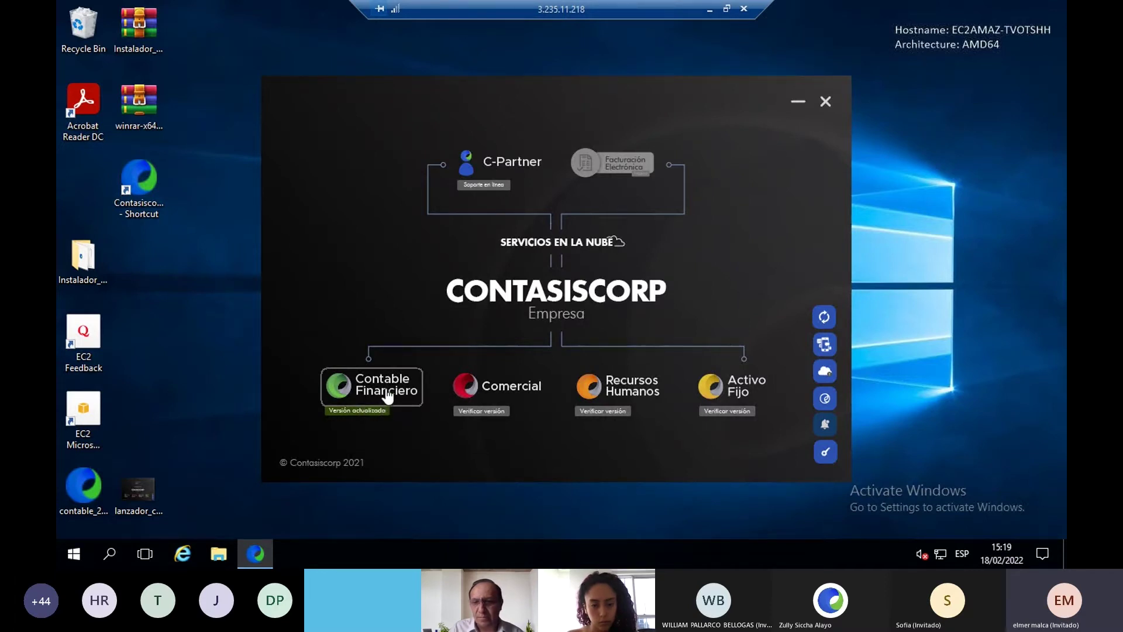
# Start Contable Financiero and run its update to Contasiscorp 2022, accepting every update prompt through to the end
pyautogui.click(385, 391)
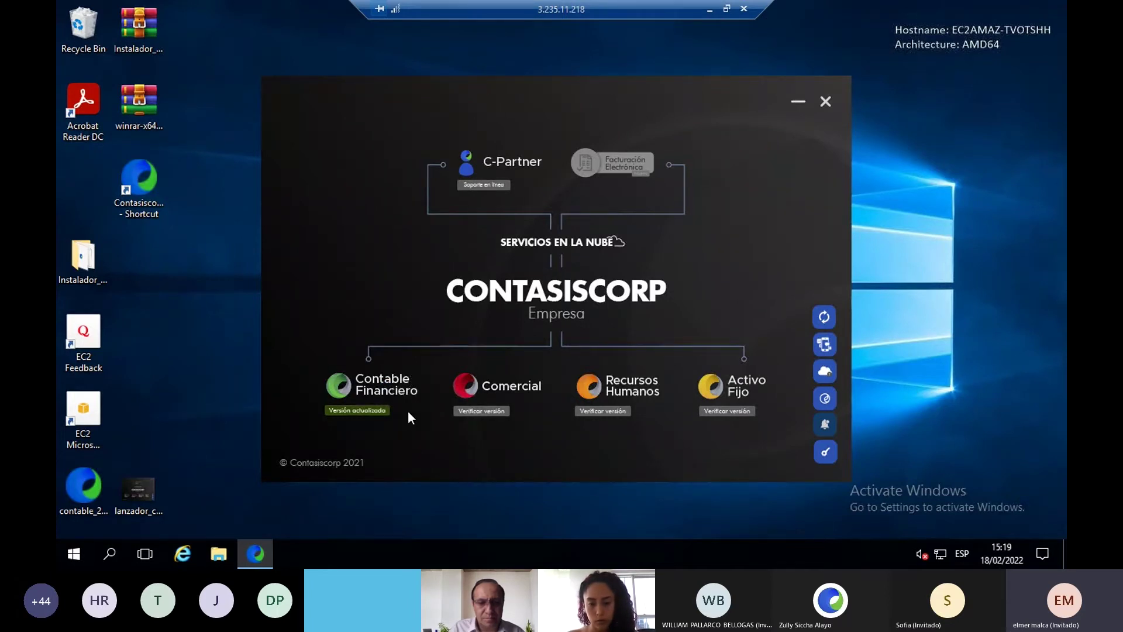
pyautogui.click(394, 388)
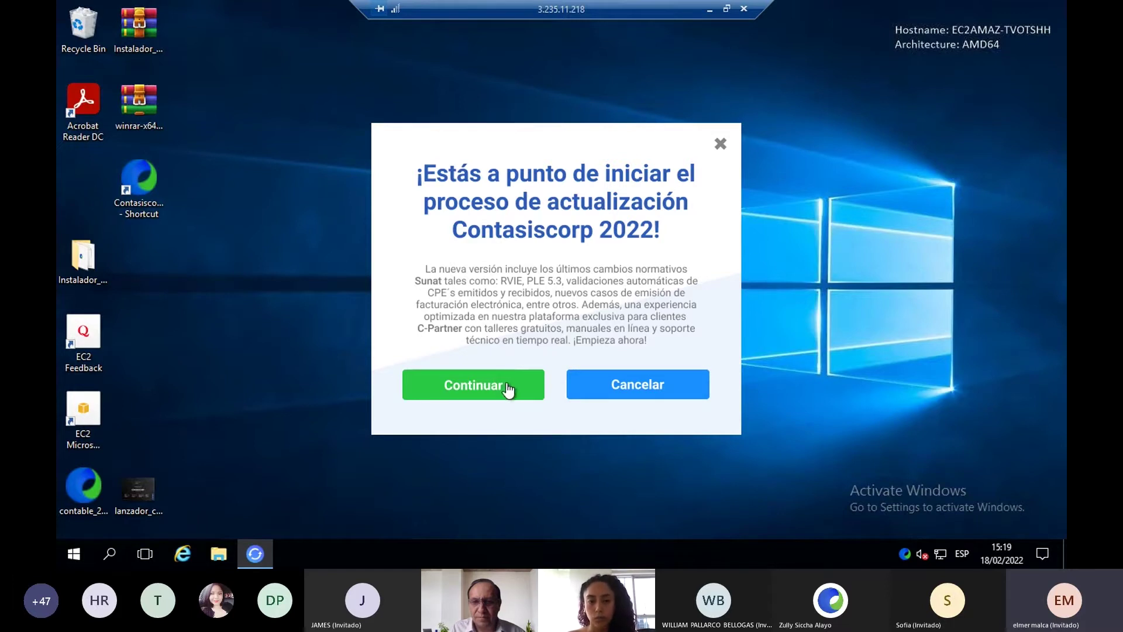
pyautogui.click(475, 393)
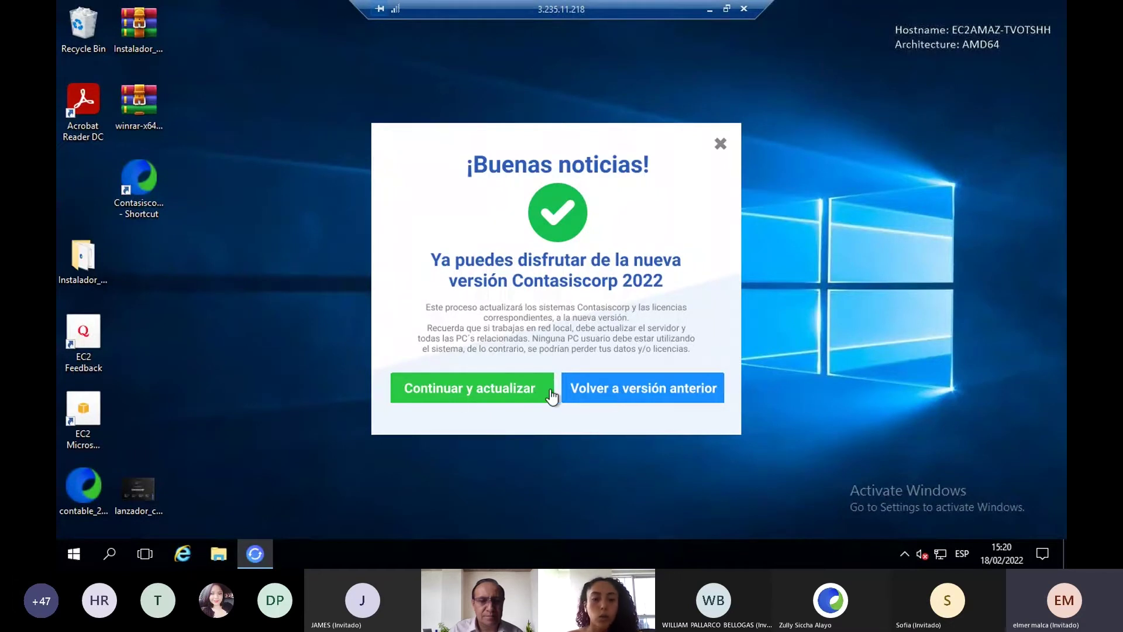
pyautogui.click(463, 397)
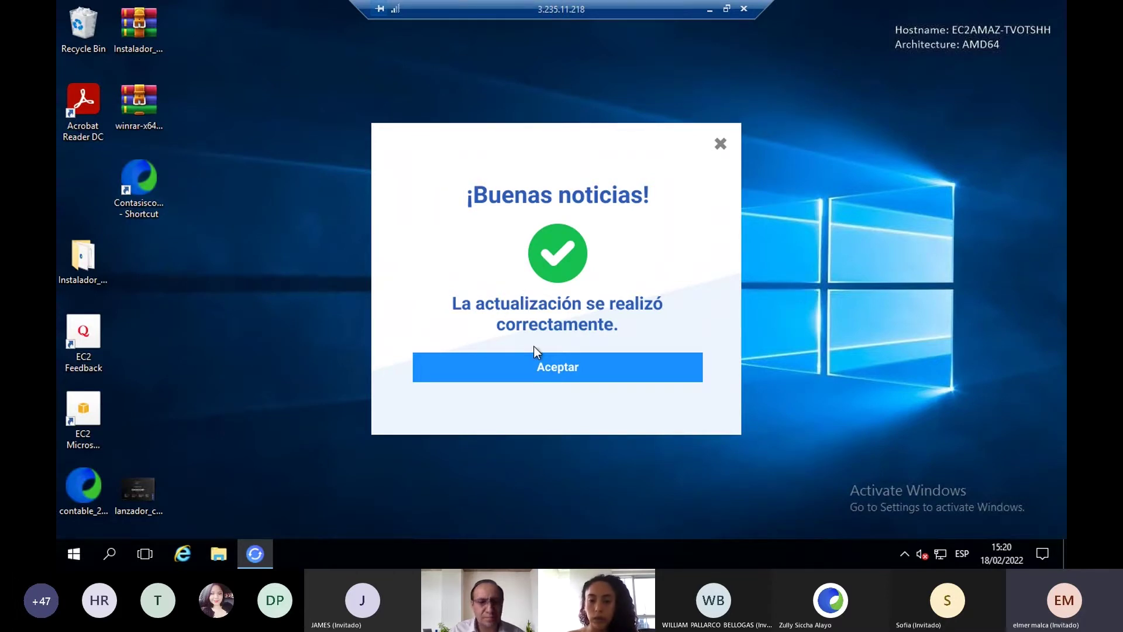
pyautogui.click(560, 374)
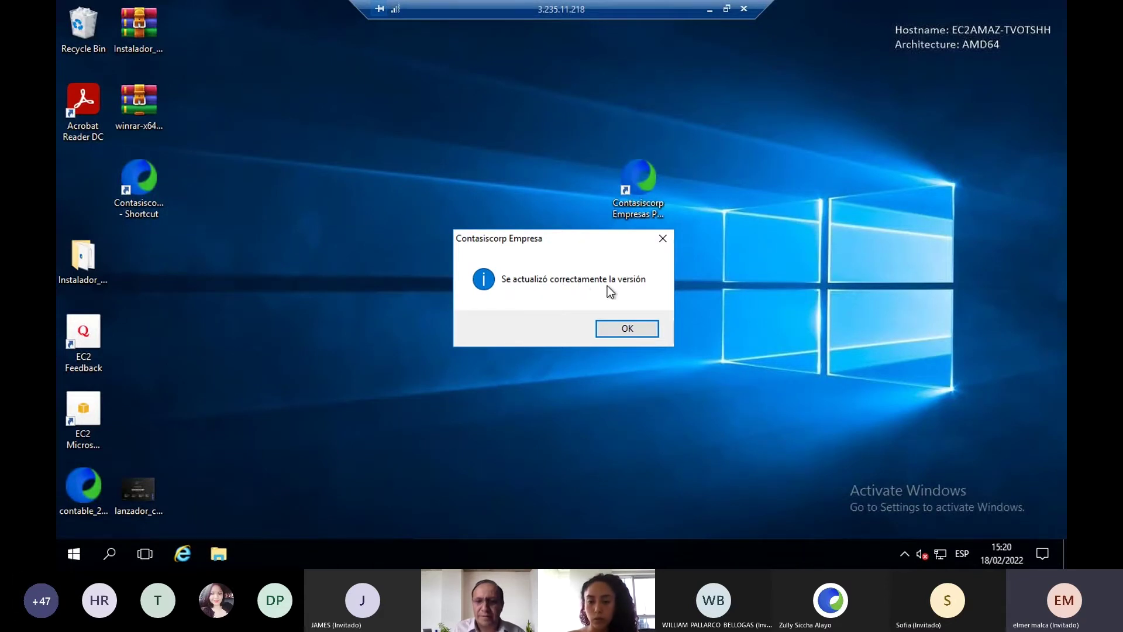
pyautogui.click(627, 329)
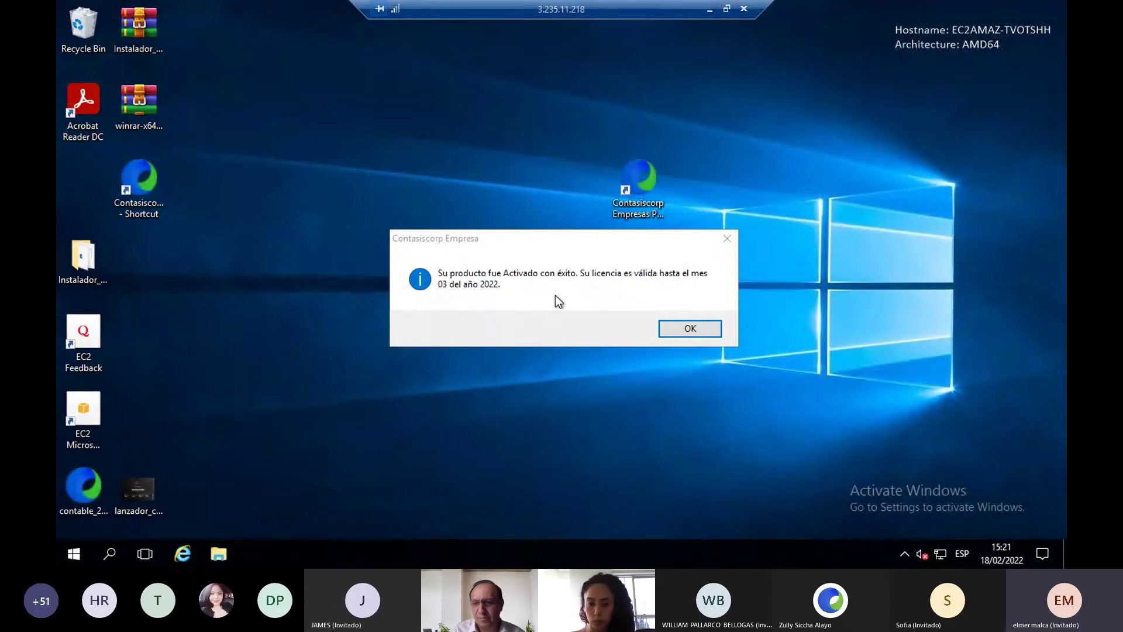
# Acknowledge each of the product activation notices for Contasiscorp Empresa
pyautogui.click(697, 329)
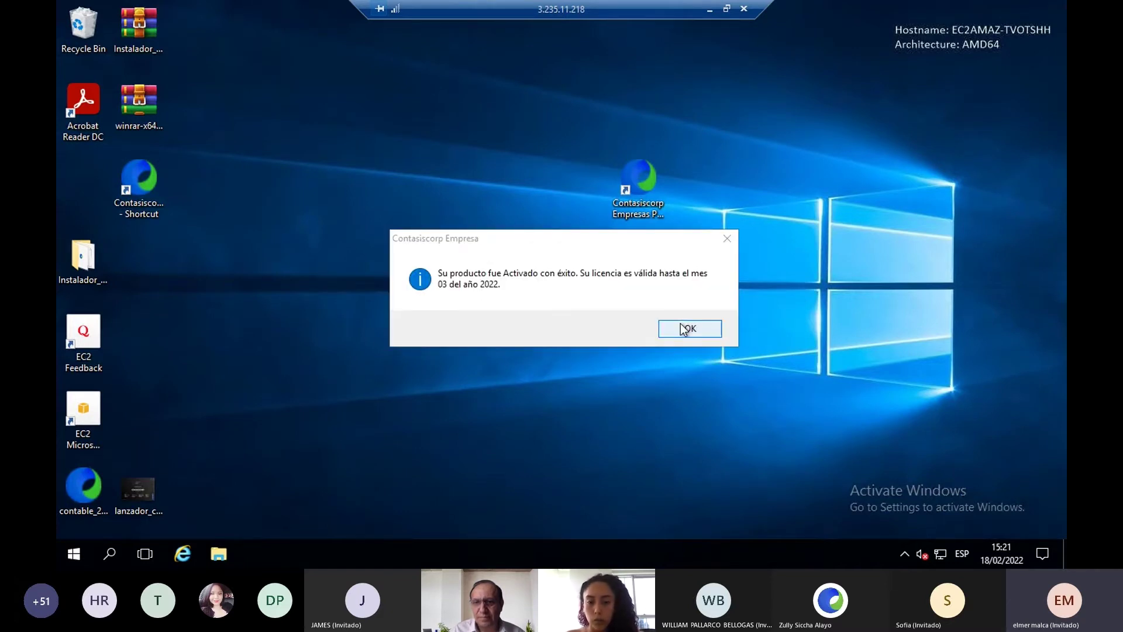
pyautogui.click(687, 328)
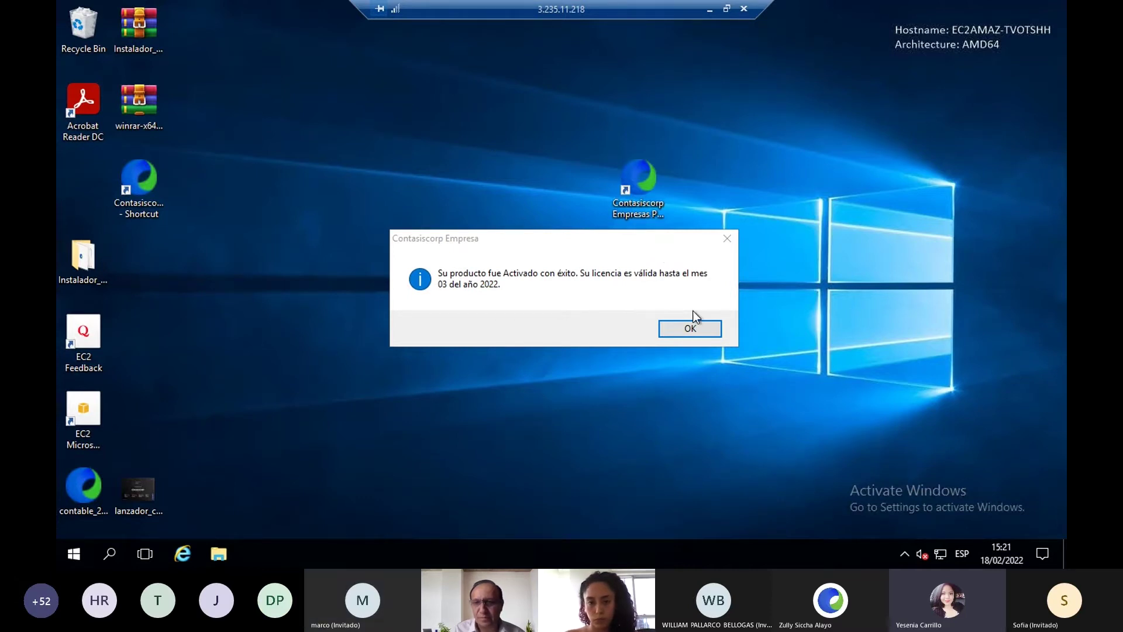
pyautogui.click(693, 325)
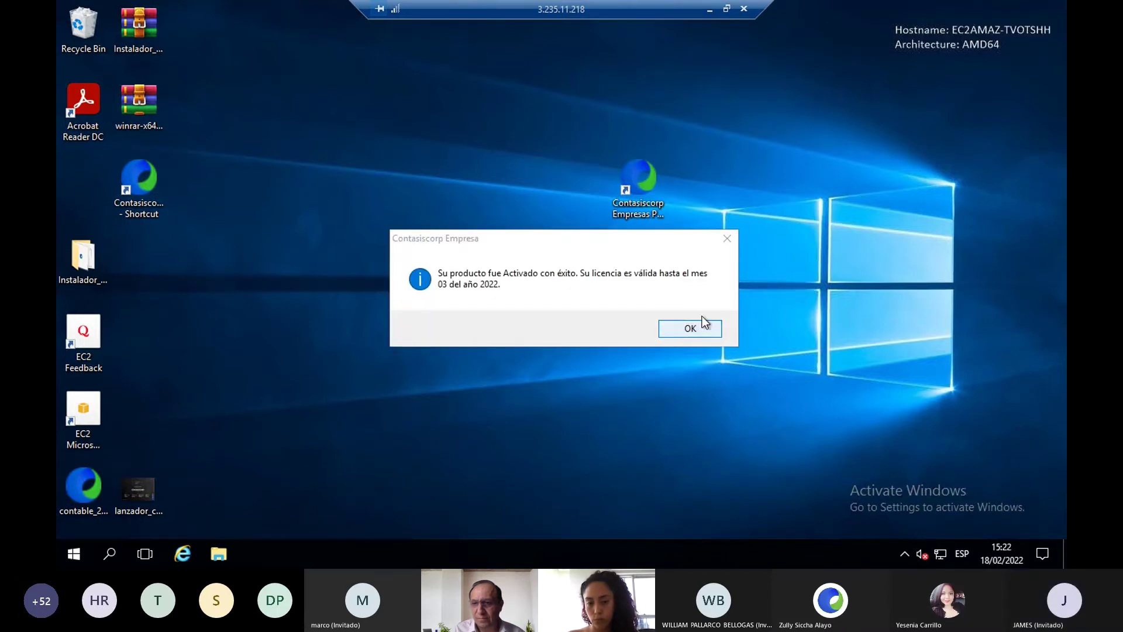
pyautogui.click(694, 329)
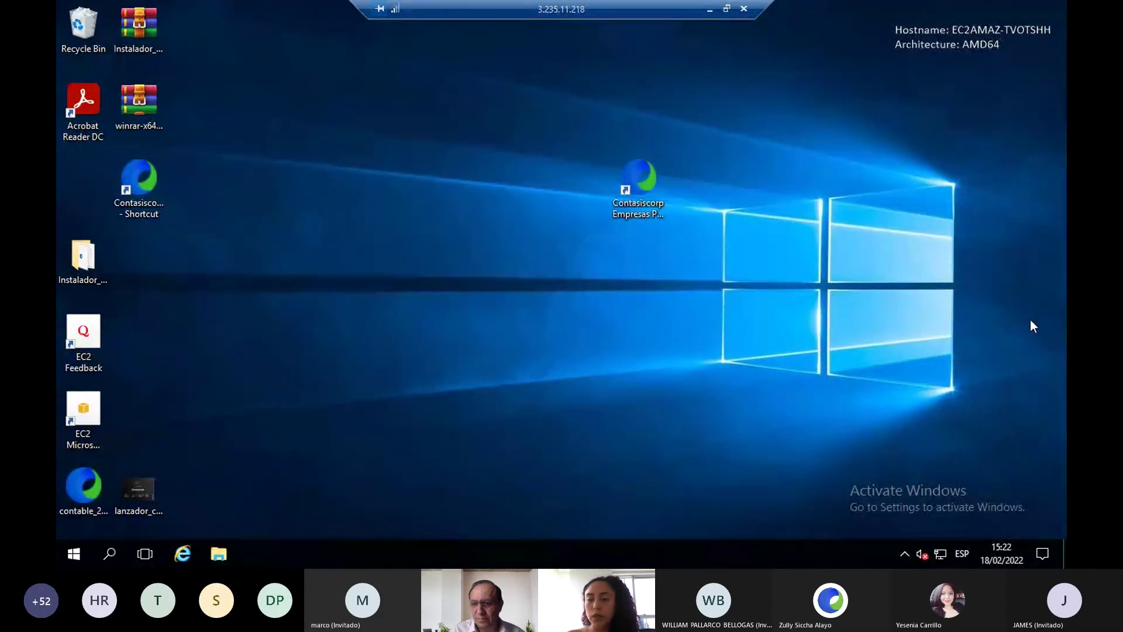
# Open the updated Contasiscorp Empresas Premium launcher and reposition its shortcut higher on the desktop, leaving the launcher on screen
pyautogui.doubleClick(647, 184)
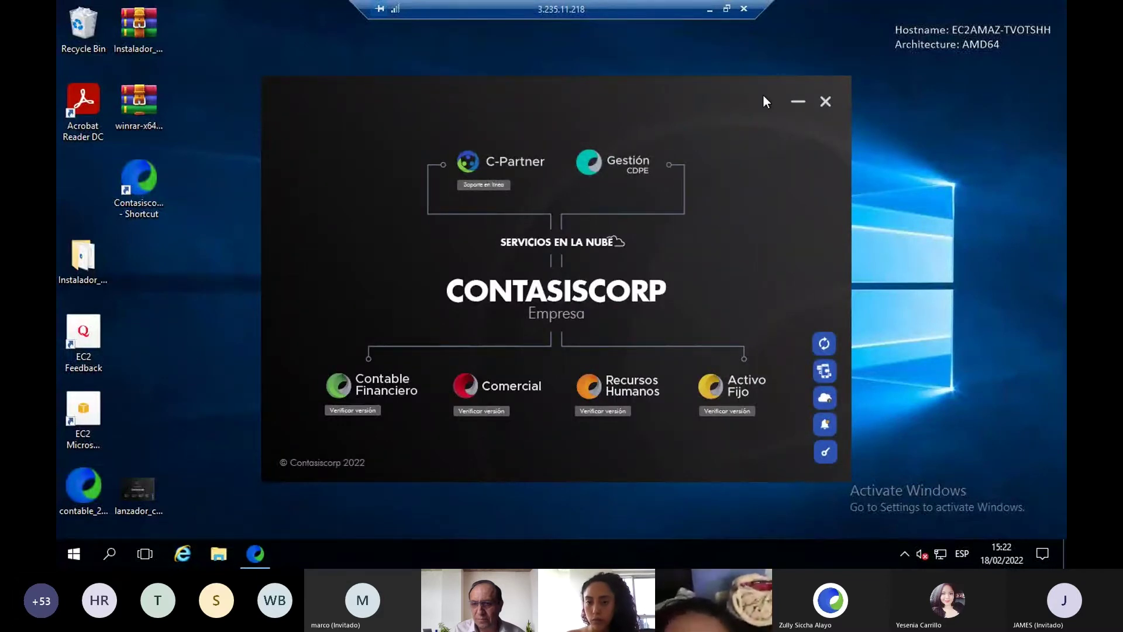
pyautogui.click(799, 106)
pyautogui.moveTo(637, 196); pyautogui.dragTo(526, 106)
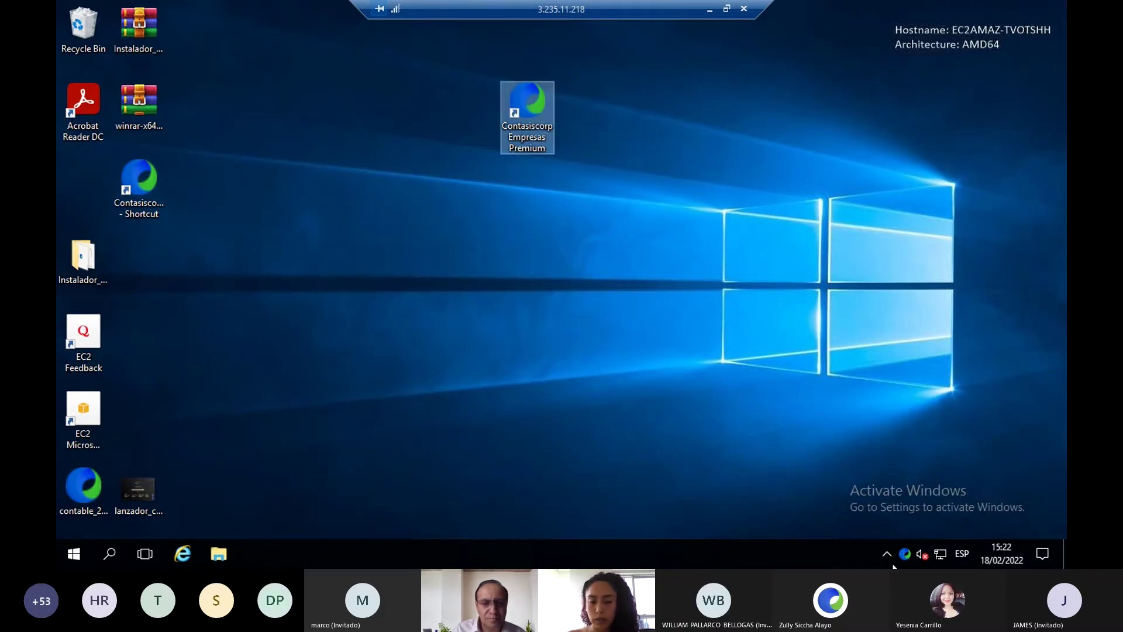
pyautogui.click(906, 554)
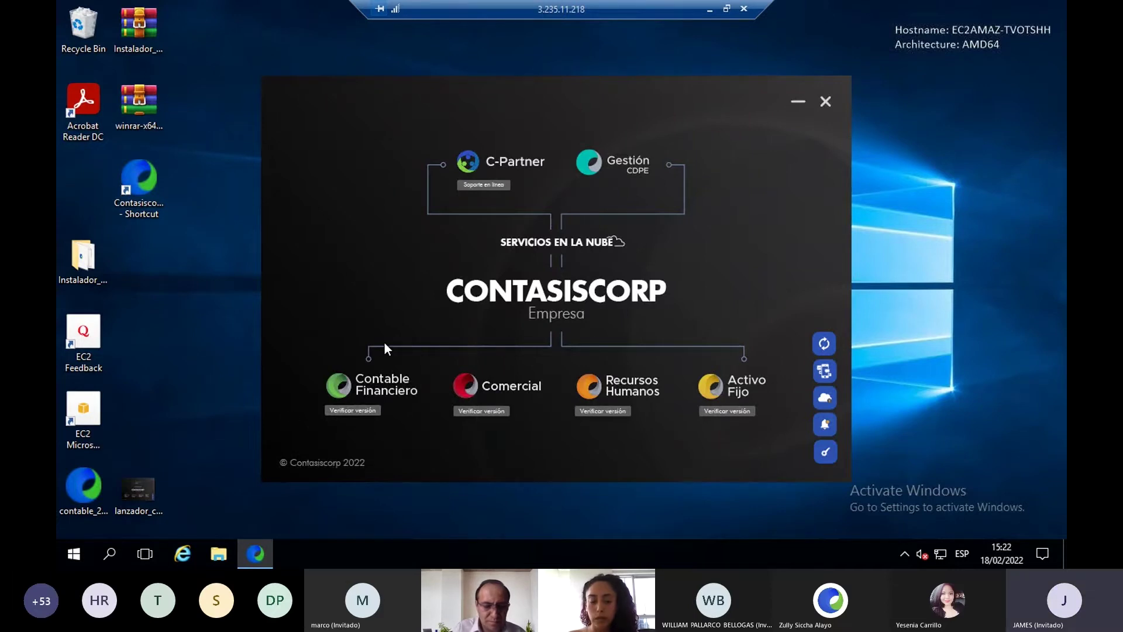
pyautogui.click(509, 369)
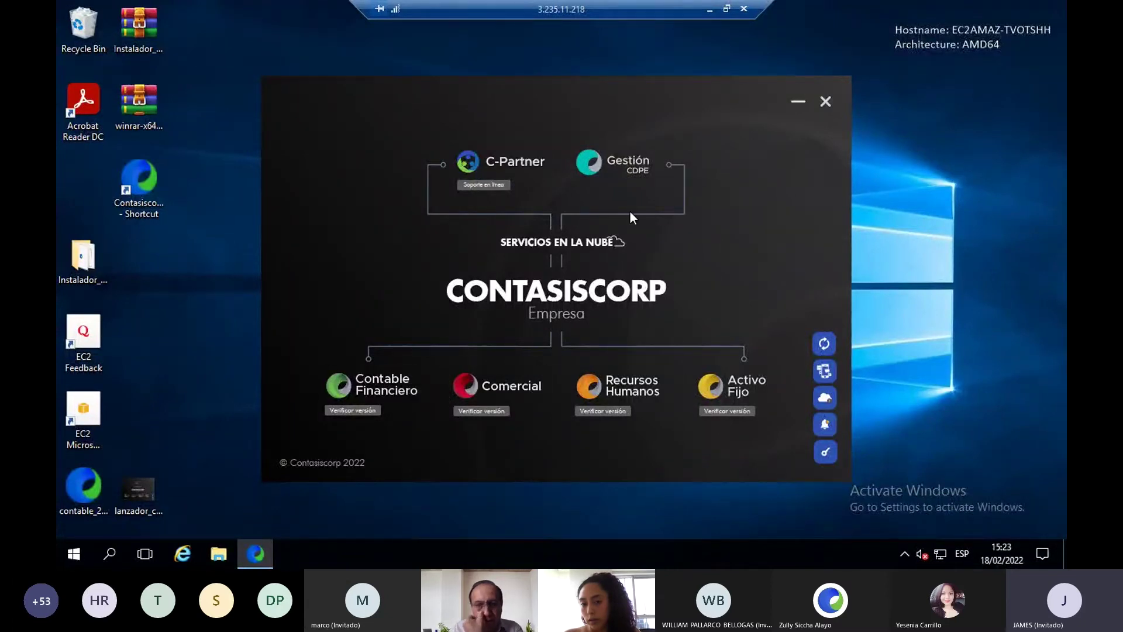
# View the image lanzador_contador_dbf.png from the desktop in a maximized window and close it
pyautogui.click(144, 494)
pyautogui.doubleClick(143, 495)
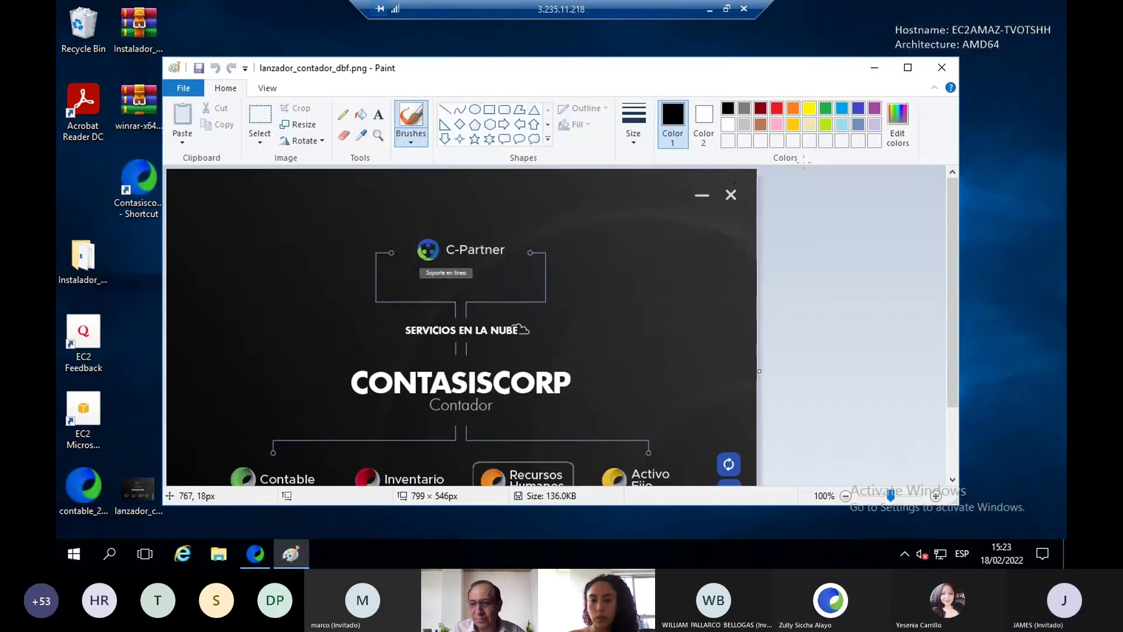
pyautogui.click(909, 70)
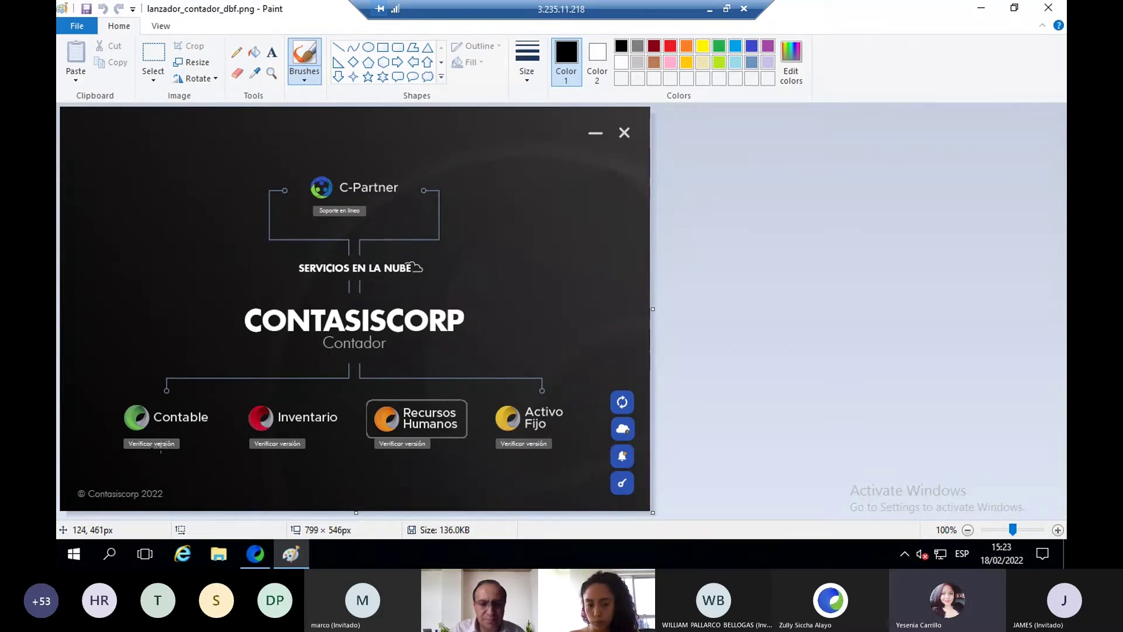
pyautogui.click(1048, 8)
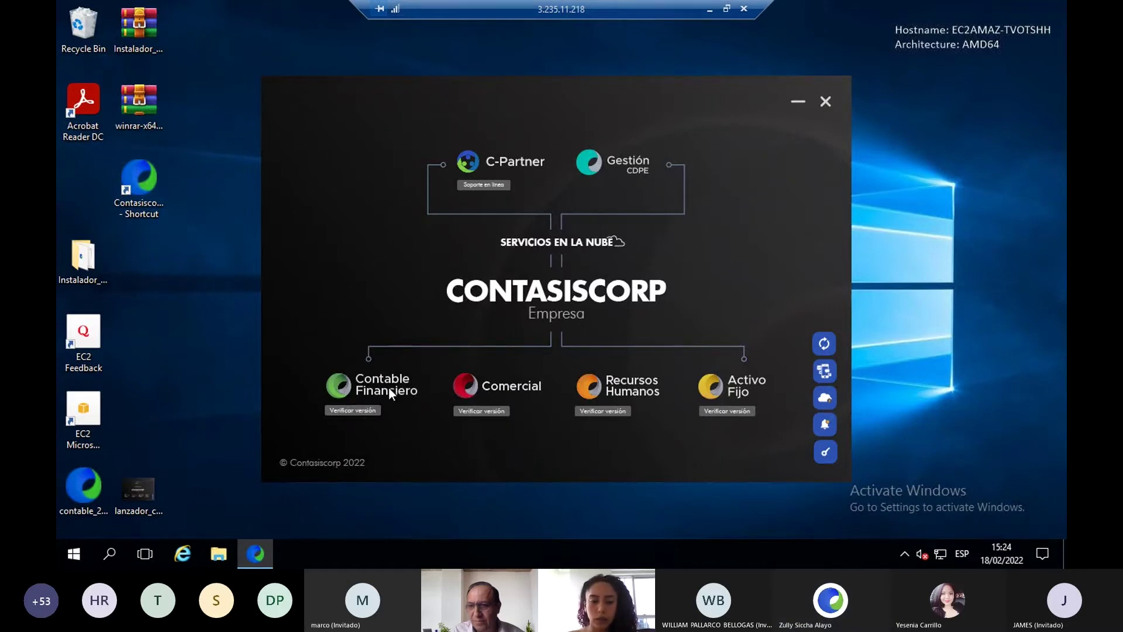
# Check the module licences in the network licence server window and start the Contable Financiero module
pyautogui.click(825, 453)
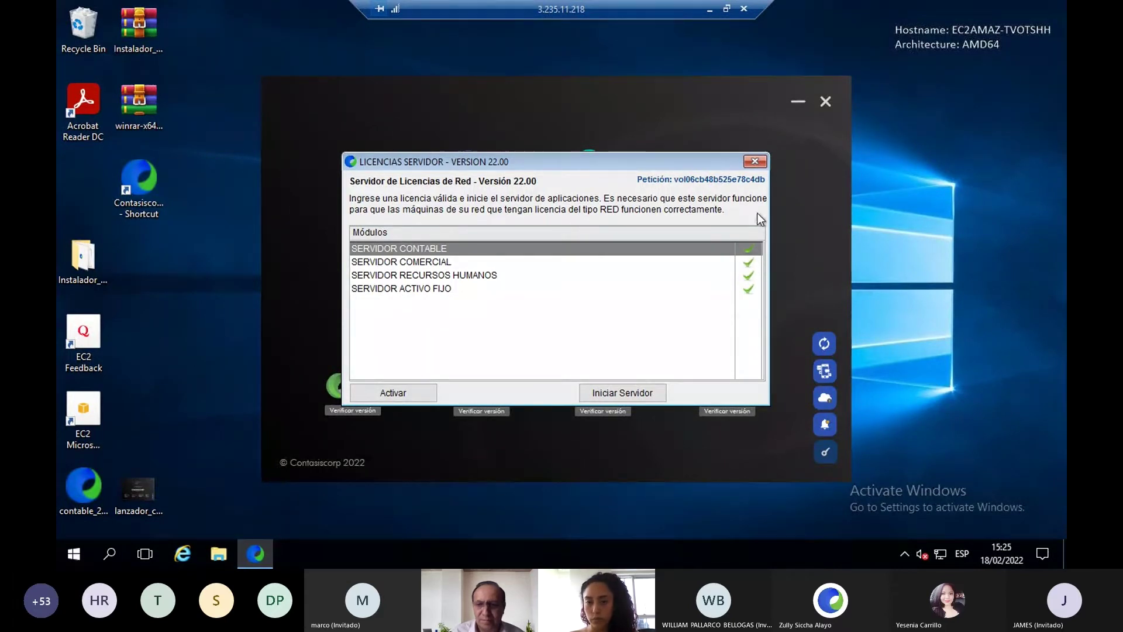
pyautogui.click(756, 161)
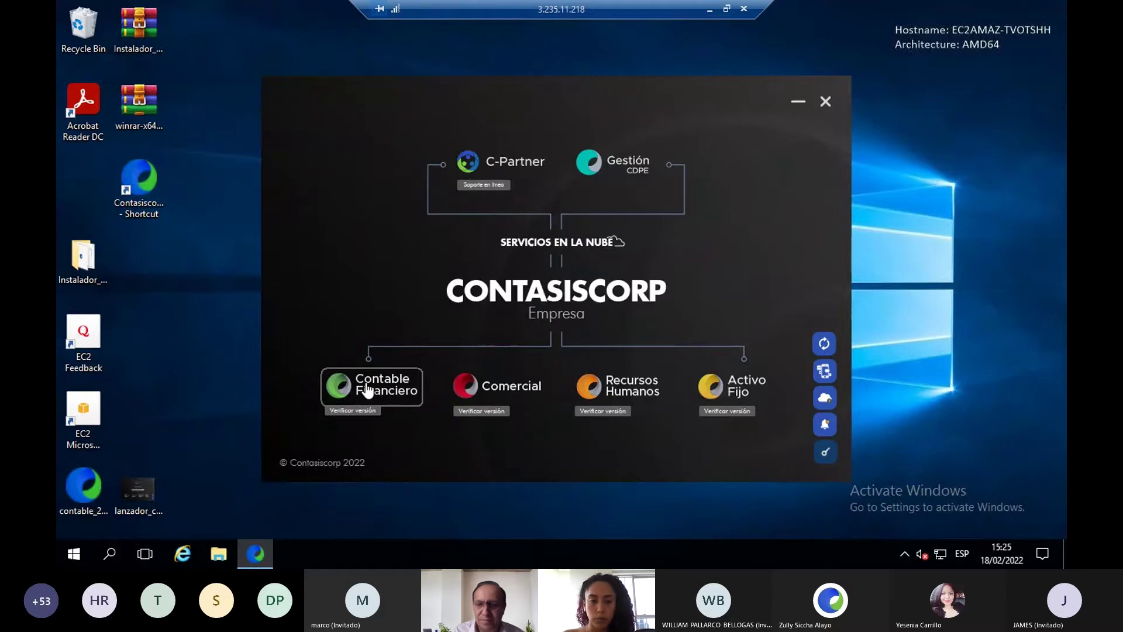
pyautogui.click(369, 384)
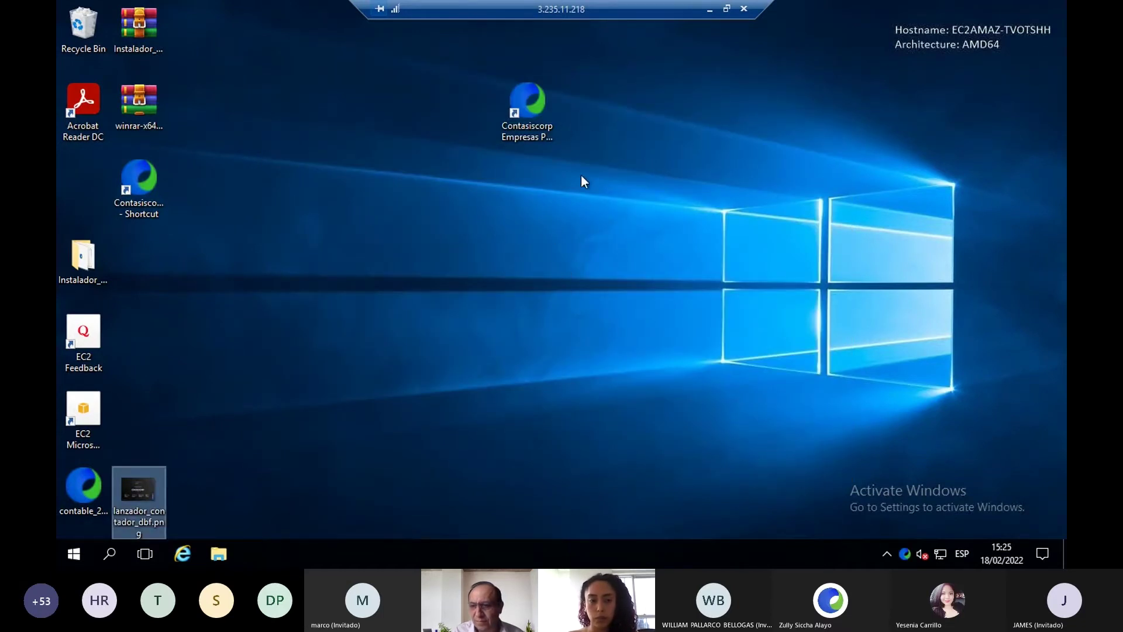
pyautogui.click(562, 263)
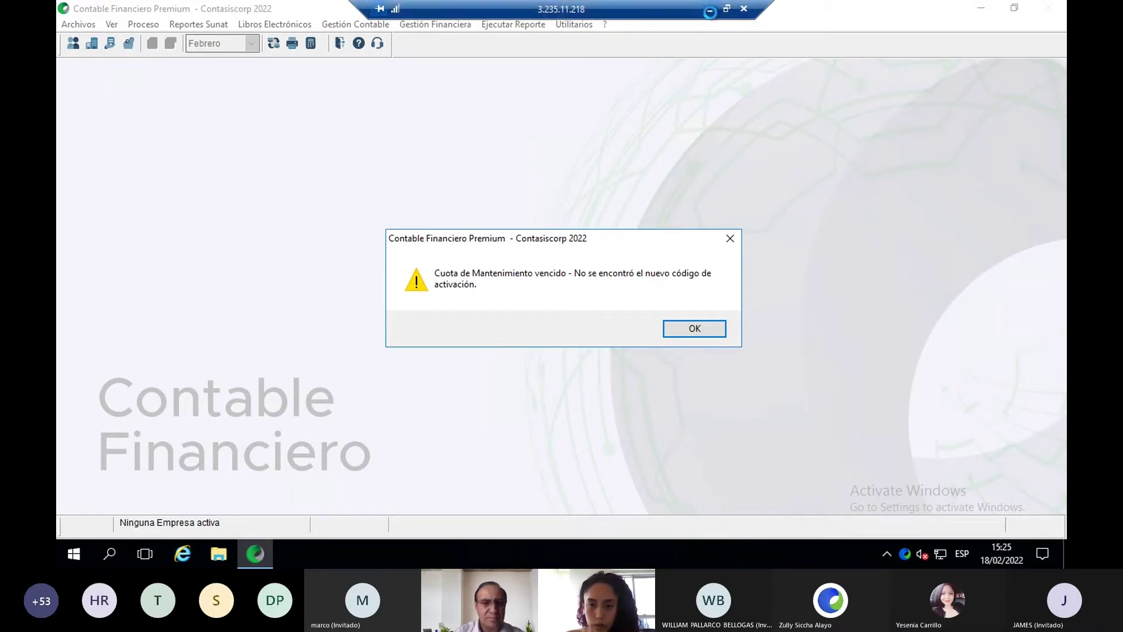
# Switch from the remote session to Canva in Chrome and open the recent design "Actualización CONTADOR DBF"
pyautogui.click(710, 8)
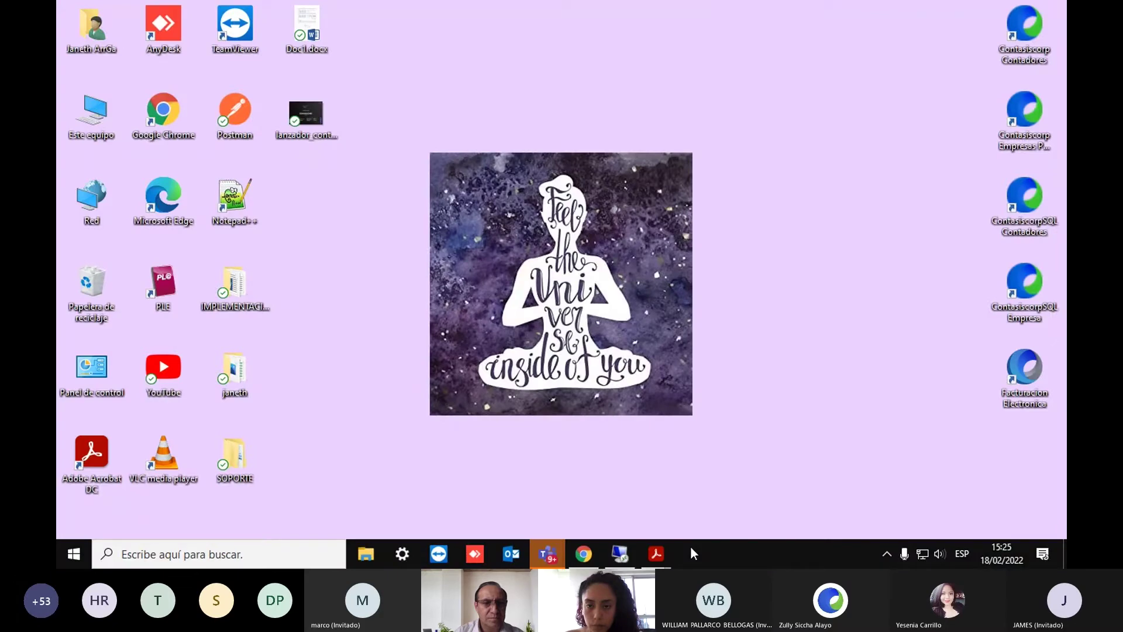
pyautogui.moveTo(655, 553)
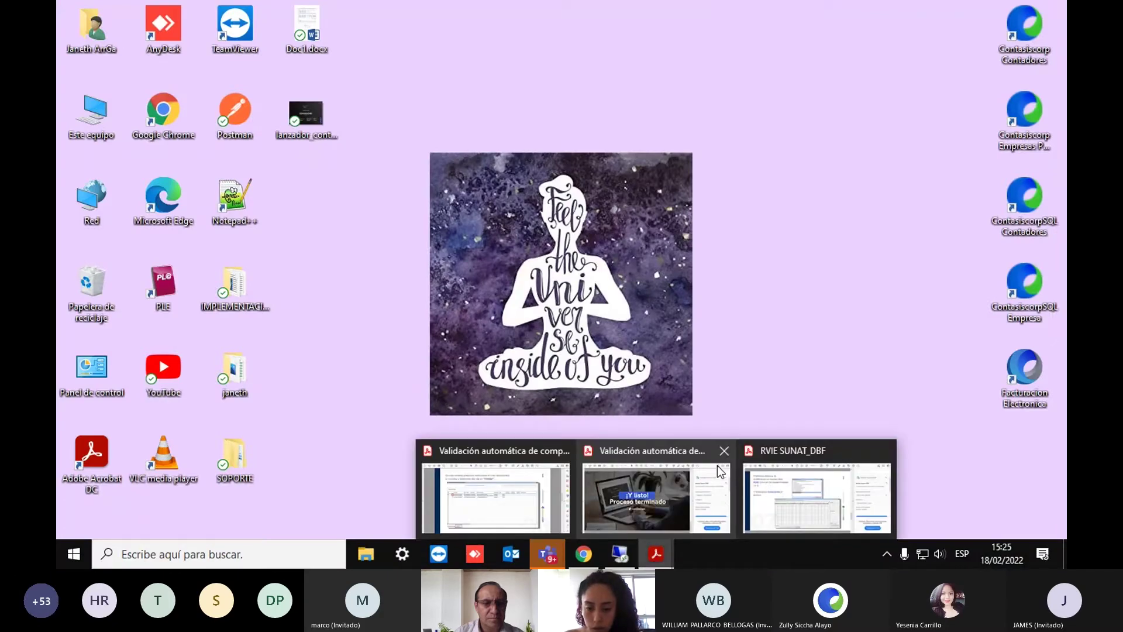
pyautogui.click(738, 493)
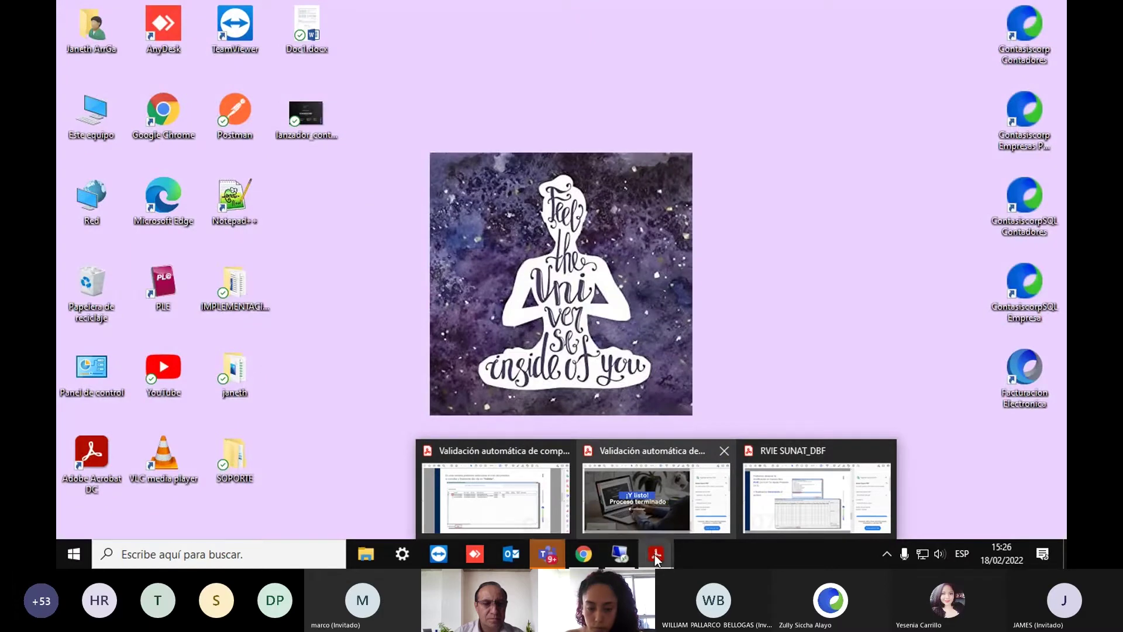
pyautogui.click(580, 555)
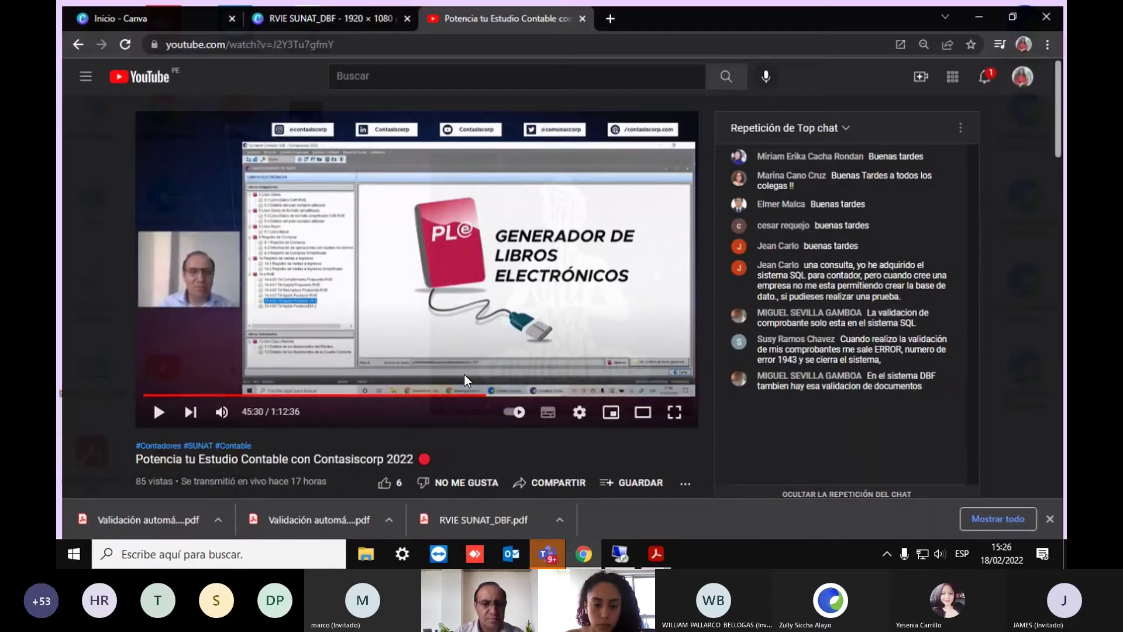
pyautogui.hotkey('ctrl', 'Tab')
pyautogui.scroll(1, 470, 338)
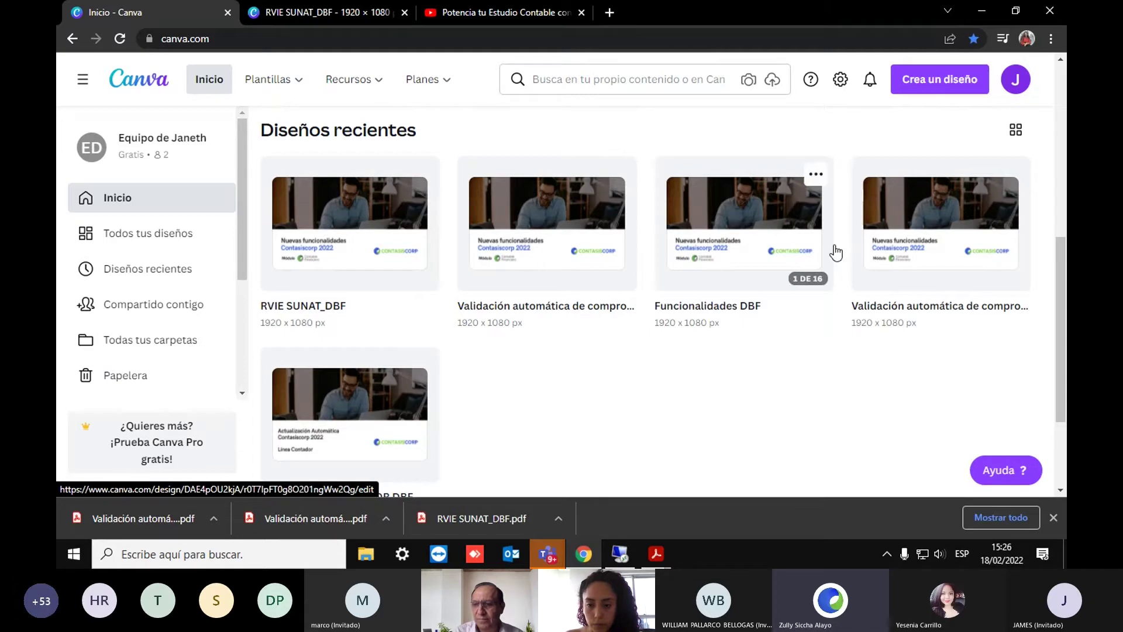
pyautogui.scroll(-1, 373, 258)
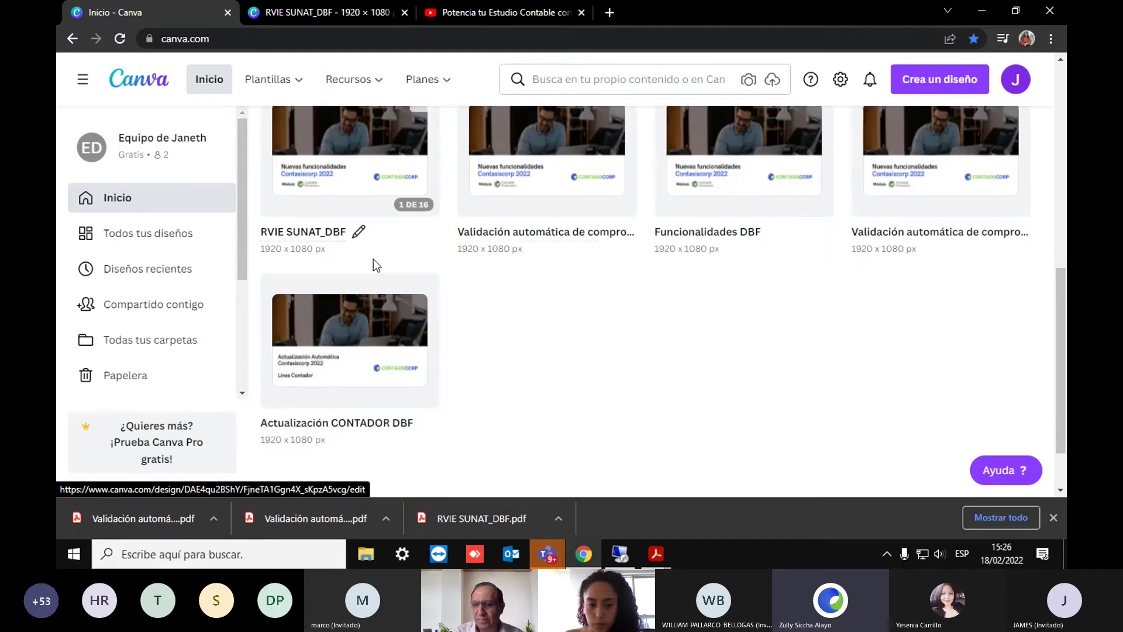
pyautogui.click(371, 327)
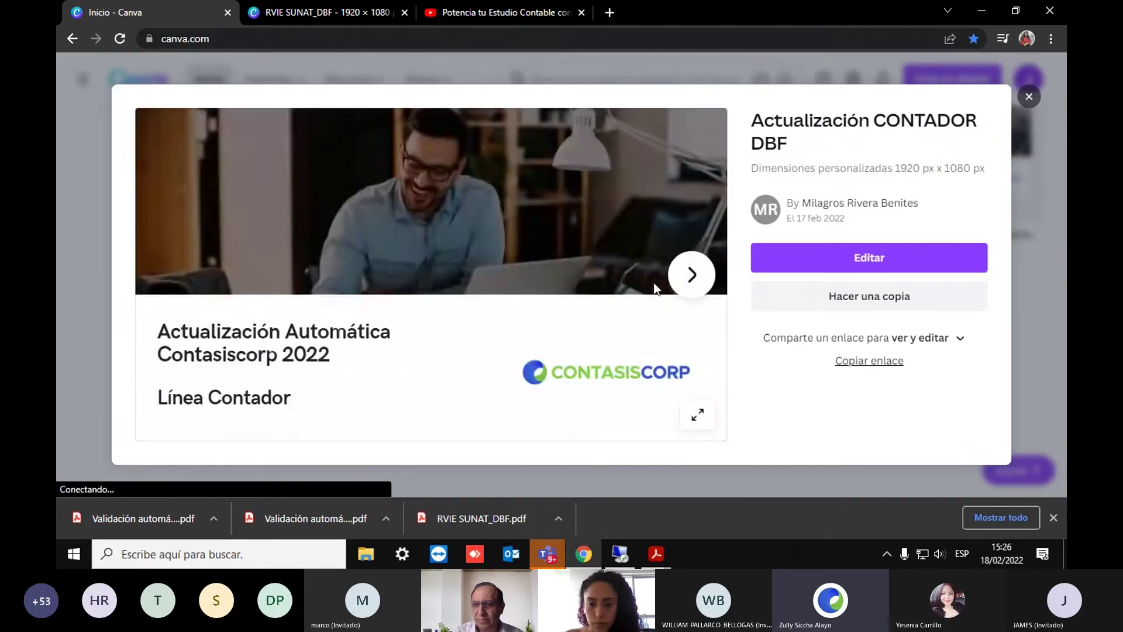
# Review the update procedure slides up to the Asistentes / Activación de Producto slide and return to the remote desktop session
pyautogui.click(692, 275)
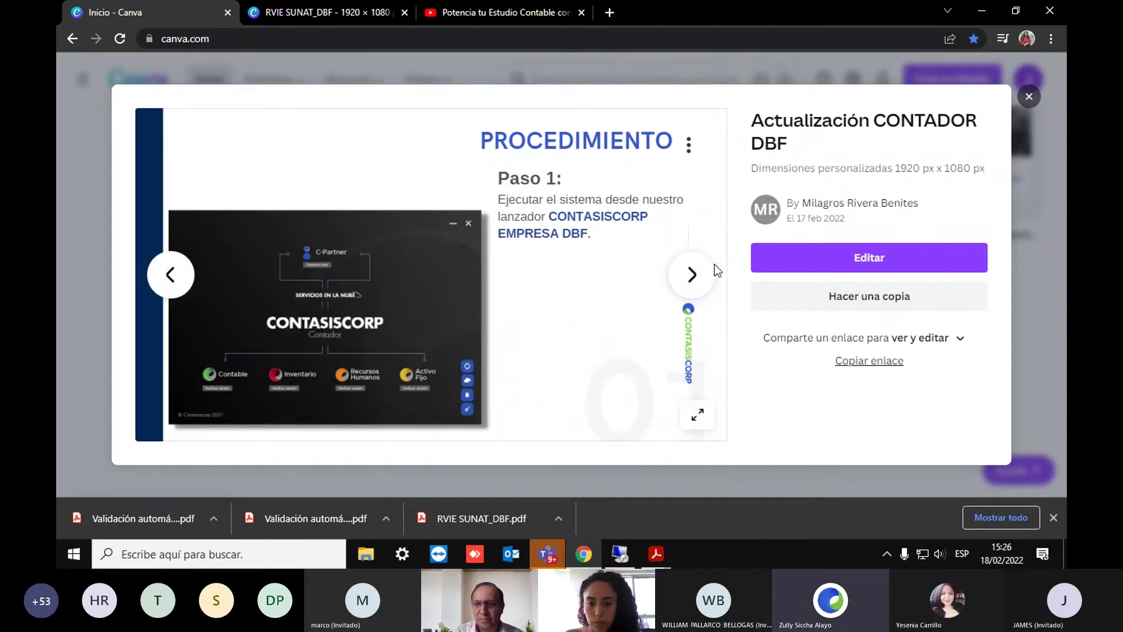
pyautogui.click(692, 275)
pyautogui.click(692, 275)
pyautogui.click(692, 275)
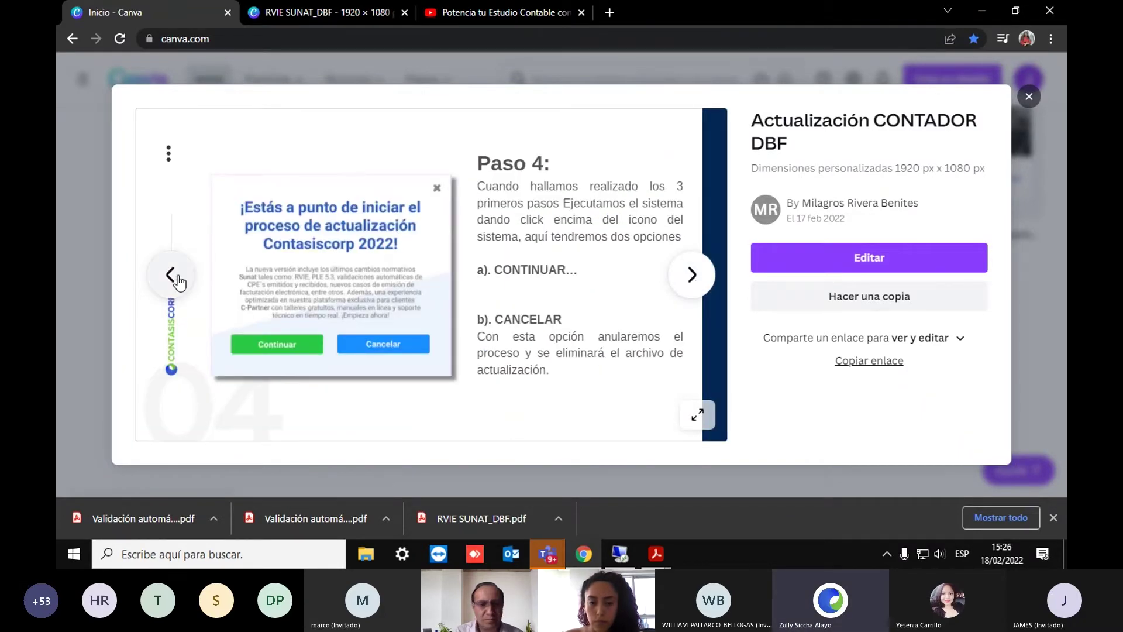
pyautogui.click(691, 275)
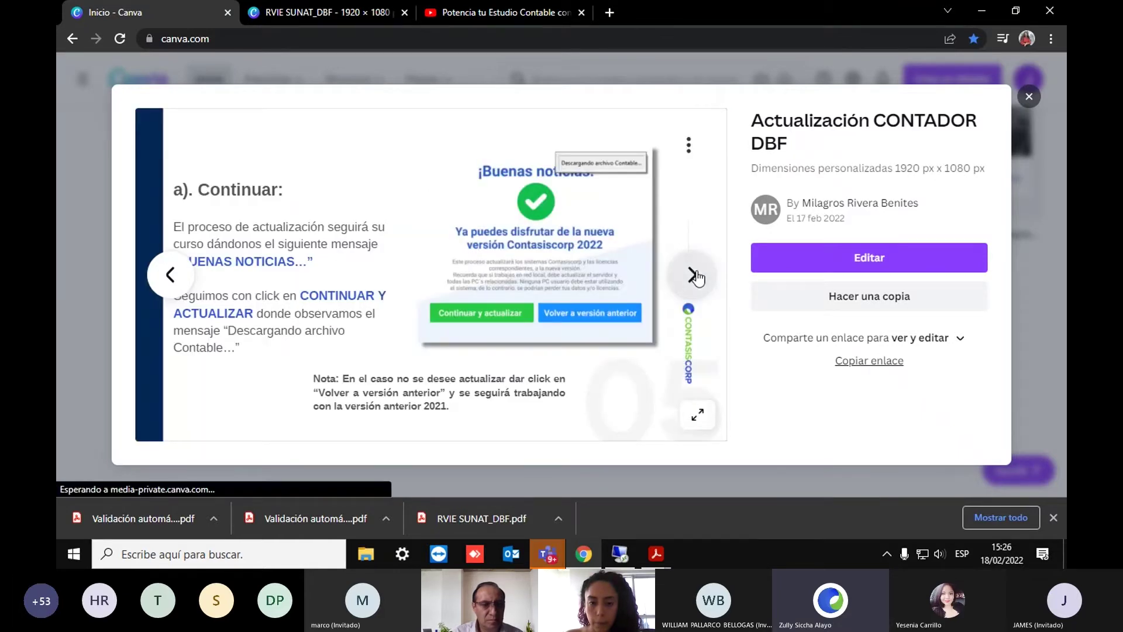
pyautogui.click(694, 275)
pyautogui.click(693, 275)
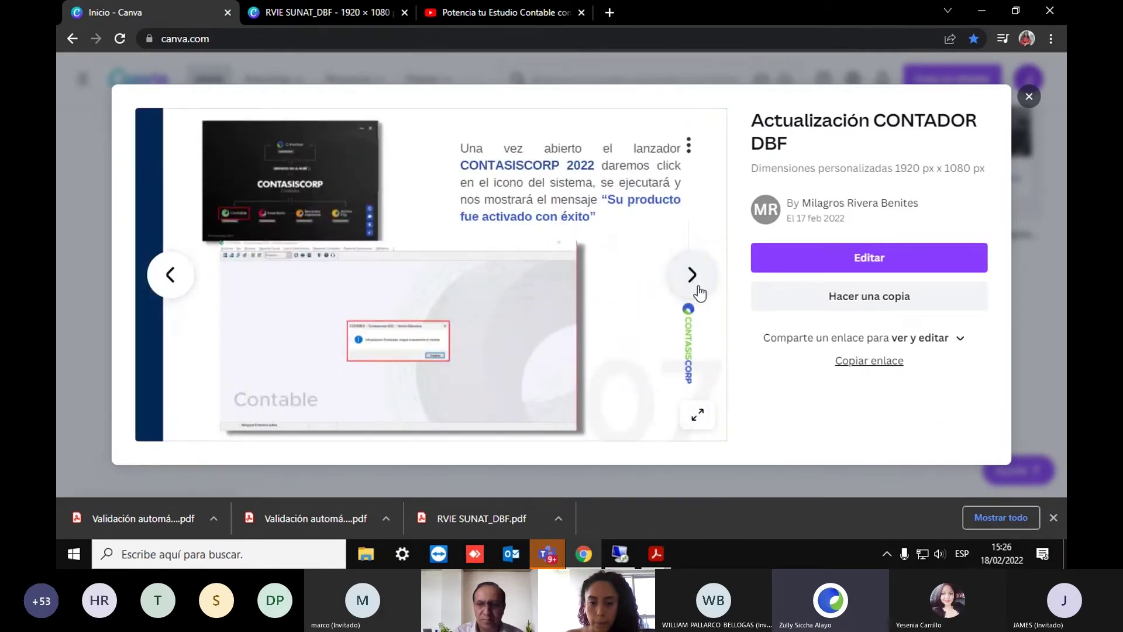
pyautogui.click(694, 276)
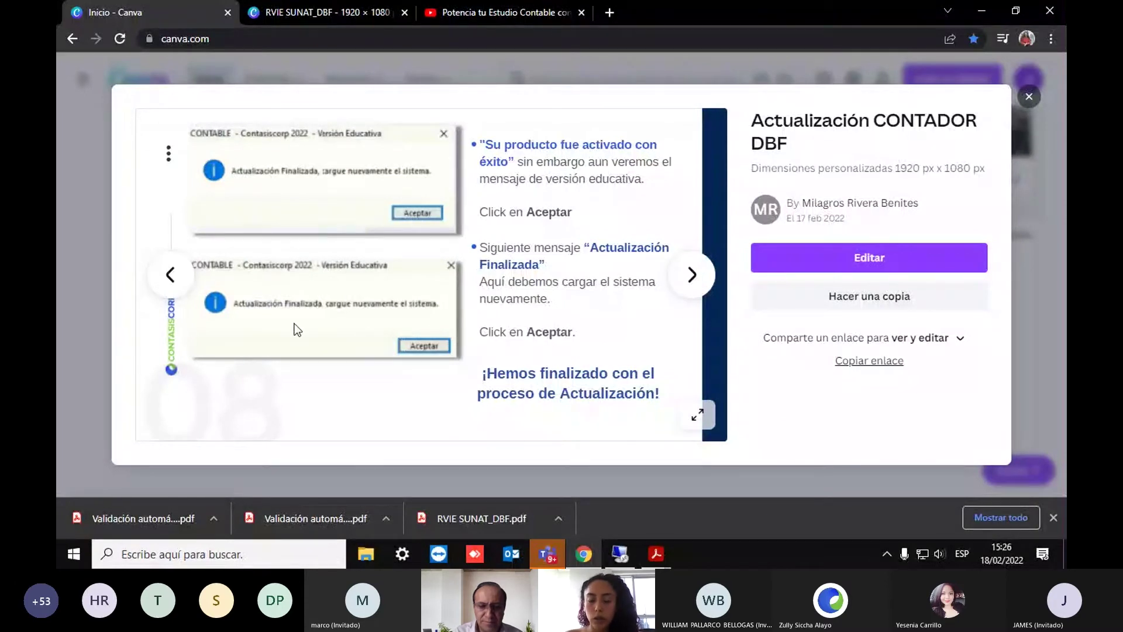
pyautogui.click(702, 294)
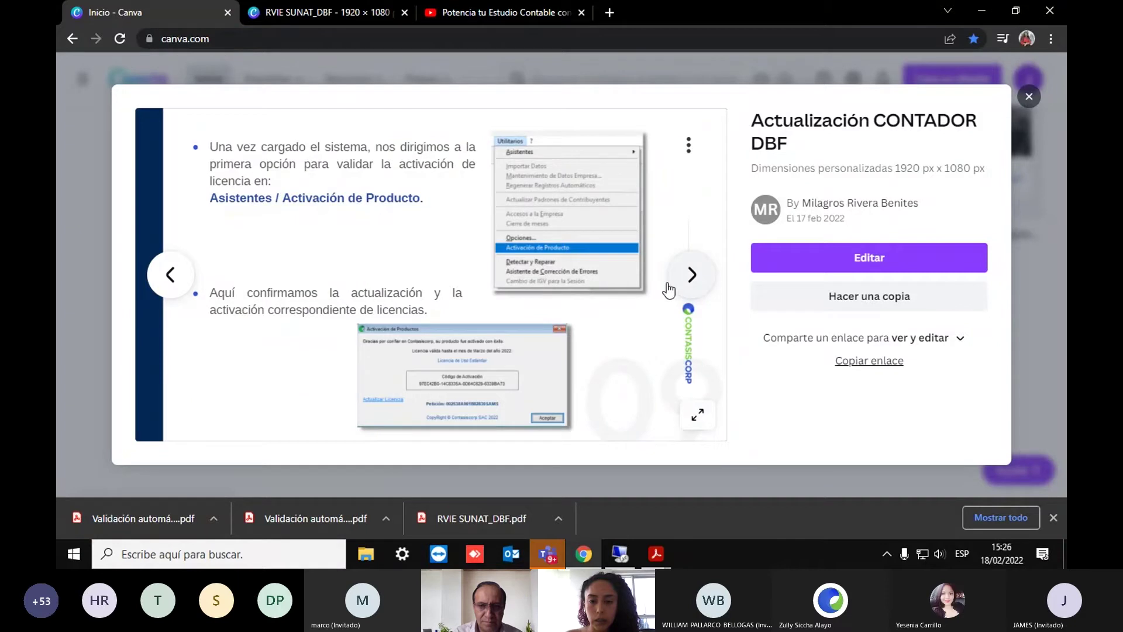
pyautogui.click(619, 554)
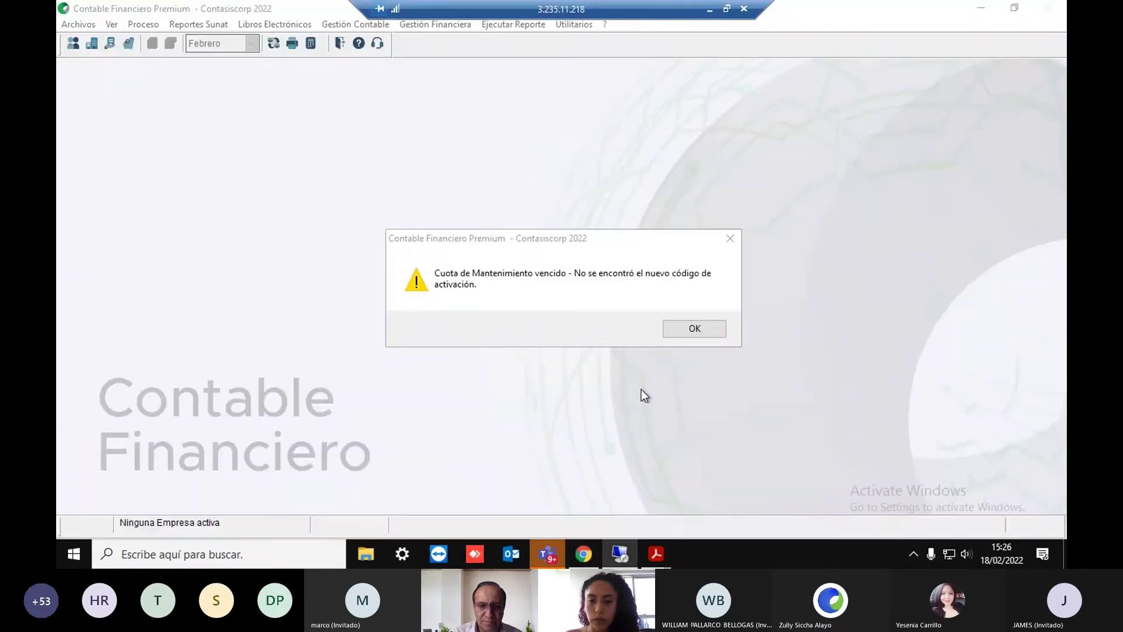
# Dismiss the overdue maintenance fee warning and open the Contasiscorp Empresas launcher from the remote desktop
pyautogui.click(695, 328)
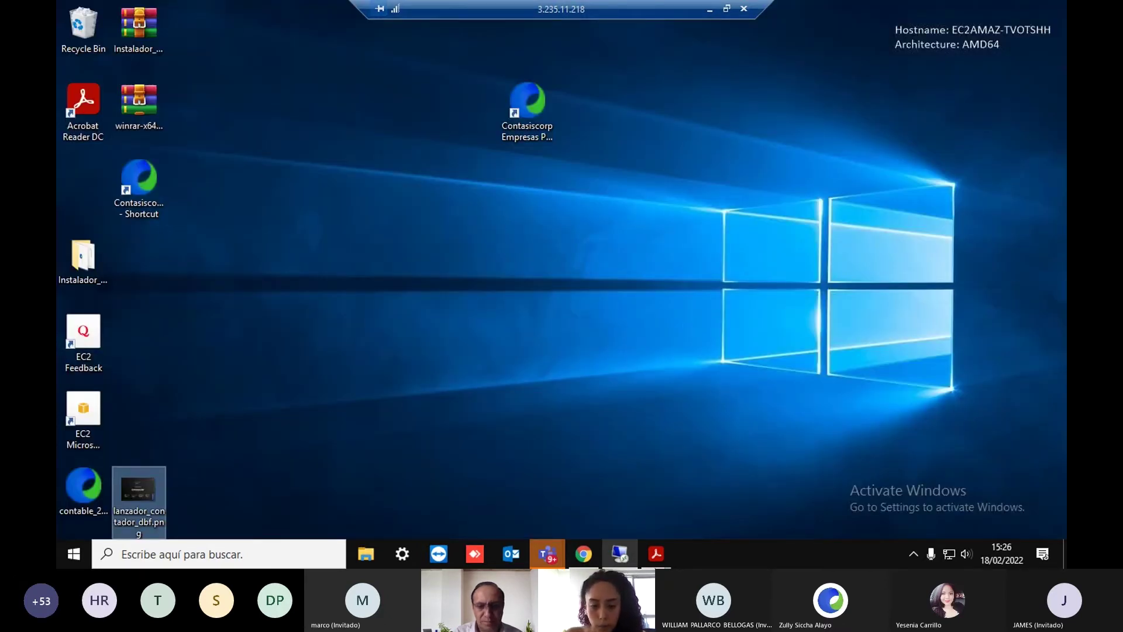
pyautogui.click(1025, 416)
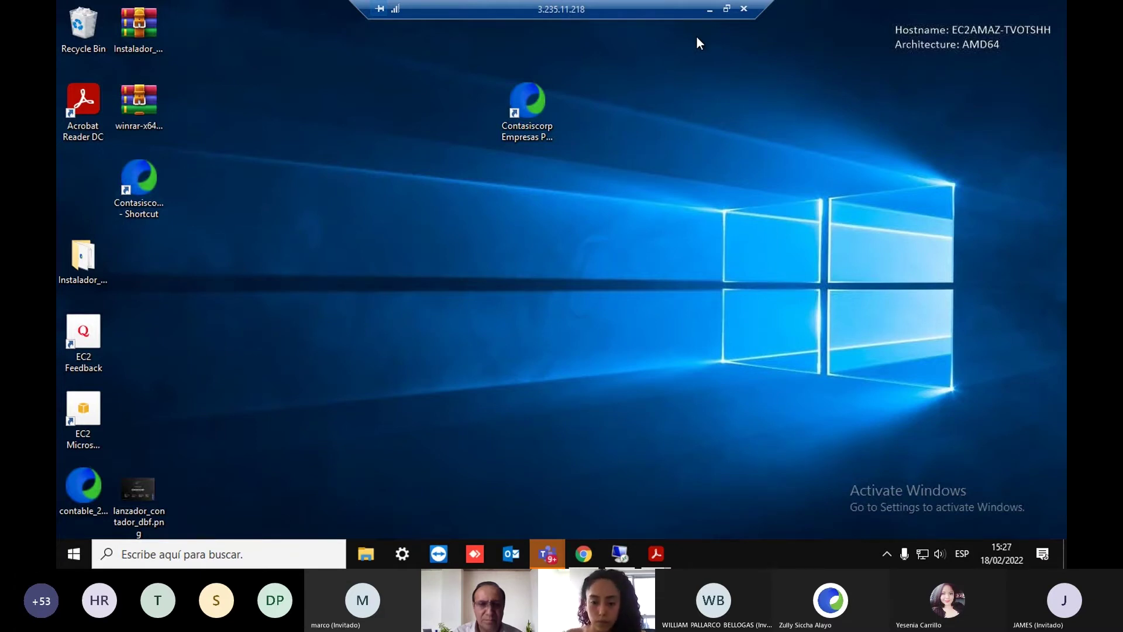
pyautogui.click(549, 84)
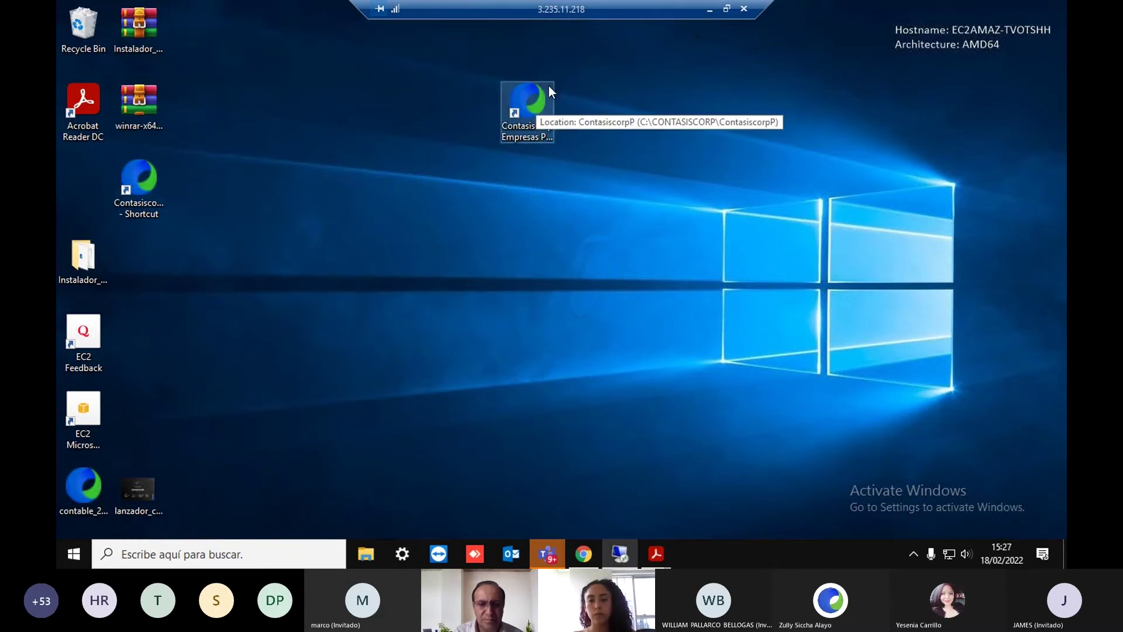
pyautogui.doubleClick(549, 88)
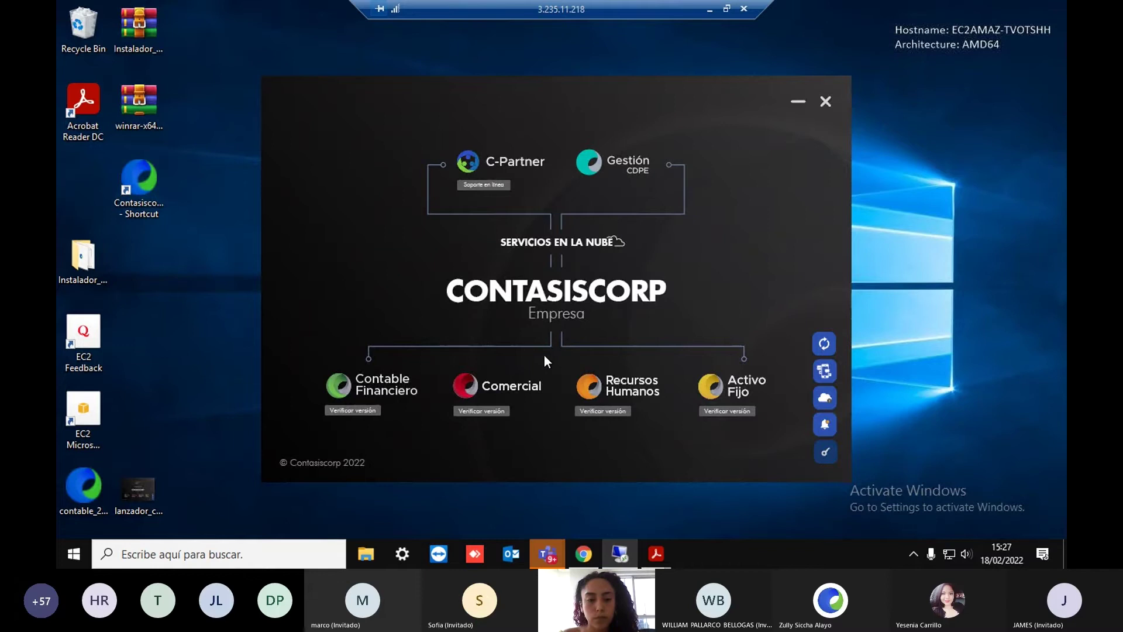
pyautogui.click(503, 379)
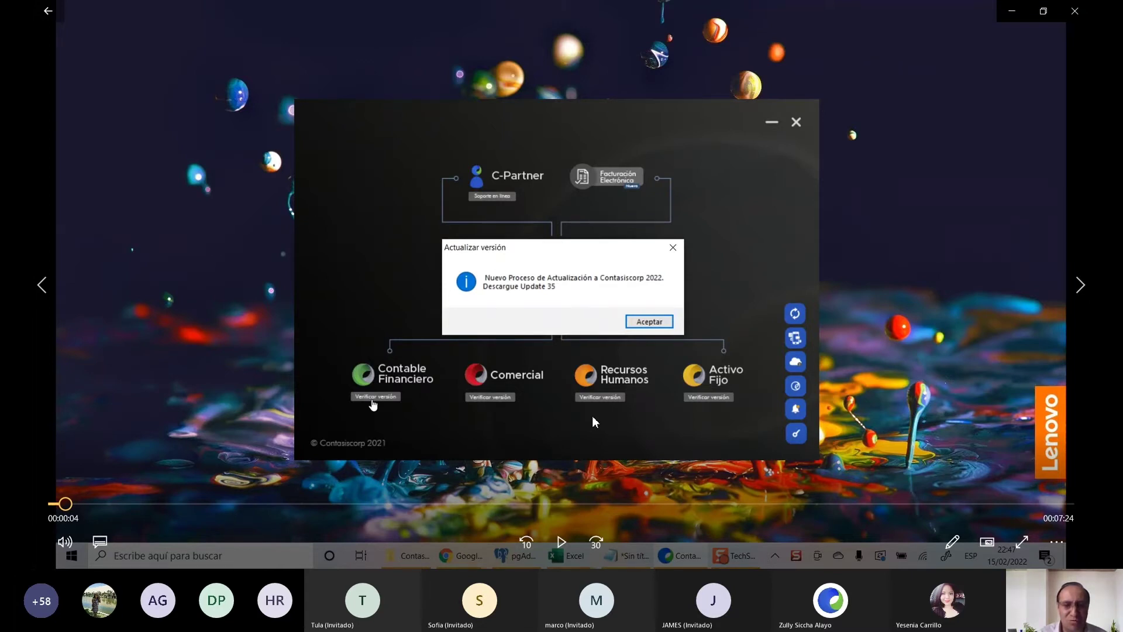
# Play the ACTUALIZACION DBF video and pause it at the notice introducing the Contasiscorp 2022 update process, at about 0:36
pyautogui.click(561, 542)
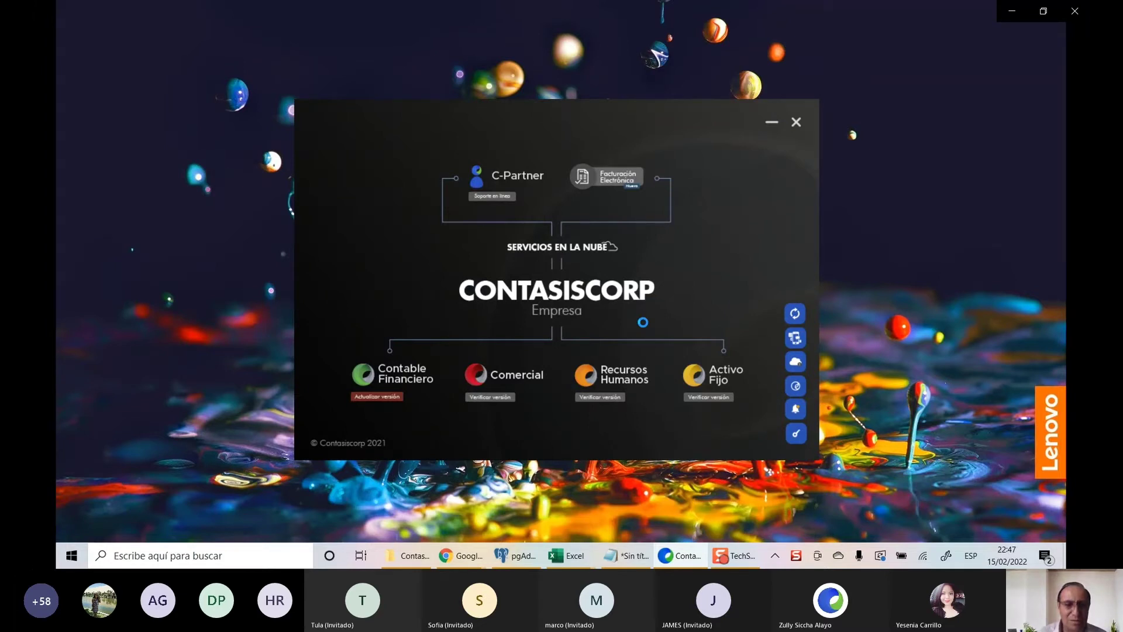
pyautogui.click(374, 398)
pyautogui.click(409, 380)
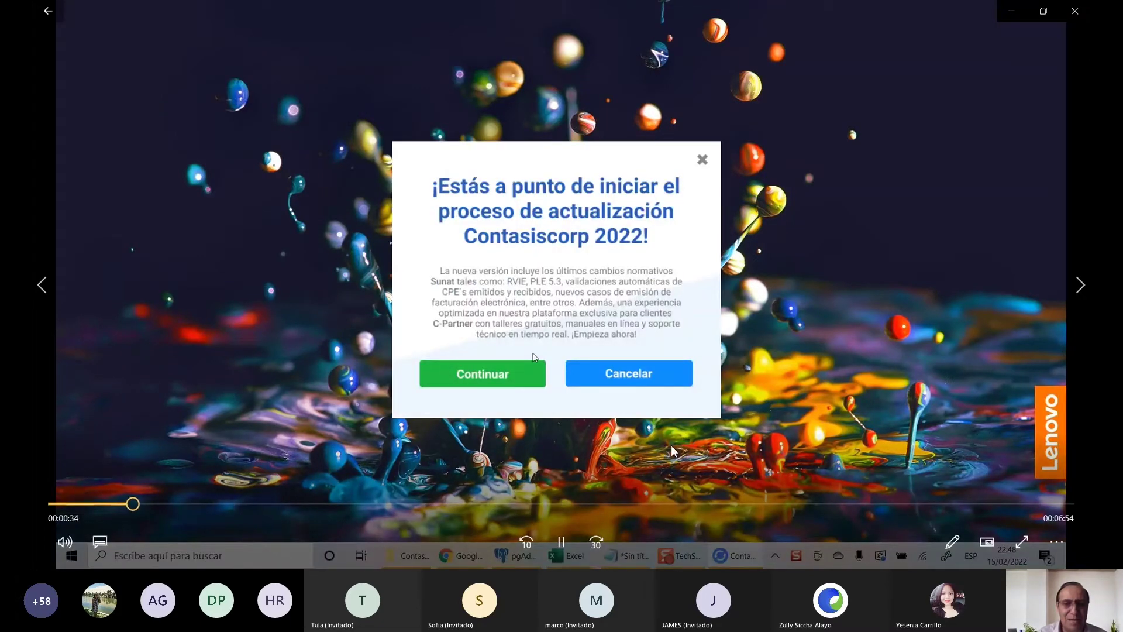
pyautogui.click(560, 539)
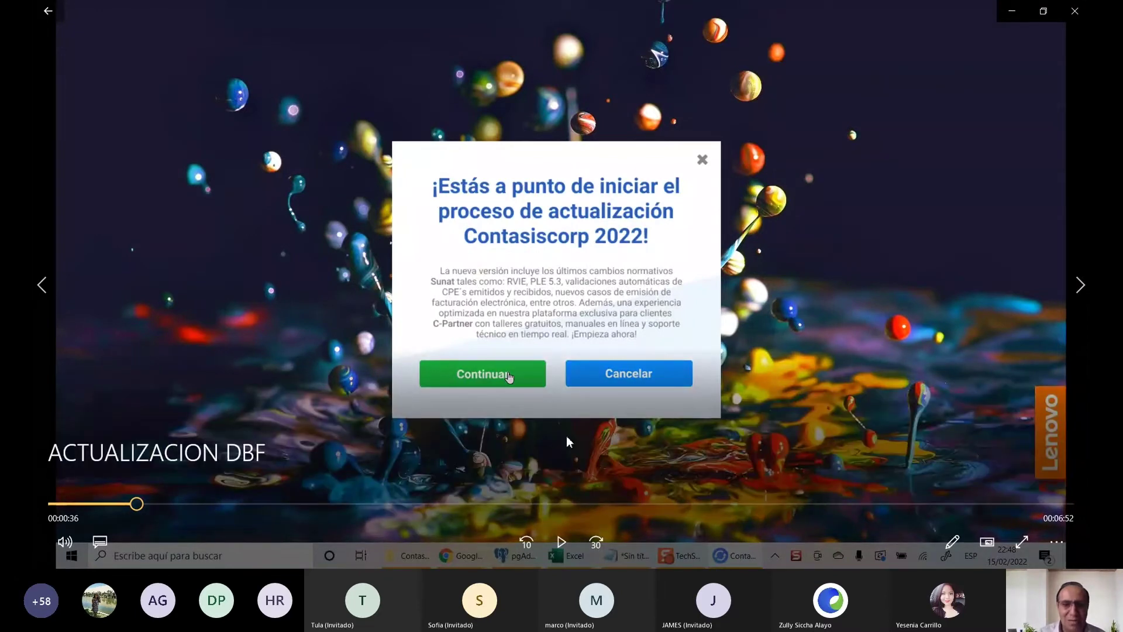
# Resume the update video and pause it at the dialog offering Continuar y actualizar, at about 0:47
pyautogui.click(559, 536)
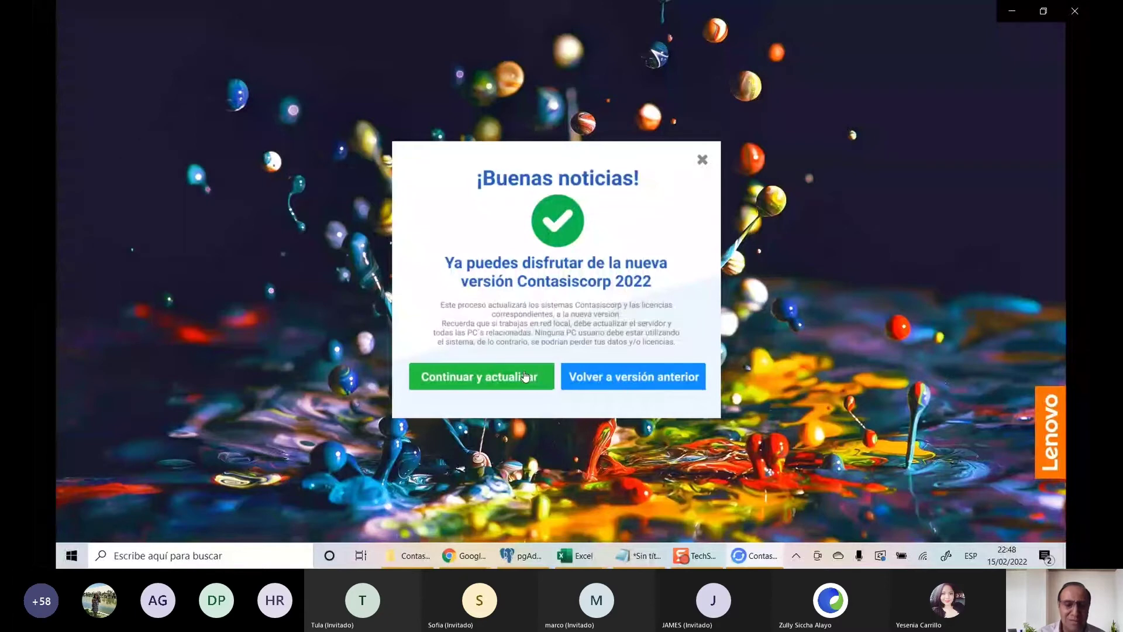
pyautogui.moveTo(763, 478)
pyautogui.moveTo(786, 504)
pyautogui.moveTo(644, 434)
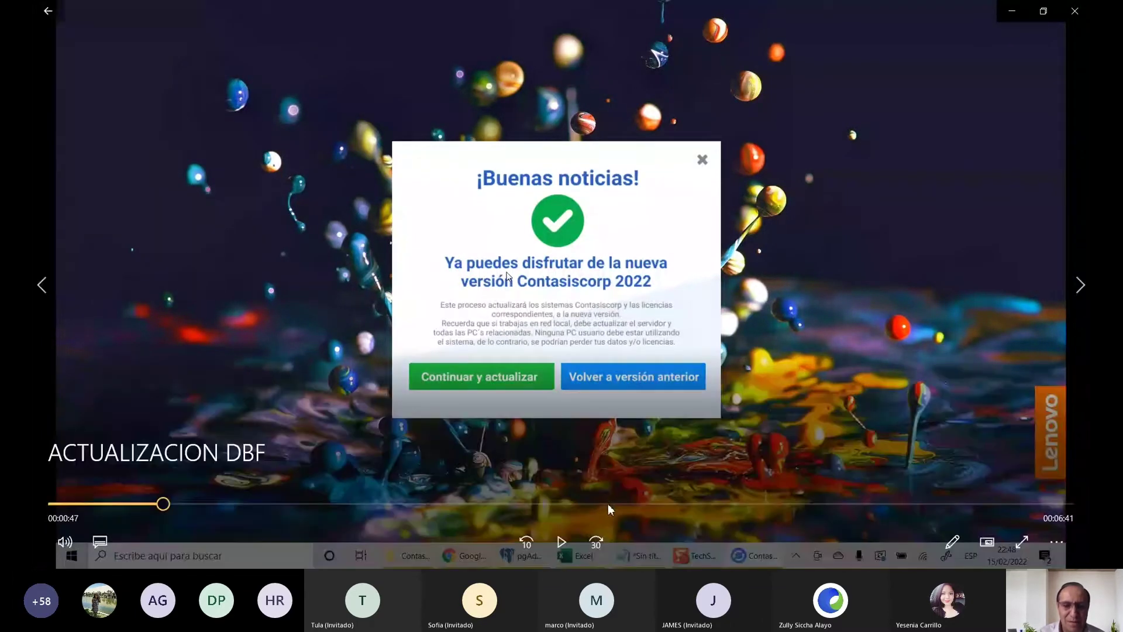
# Play the module download part of the video, skip ahead to about 2:22 and pause at the update completion message
pyautogui.click(562, 544)
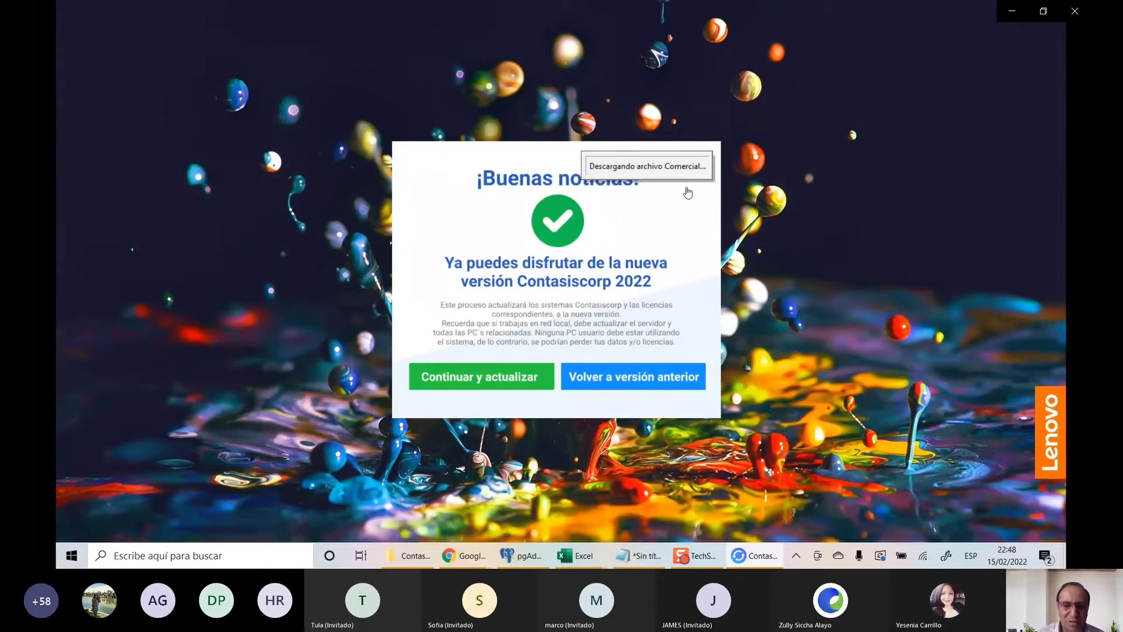
pyautogui.moveTo(590, 373)
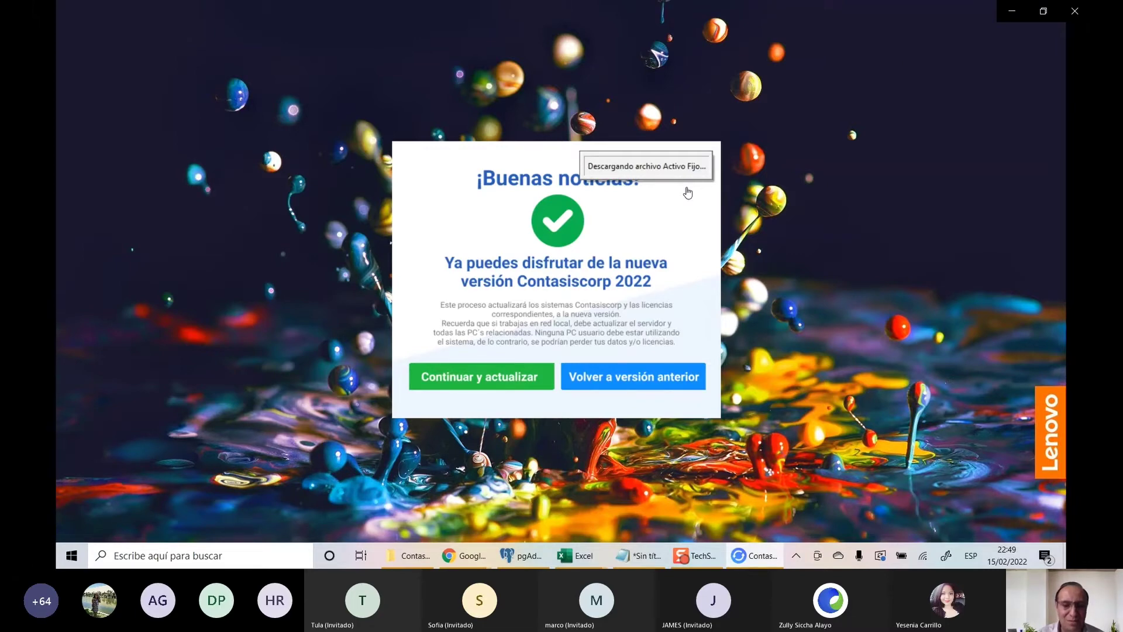
pyautogui.moveTo(355, 504)
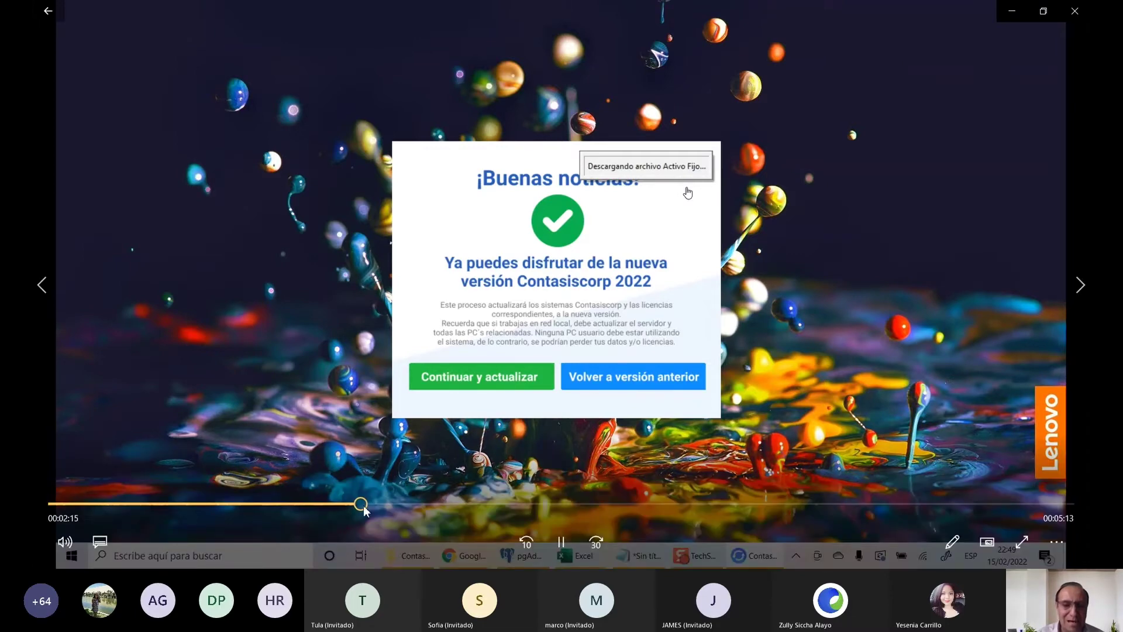
pyautogui.moveTo(363, 510); pyautogui.dragTo(377, 511)
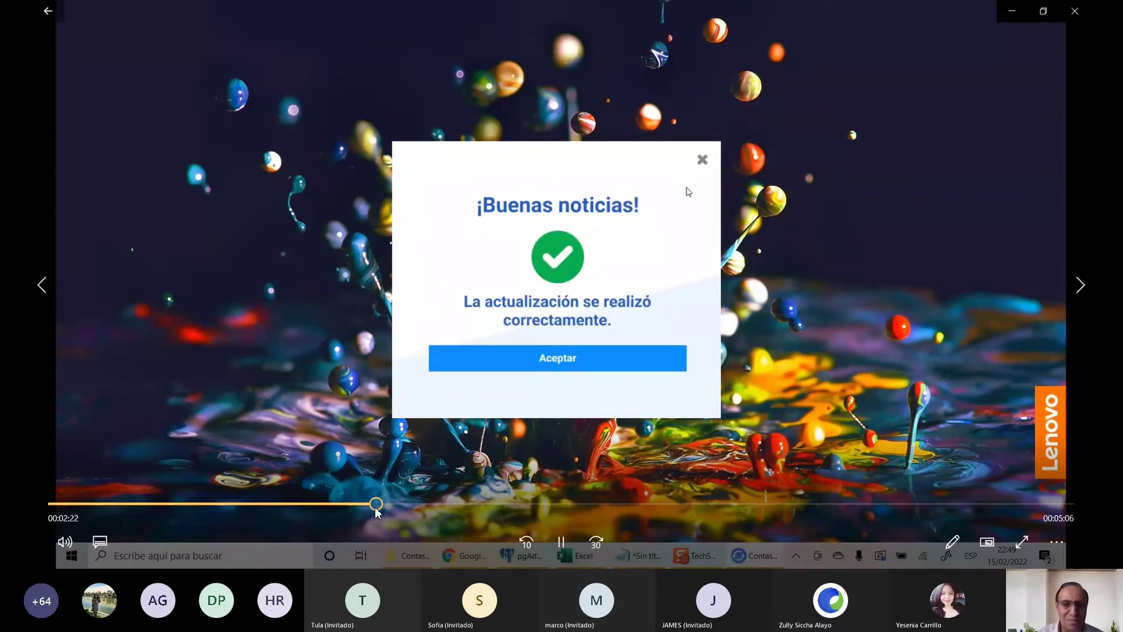
pyautogui.click(565, 552)
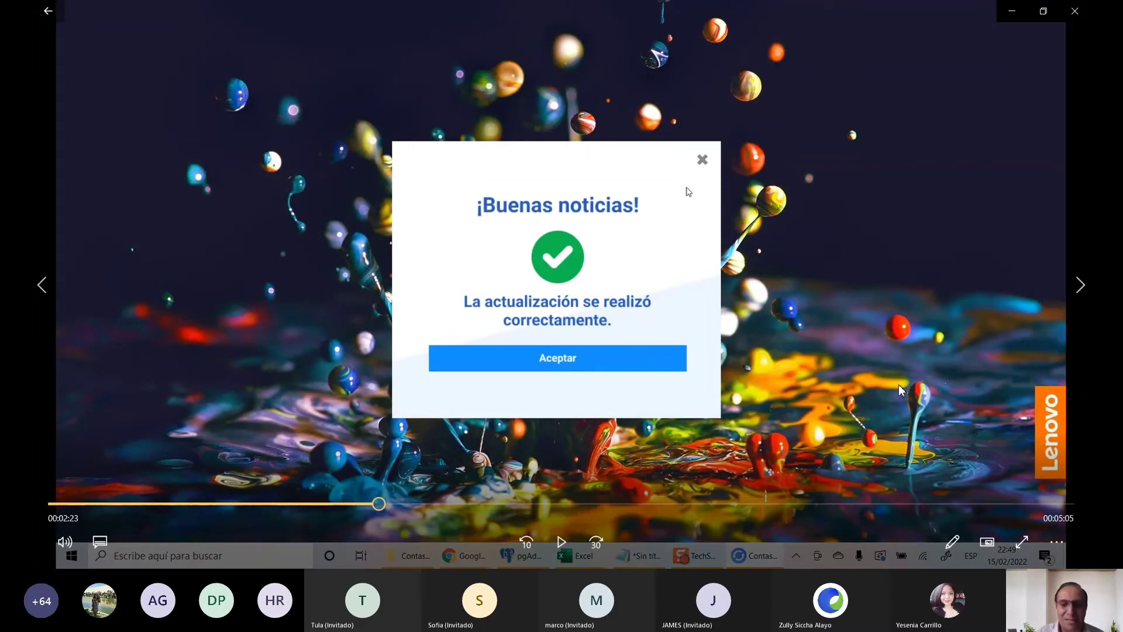
# Continue the video up to the Contasiscorp Empresa 2022 launcher and pause it at about 2:36
pyautogui.click(379, 504)
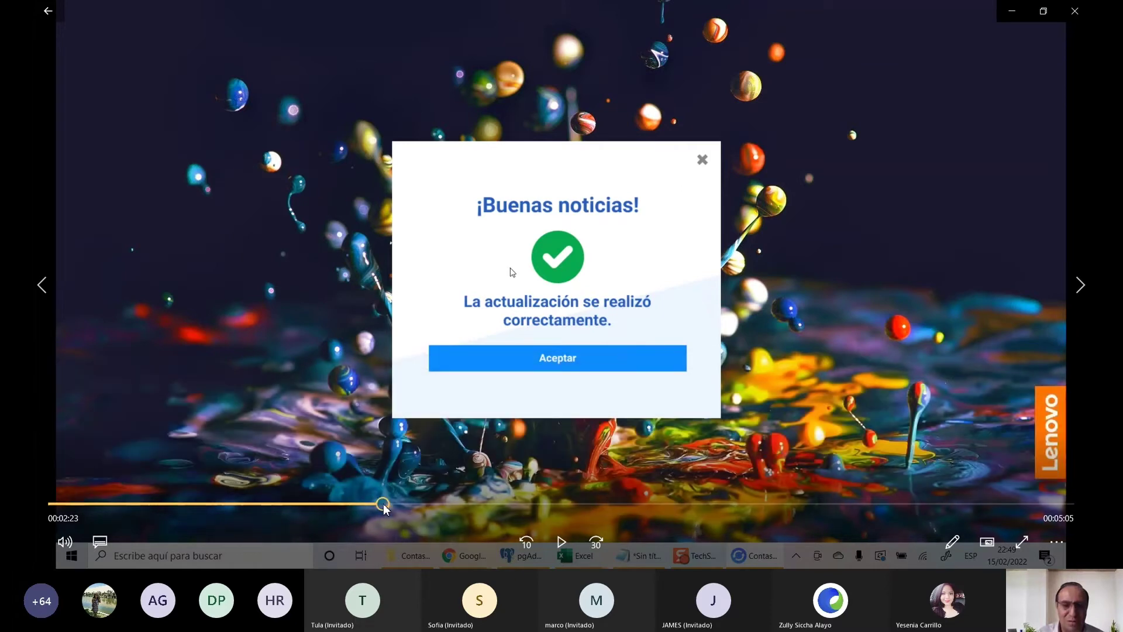
pyautogui.click(560, 547)
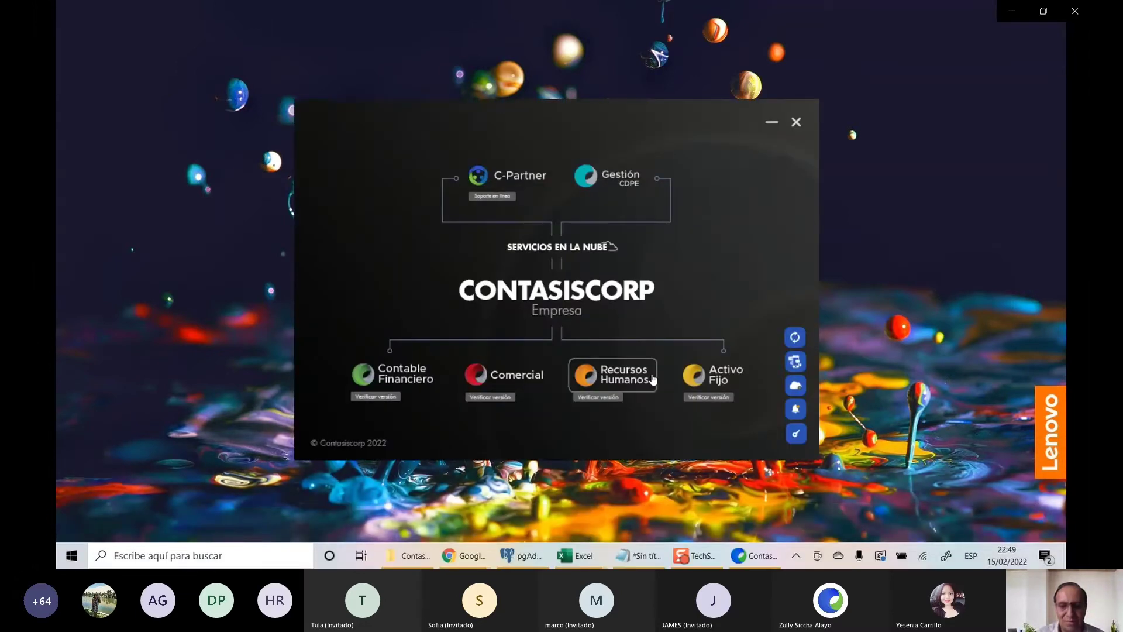
pyautogui.moveTo(736, 491)
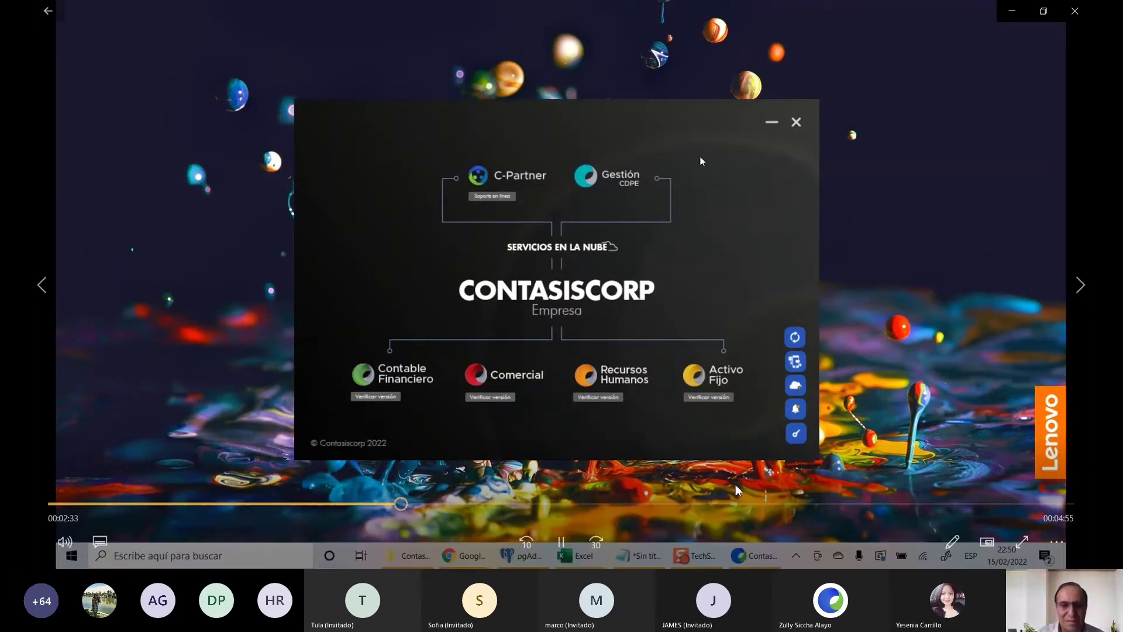
pyautogui.click(562, 544)
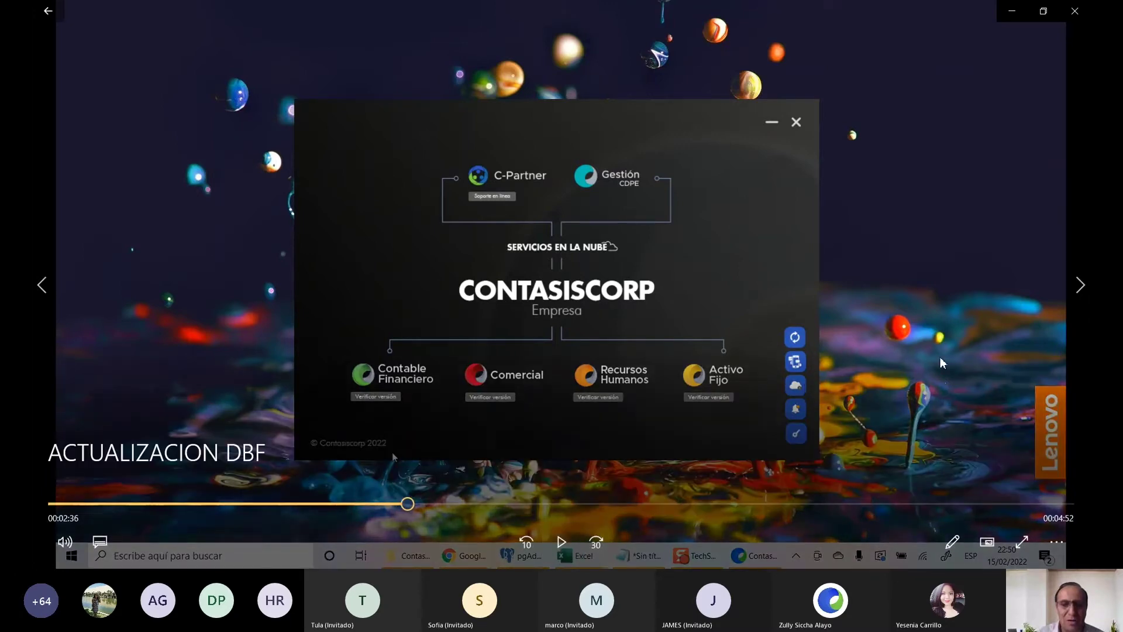
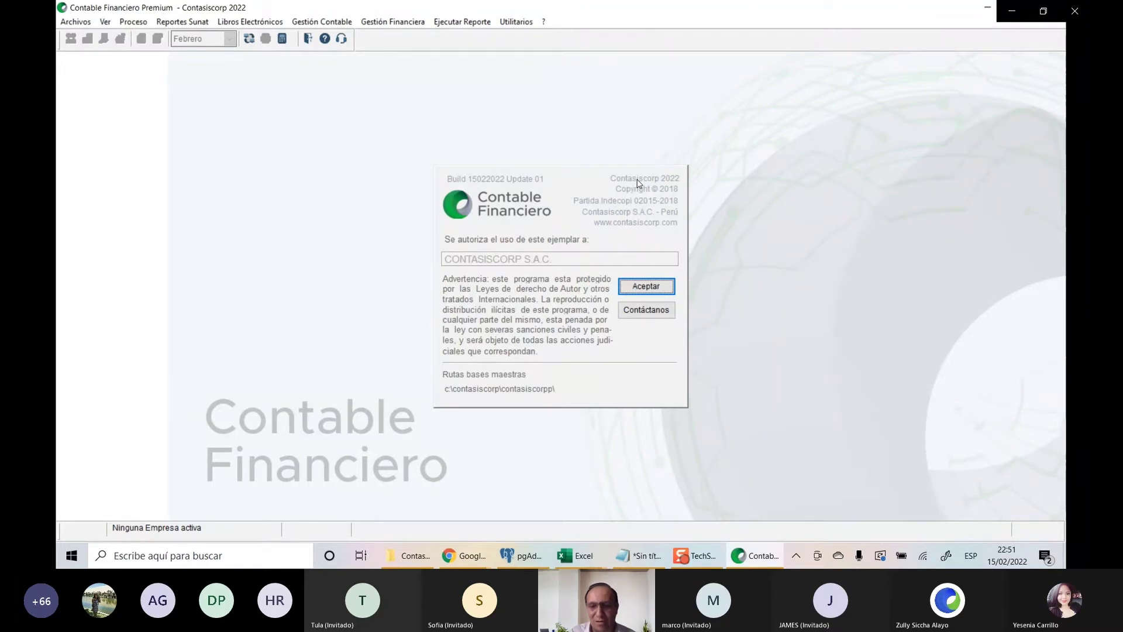
# Return to Contable Financiero in the remote session and check the build and update number in its Acerca de window
pyautogui.moveTo(1012, 519)
pyautogui.click(999, 546)
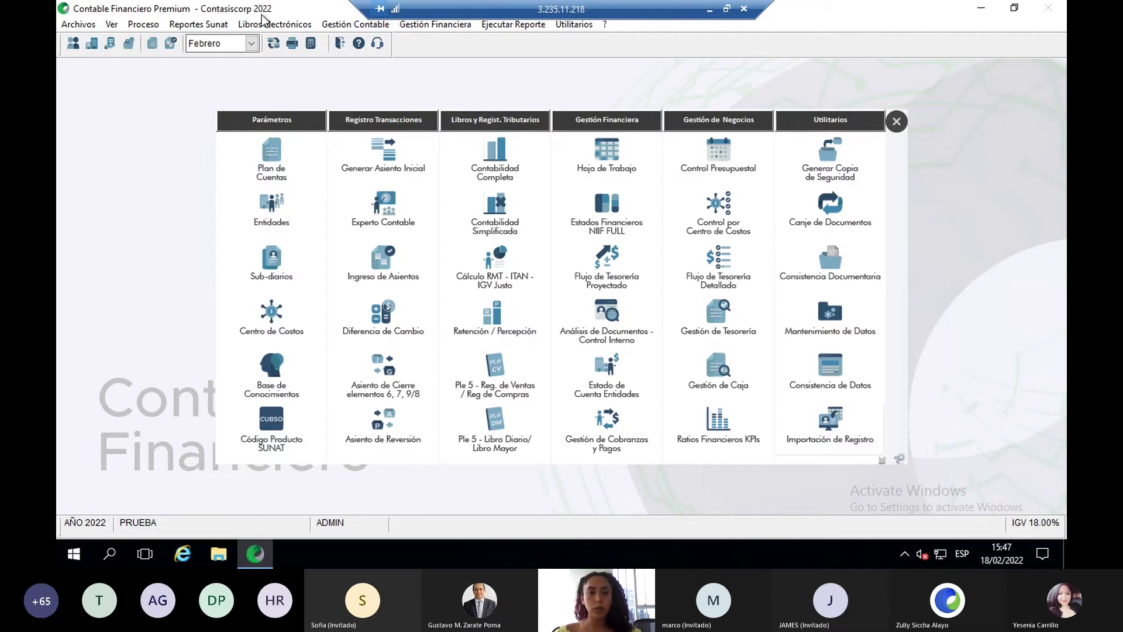
pyautogui.click(604, 27)
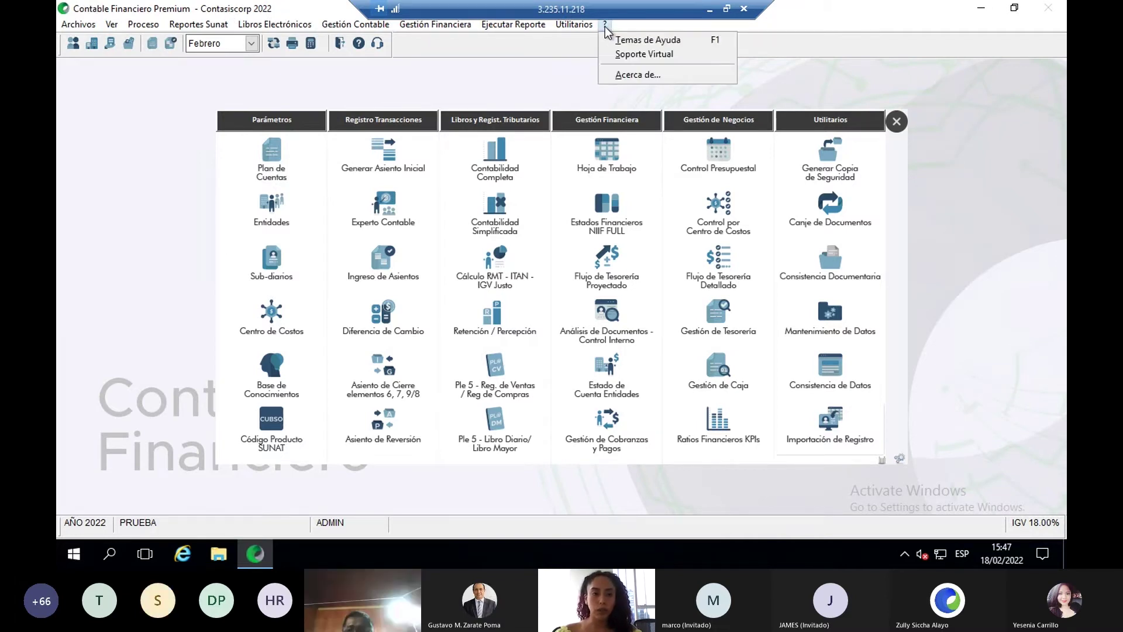
pyautogui.click(627, 75)
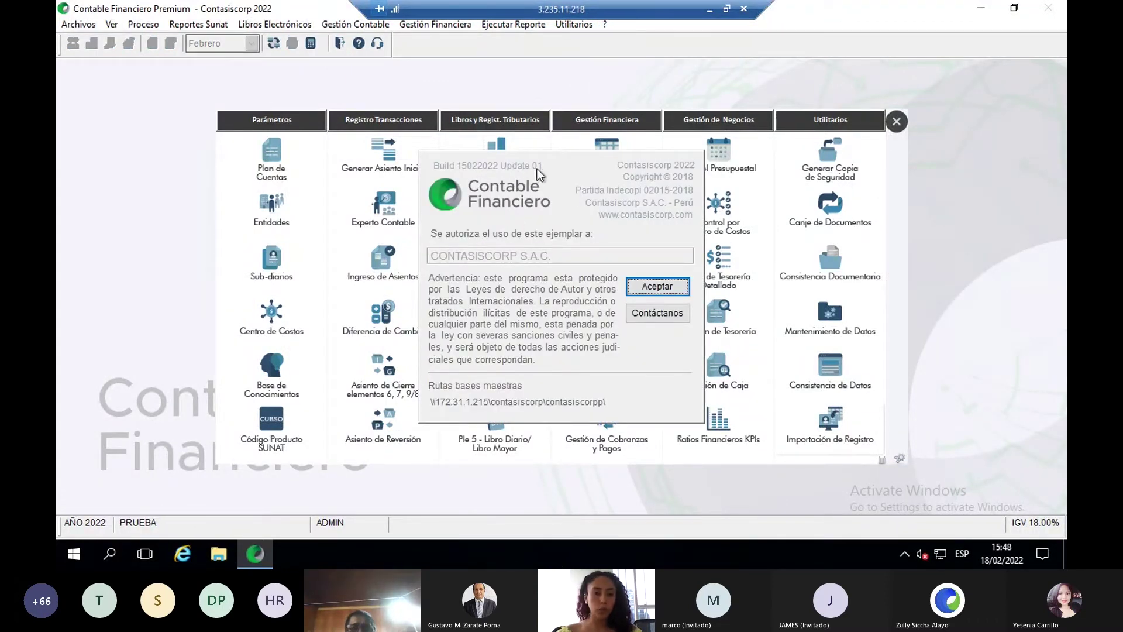
pyautogui.click(669, 288)
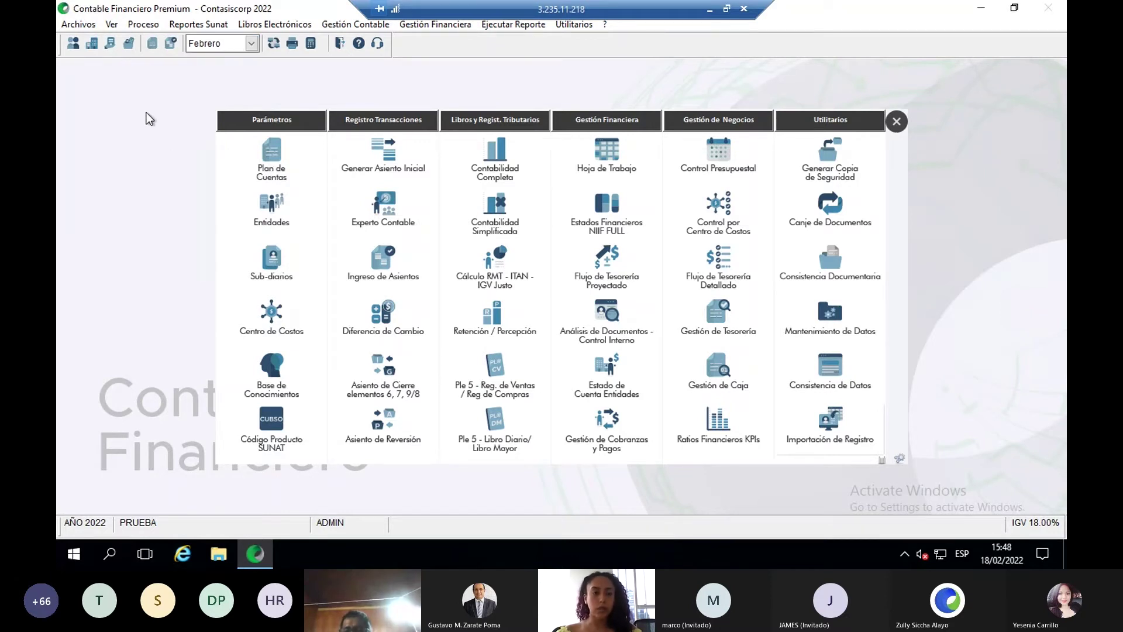
# Load the February purchase register in Validar CPEs de Registro de Compras and examine the first invoice's Observaciones
pyautogui.click(144, 24)
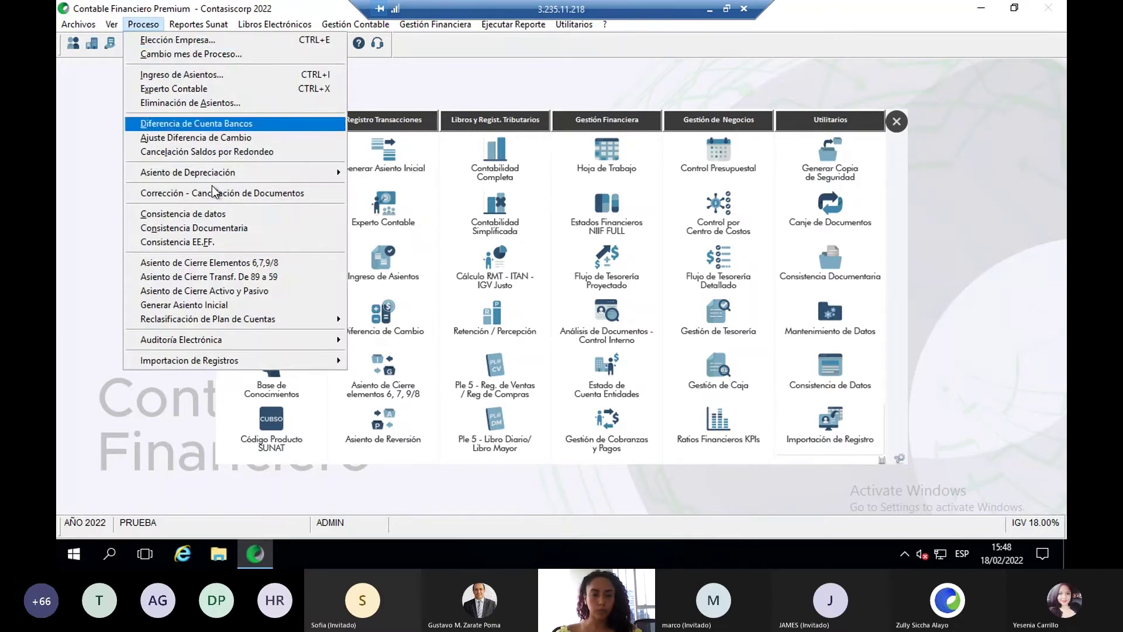
pyautogui.moveTo(259, 346)
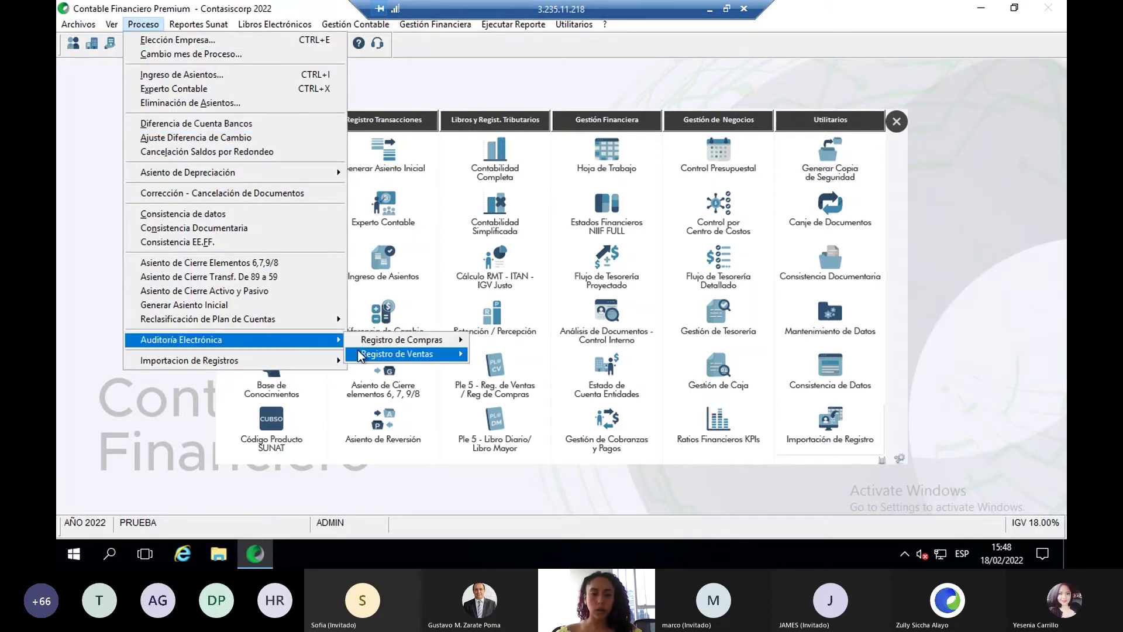
pyautogui.moveTo(368, 344)
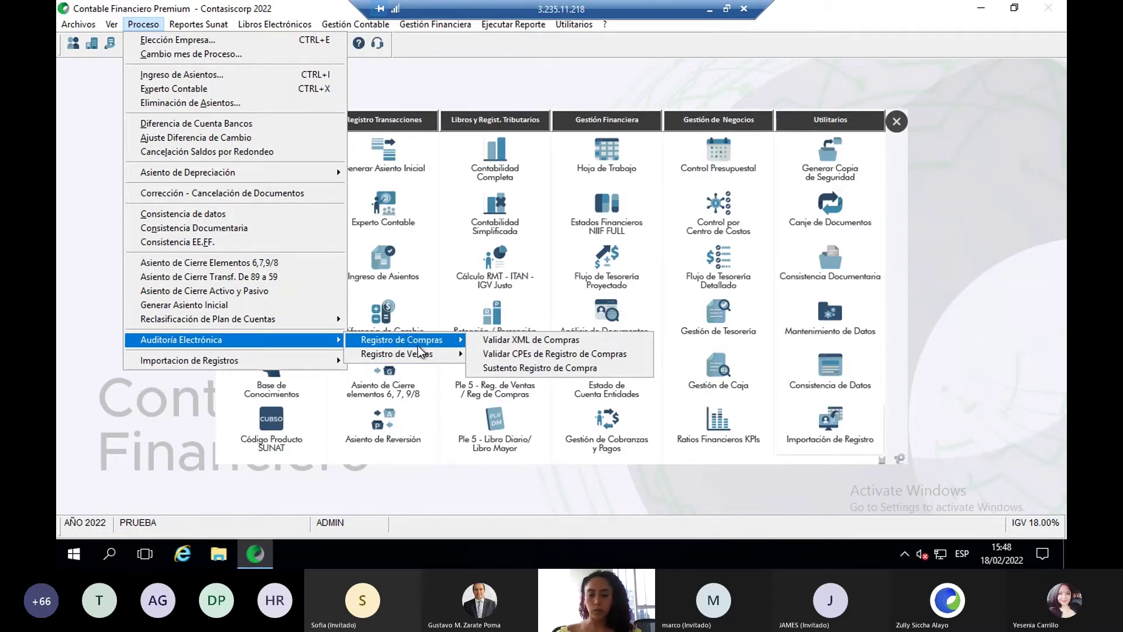
pyautogui.click(576, 354)
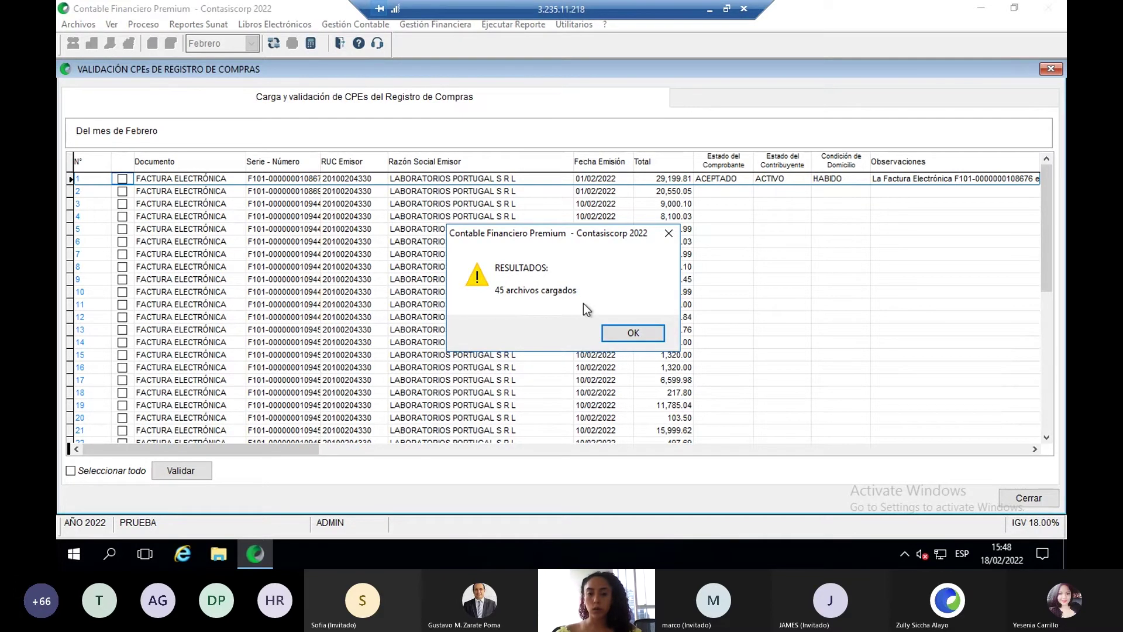
pyautogui.click(647, 331)
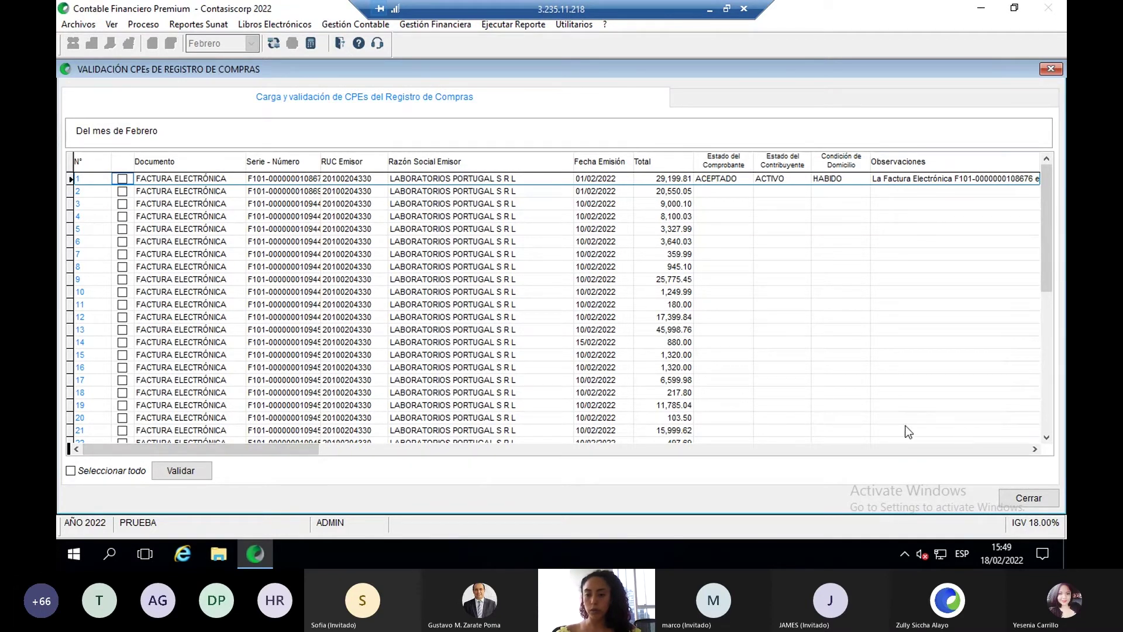
pyautogui.click(1035, 449)
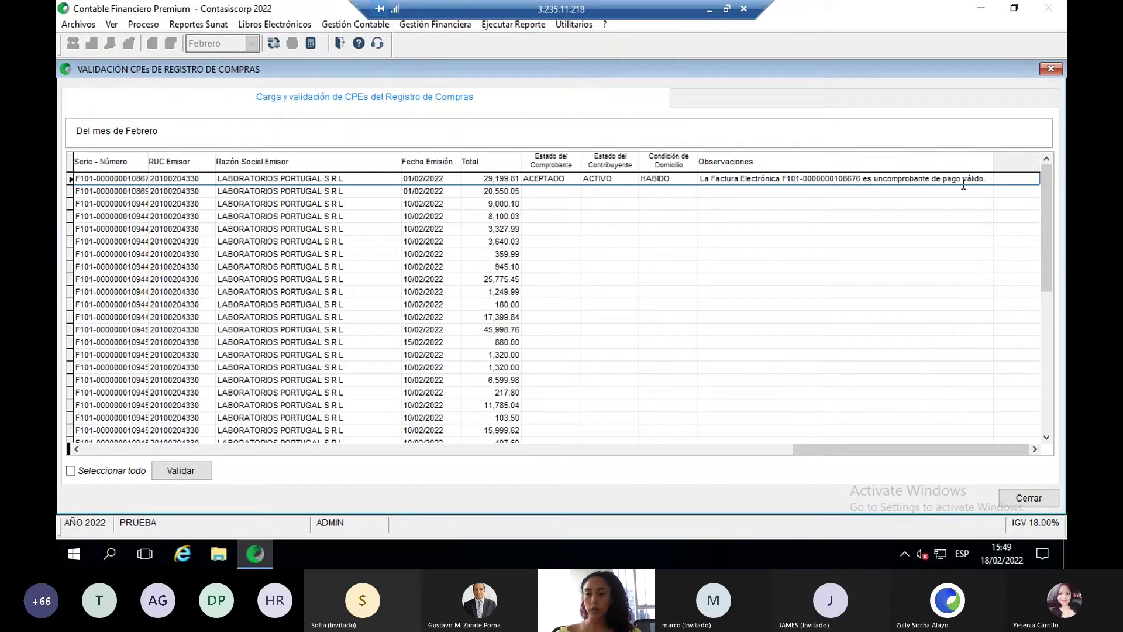
pyautogui.moveTo(977, 448); pyautogui.dragTo(253, 468)
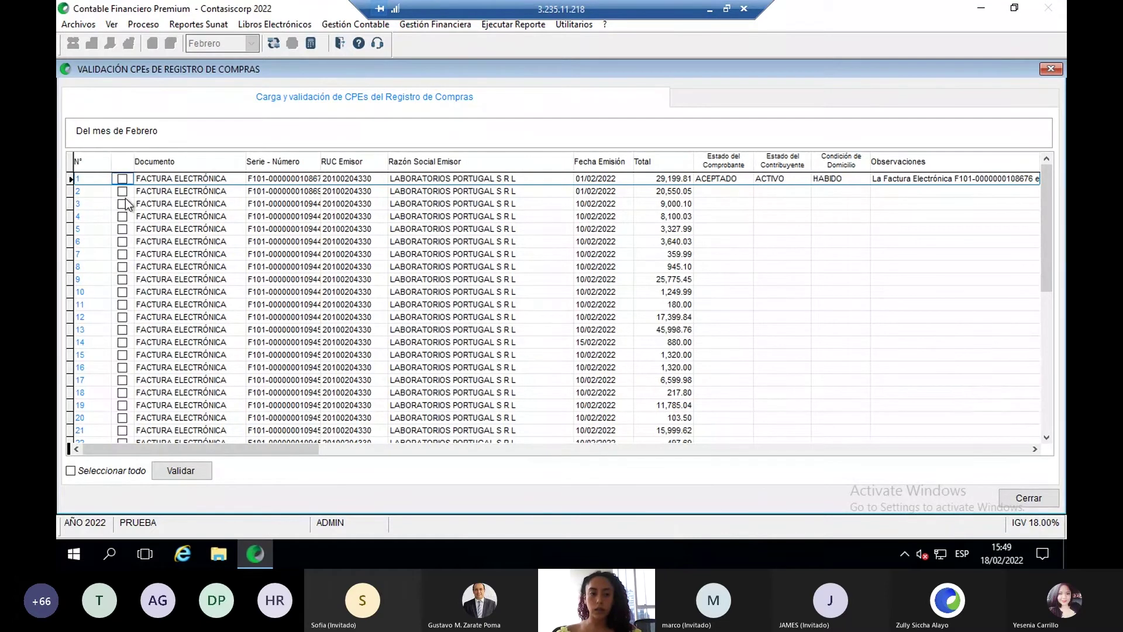
# Validate the second invoice in the purchase register, and mark all the listed documents for validation
pyautogui.click(124, 194)
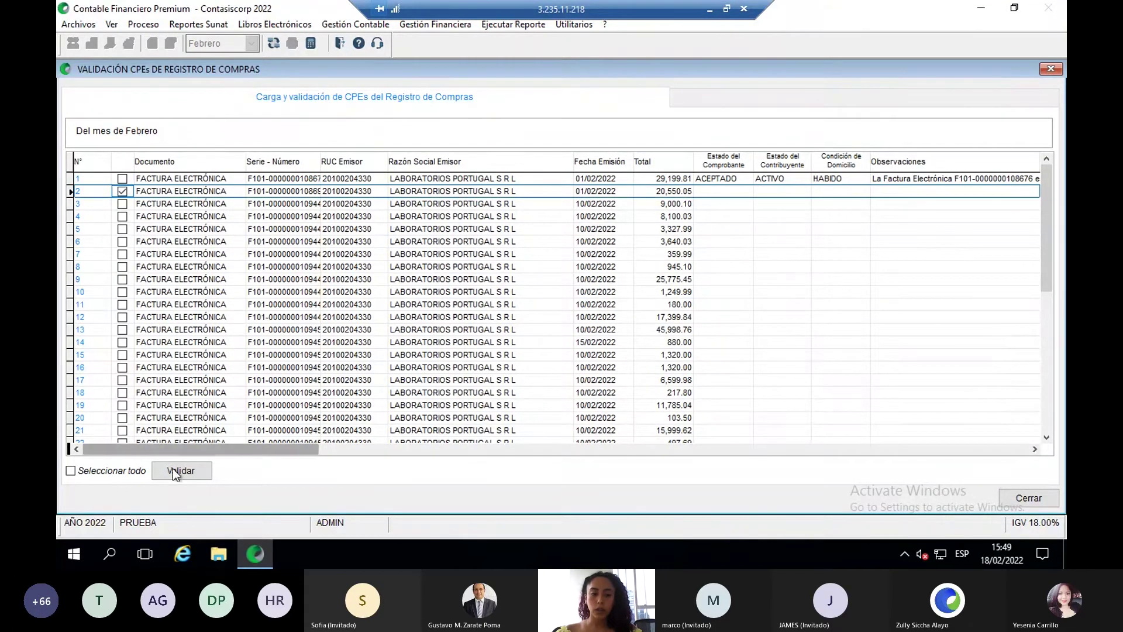
pyautogui.click(180, 470)
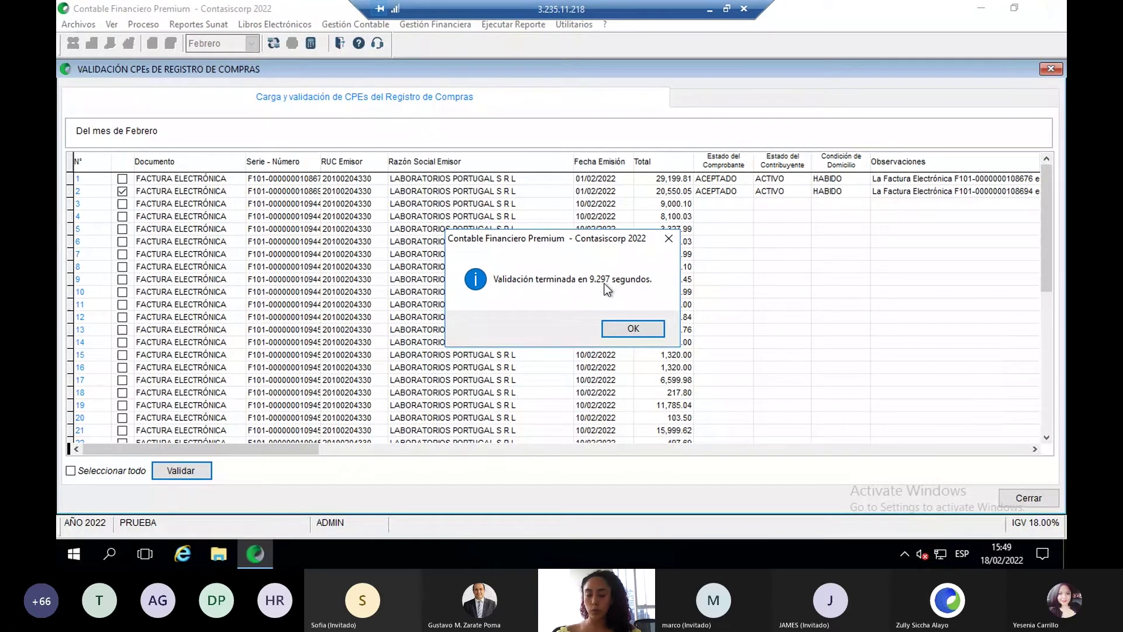
pyautogui.press('Return')
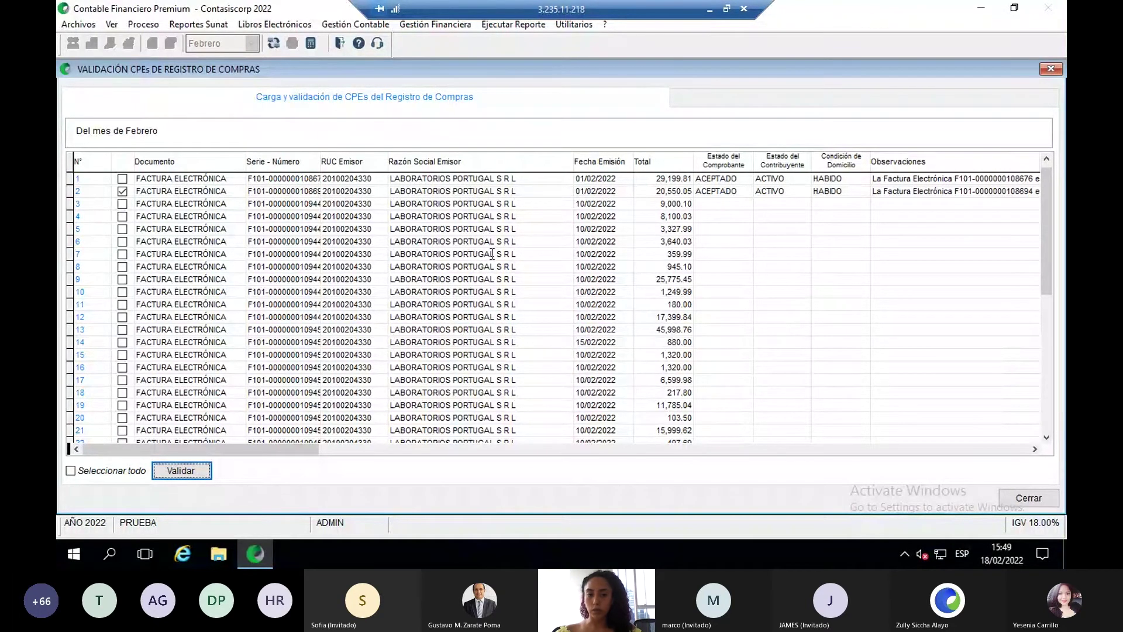
pyautogui.click(112, 471)
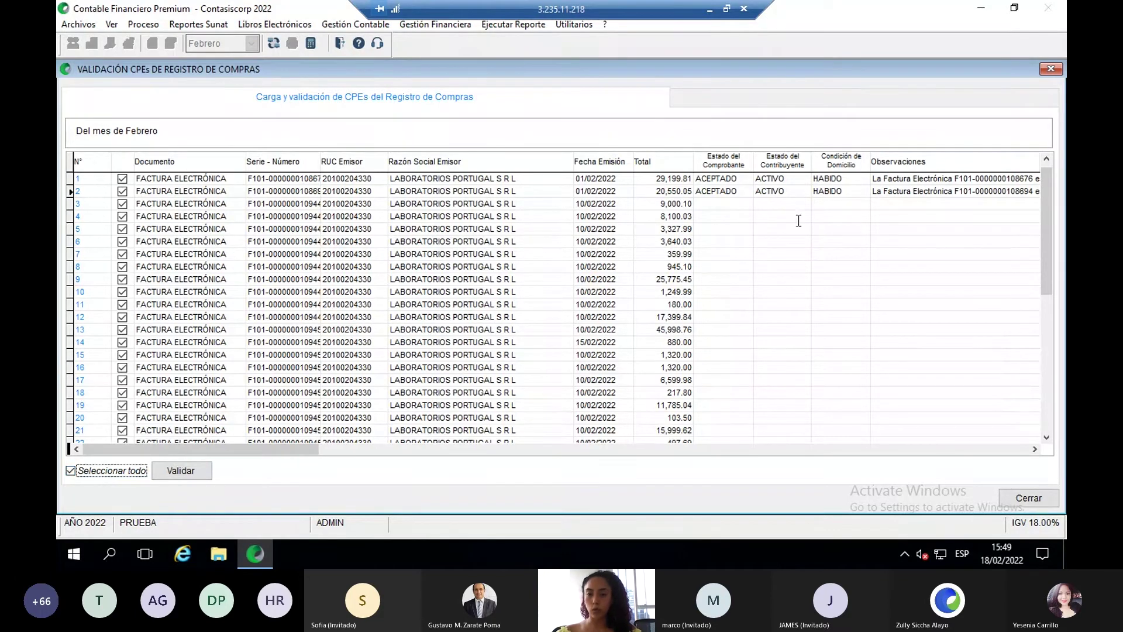
# Unmark all the purchase documents, validate only the third invoice, and close the purchase register validation
pyautogui.click(1049, 220)
pyautogui.click(85, 472)
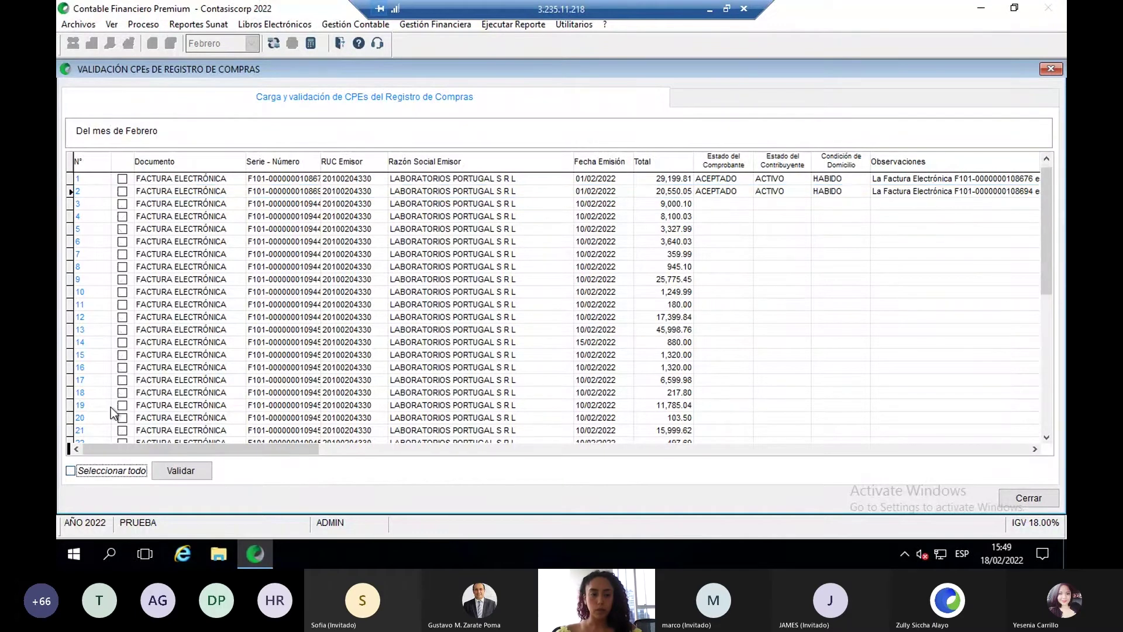
pyautogui.click(122, 203)
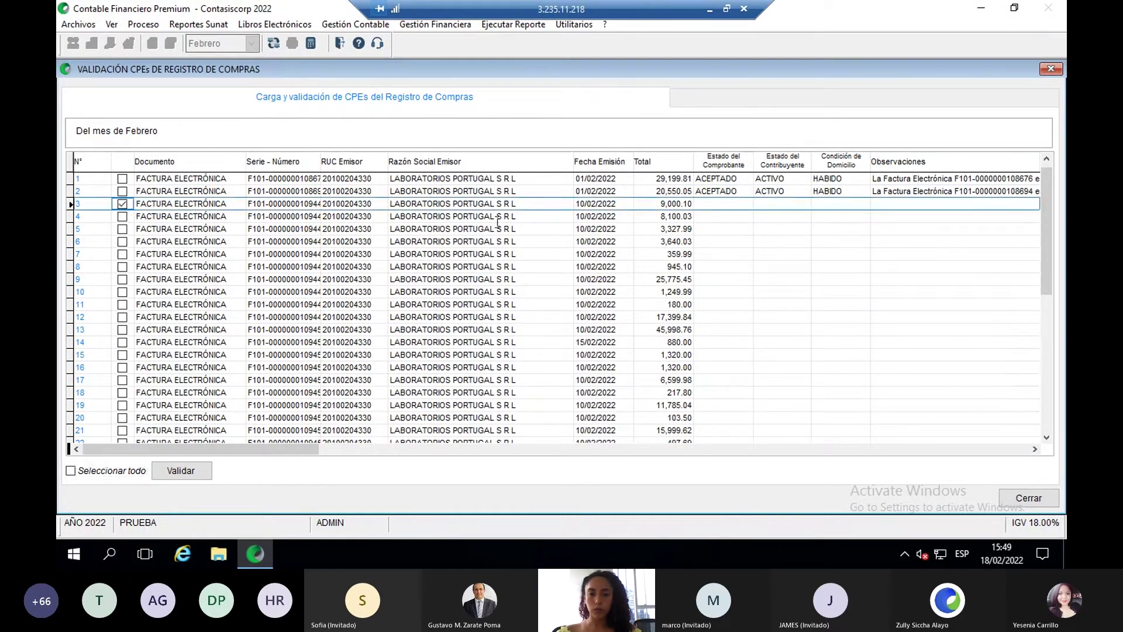
pyautogui.click(204, 473)
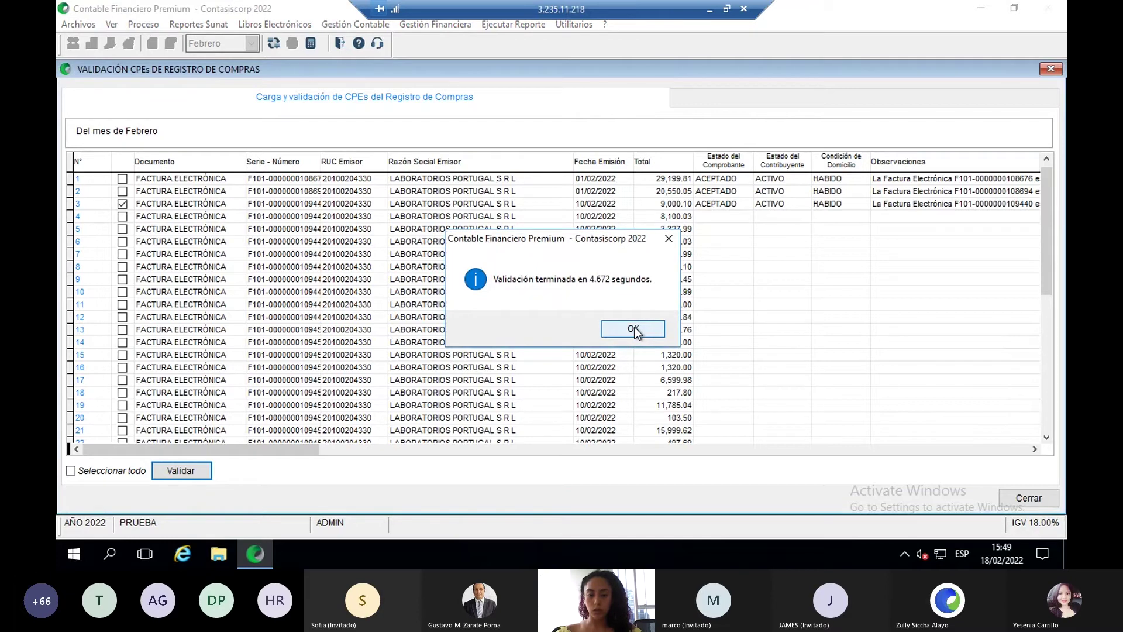
pyautogui.click(633, 330)
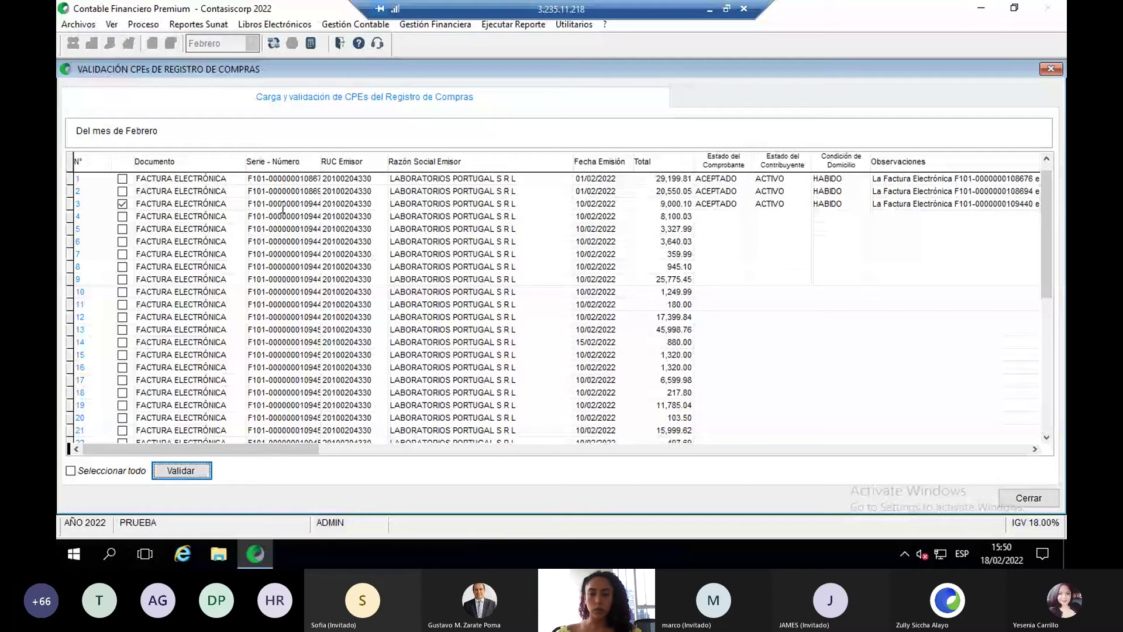
pyautogui.click(1058, 72)
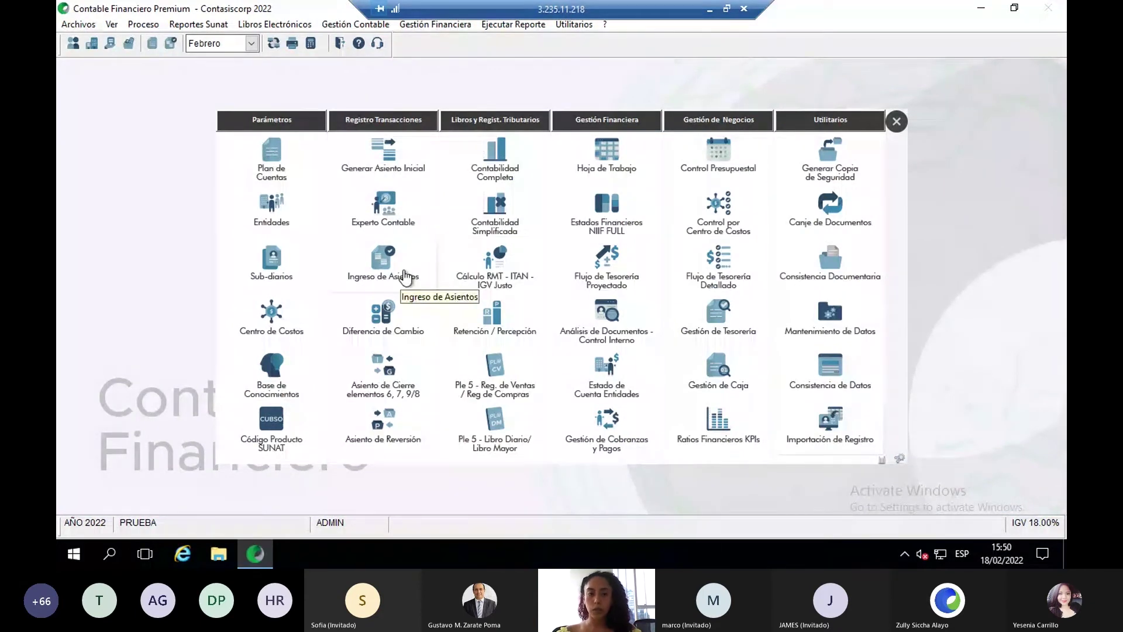
# In February entry 2 of sub-diary 01 COMPRAS Y GASTOS, query the invoice's validity from the 401111 IGV line and accept it
pyautogui.click(406, 275)
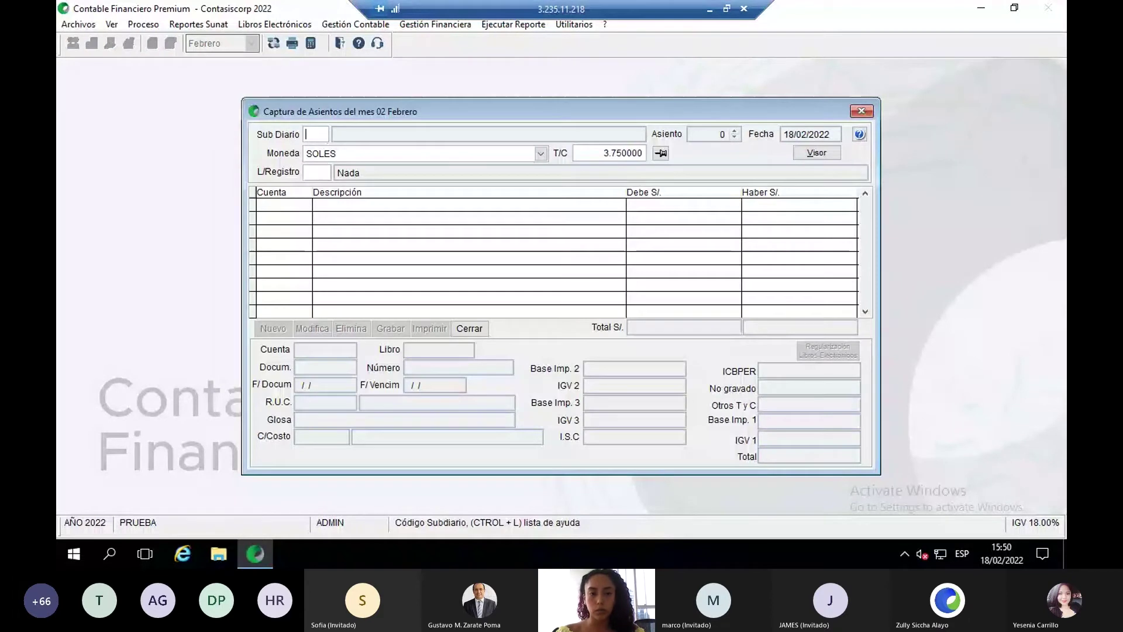
pyautogui.press('Return')
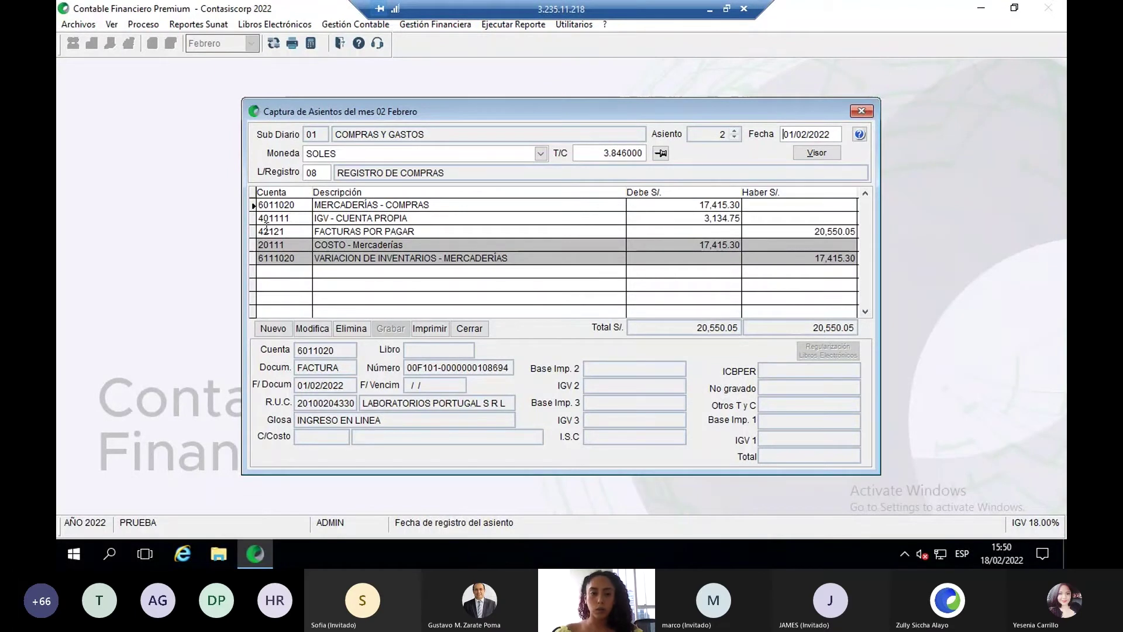
pyautogui.press('Return')
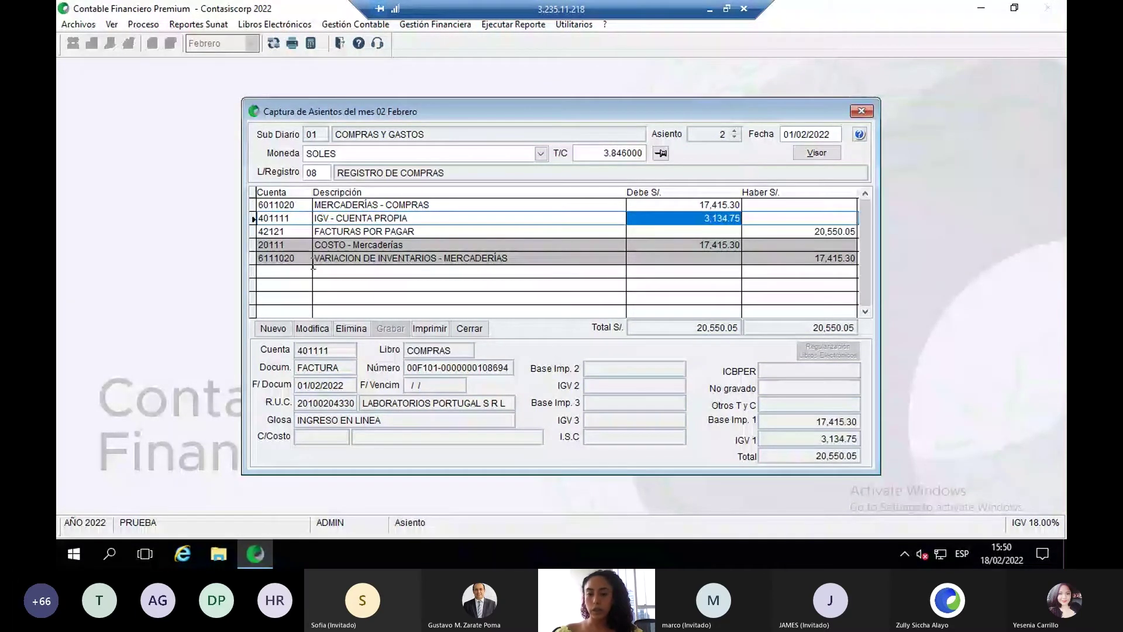
pyautogui.click(312, 328)
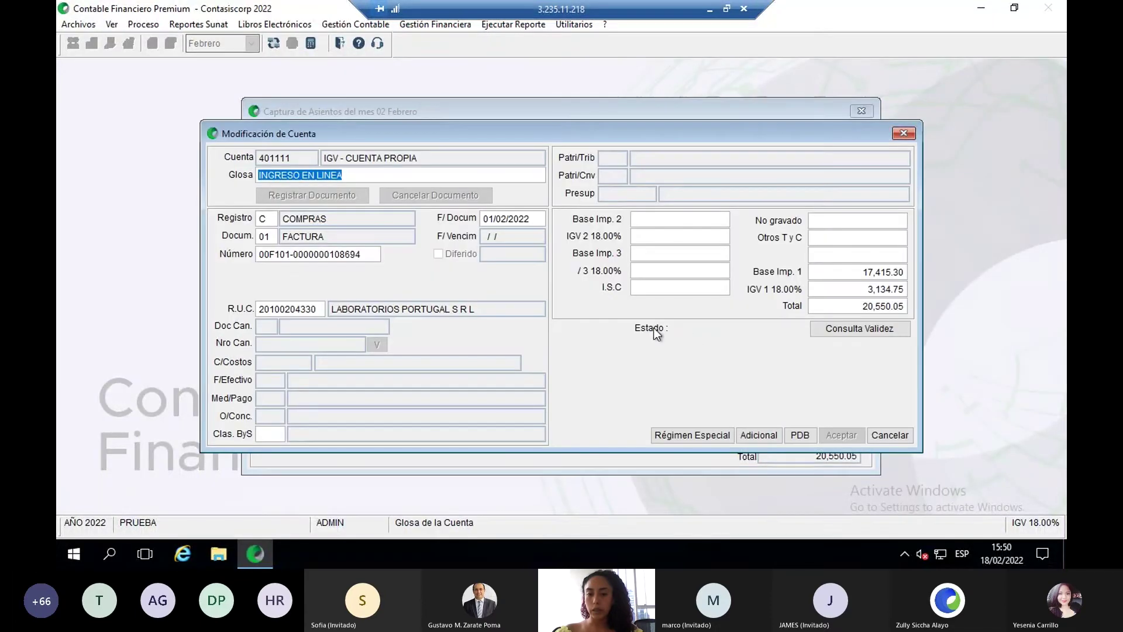
pyautogui.click(845, 332)
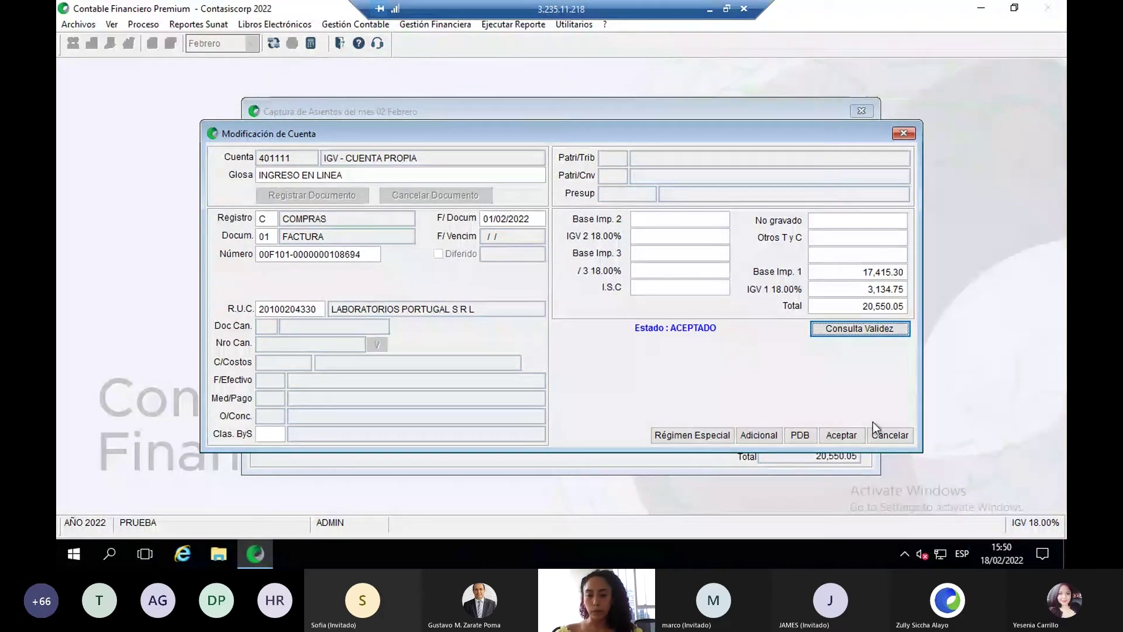
pyautogui.click(853, 436)
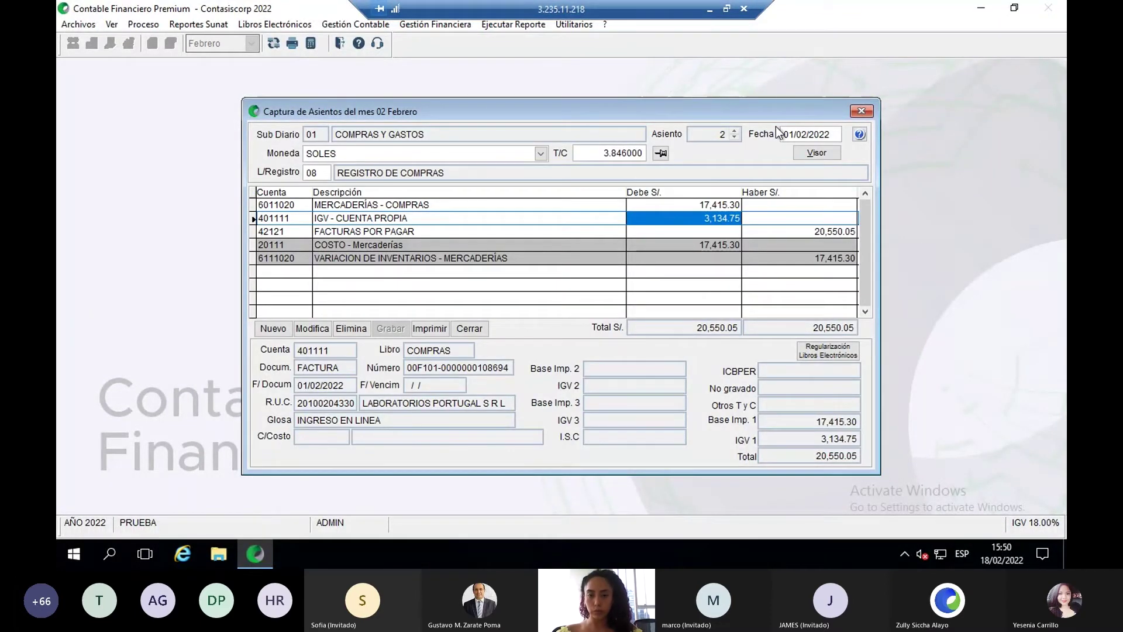
pyautogui.click(862, 116)
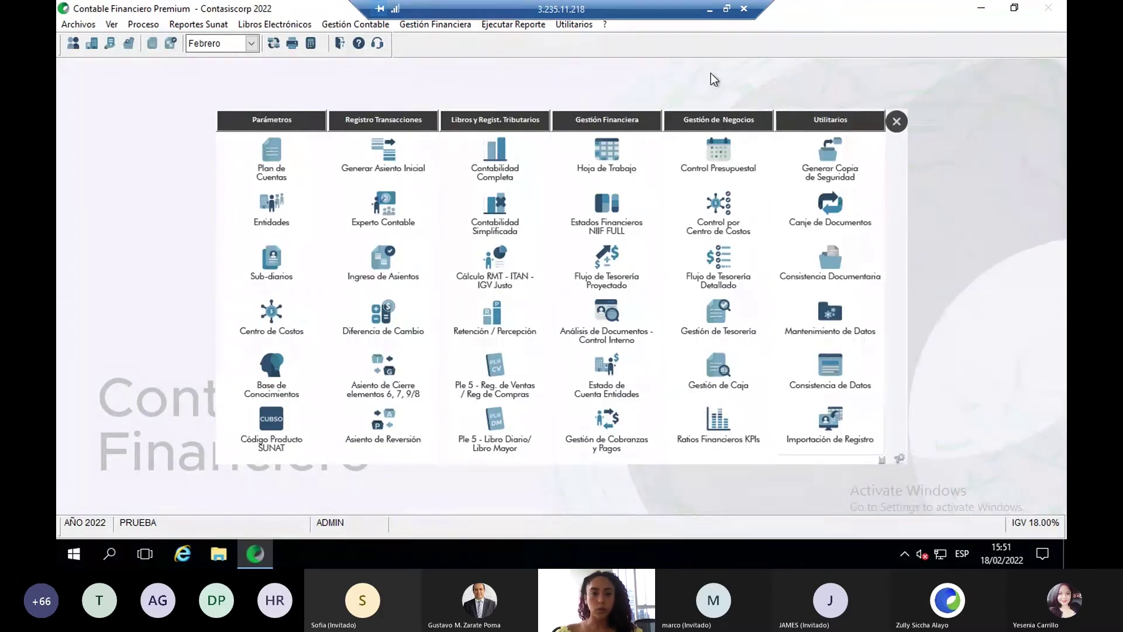
# Load the February sales register in Validar CPEs de Registro de Ventas and examine the first two invoices' Estado del Comprobante
pyautogui.click(142, 24)
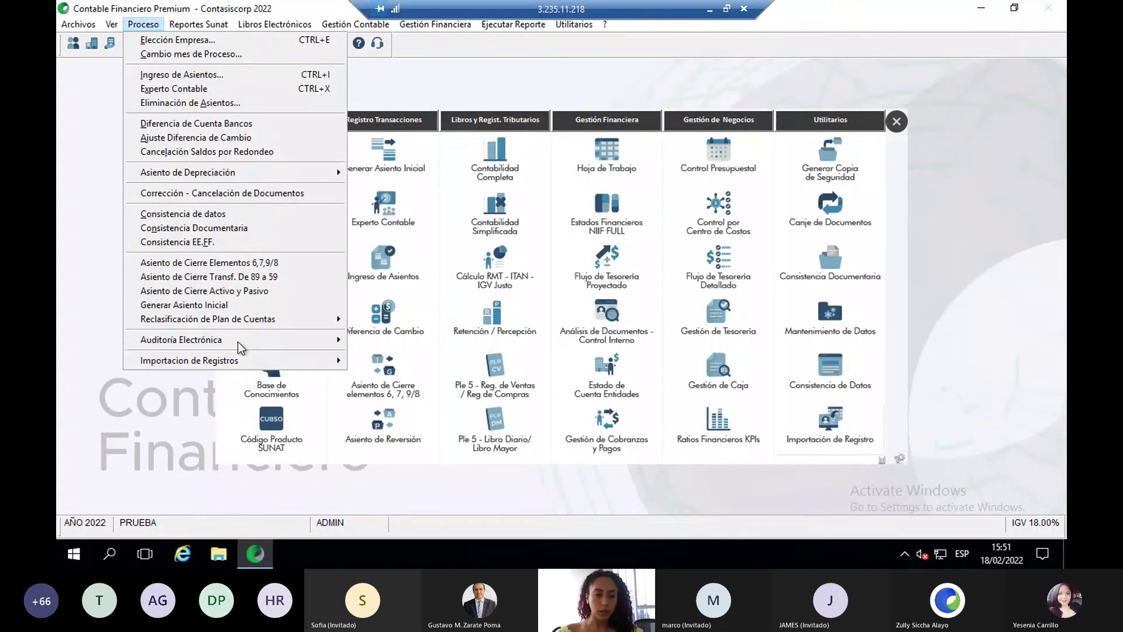
pyautogui.moveTo(238, 341)
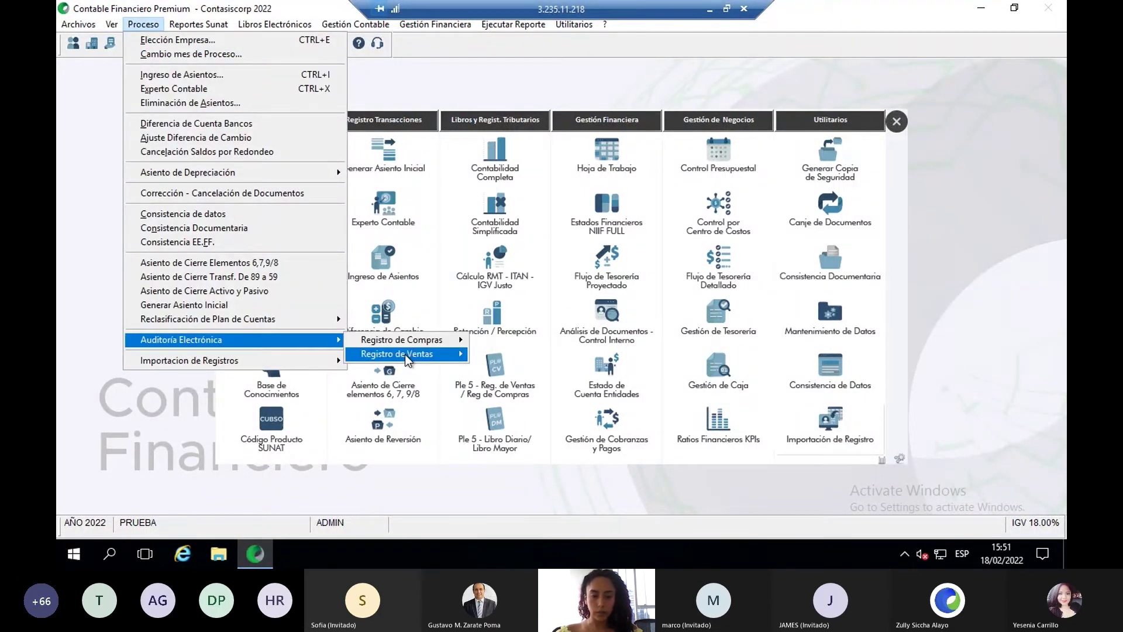
pyautogui.moveTo(404, 353)
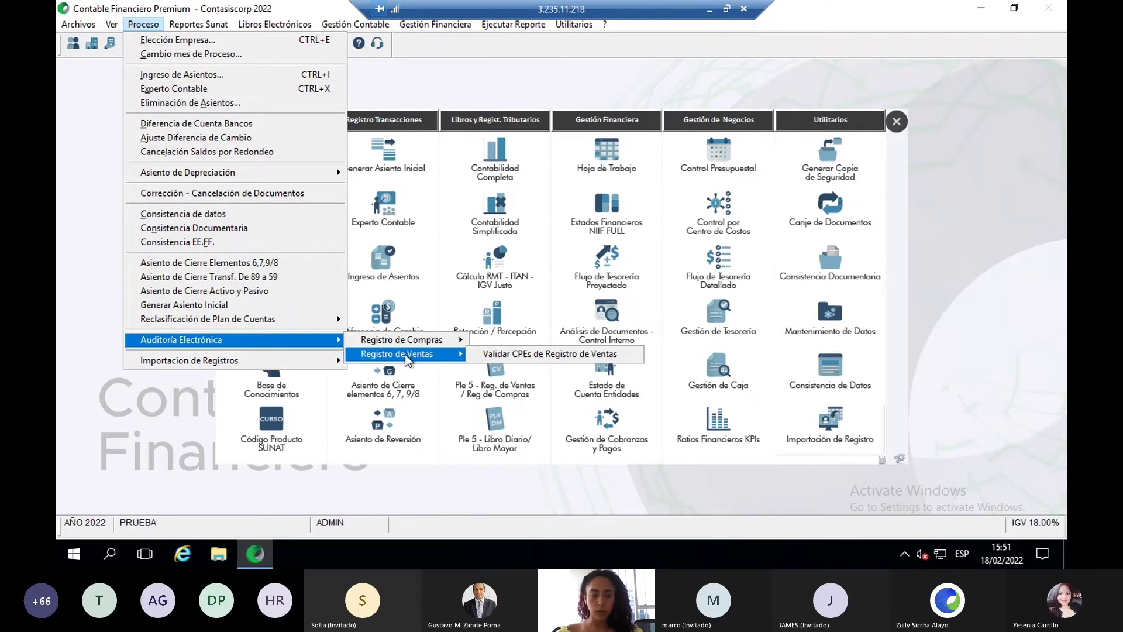
pyautogui.click(499, 355)
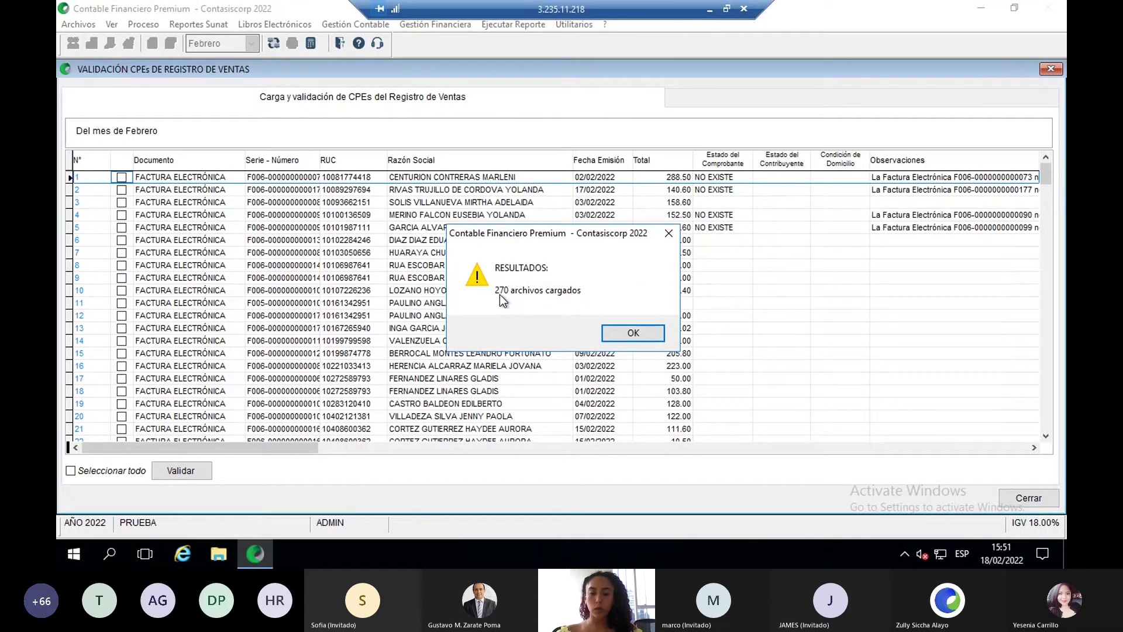
pyautogui.click(635, 334)
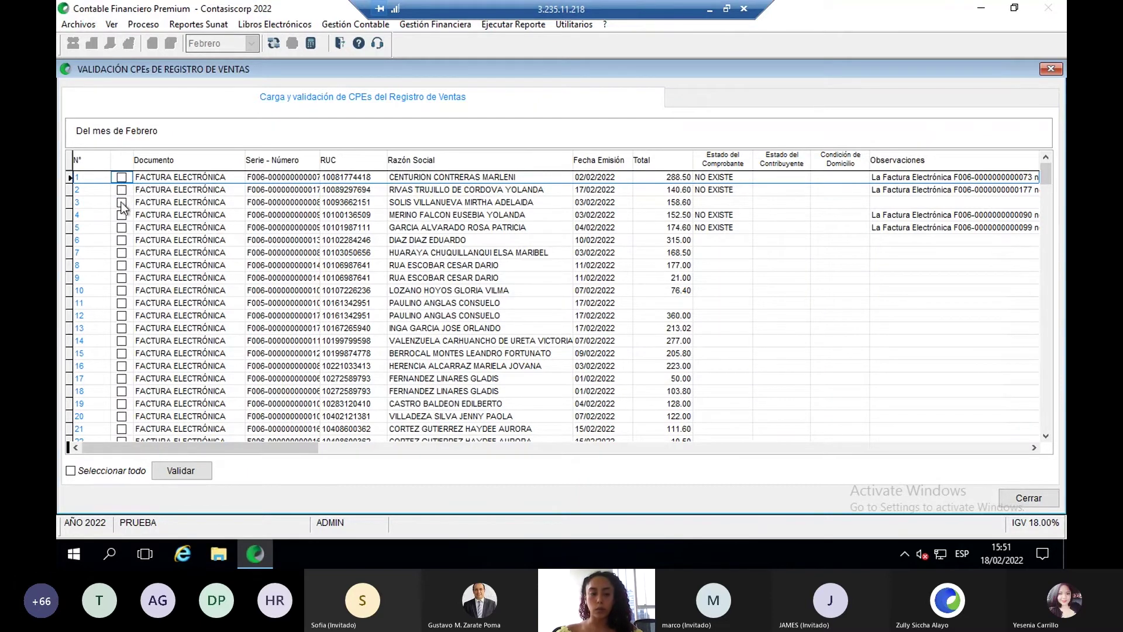
pyautogui.click(725, 190)
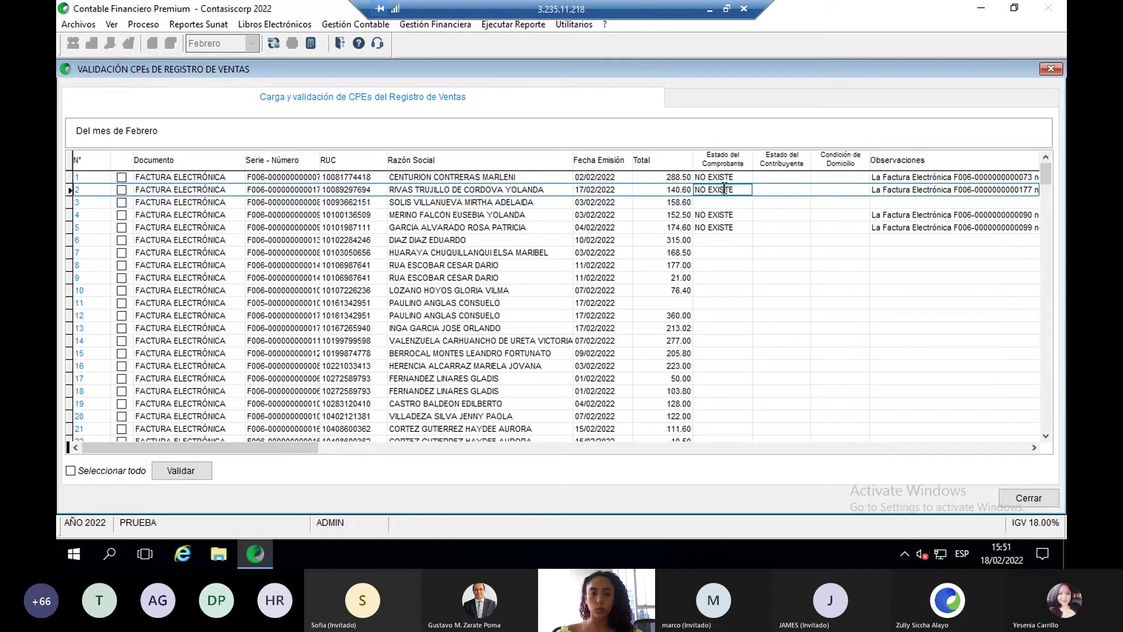
pyautogui.click(724, 177)
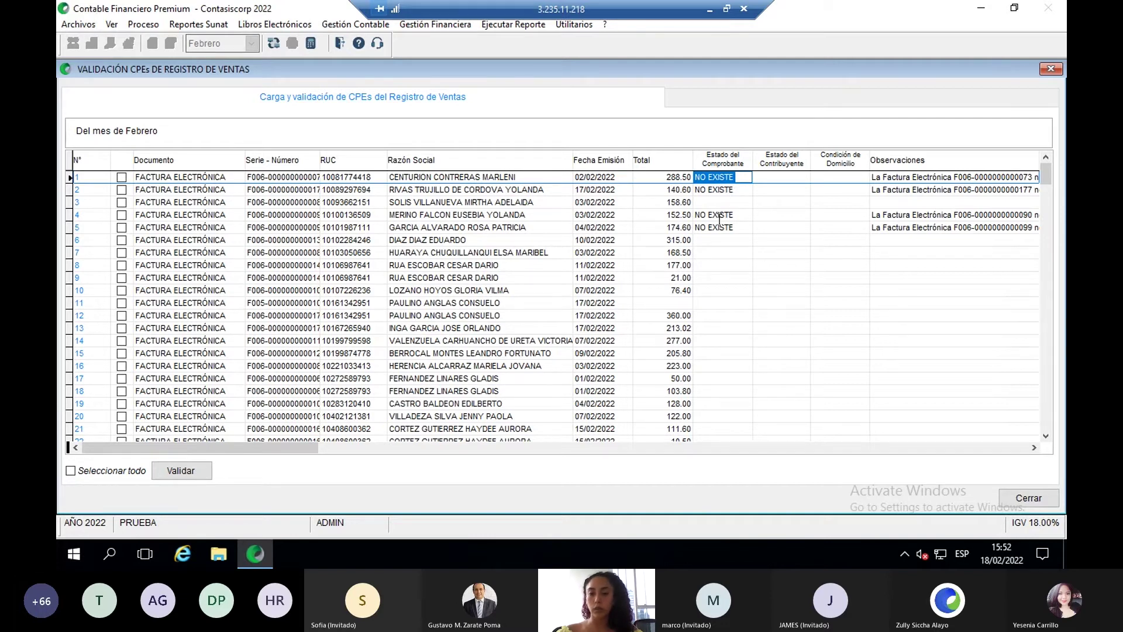
pyautogui.click(723, 189)
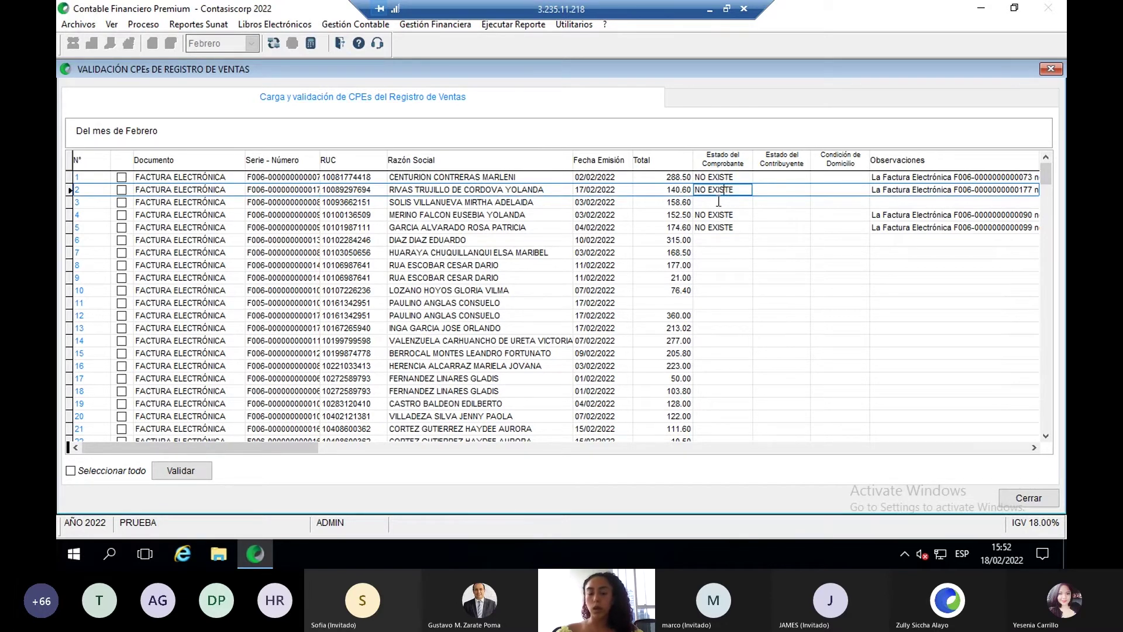
# Validate only the third invoice in the sales register
pyautogui.click(122, 202)
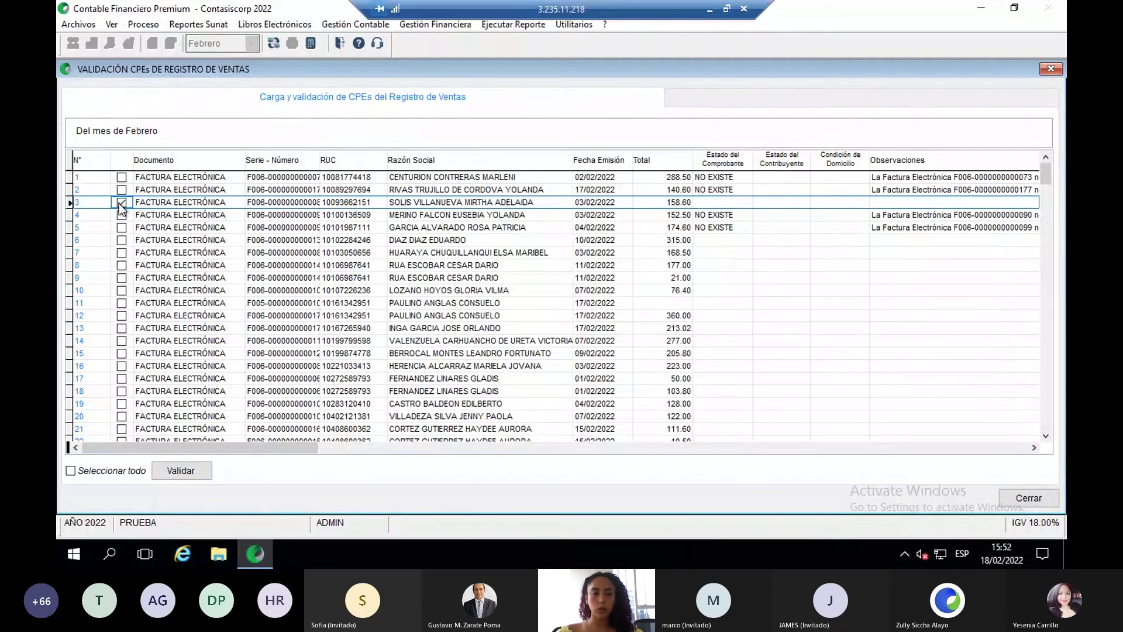
pyautogui.click(119, 469)
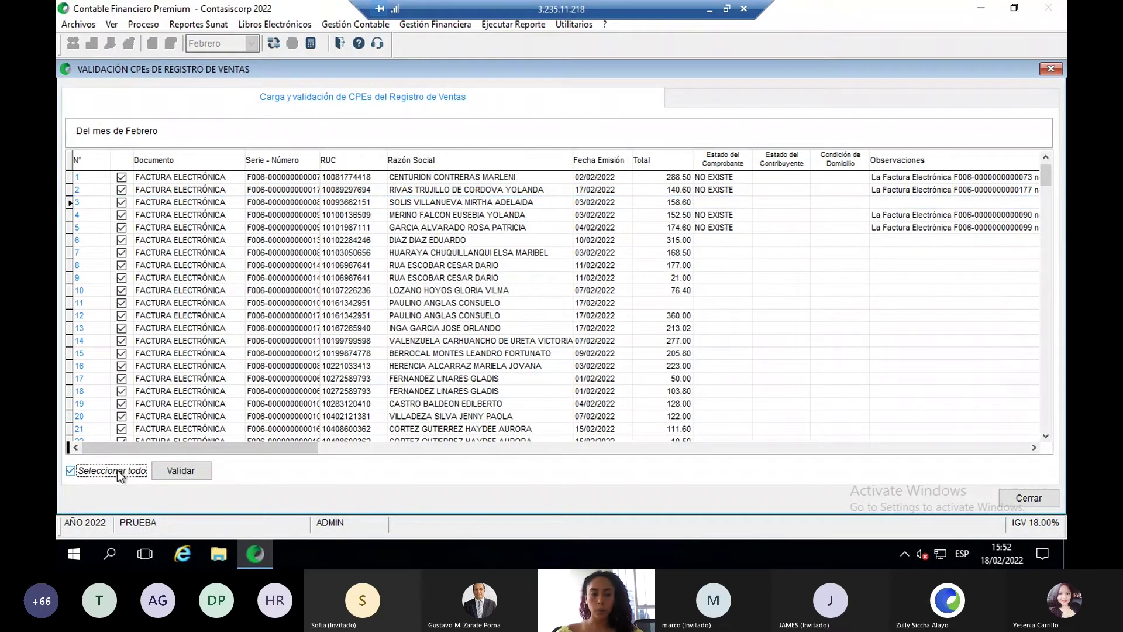
pyautogui.click(117, 469)
pyautogui.click(122, 202)
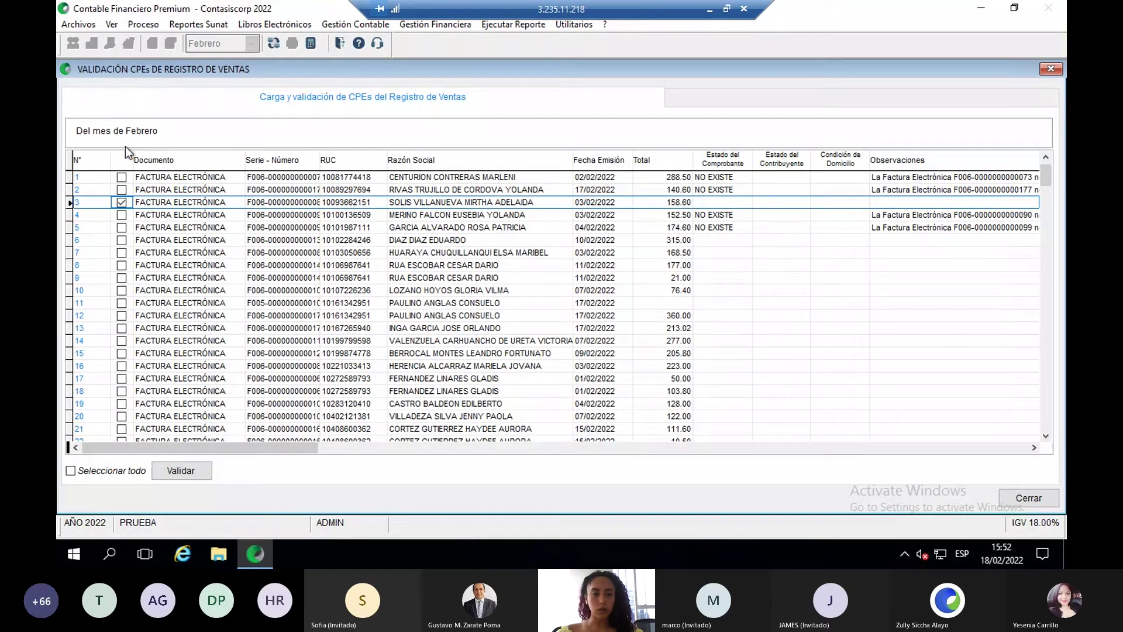
pyautogui.click(187, 472)
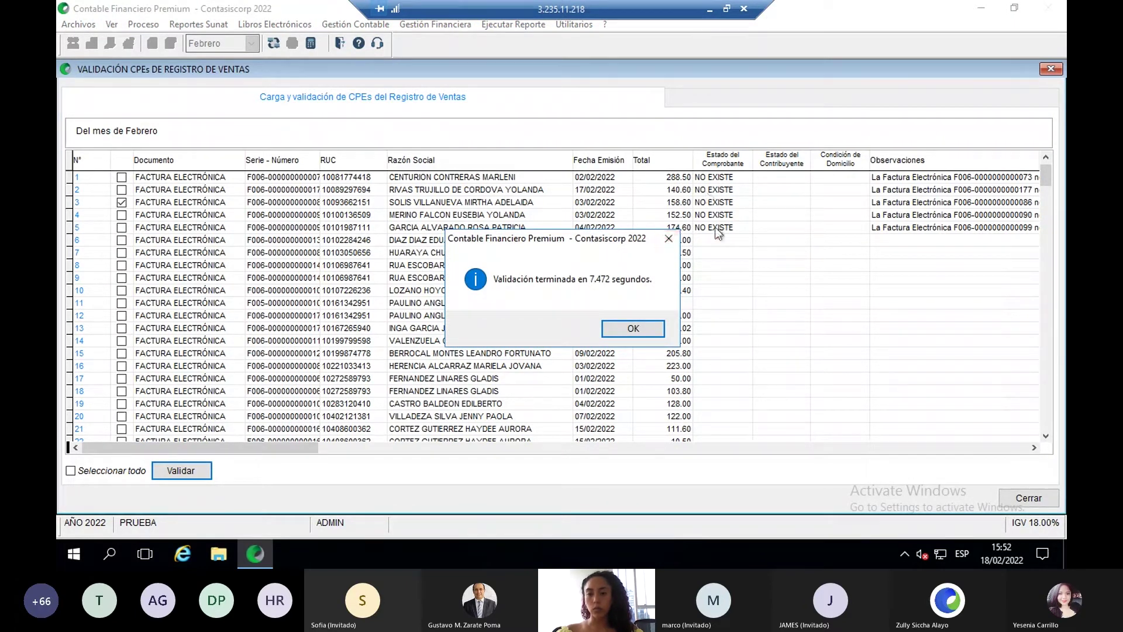
pyautogui.click(647, 328)
# Widen the Observaciones column to read the sales invoices' full remarks, and close the sales register validation
pyautogui.click(304, 448)
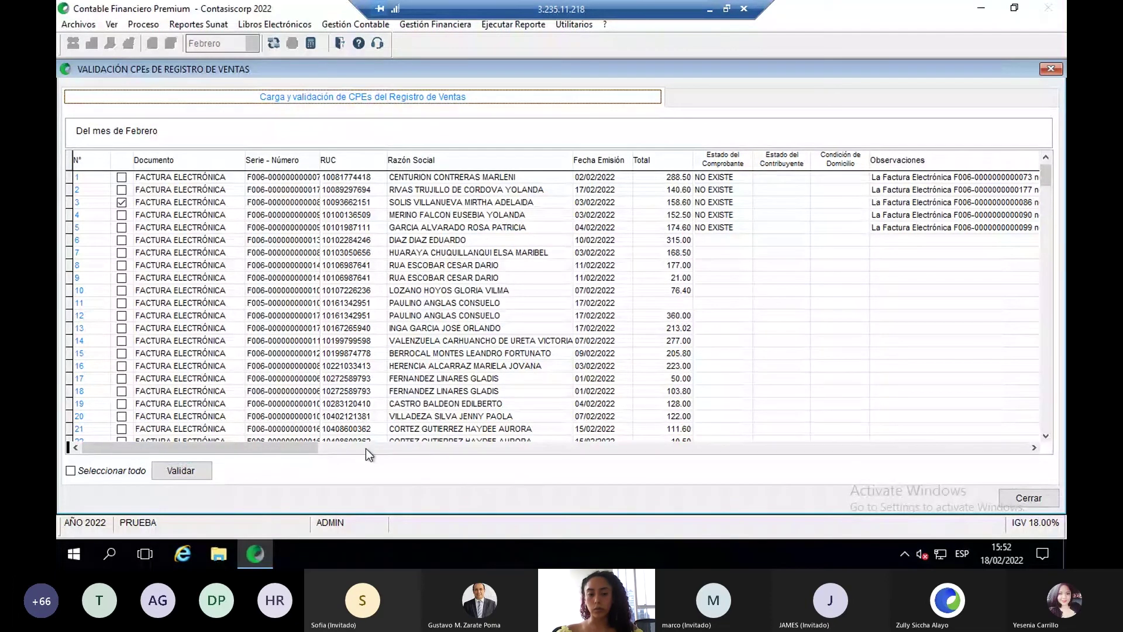
pyautogui.click(1033, 449)
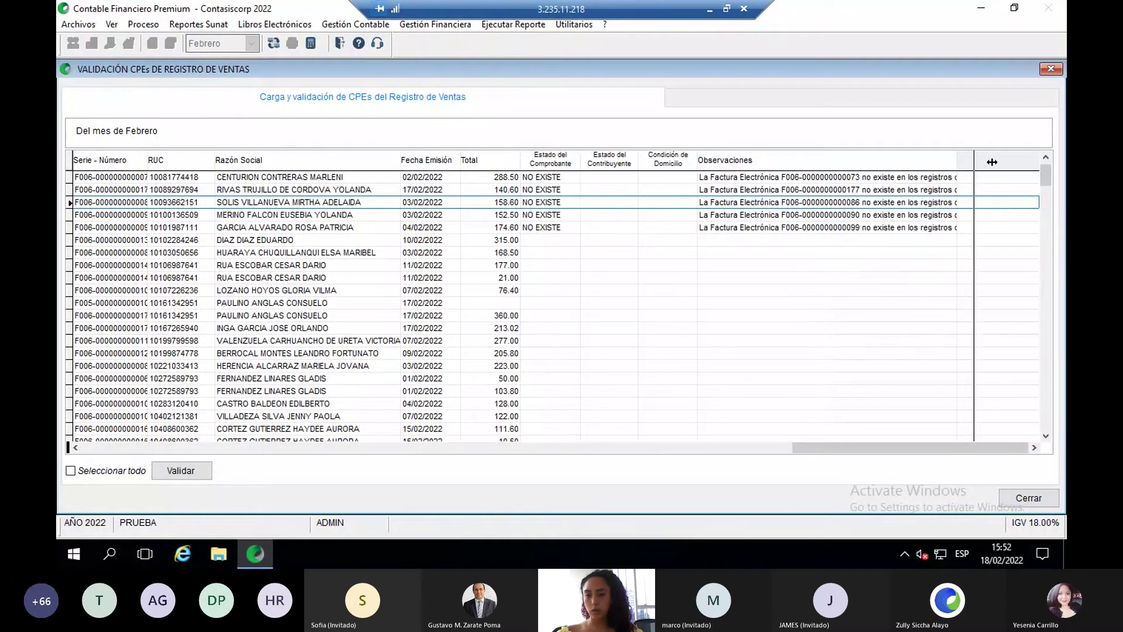
pyautogui.moveTo(1003, 162); pyautogui.dragTo(1003, 162)
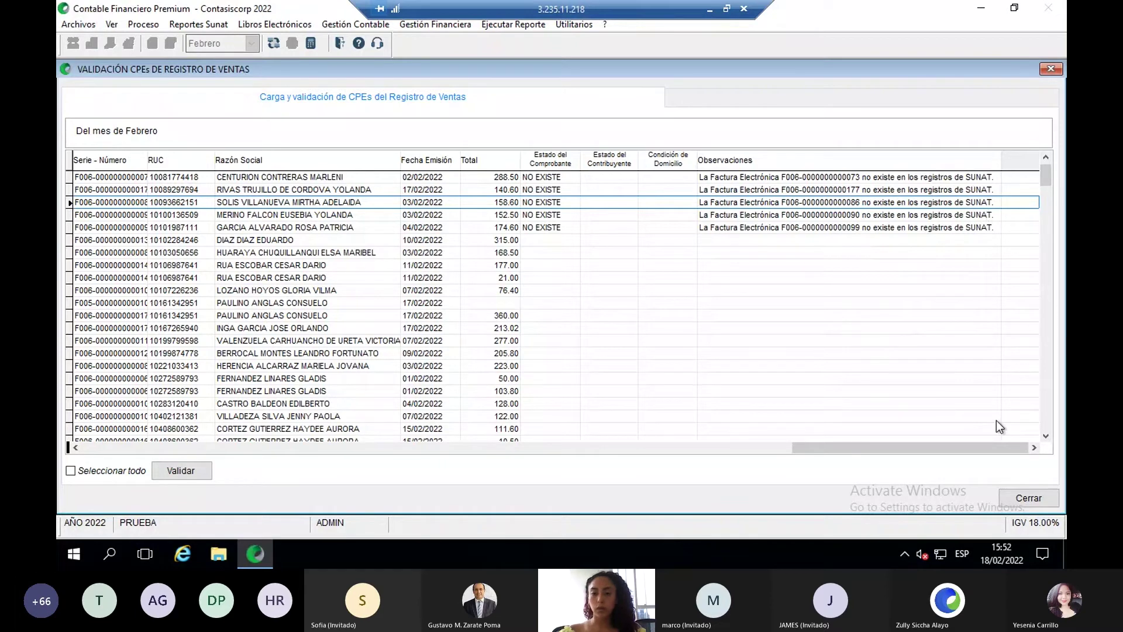
pyautogui.moveTo(997, 448); pyautogui.dragTo(296, 445)
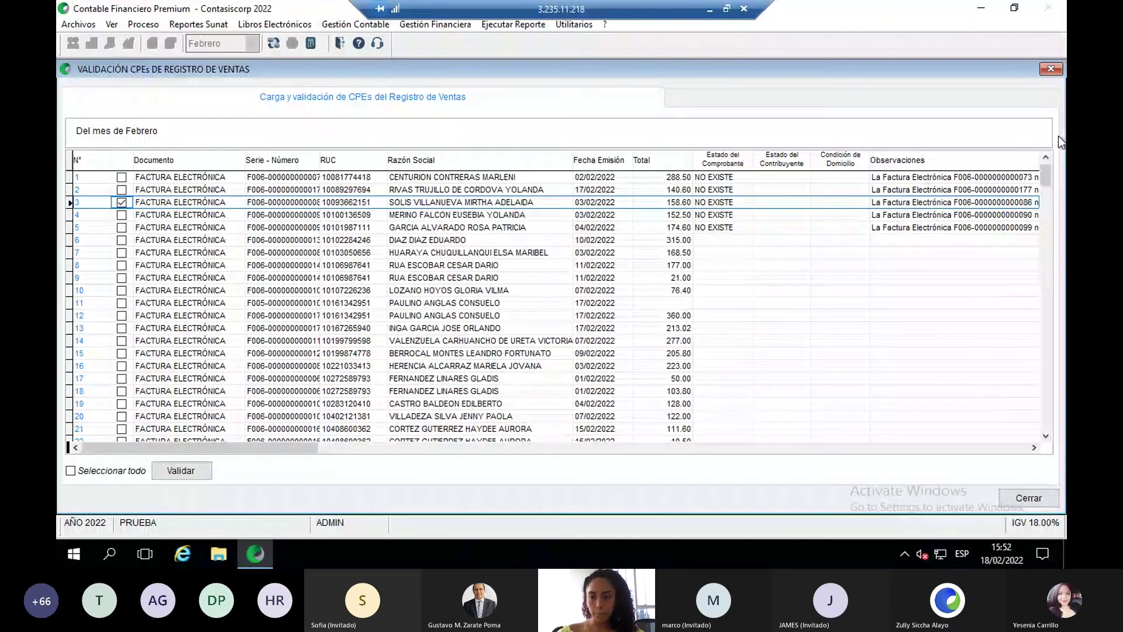
pyautogui.click(1051, 70)
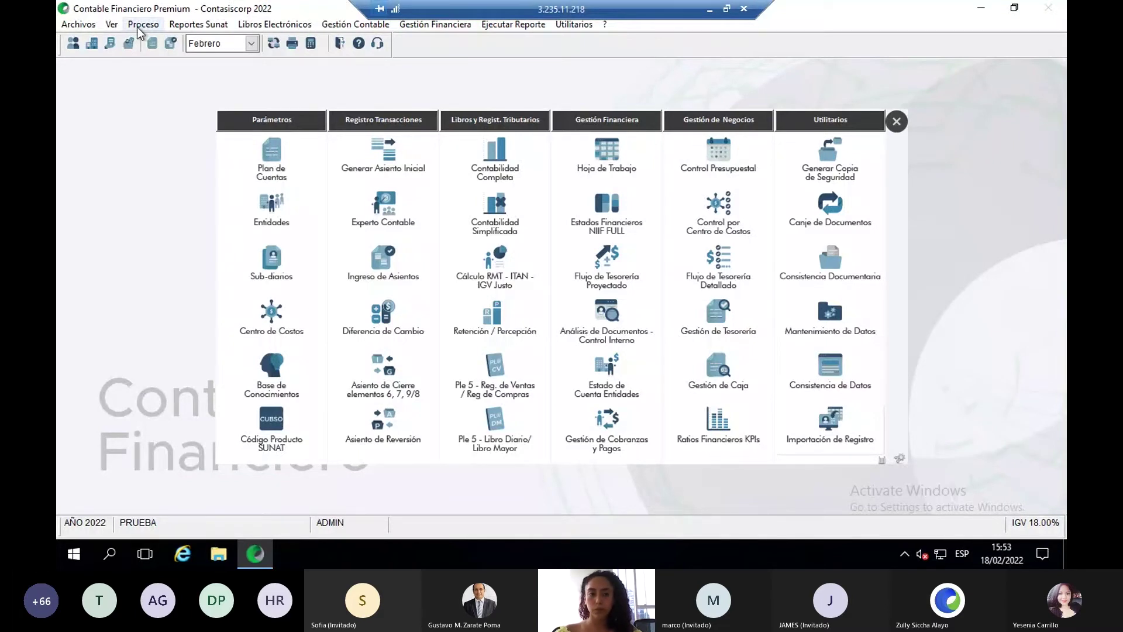
pyautogui.moveTo(281, 346)
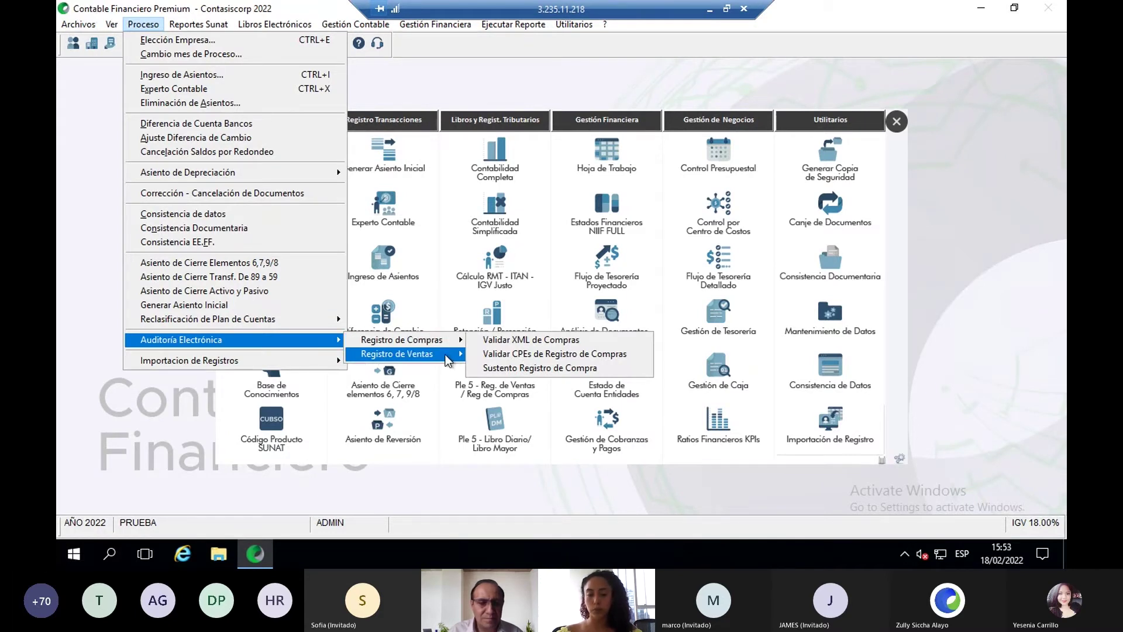
pyautogui.moveTo(448, 359)
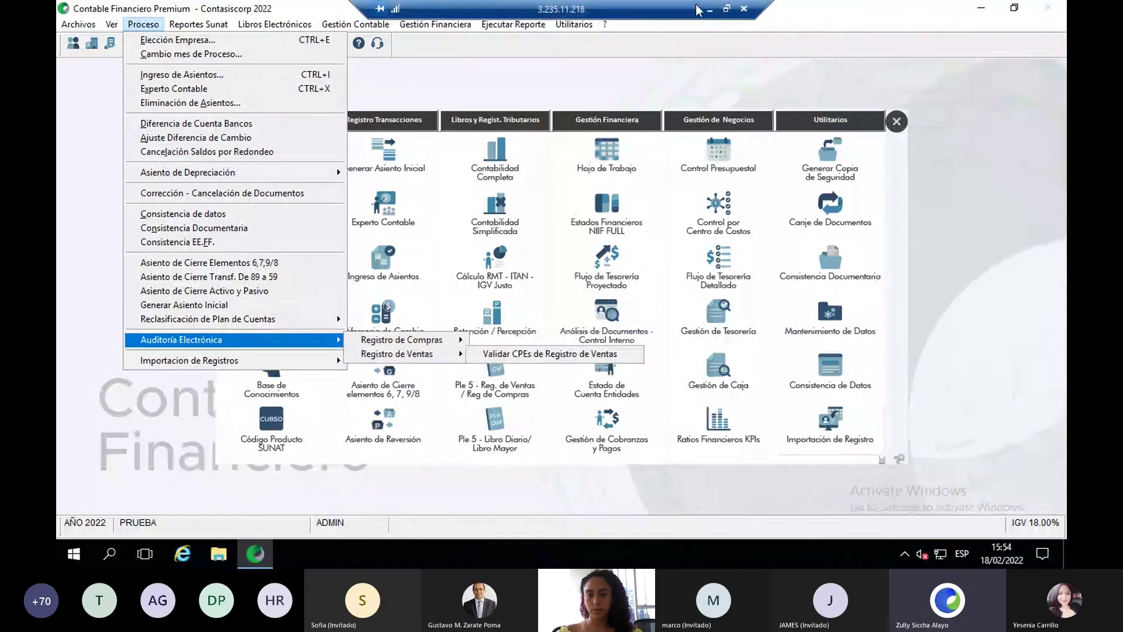
pyautogui.click(727, 9)
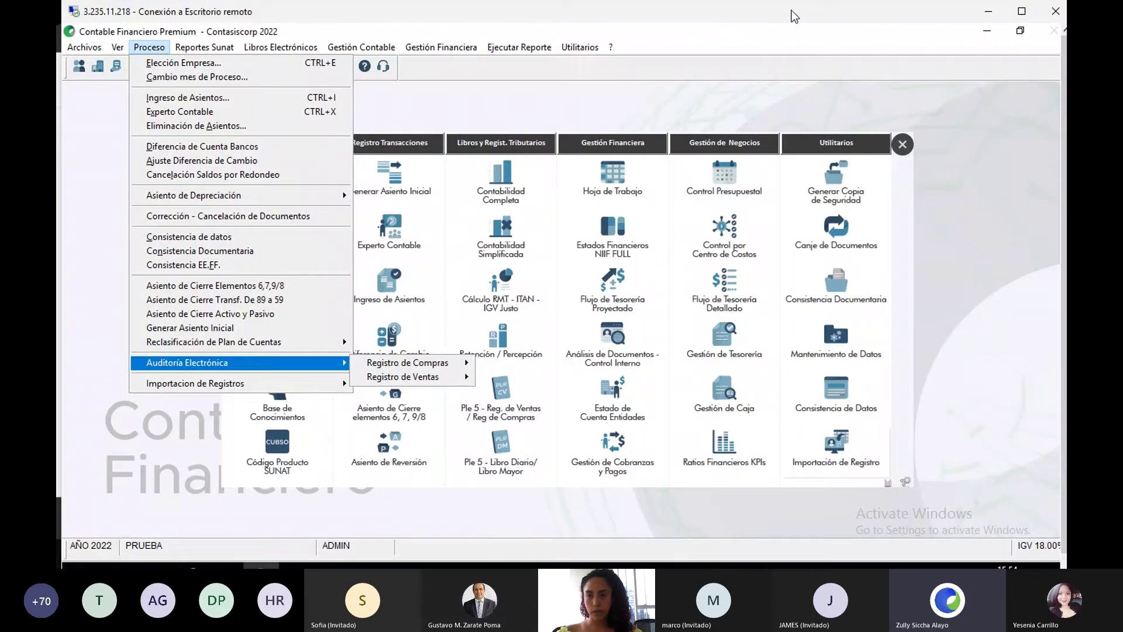
pyautogui.click(1015, 15)
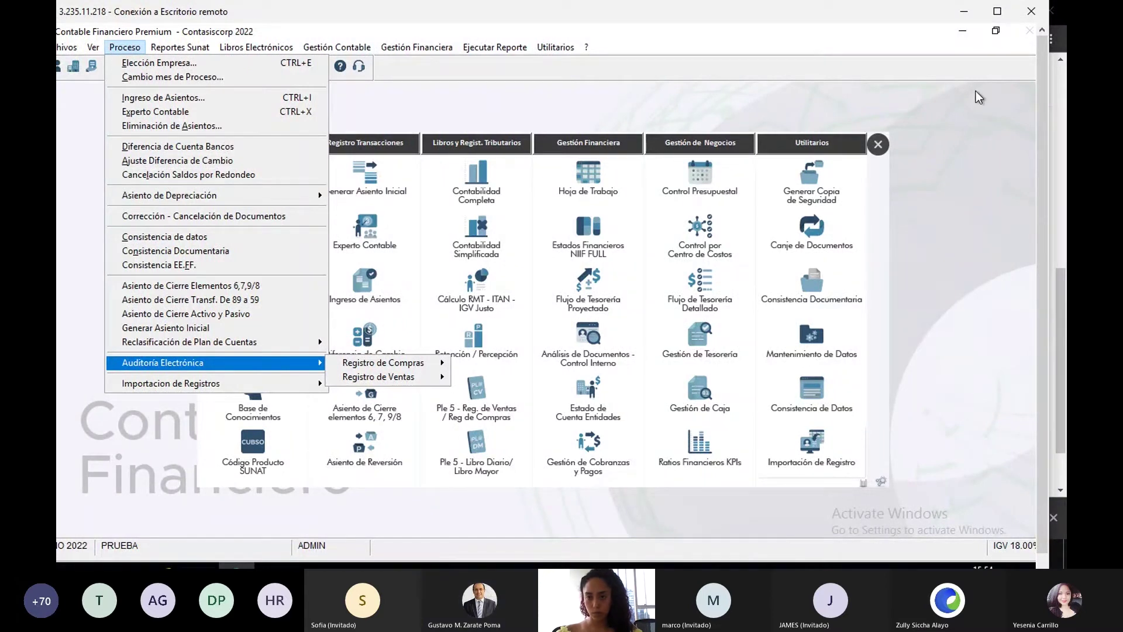
pyautogui.click(997, 12)
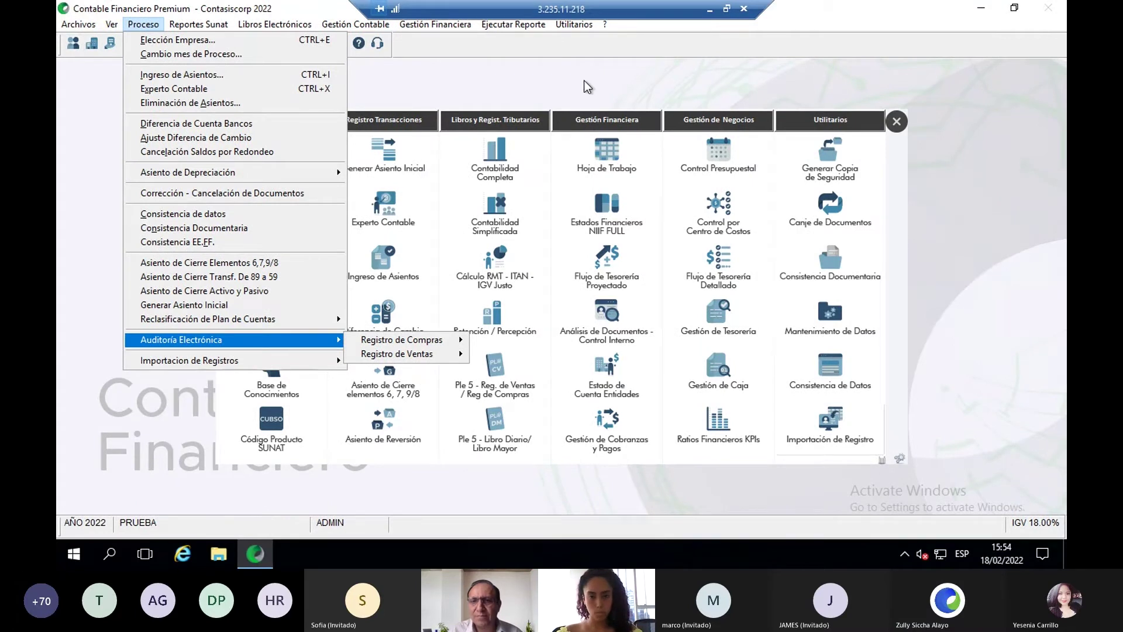
pyautogui.click(584, 79)
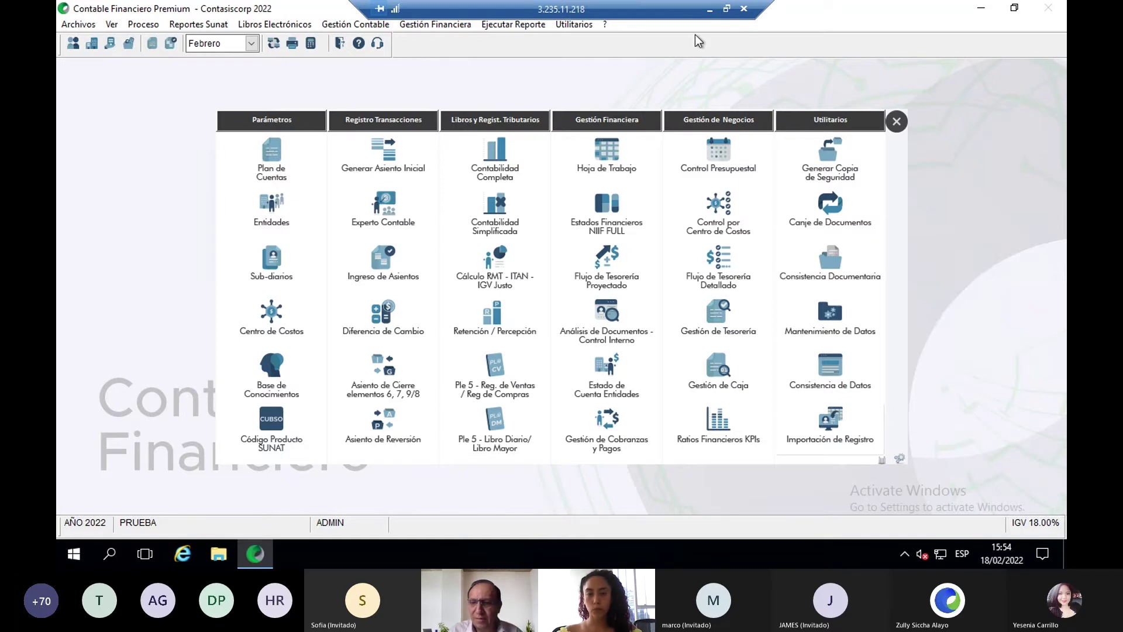
# Switch to the Microsoft Teams meeting window and read through the meeting chat up to its newest messages
pyautogui.click(732, 10)
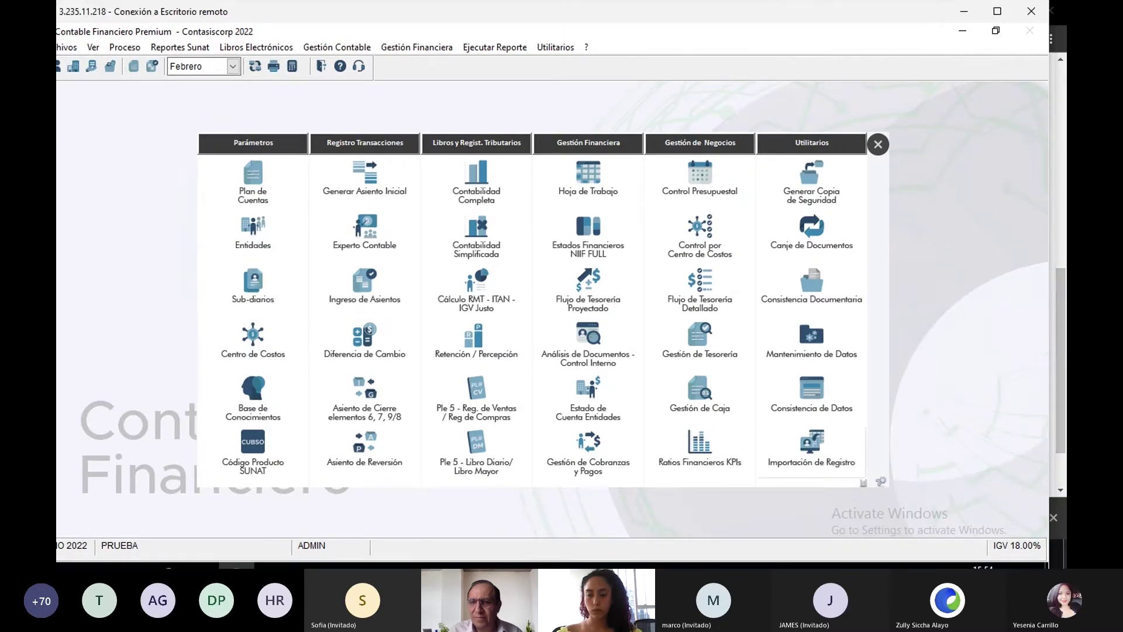
pyautogui.click(964, 11)
pyautogui.moveTo(560, 553)
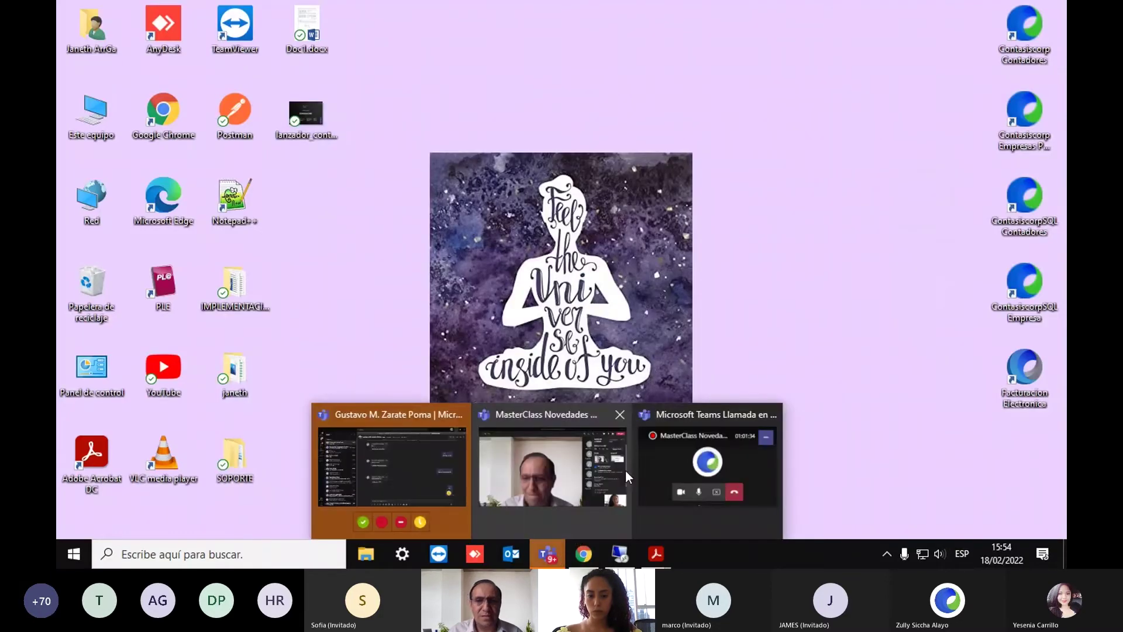
pyautogui.click(563, 465)
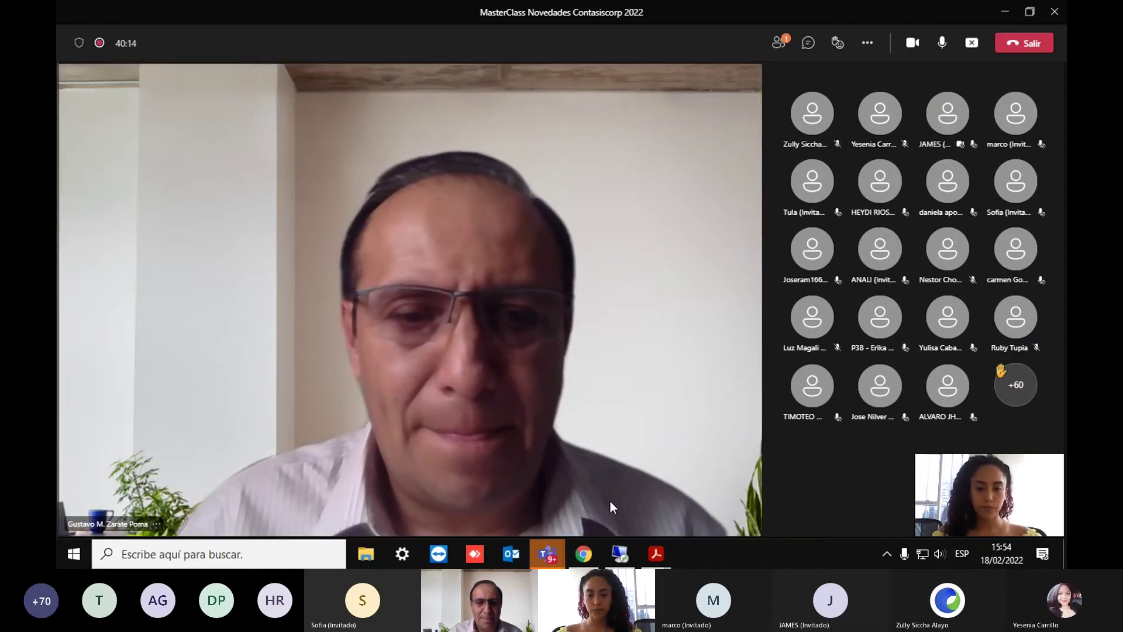
pyautogui.moveTo(631, 559)
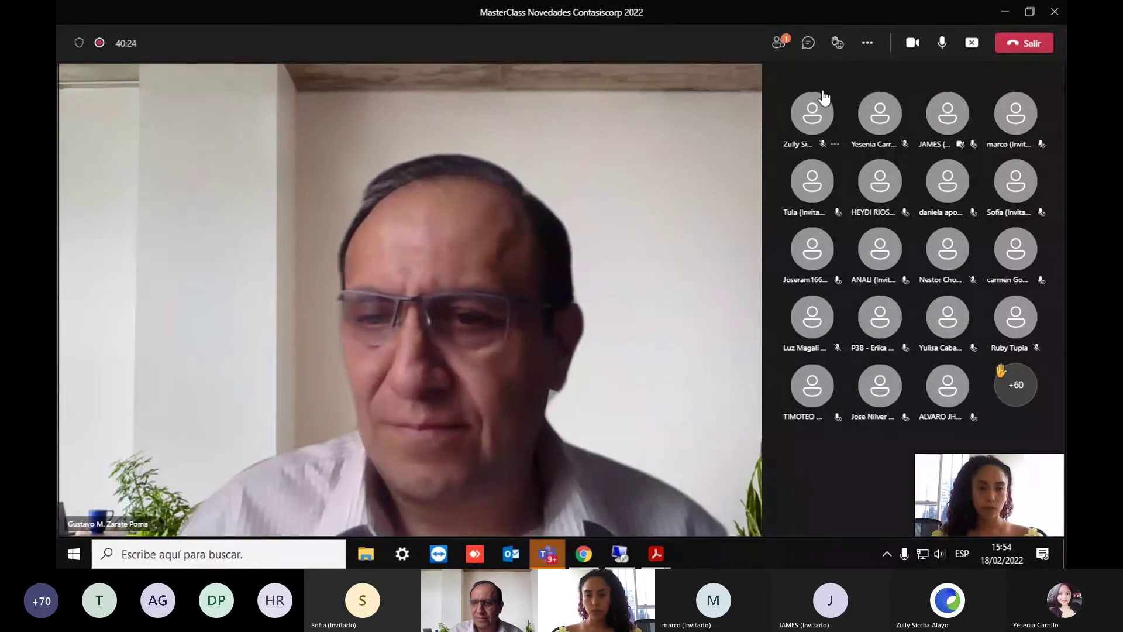
pyautogui.click(807, 43)
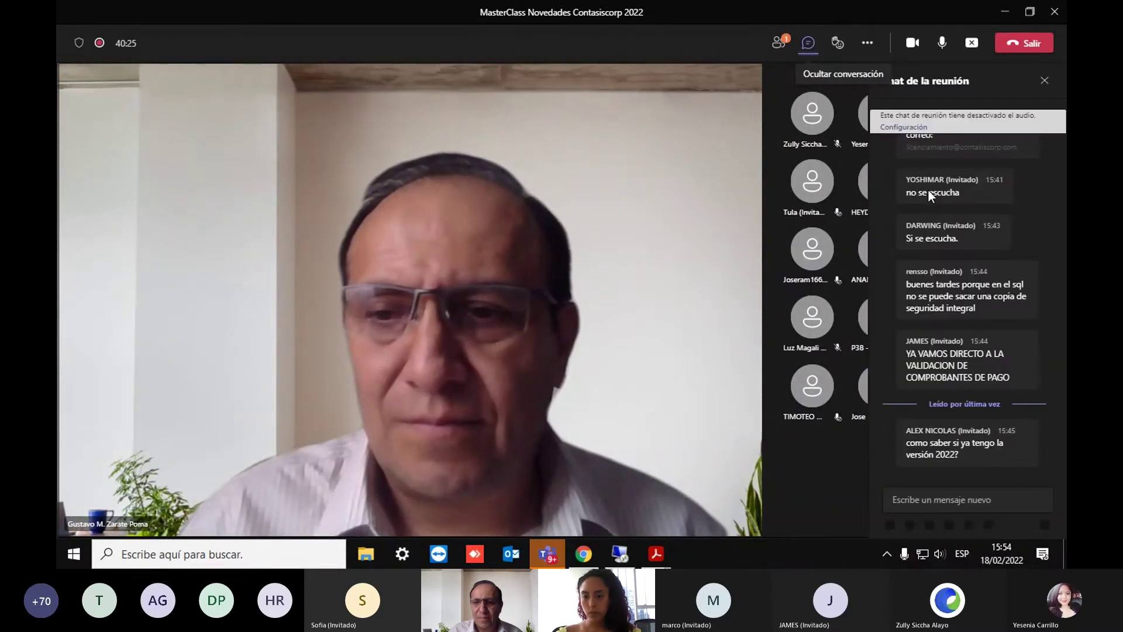
pyautogui.scroll(-10, 950, 277)
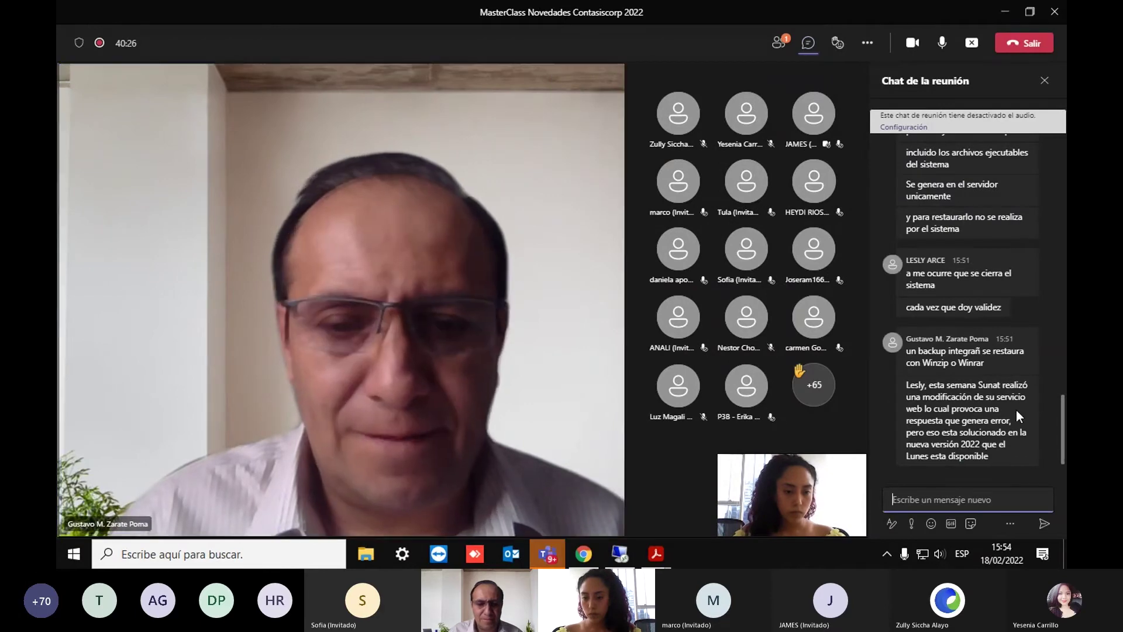
pyautogui.scroll(6, 1018, 411)
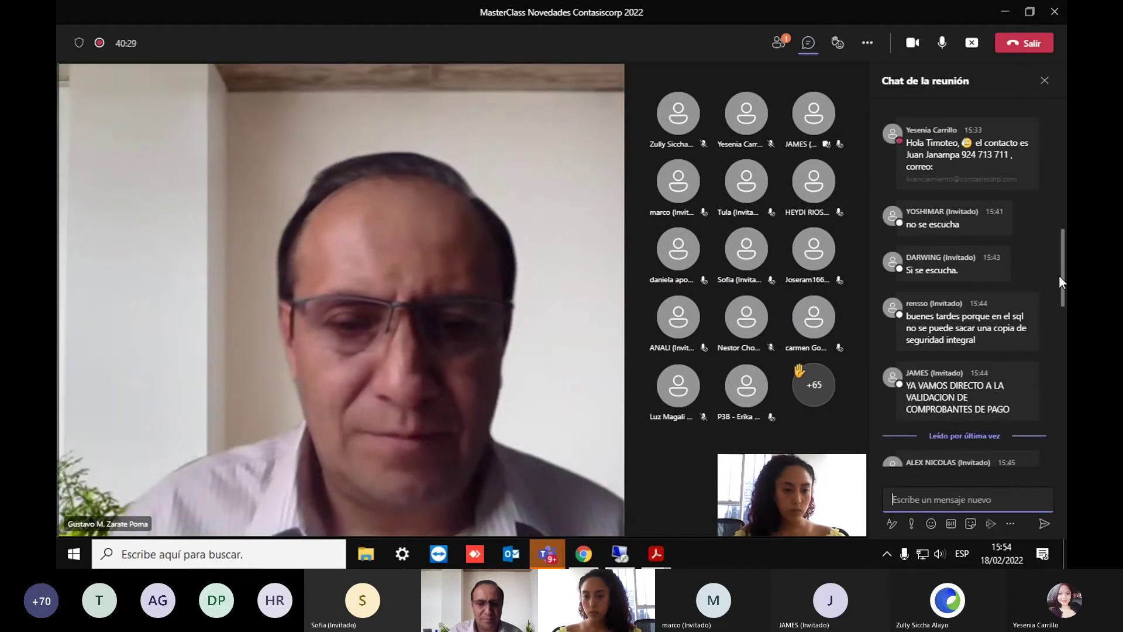
pyautogui.scroll(-8, 941, 263)
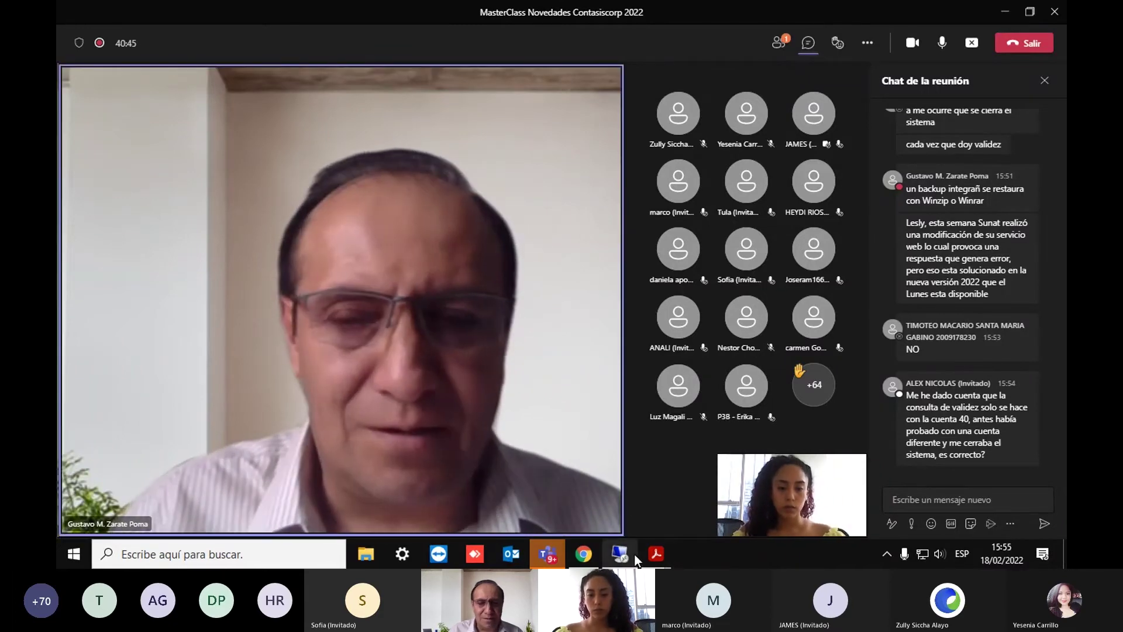
# Switch back to the remote desktop session running Contasiscorp 2022 and maximise it to full screen
pyautogui.click(643, 498)
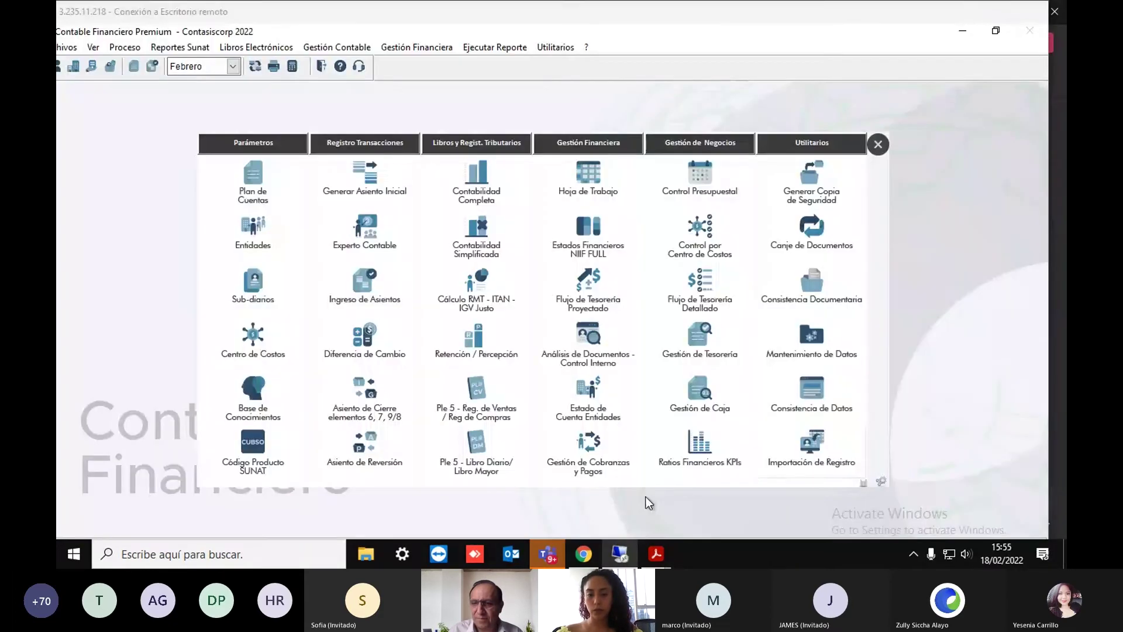
pyautogui.click(998, 11)
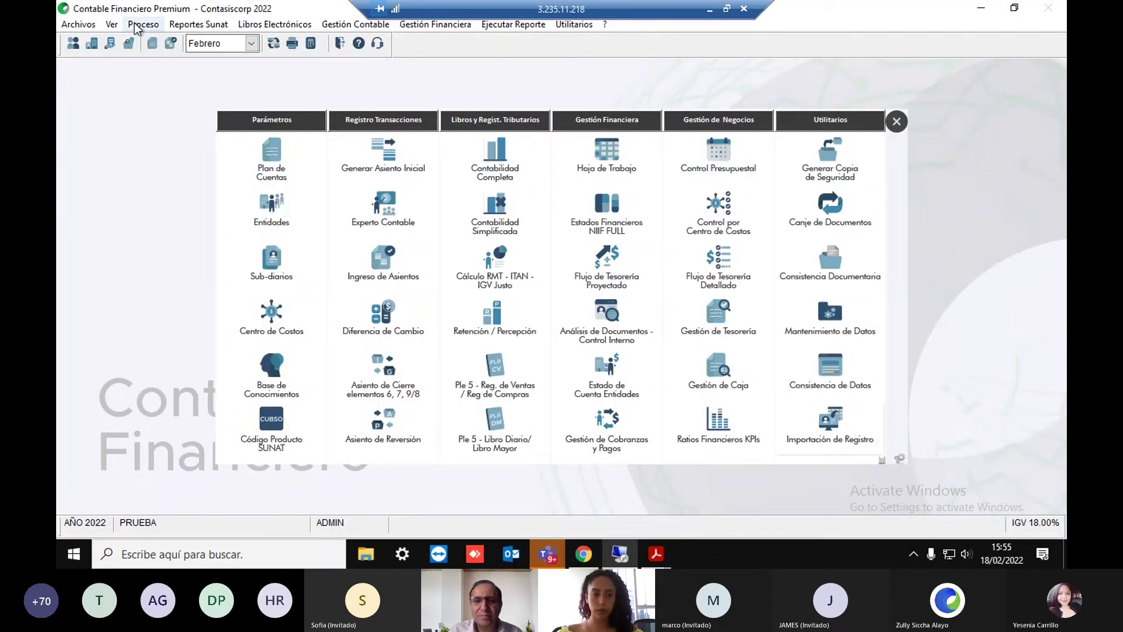
pyautogui.hotkey('alt', 'p')
pyautogui.press('Down')
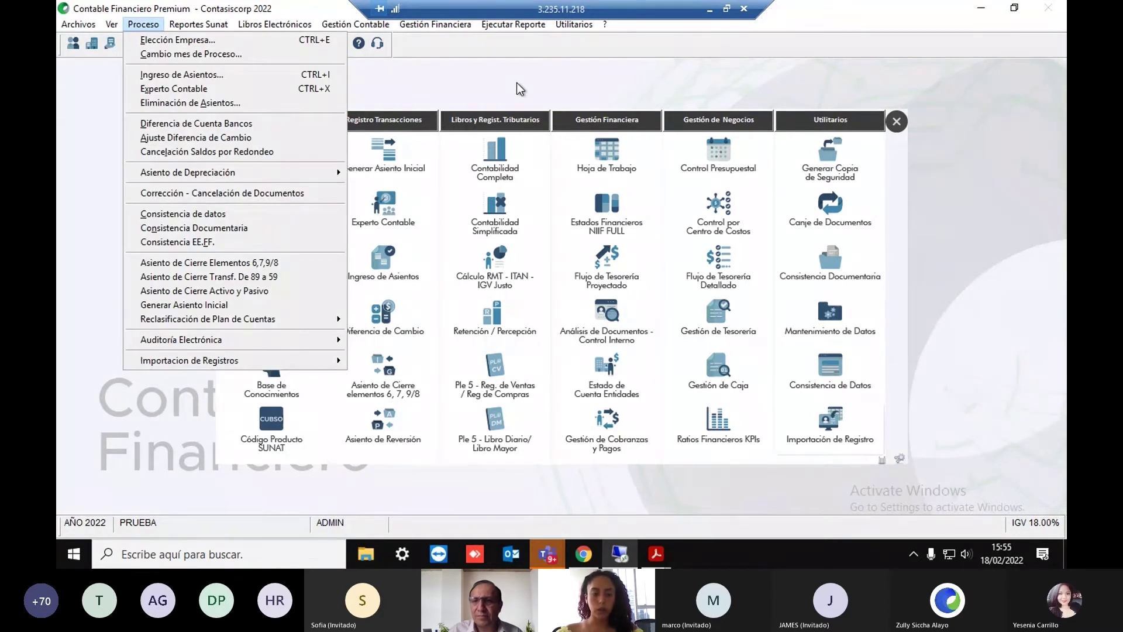
pyautogui.click(535, 83)
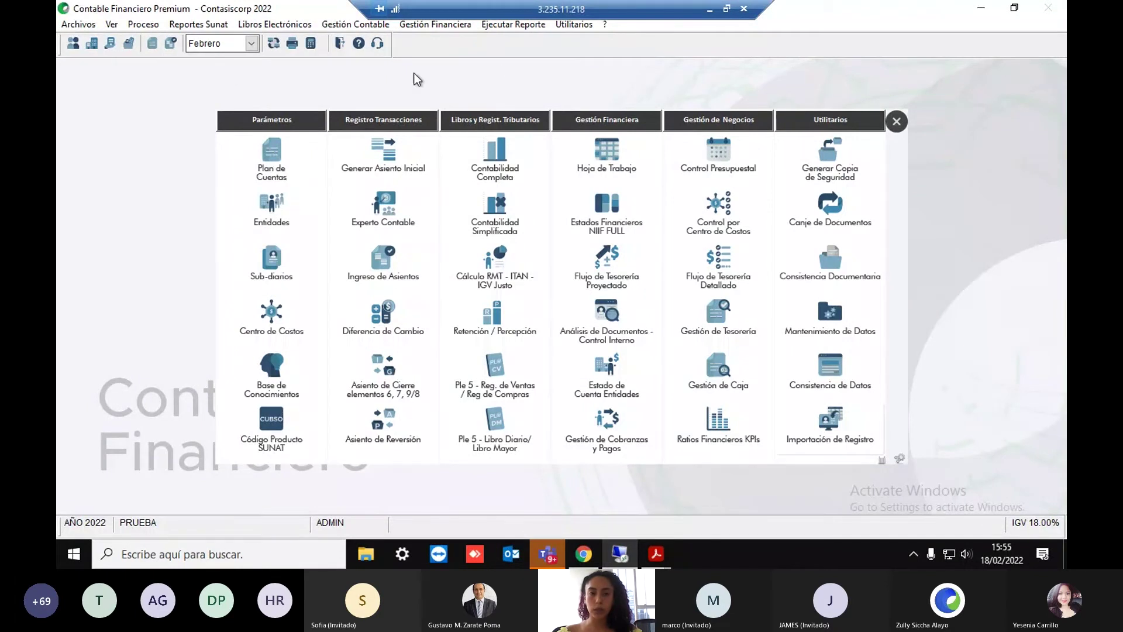
# Open Libros Electrónicos V.5 and look through its 5.2 CAR RVIE, 14.4.00 and 14.4.02 RVIE entries
pyautogui.click(301, 26)
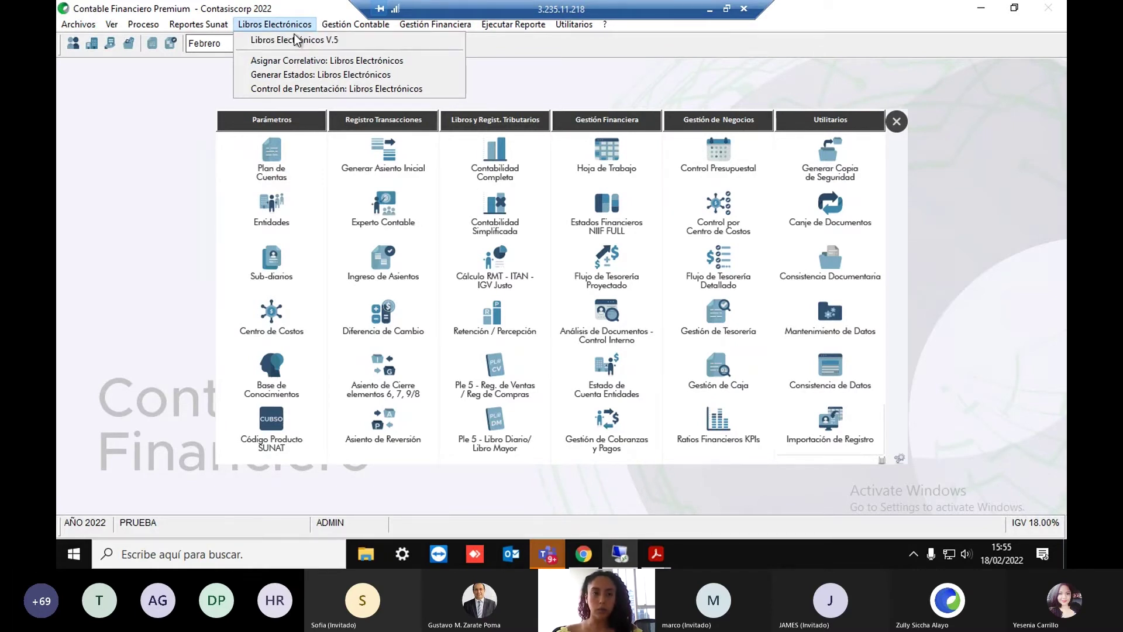
pyautogui.click(339, 40)
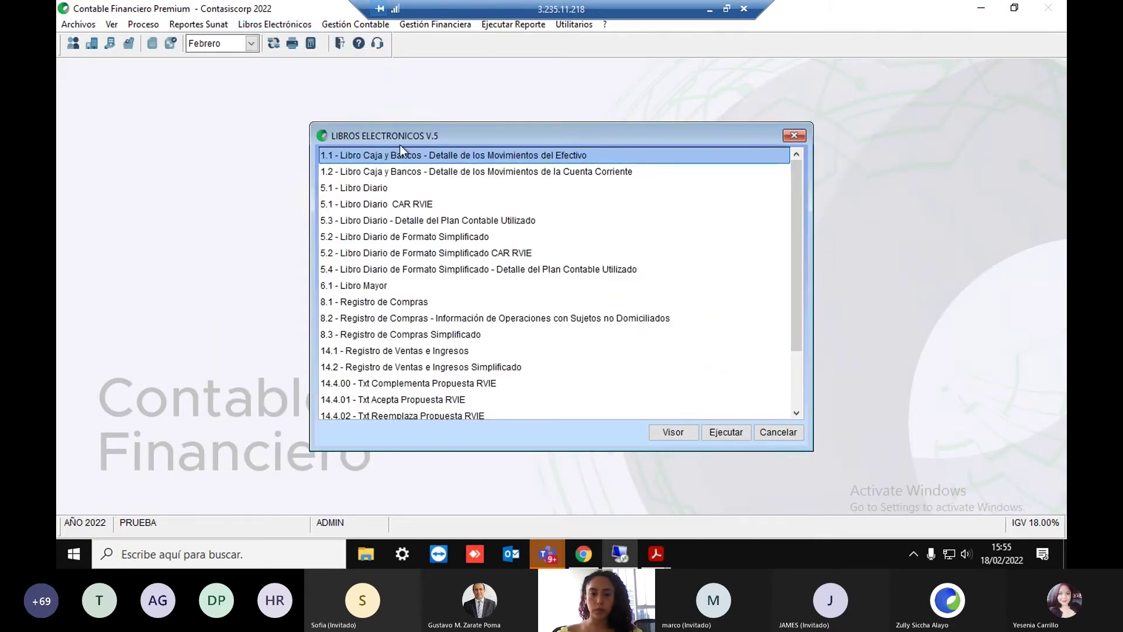
pyautogui.click(530, 252)
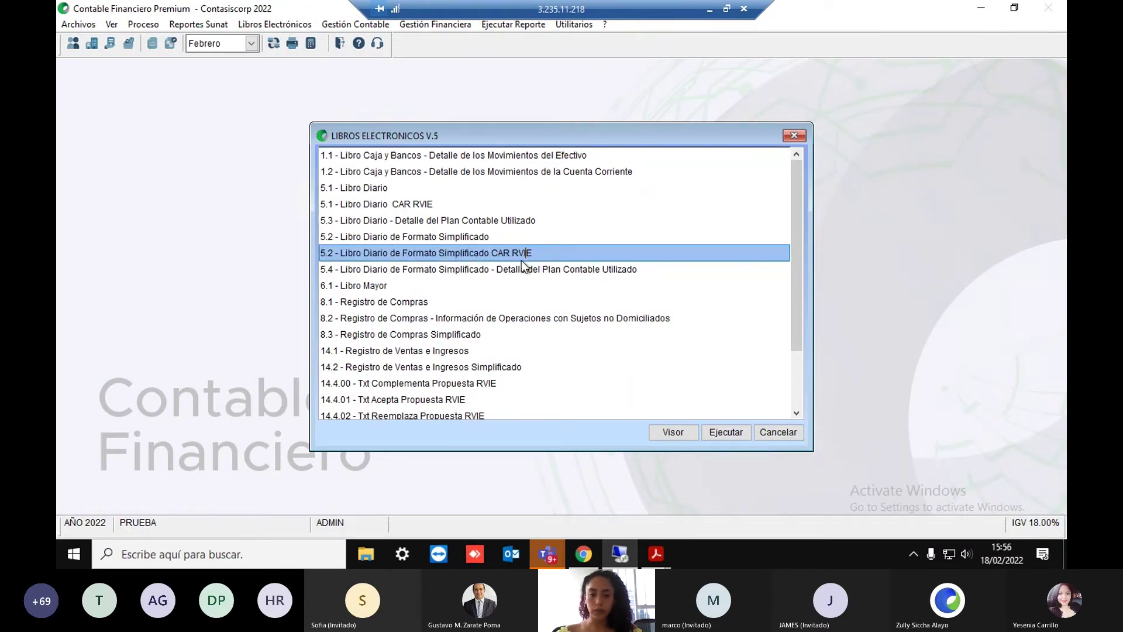
pyautogui.scroll(-2, 572, 272)
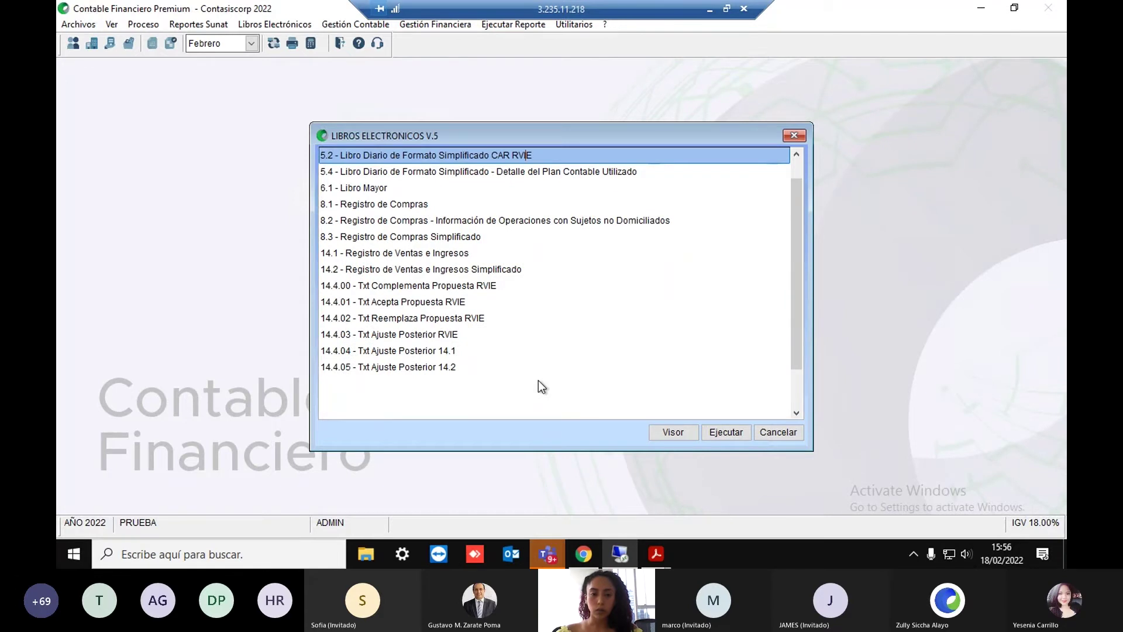
pyautogui.click(394, 285)
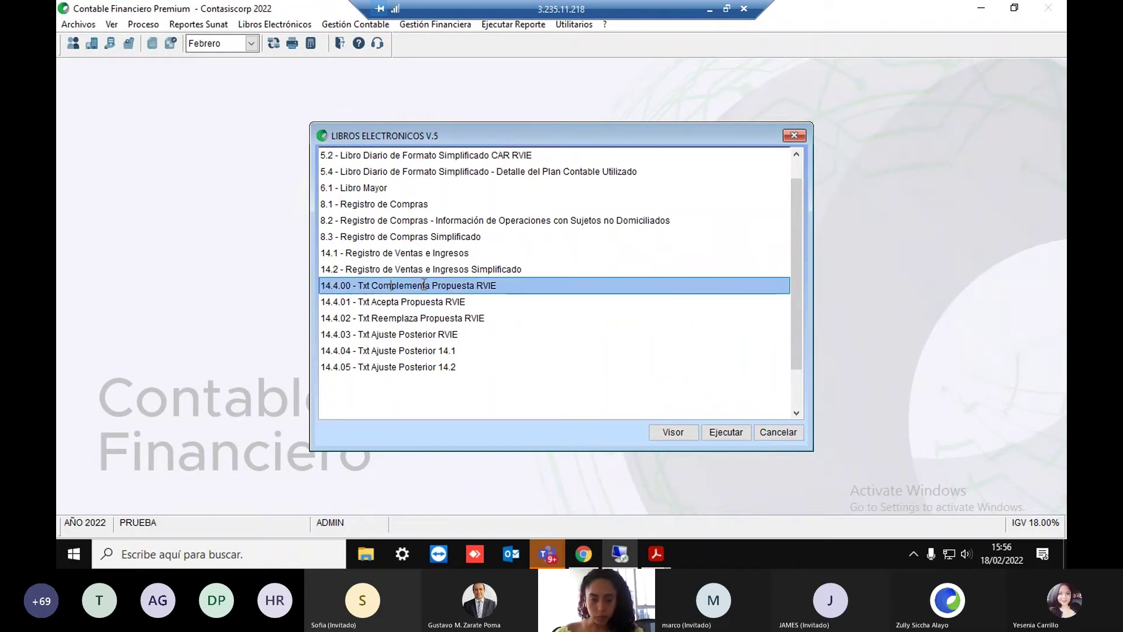
pyautogui.click(412, 317)
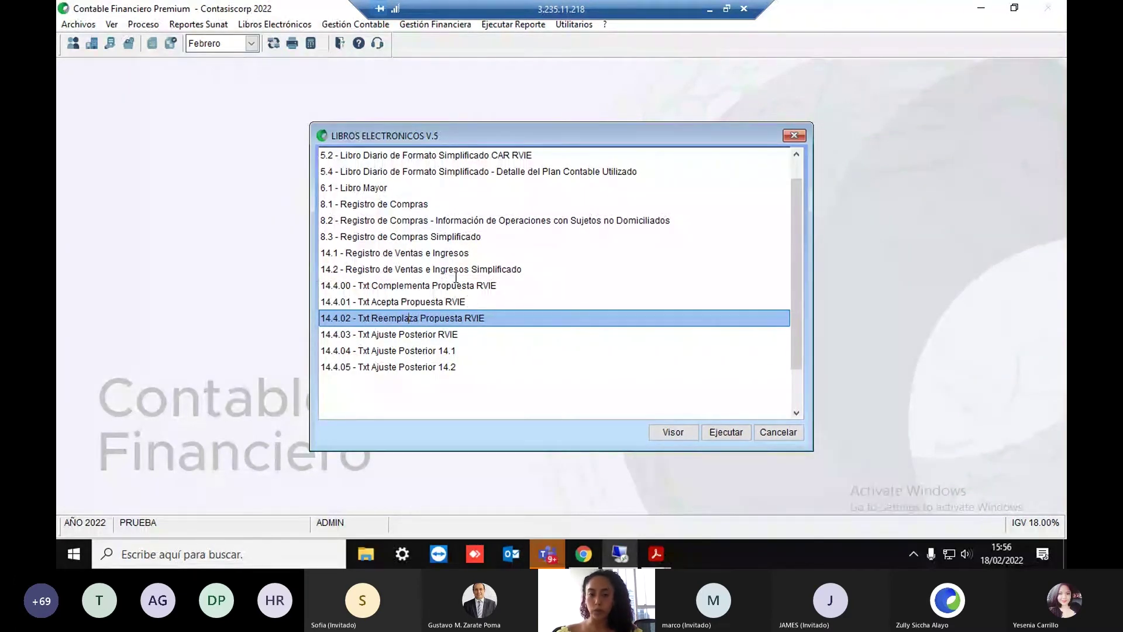
# Compare the 14.1 Registro de Ventas e Ingresos and 14.2 Registro de Ventas e Ingresos Simplificado entries in the electronic books list
pyautogui.click(378, 252)
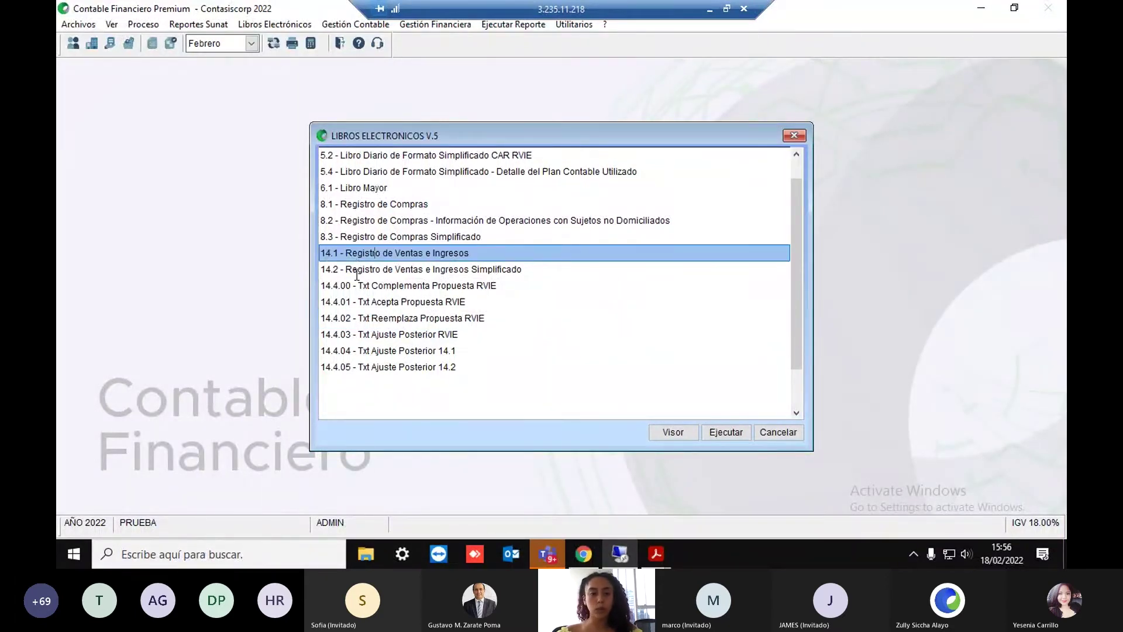
pyautogui.click(349, 272)
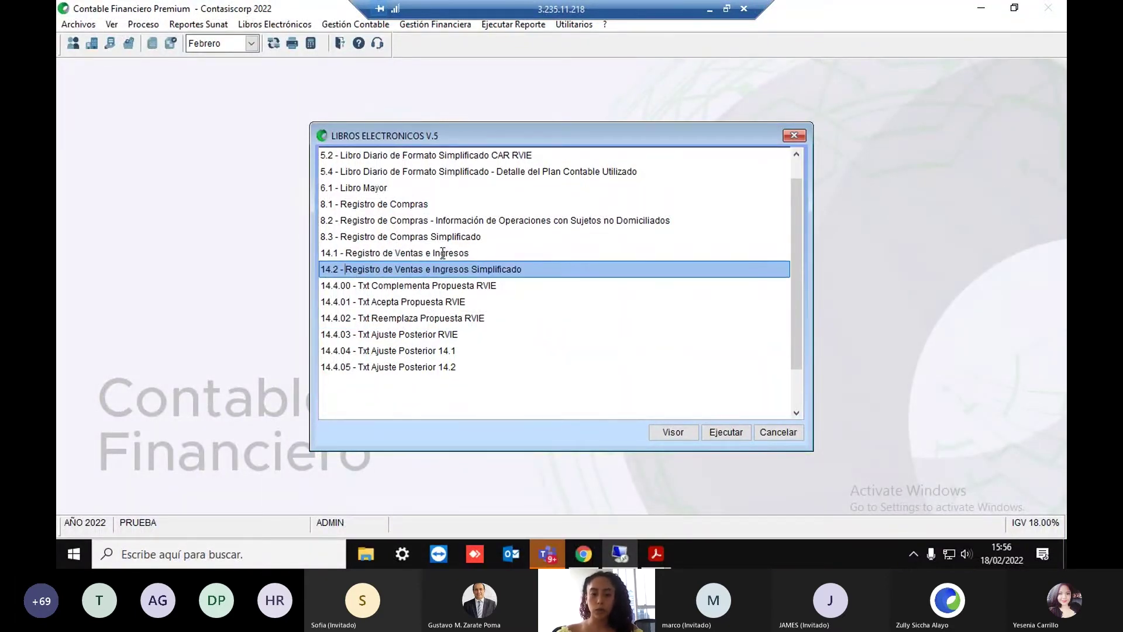
pyautogui.click(441, 252)
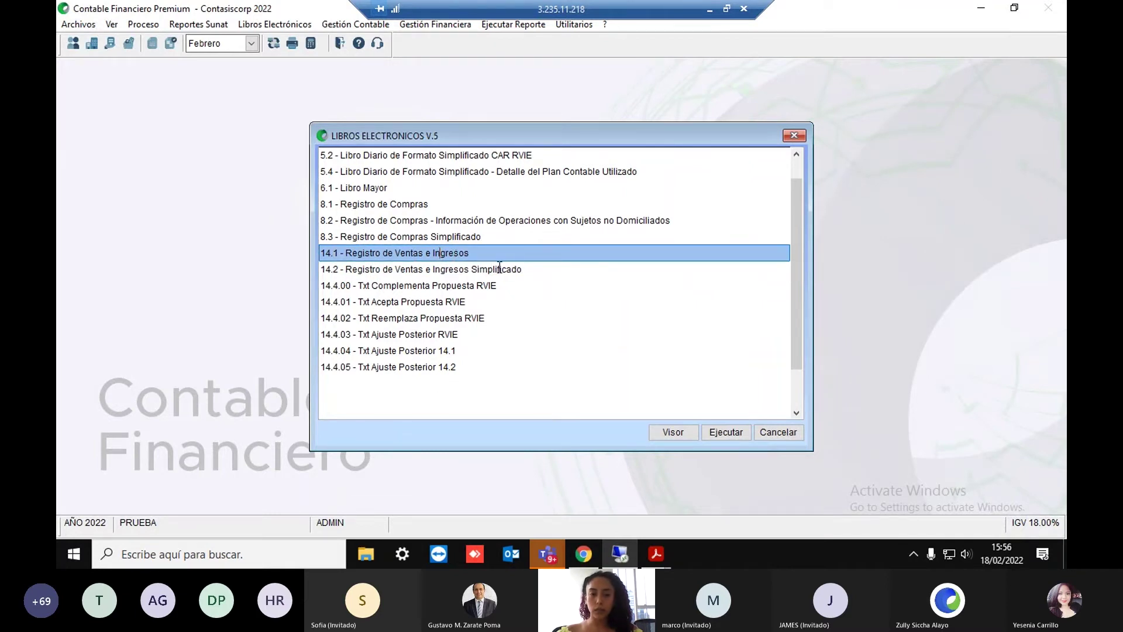
pyautogui.click(519, 269)
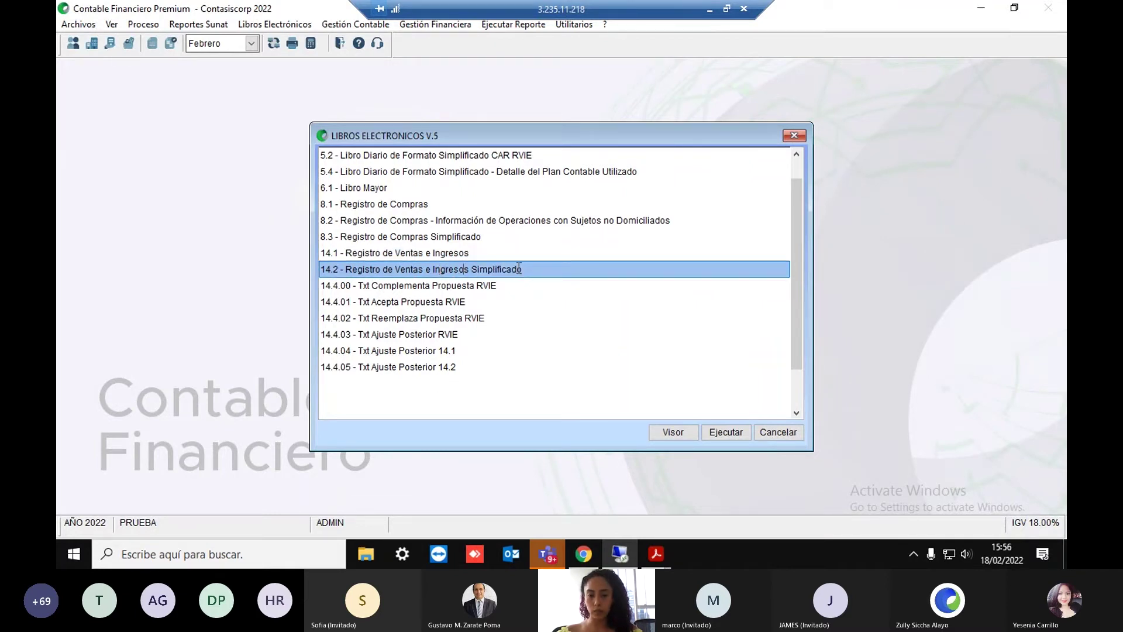
pyautogui.click(422, 253)
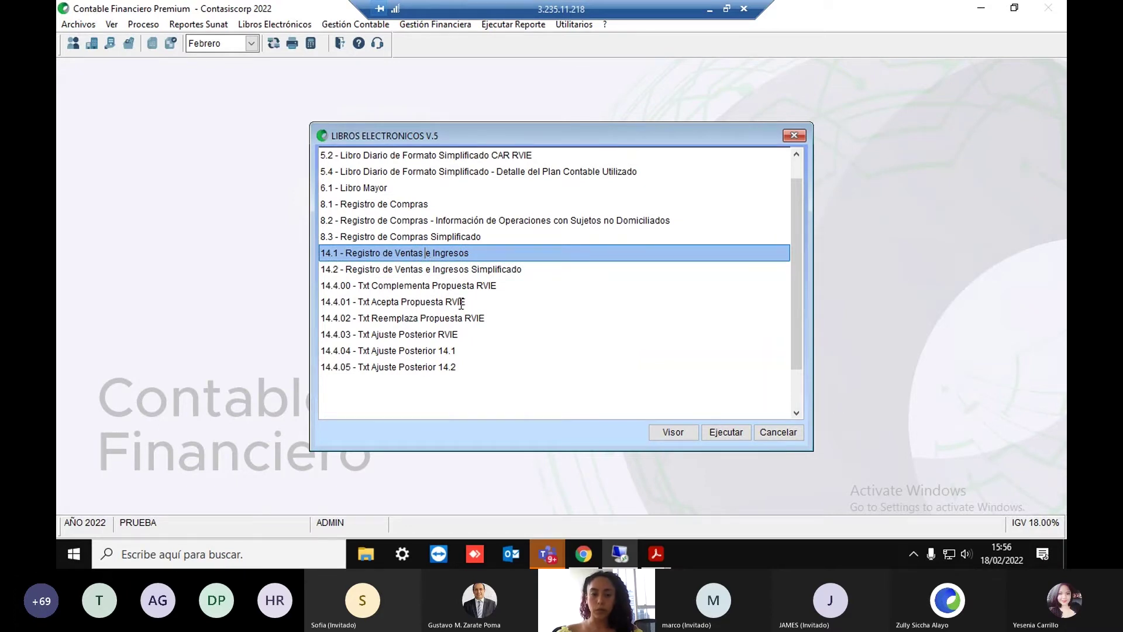
# Examine the 14.4.00 Complementa, 14.4.01 Acepta and 14.4.02 Reemplaza Propuesta RVIE entries, and close the electronic books list
pyautogui.click(416, 289)
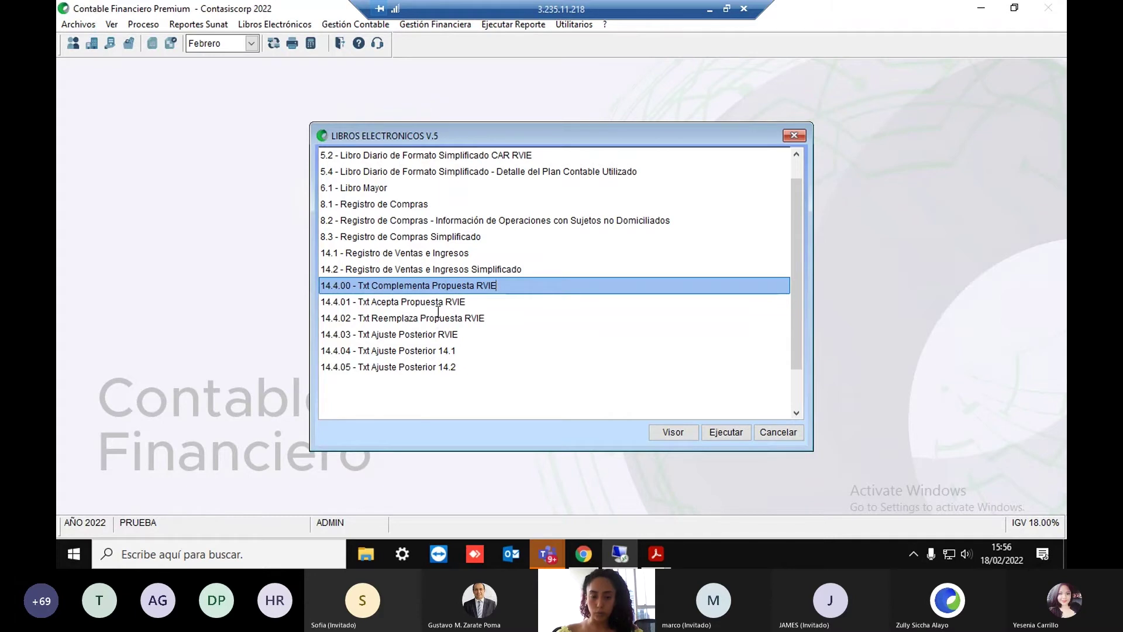
pyautogui.click(410, 305)
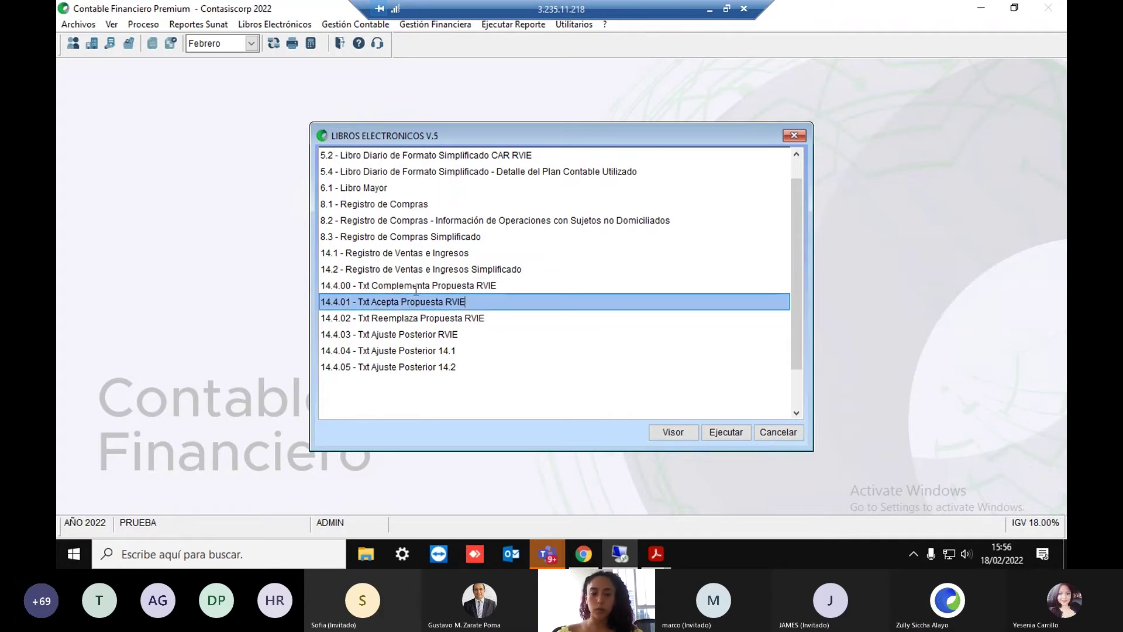
pyautogui.click(416, 287)
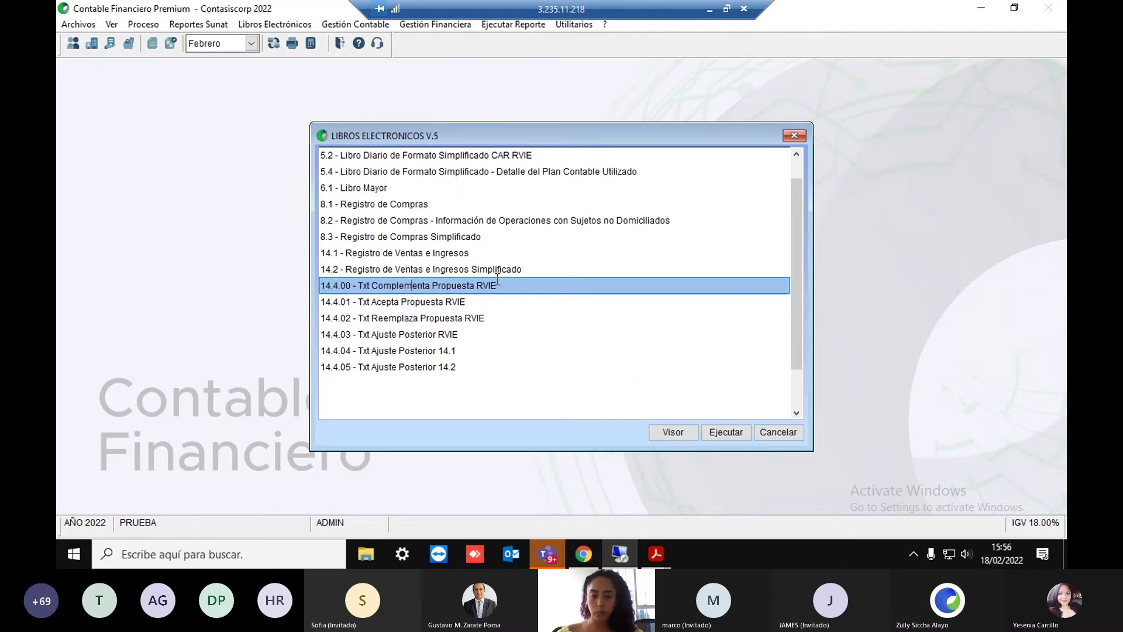
pyautogui.click(388, 303)
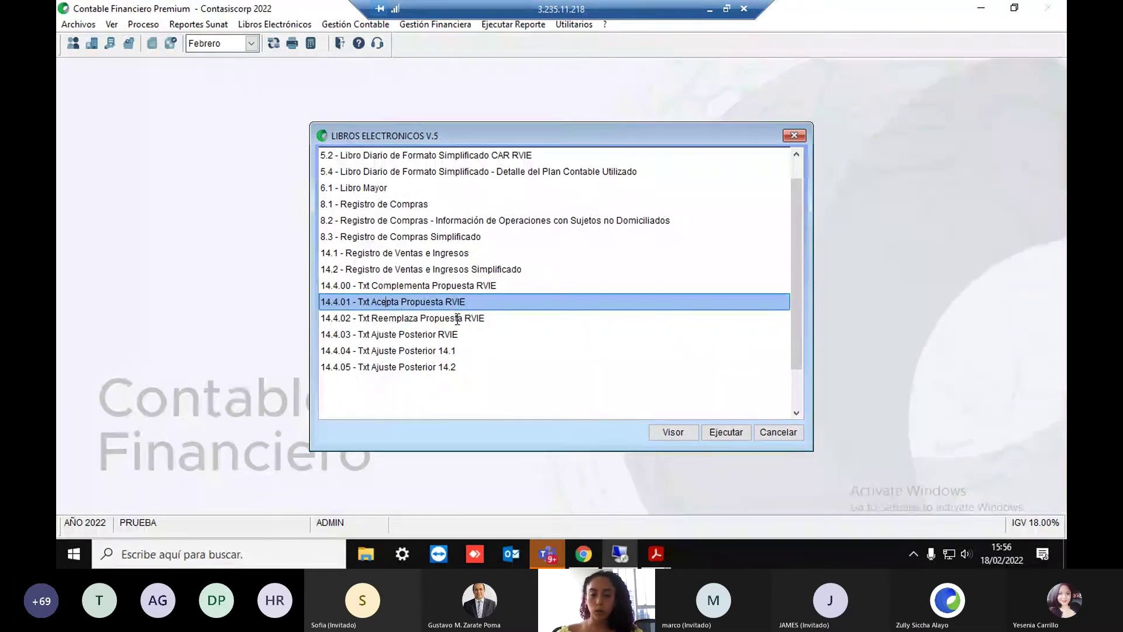
pyautogui.click(495, 316)
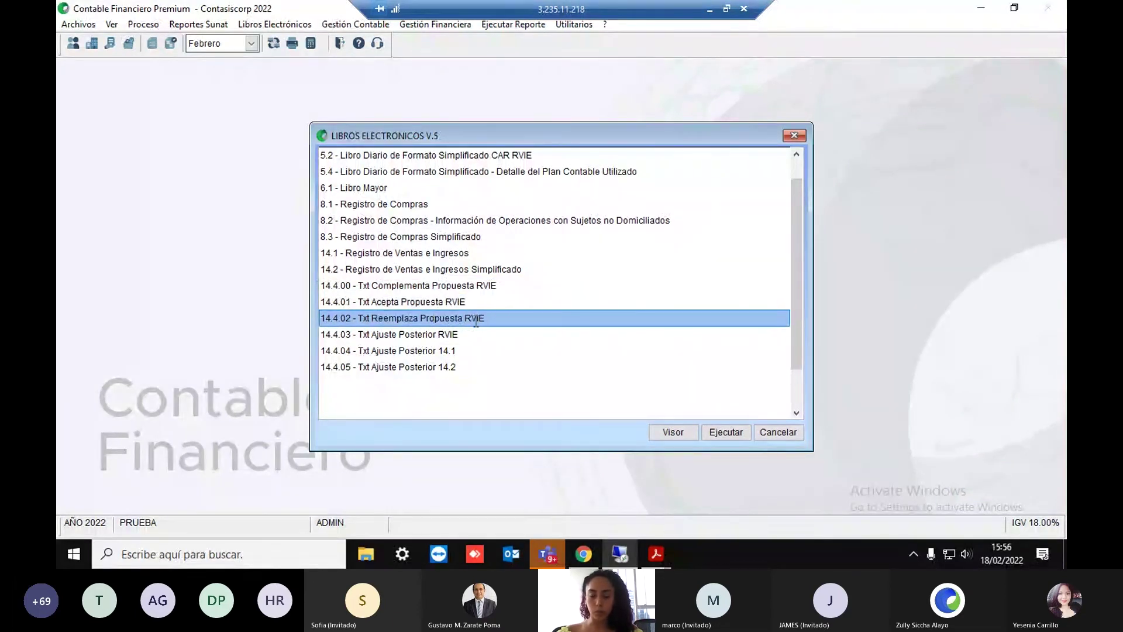
pyautogui.click(431, 286)
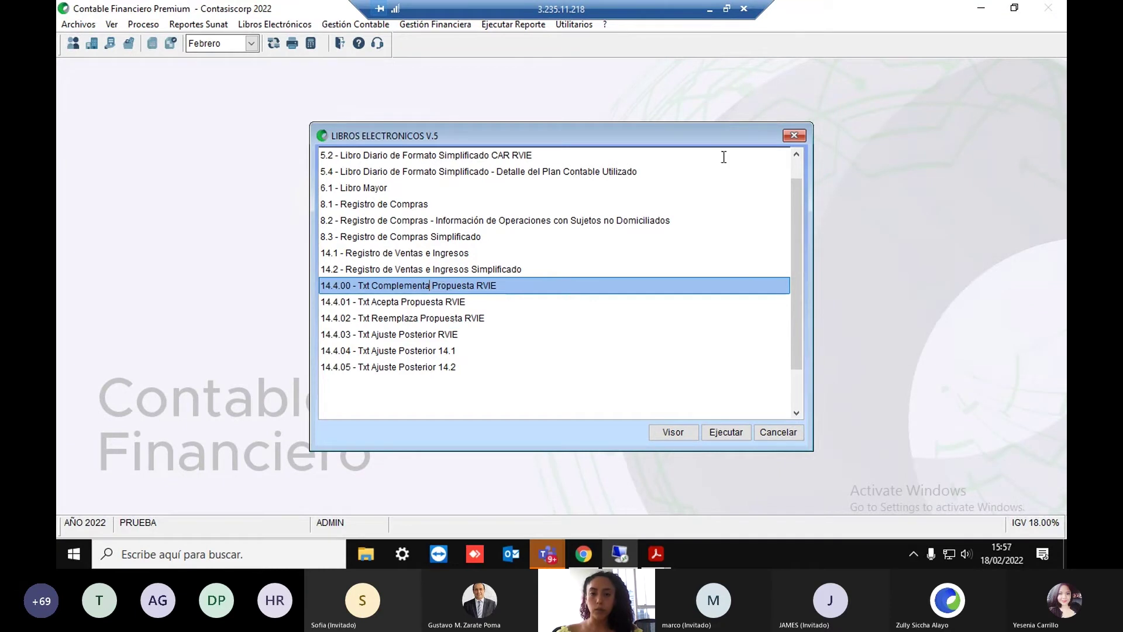
pyautogui.click(794, 136)
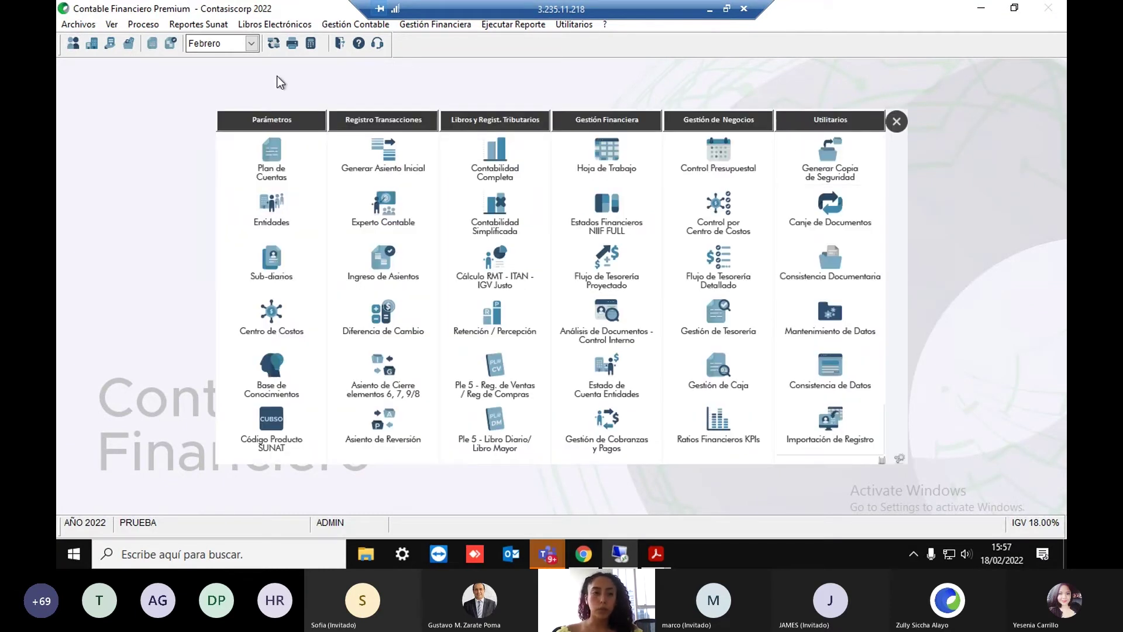
# Open the PRUEBA company's 2022 properties for modification and go to the Periodo obligación RVIE date
pyautogui.click(85, 25)
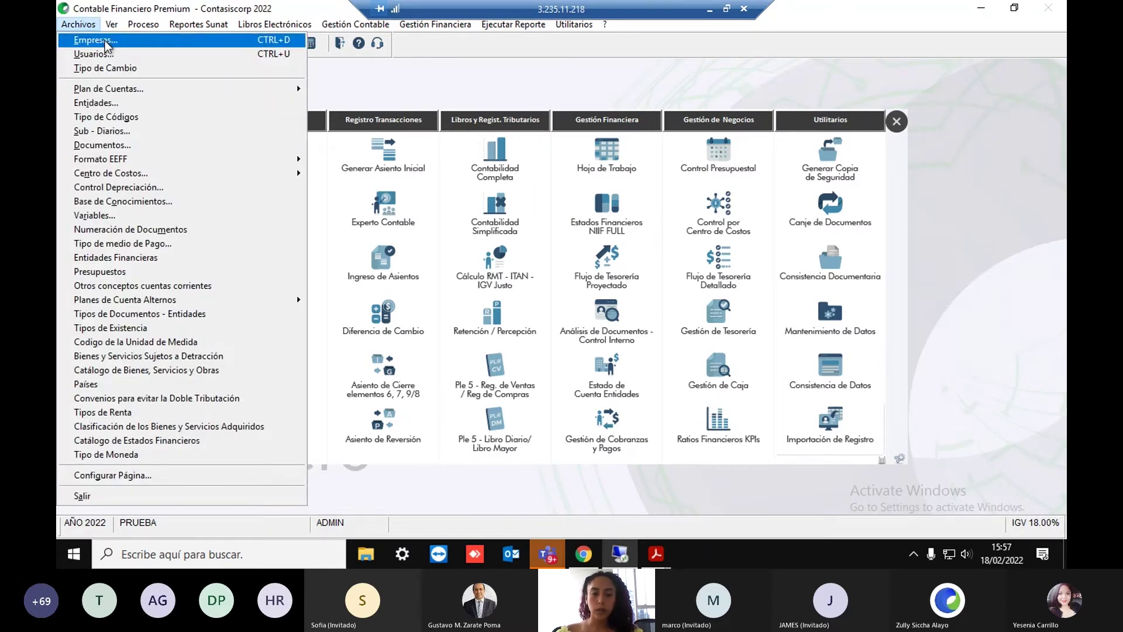
pyautogui.click(104, 41)
pyautogui.click(630, 393)
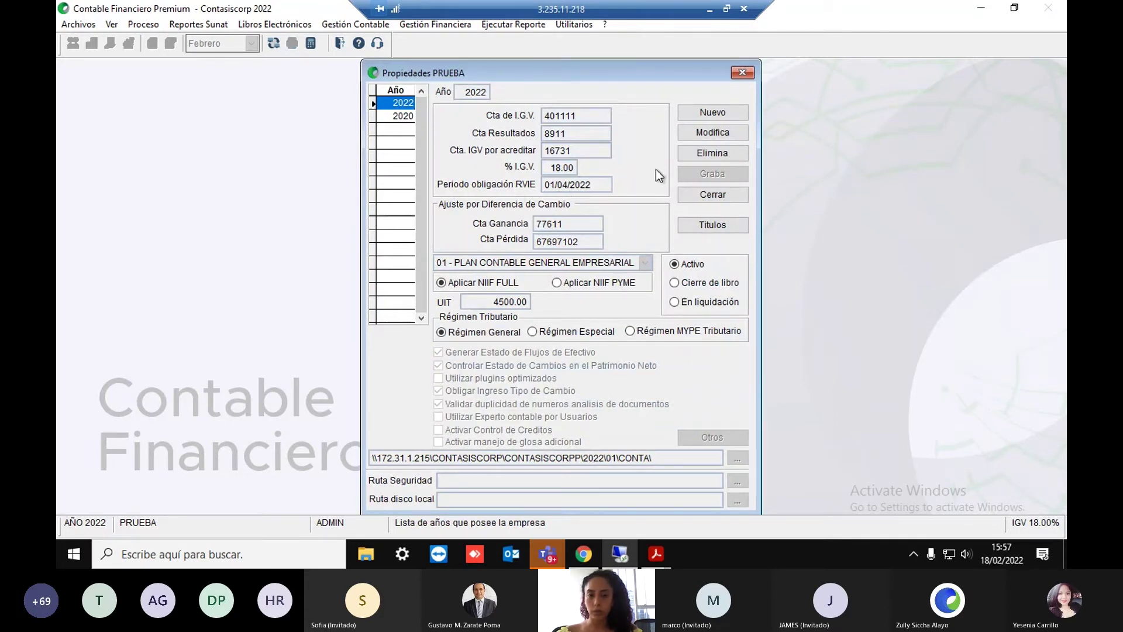
pyautogui.click(712, 134)
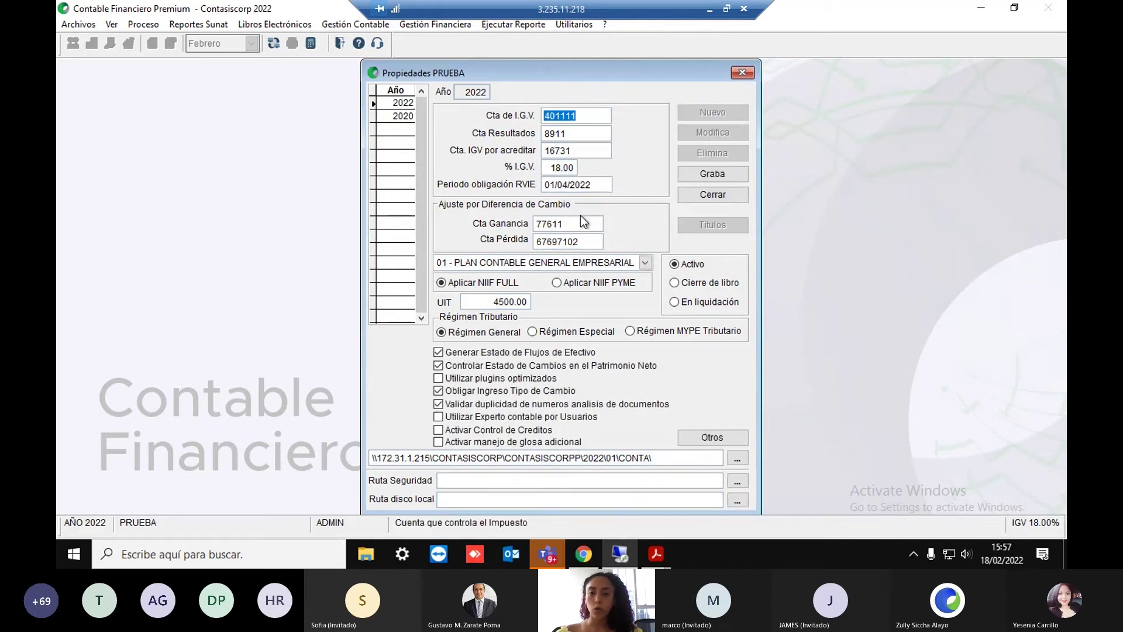
pyautogui.click(570, 184)
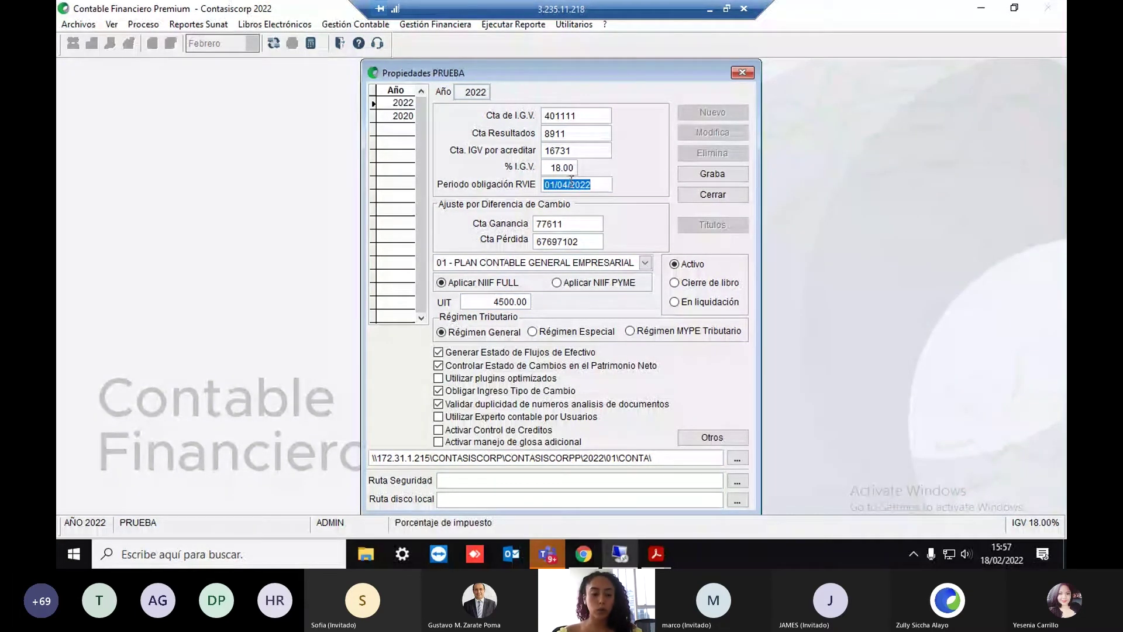
pyautogui.click(552, 185)
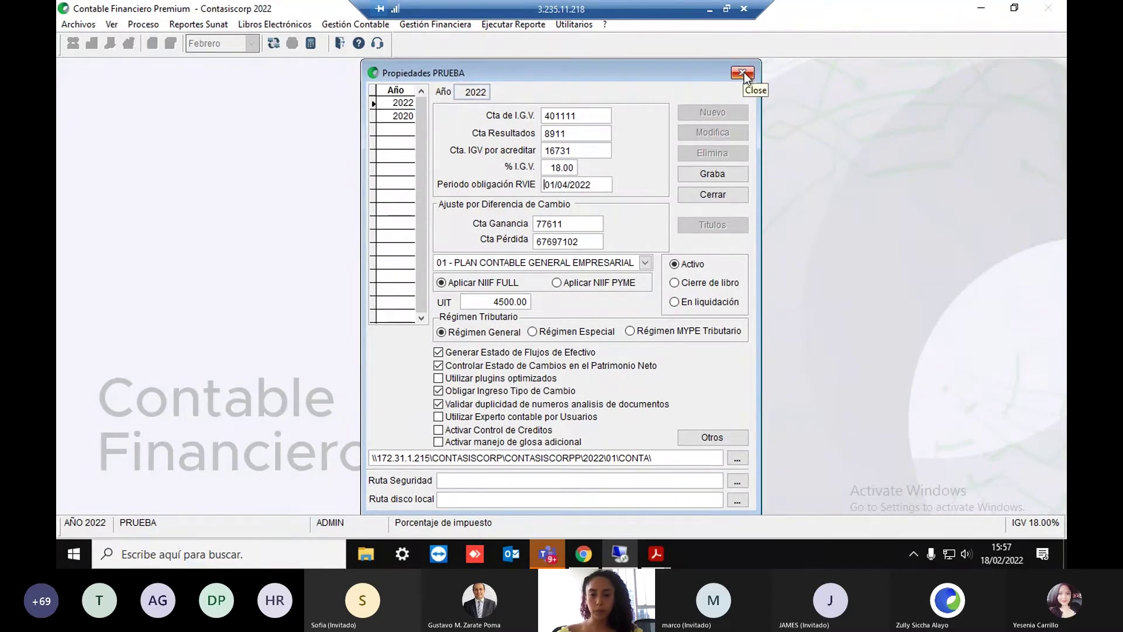
# Save the PRUEBA company's 2022 properties with the Periodo obligación RVIE date 01/04/2022, and close the properties and company windows
pyautogui.moveTo(550, 184); pyautogui.dragTo(574, 182)
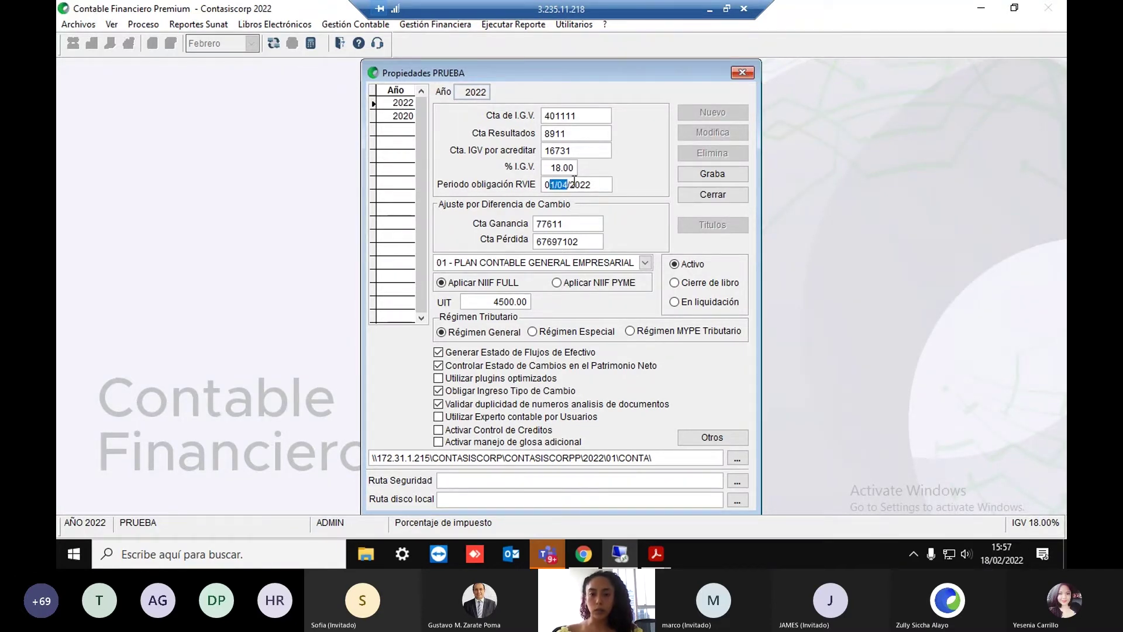
pyautogui.click(719, 173)
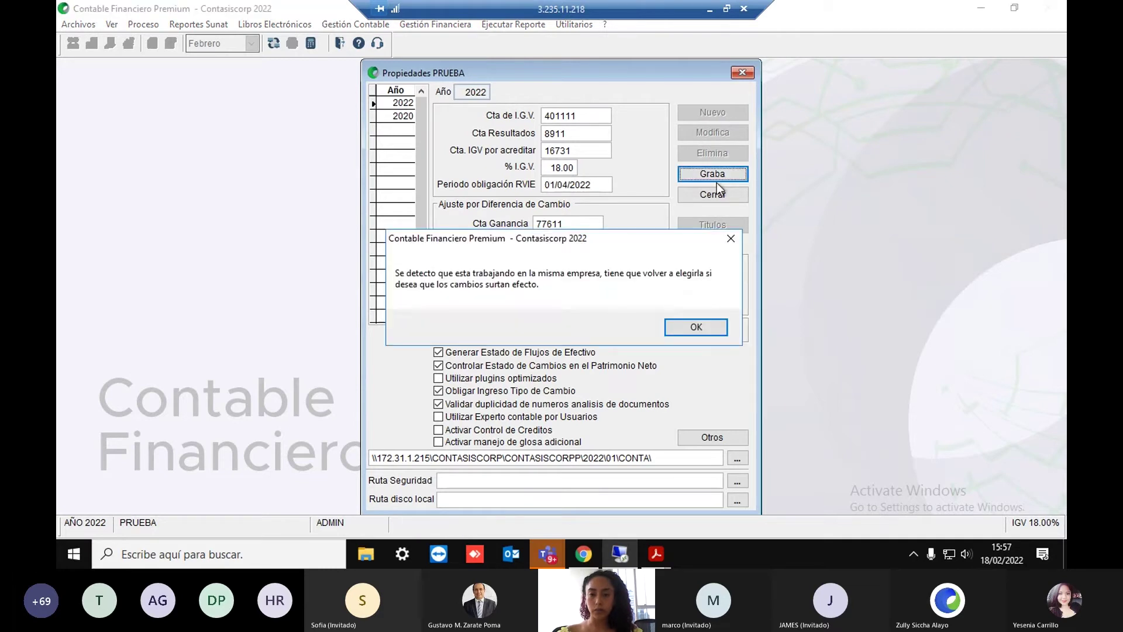
pyautogui.moveTo(550, 244); pyautogui.dragTo(556, 184)
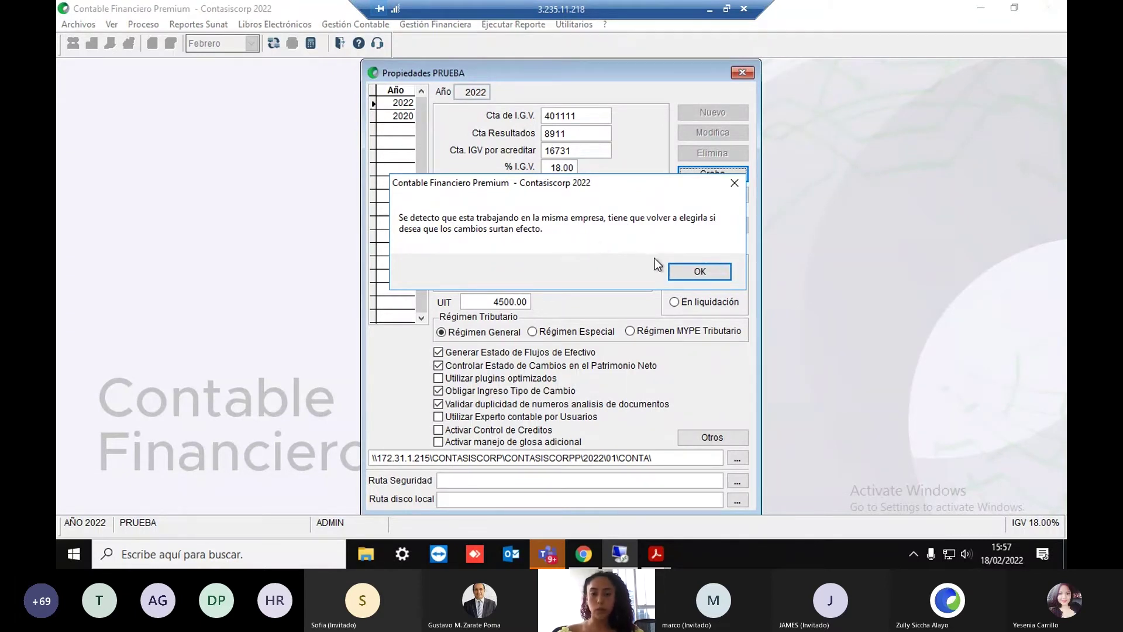
pyautogui.click(702, 271)
pyautogui.click(707, 203)
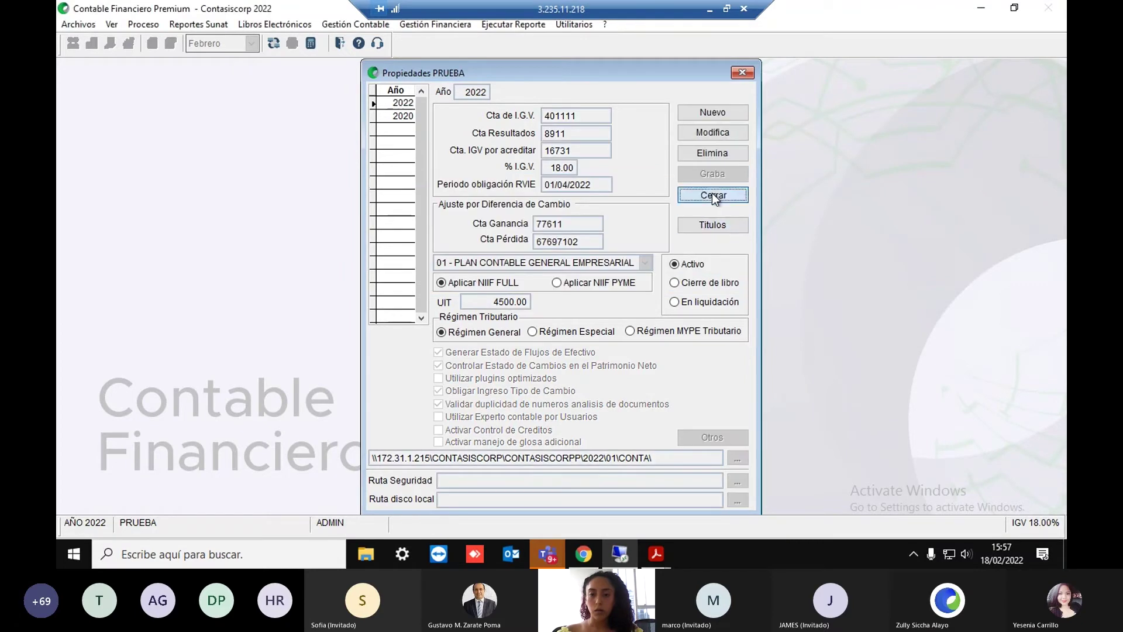
pyautogui.click(704, 146)
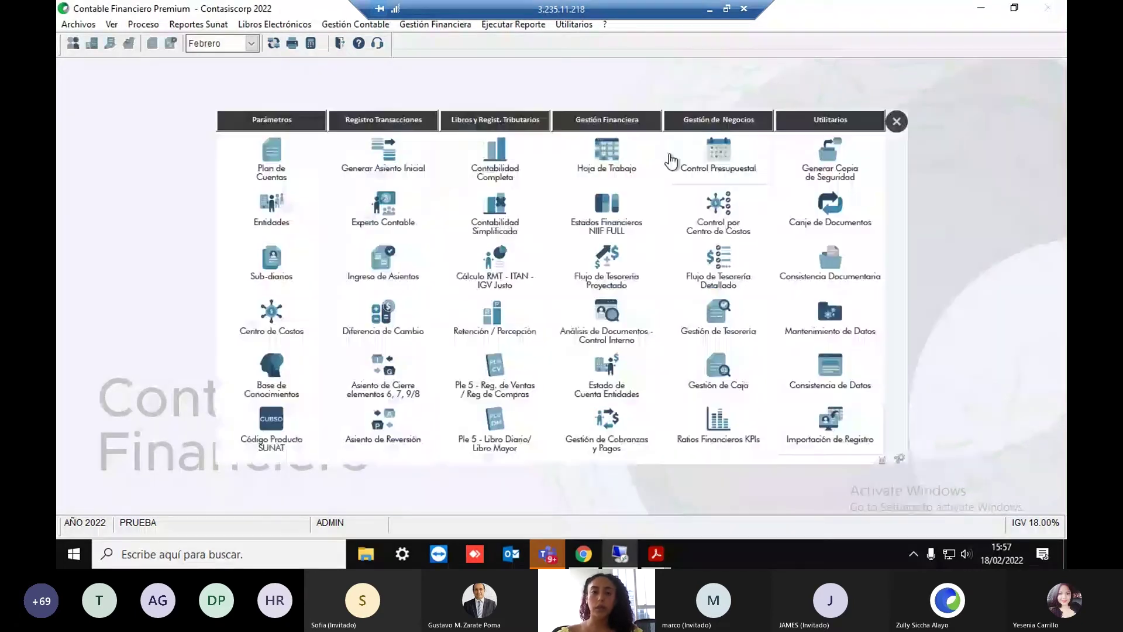
# Re-enter the PRUEBA company for year 2022 through the company selection so the property changes take effect
pyautogui.click(143, 25)
pyautogui.click(180, 41)
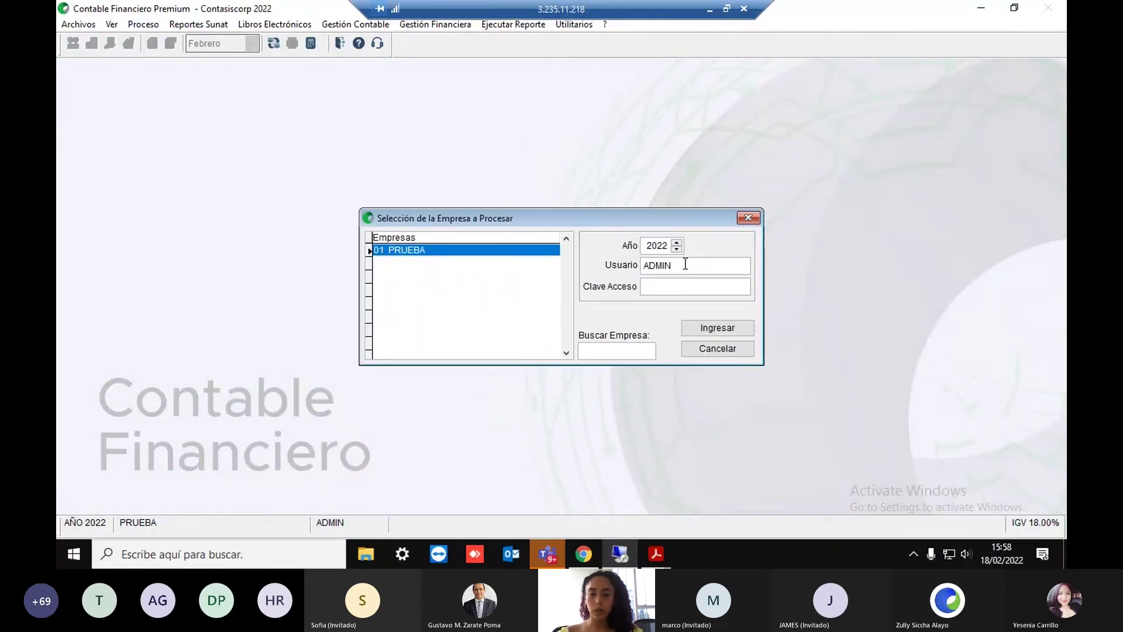
pyautogui.click(715, 326)
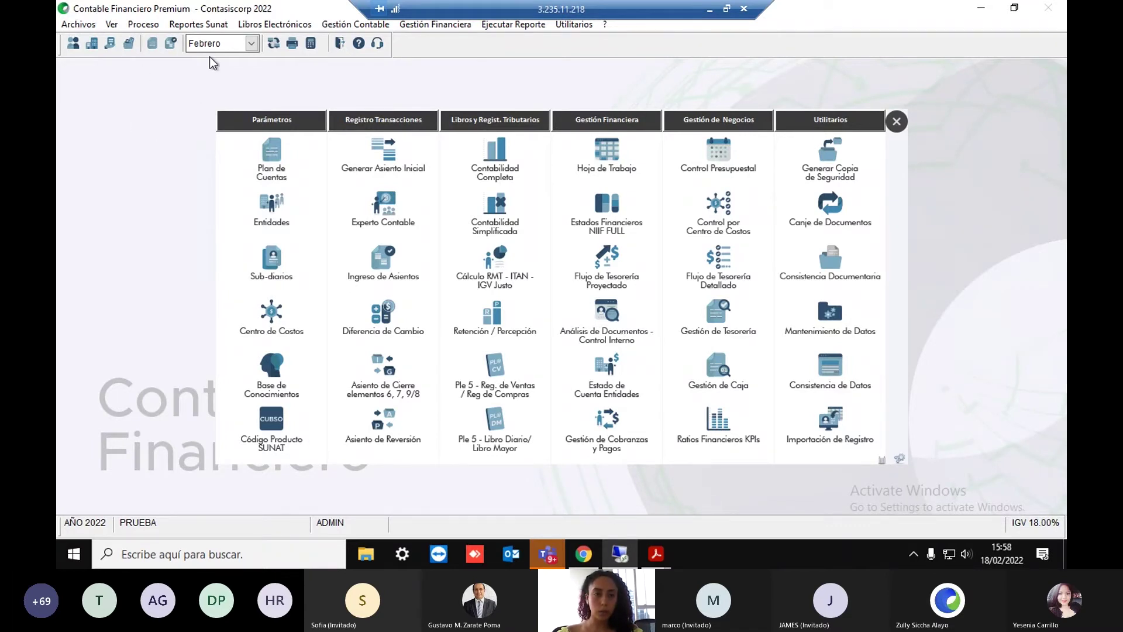
# Open Libros Electrónicos V.5 and run 14.4.01 Txt Acepta Propuesta RVIE for Febrero in SOLES
pyautogui.click(280, 26)
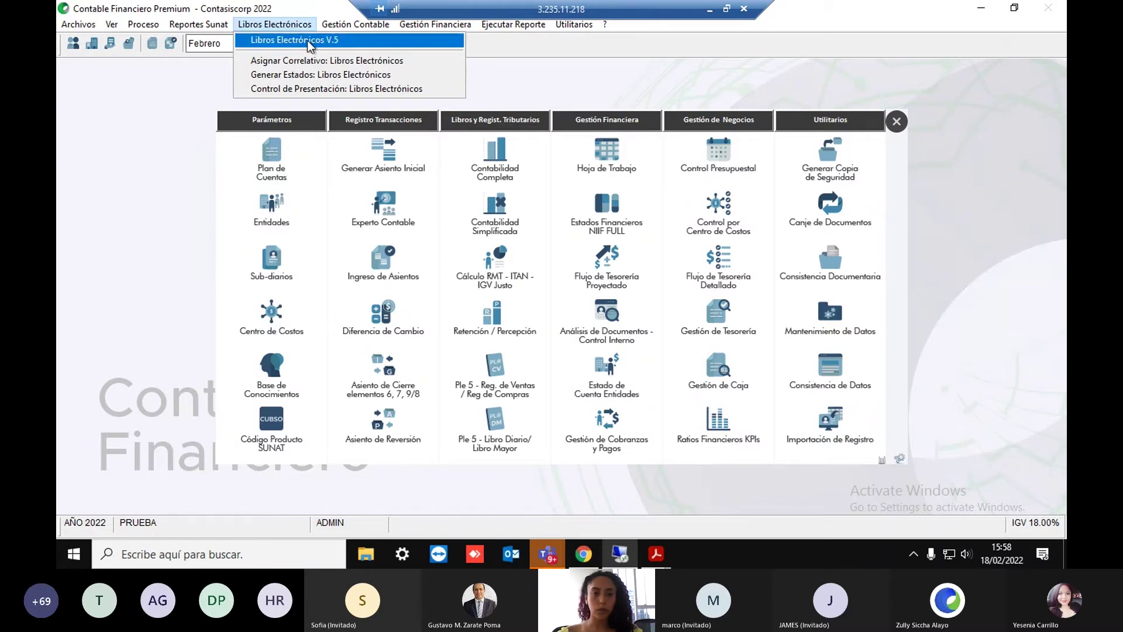
pyautogui.click(343, 43)
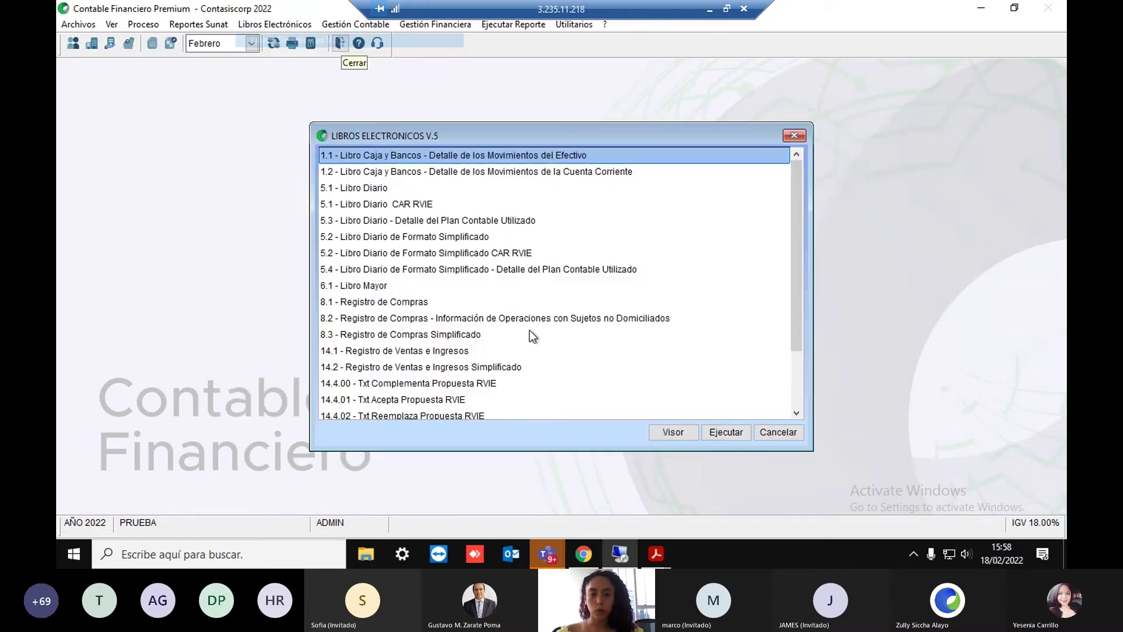
pyautogui.scroll(-1, 455, 342)
pyautogui.scroll(-1, 462, 316)
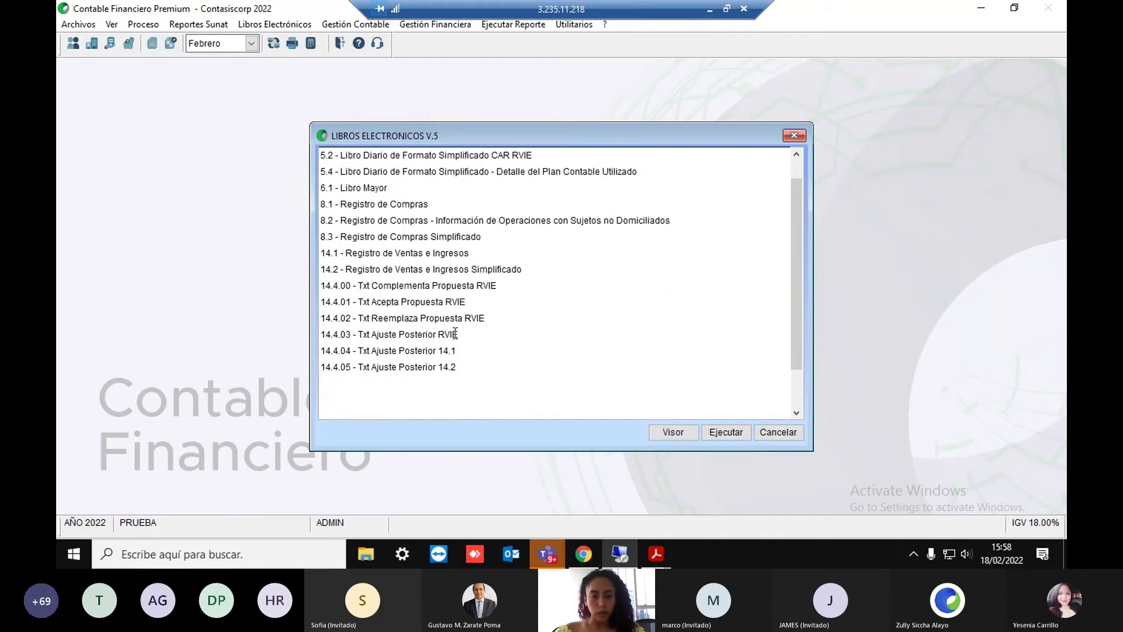
pyautogui.doubleClick(433, 301)
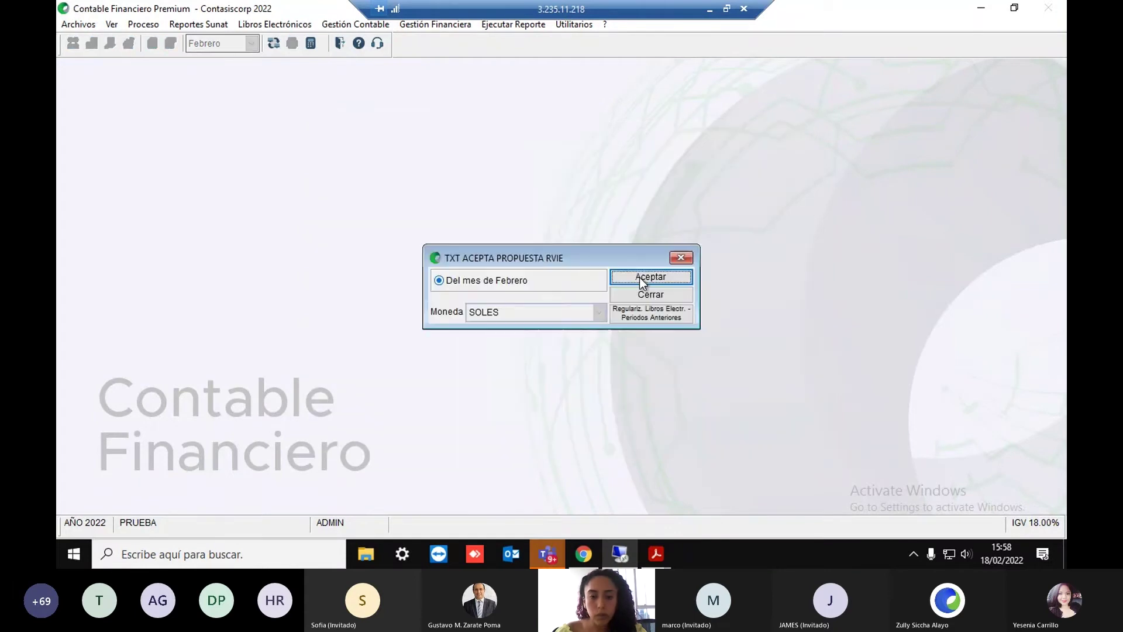
pyautogui.click(679, 258)
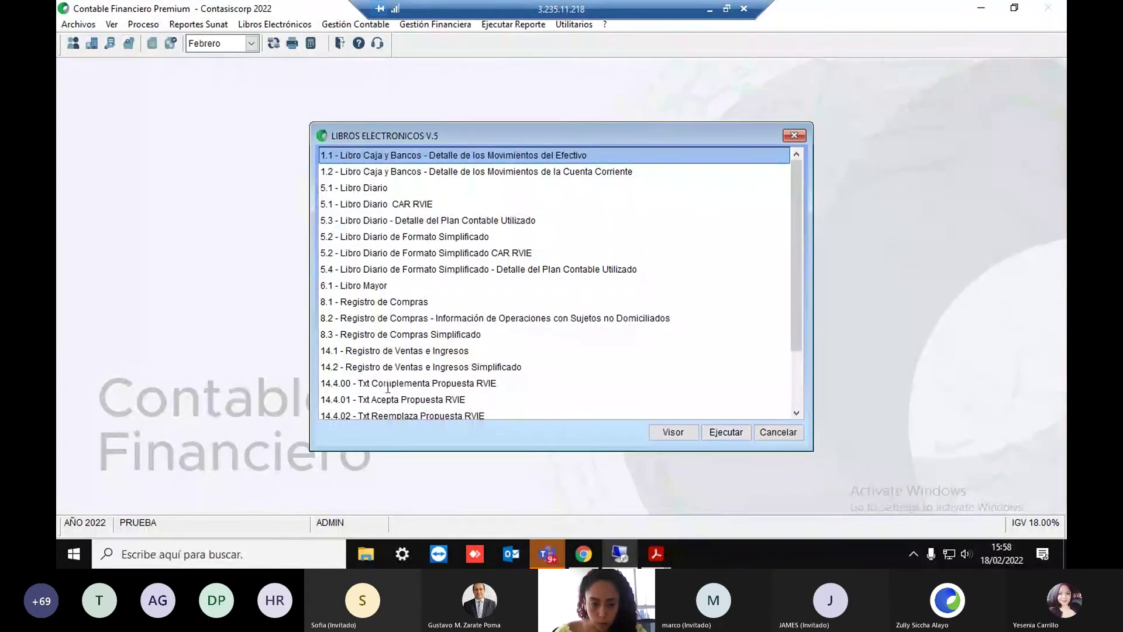
pyautogui.click(412, 399)
pyautogui.scroll(-1, 438, 391)
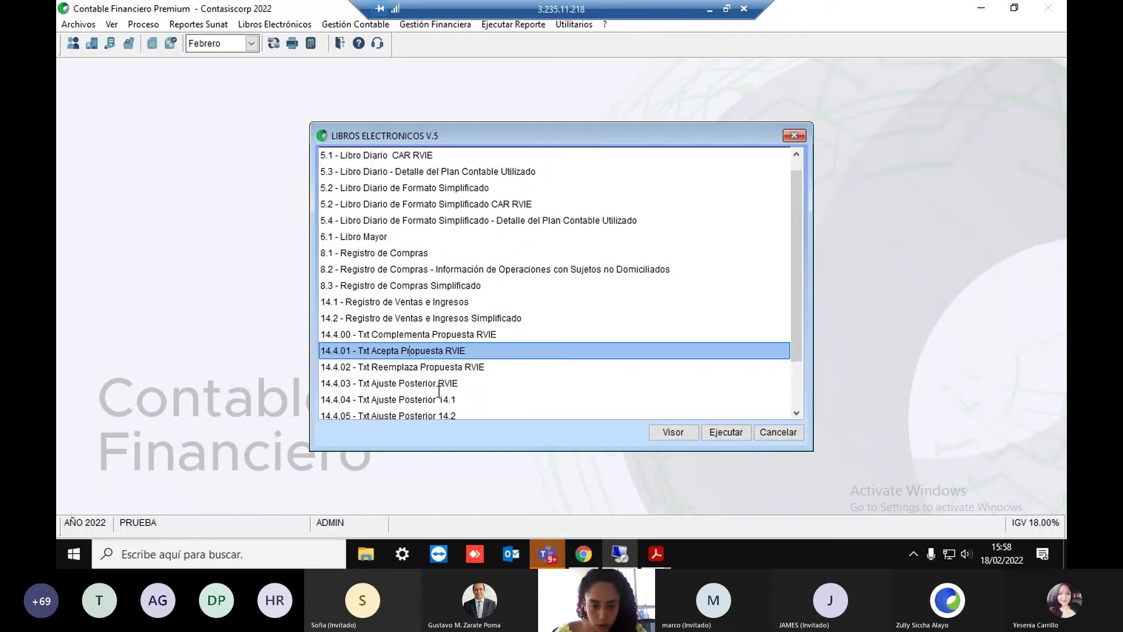
pyautogui.click(724, 433)
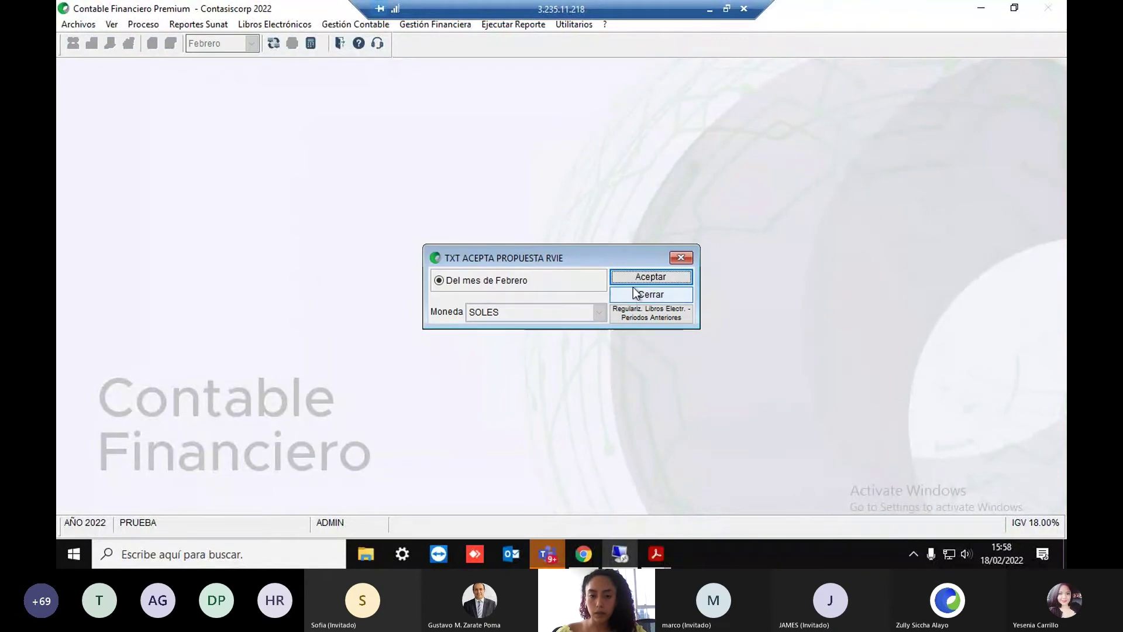
pyautogui.click(637, 280)
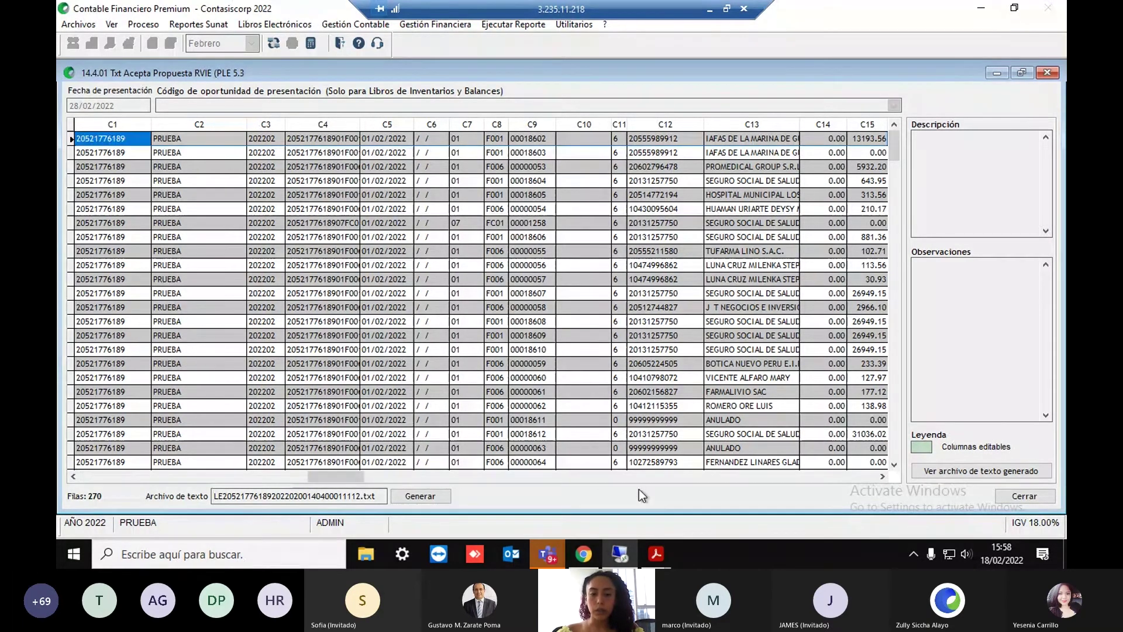
# Examine the columns of the 14.4.01 report, widen the C4 column to read the CAR codes, and highlight the text file name
pyautogui.click(835, 477)
pyautogui.click(832, 478)
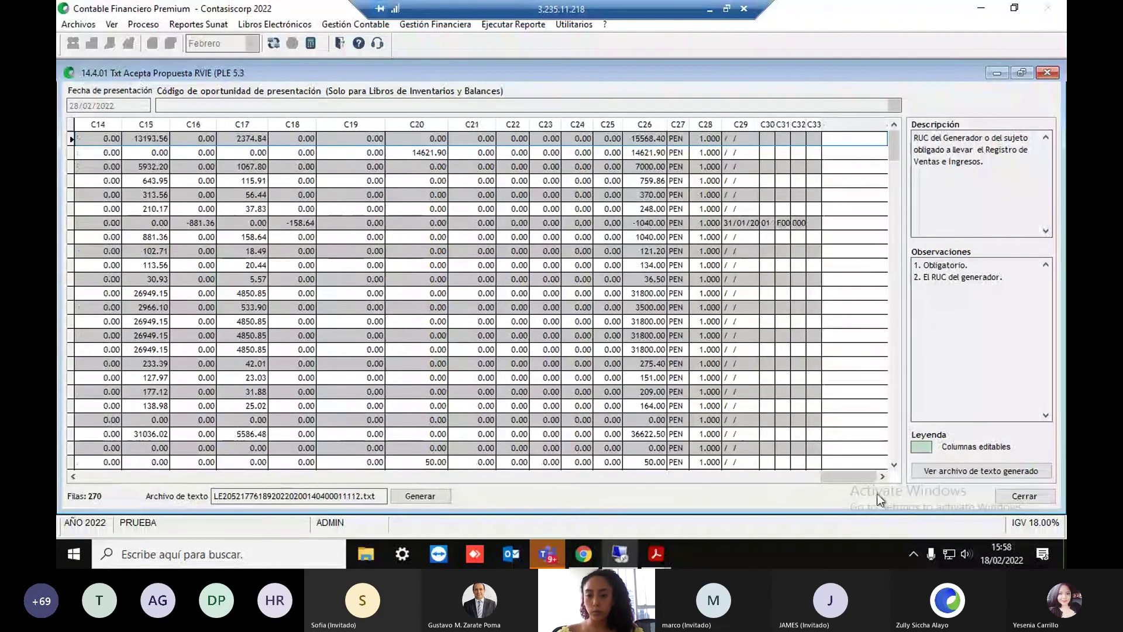
pyautogui.moveTo(855, 480); pyautogui.dragTo(136, 475)
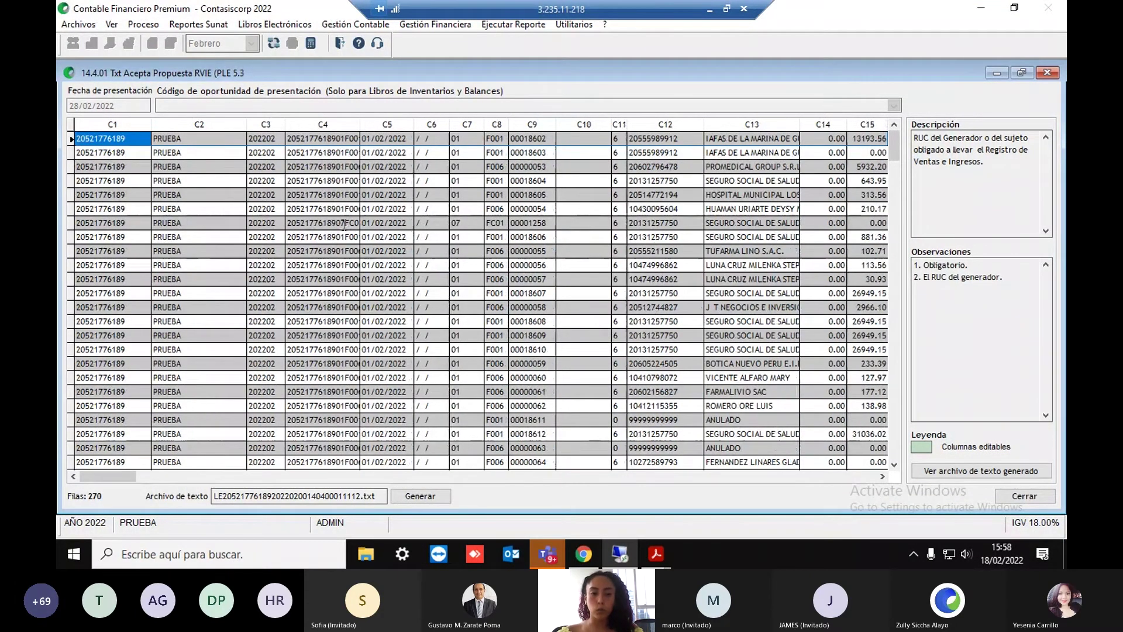
pyautogui.click(332, 178)
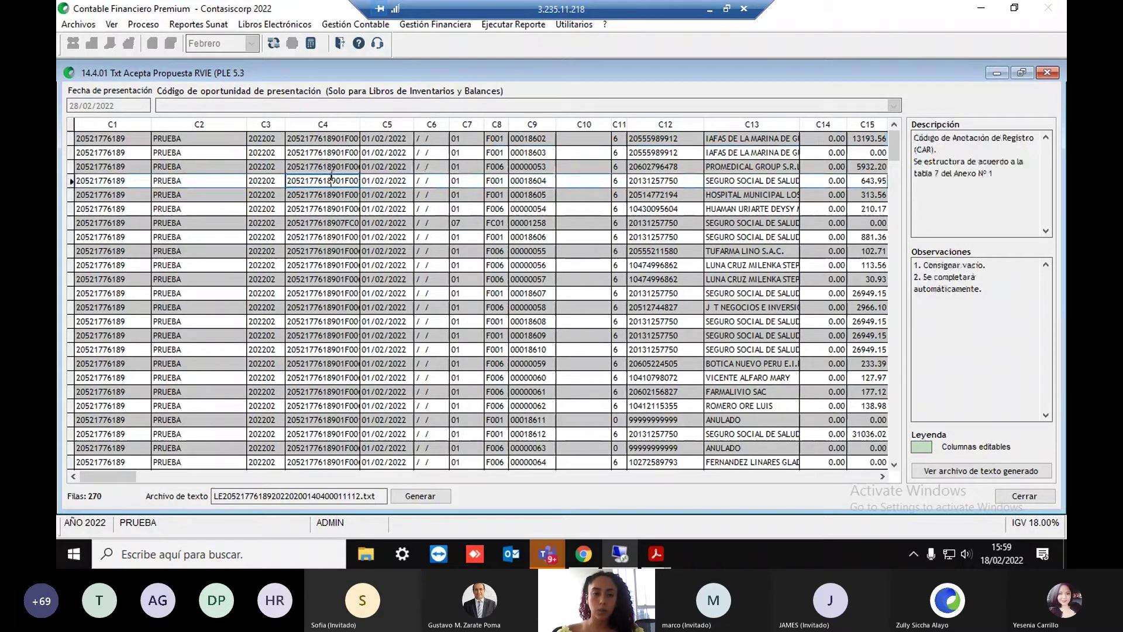
pyautogui.moveTo(359, 124); pyautogui.dragTo(392, 124)
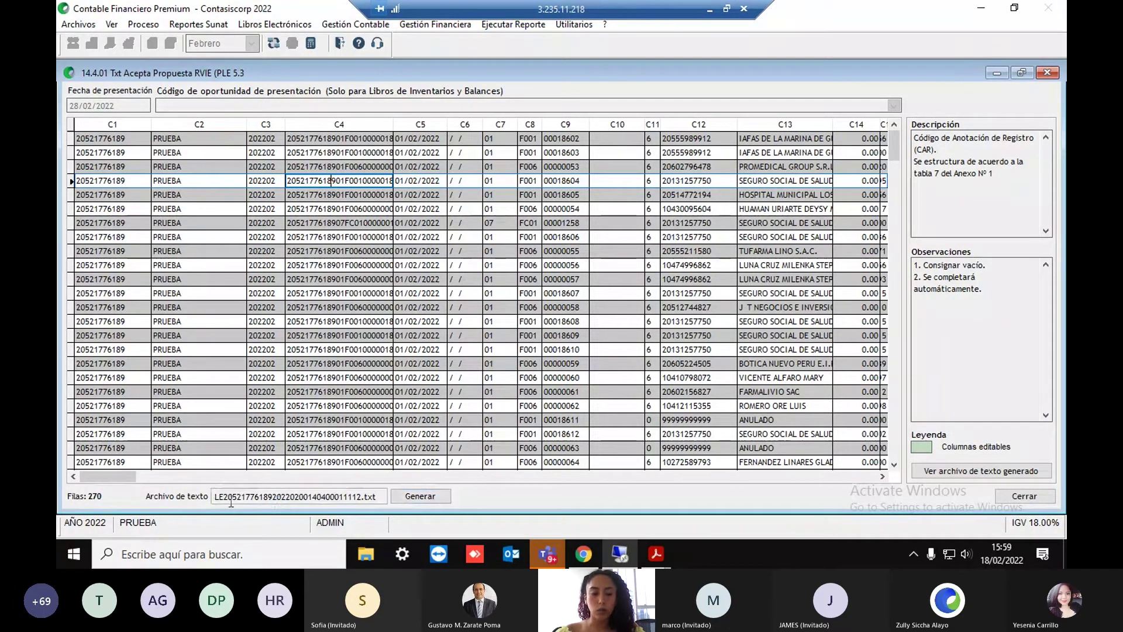
pyautogui.moveTo(218, 496); pyautogui.dragTo(356, 496)
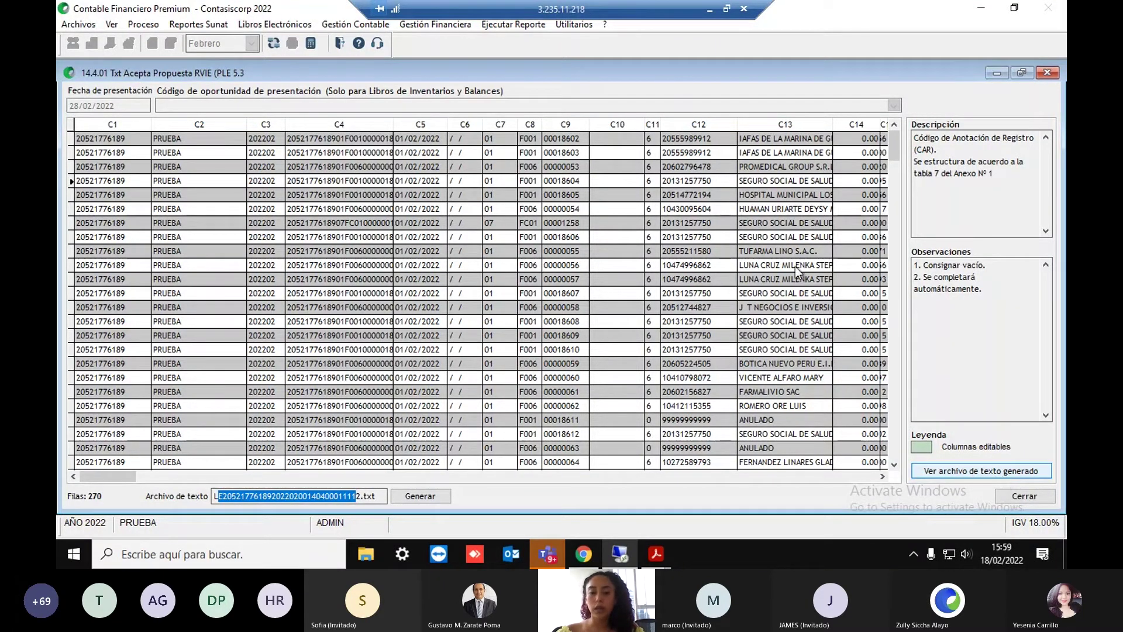
# Switch out of the remote desktop to check the Teams meeting chat, and return to the maximized 14.4.01 report
pyautogui.click(1016, 9)
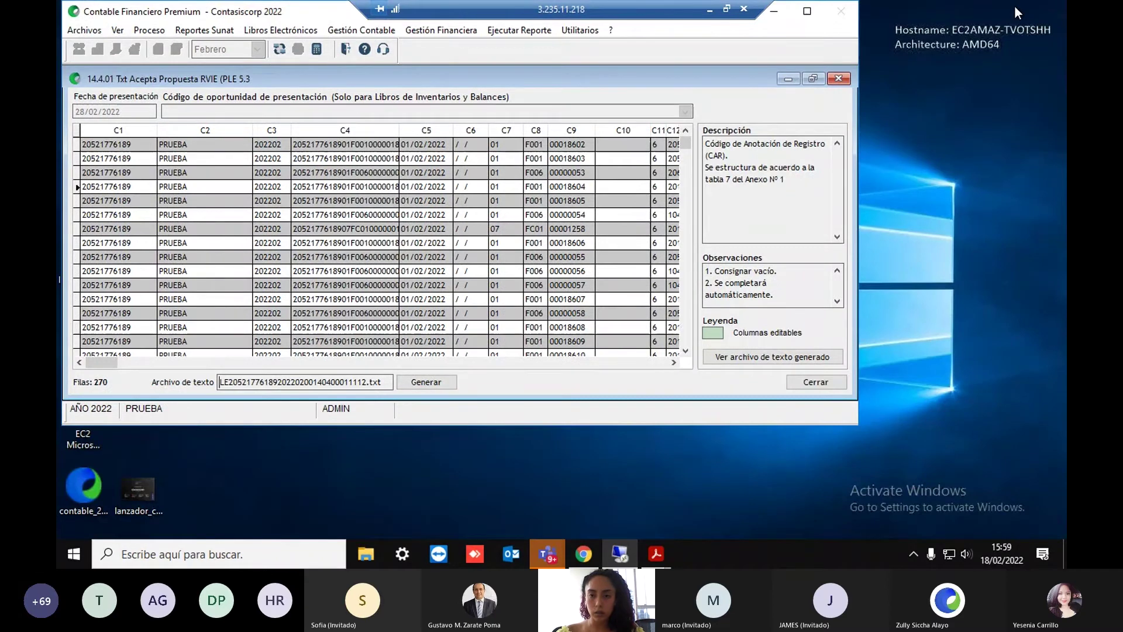
pyautogui.click(775, 12)
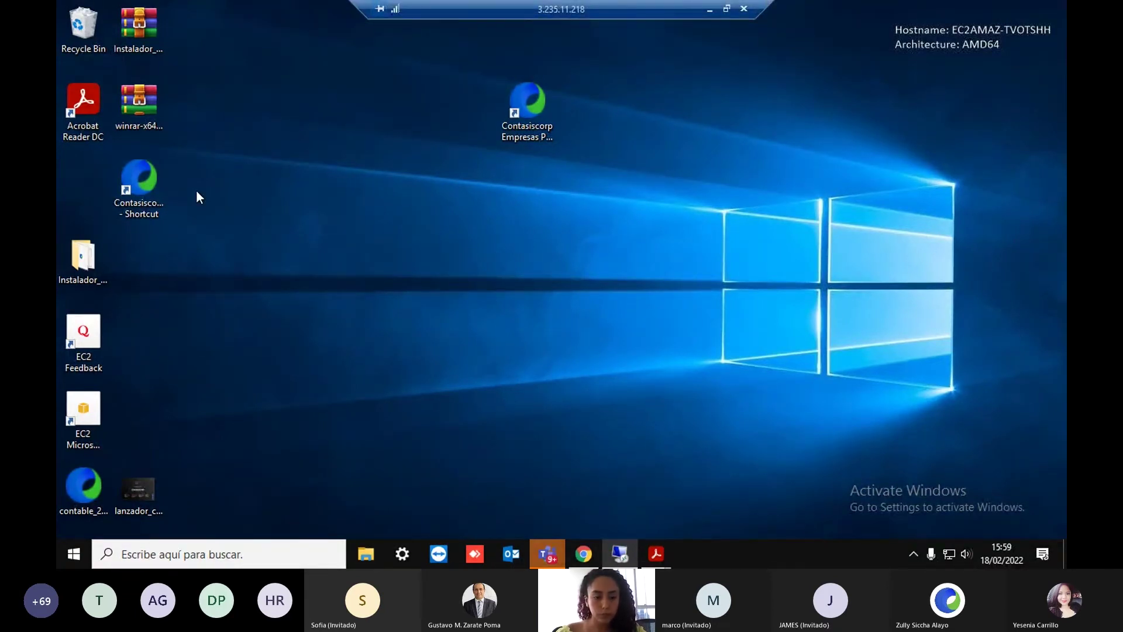
pyautogui.click(727, 9)
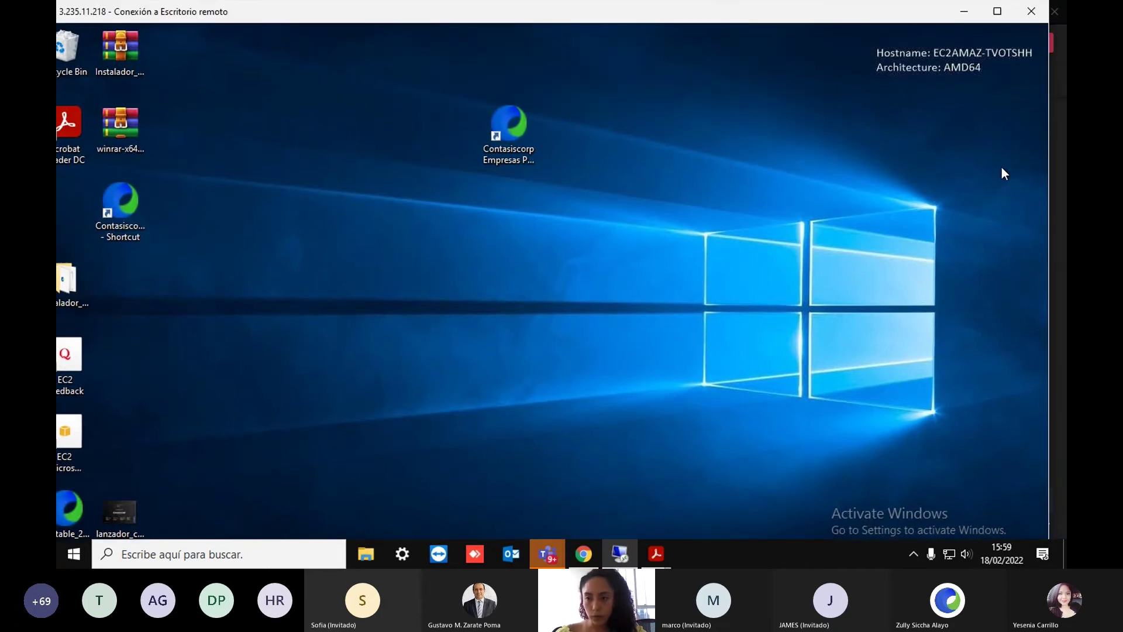
pyautogui.click(1061, 389)
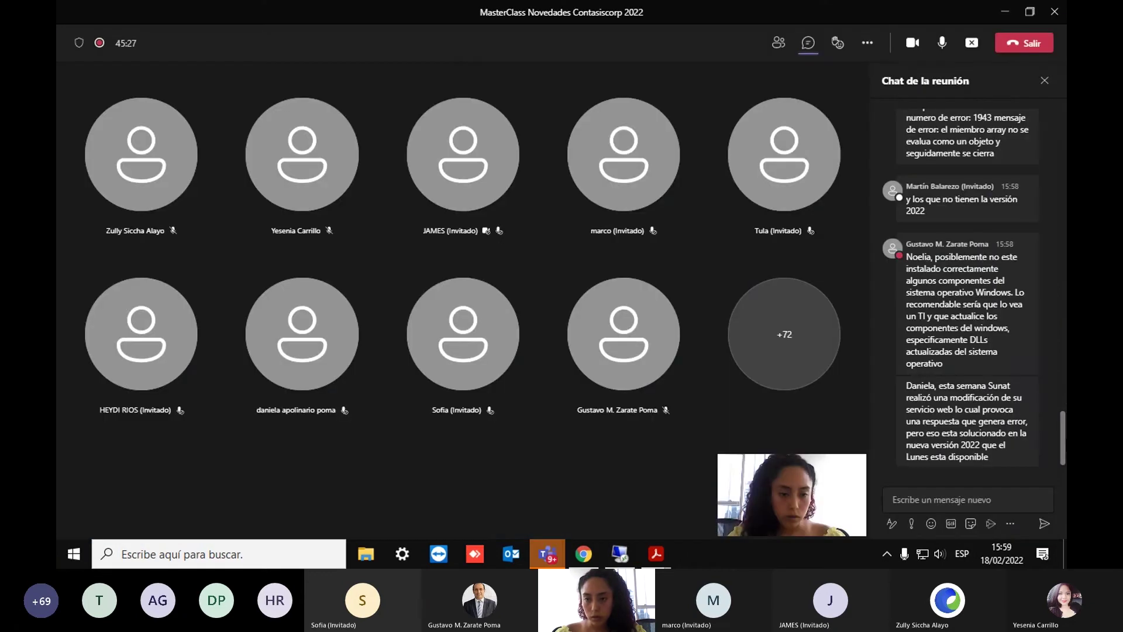
pyautogui.click(1005, 11)
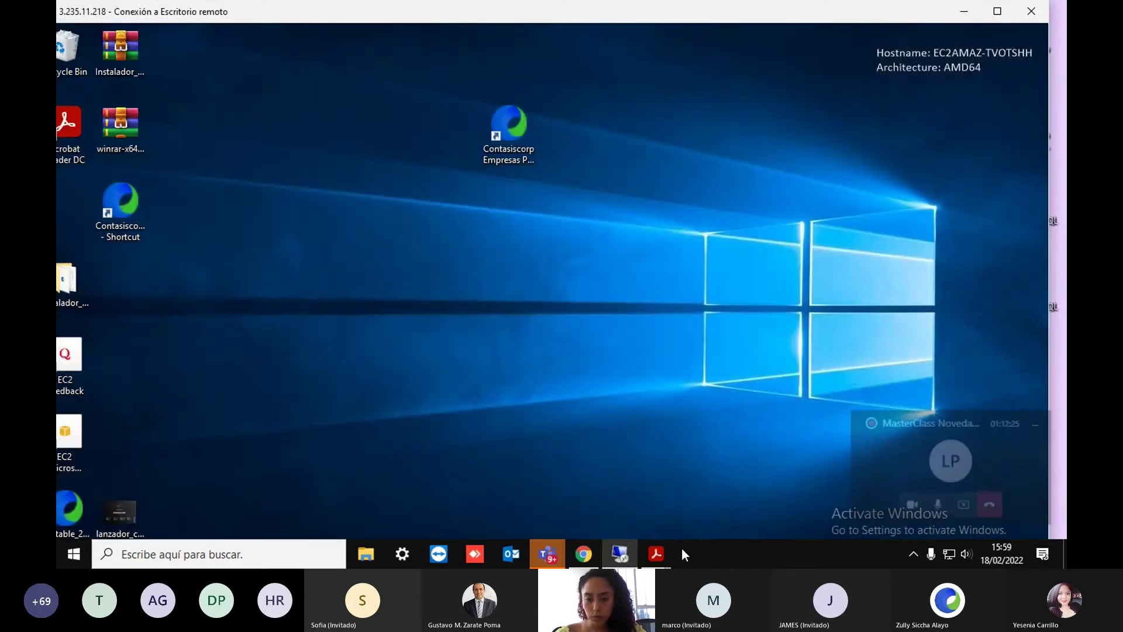
pyautogui.click(996, 11)
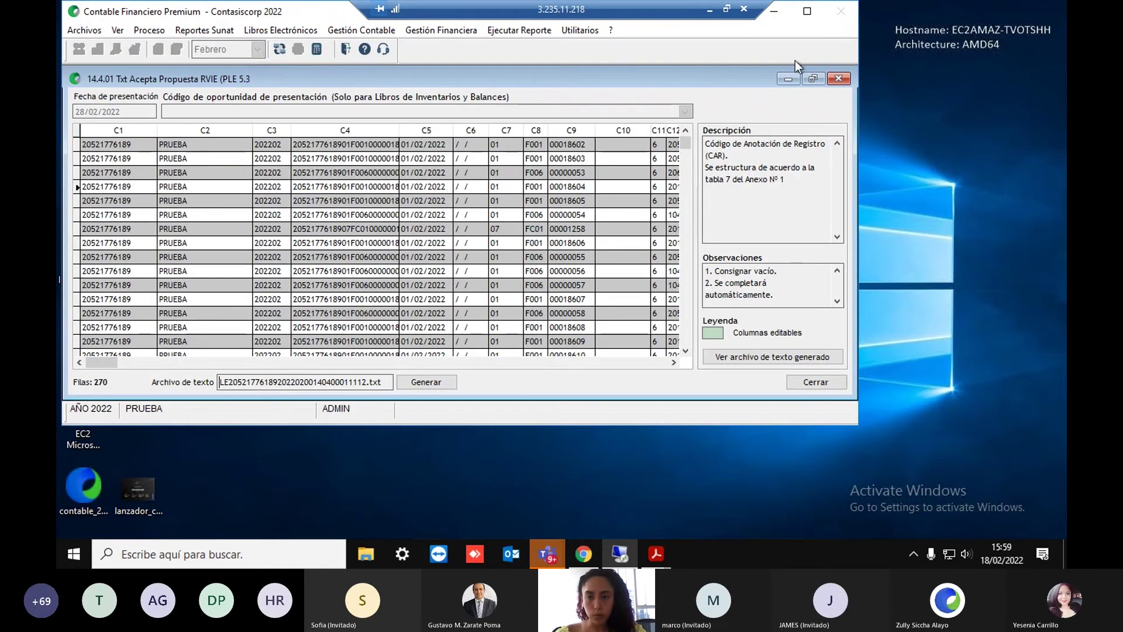
pyautogui.click(807, 11)
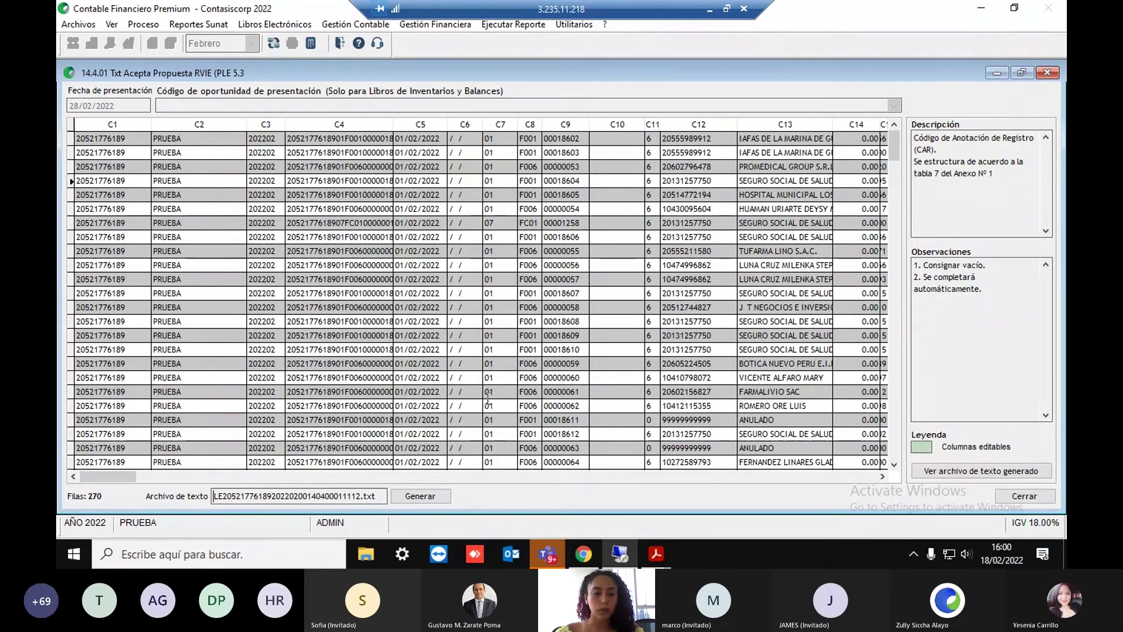
# View the description of column C9 in the 14.4.01 report, and close the report and its period dialog
pyautogui.click(558, 364)
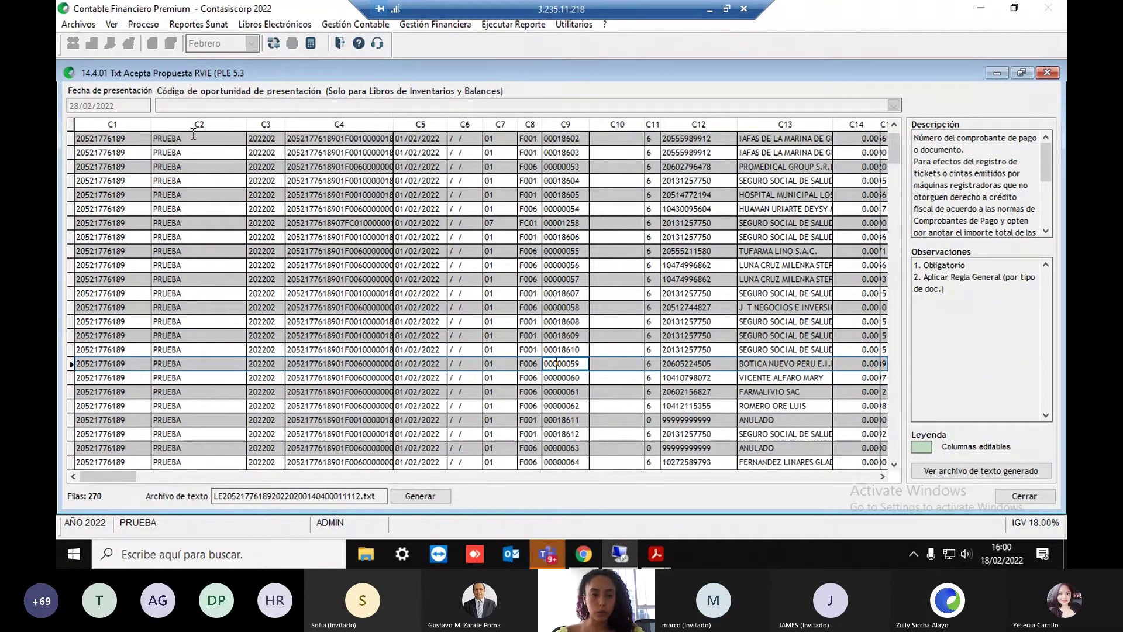
pyautogui.click(1047, 73)
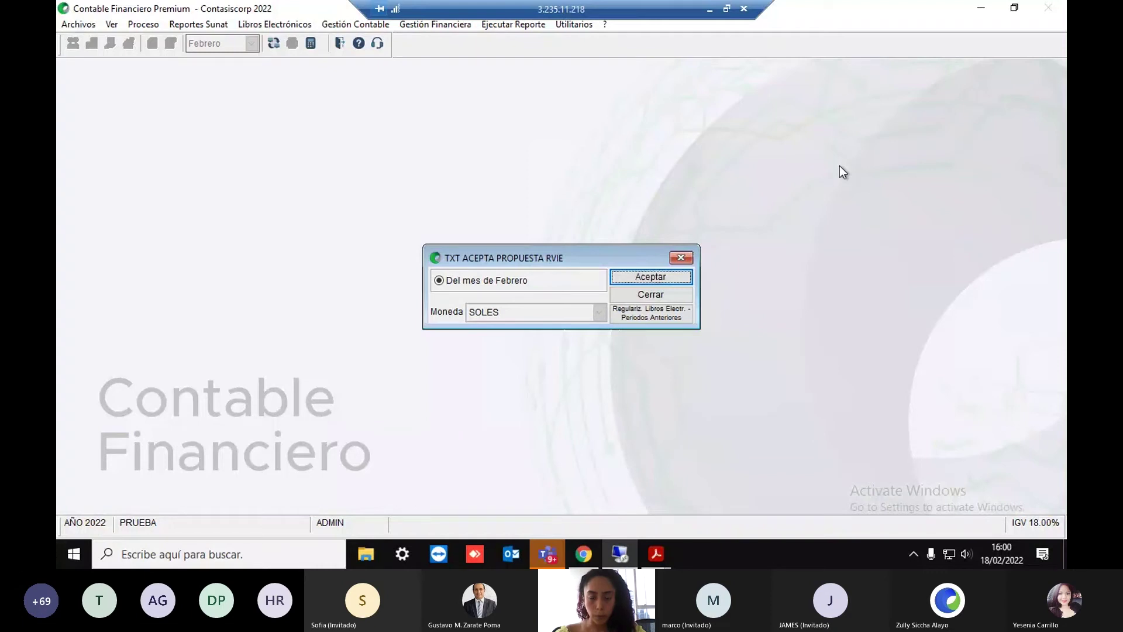
pyautogui.press('Escape')
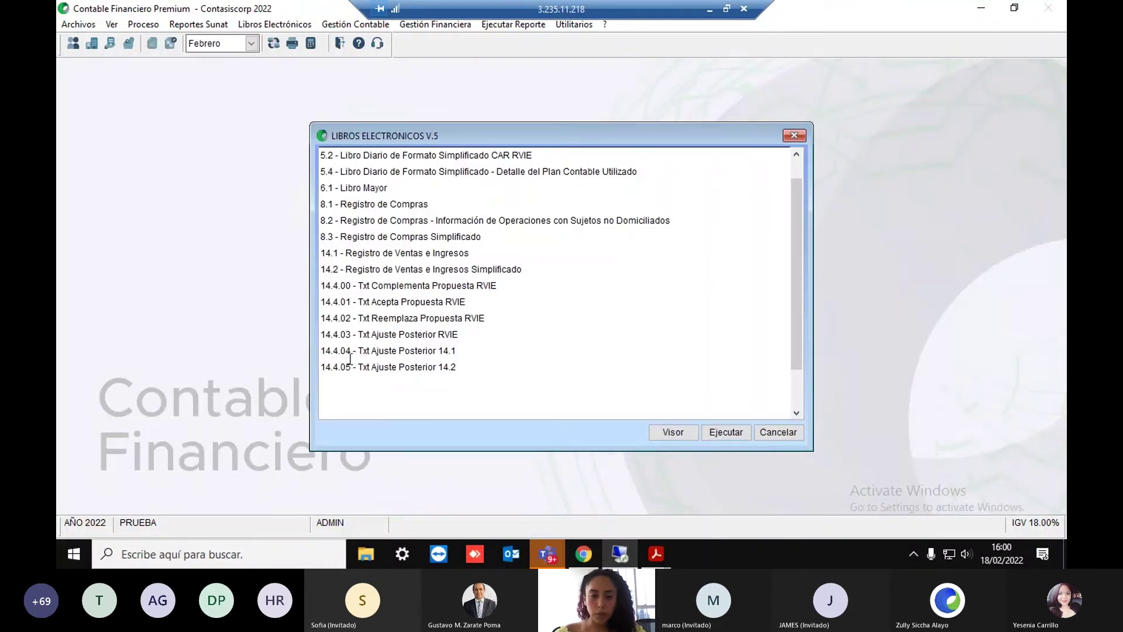
# Look through the 14.4.03, 14.4.04 and 14.4.05 Txt Ajuste Posterior entries in the electronic books list
pyautogui.click(397, 336)
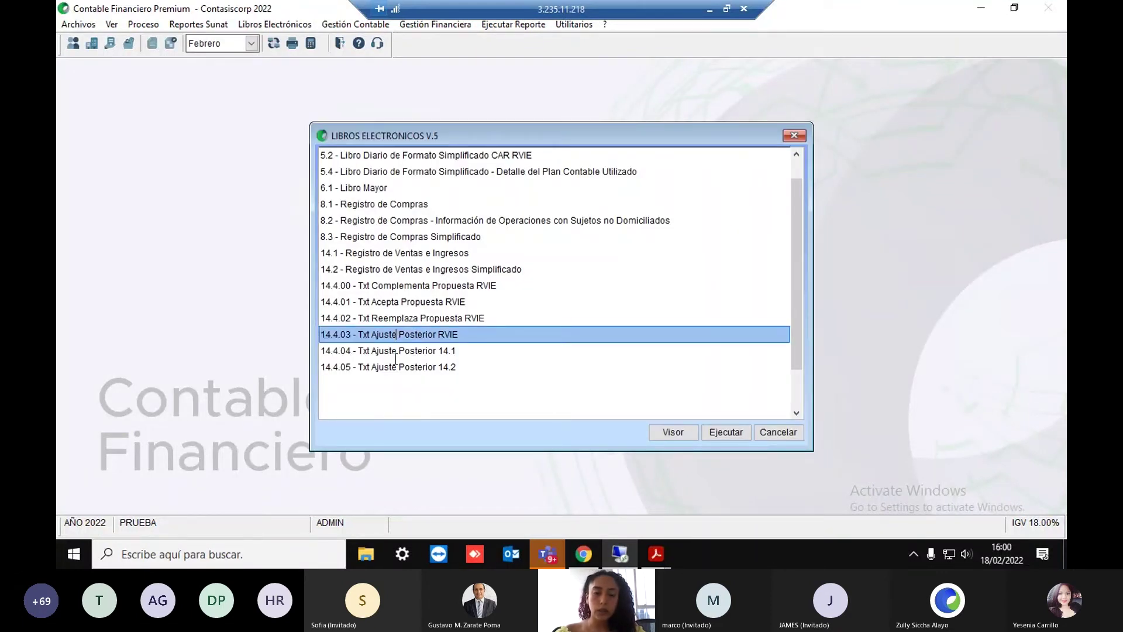
pyautogui.click(464, 366)
pyautogui.click(443, 333)
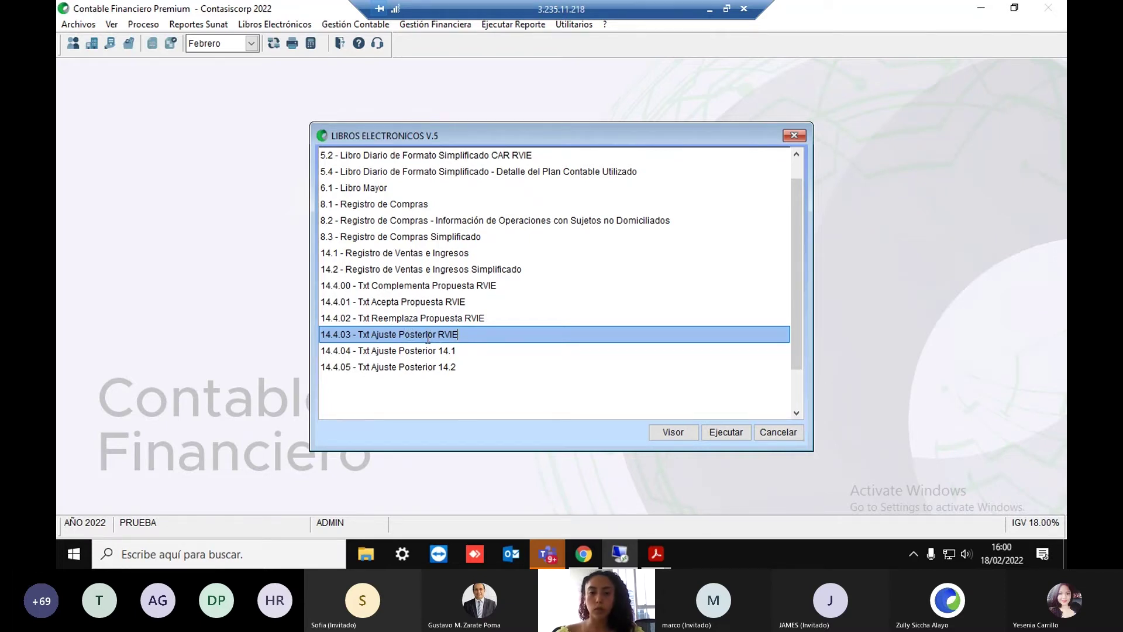
# Open the Txt Ajuste Posterior 14.1 options for Febrero and close them to return to the electronic books list
pyautogui.click(724, 433)
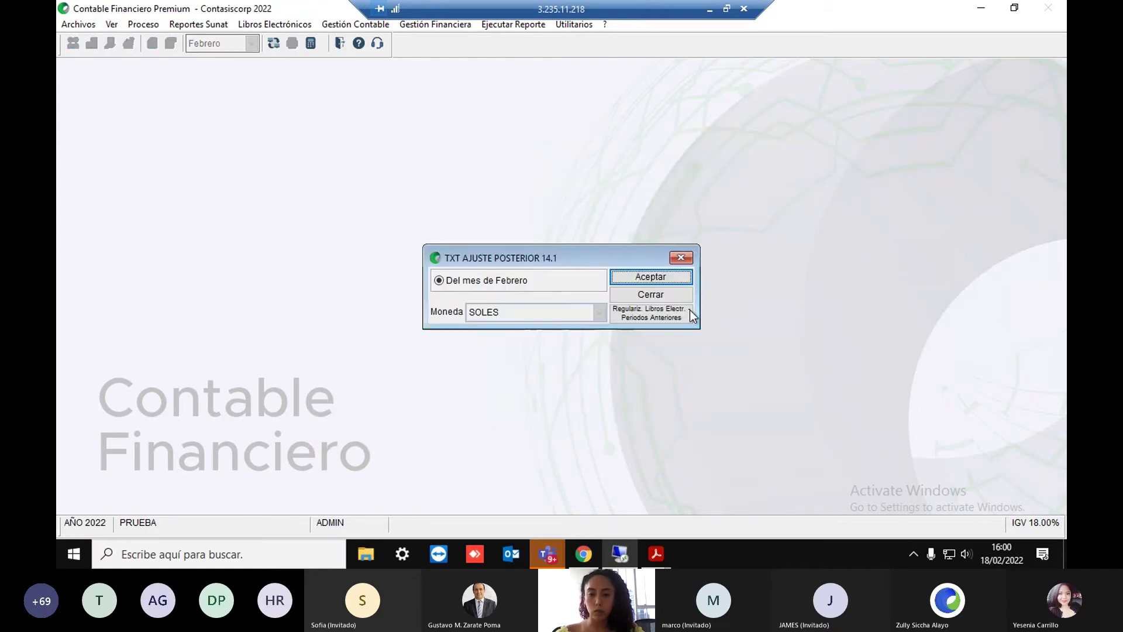
pyautogui.click(689, 310)
pyautogui.click(1050, 73)
pyautogui.click(680, 257)
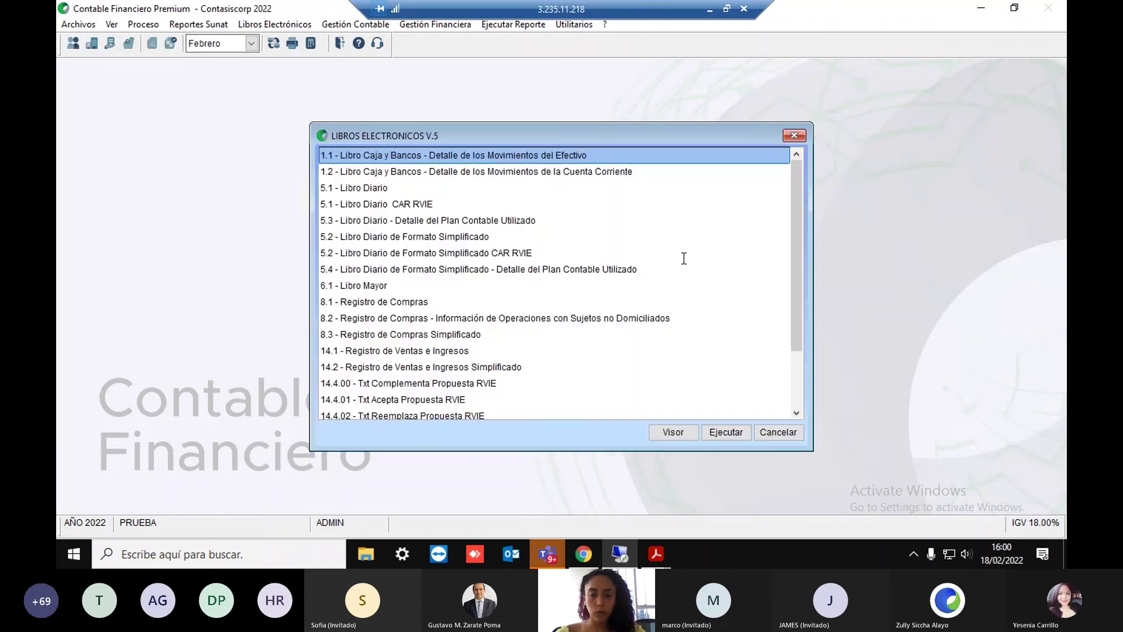
# Leave the electronic books list and change the working month to Enero
pyautogui.click(223, 44)
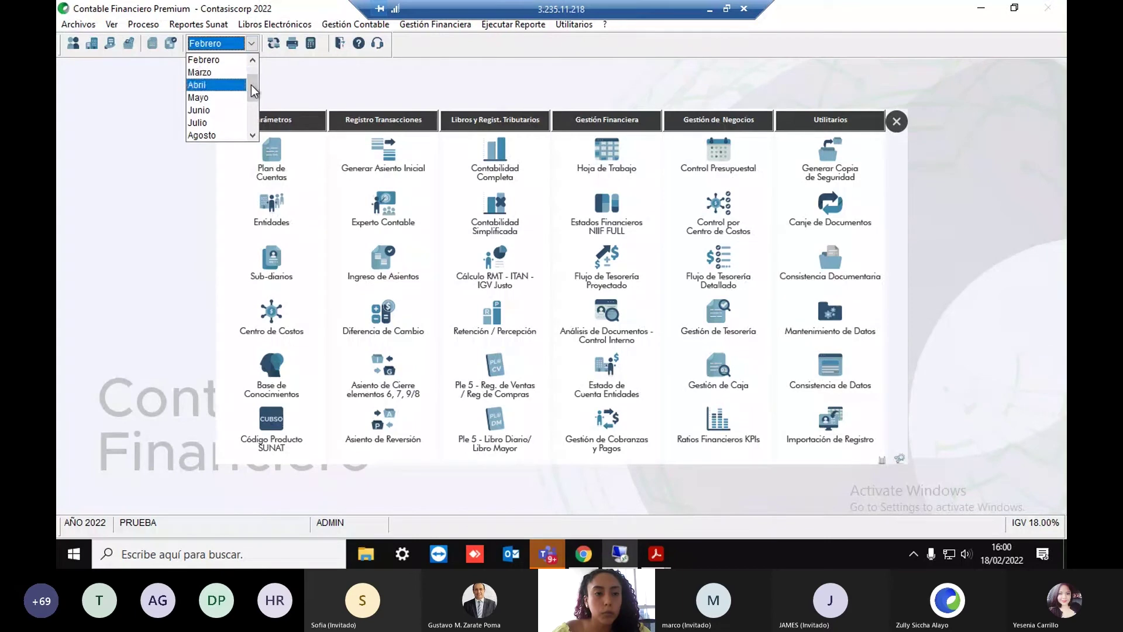
pyautogui.scroll(1, 251, 85)
pyautogui.click(202, 60)
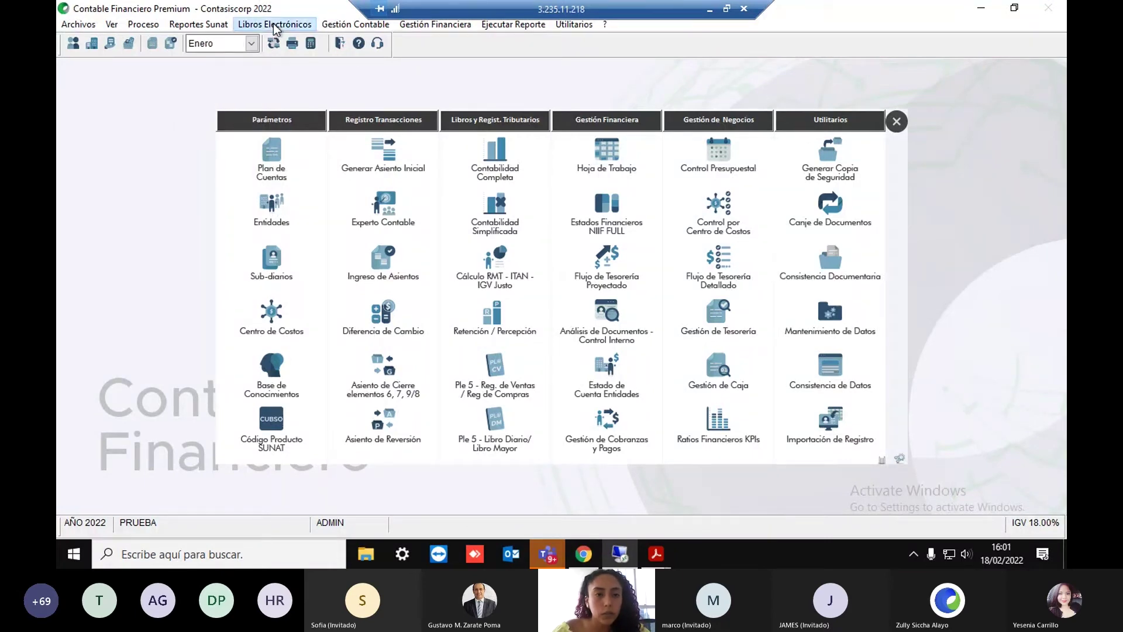
# Run the 14.4.04 Txt Ajuste Posterior 14.1 electronic book for Enero in soles
pyautogui.click(275, 24)
pyautogui.click(287, 40)
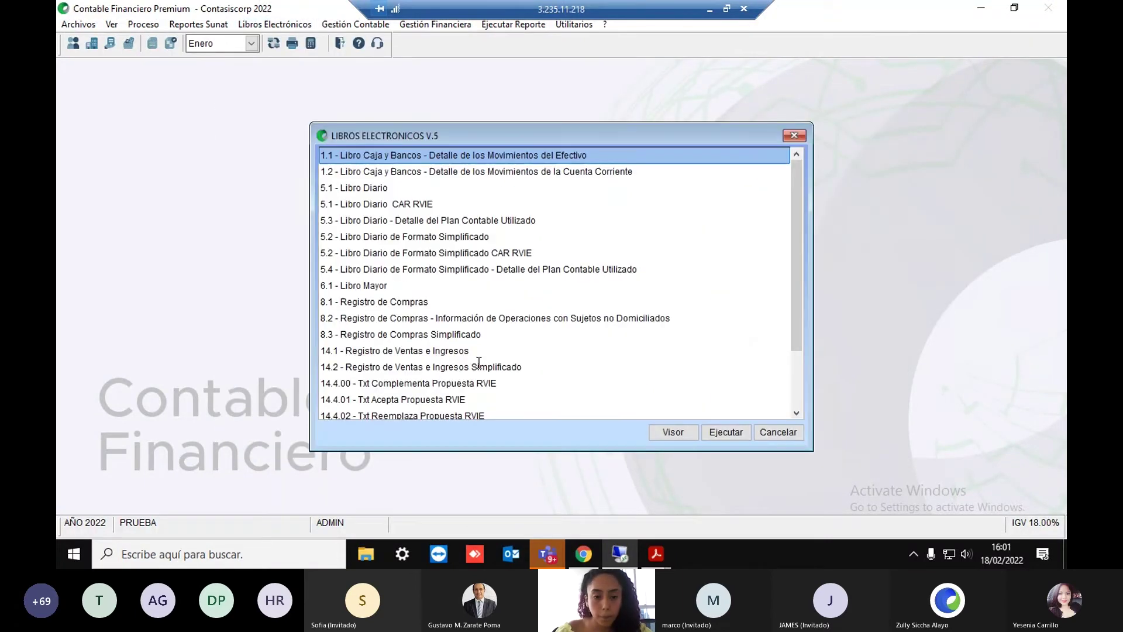
pyautogui.scroll(-3, 647, 355)
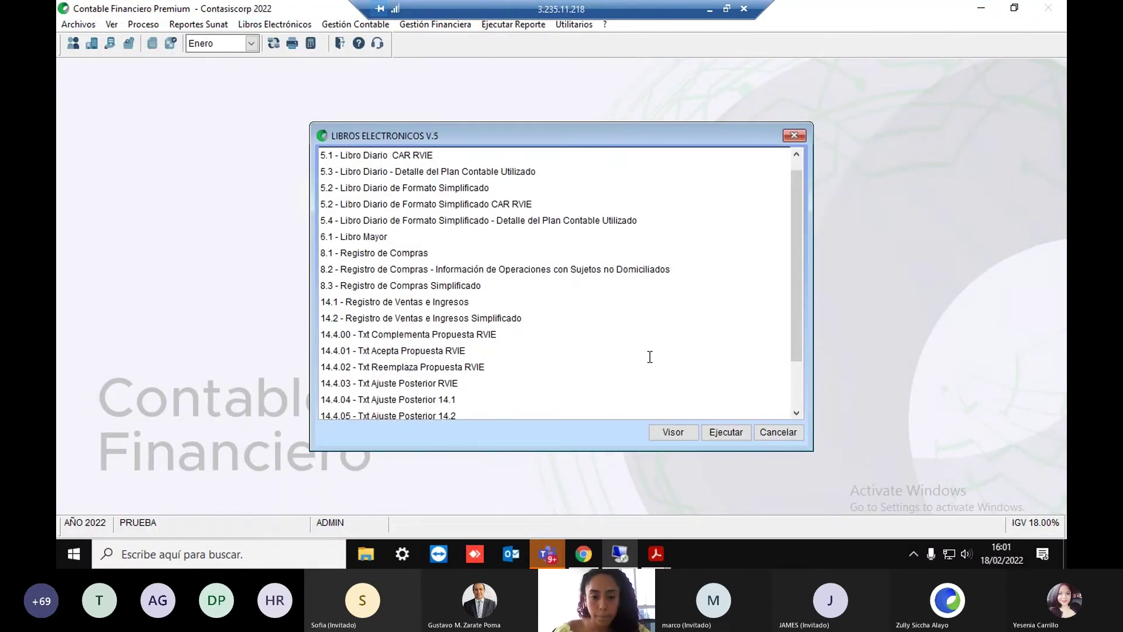
pyautogui.click(419, 352)
pyautogui.scroll(-1, 462, 363)
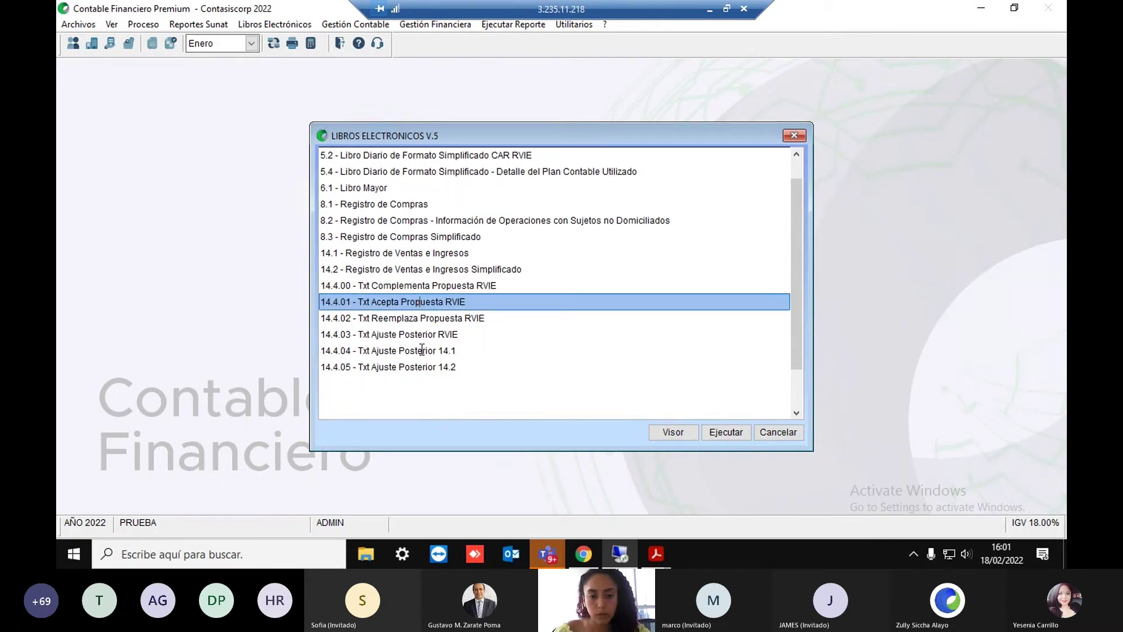
pyautogui.click(422, 350)
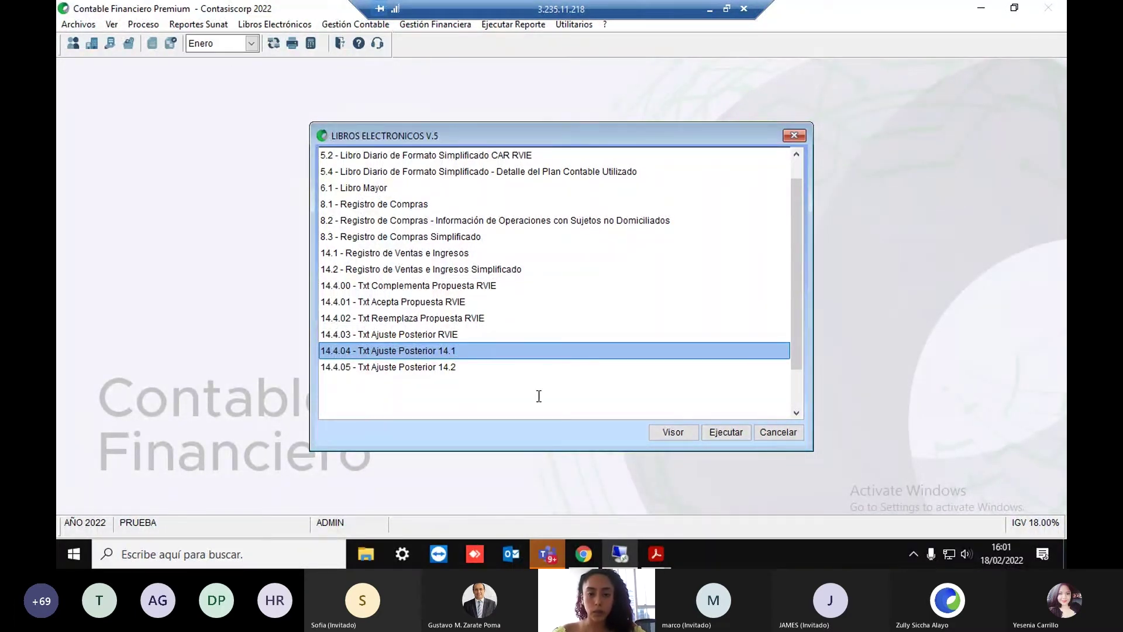
pyautogui.click(726, 433)
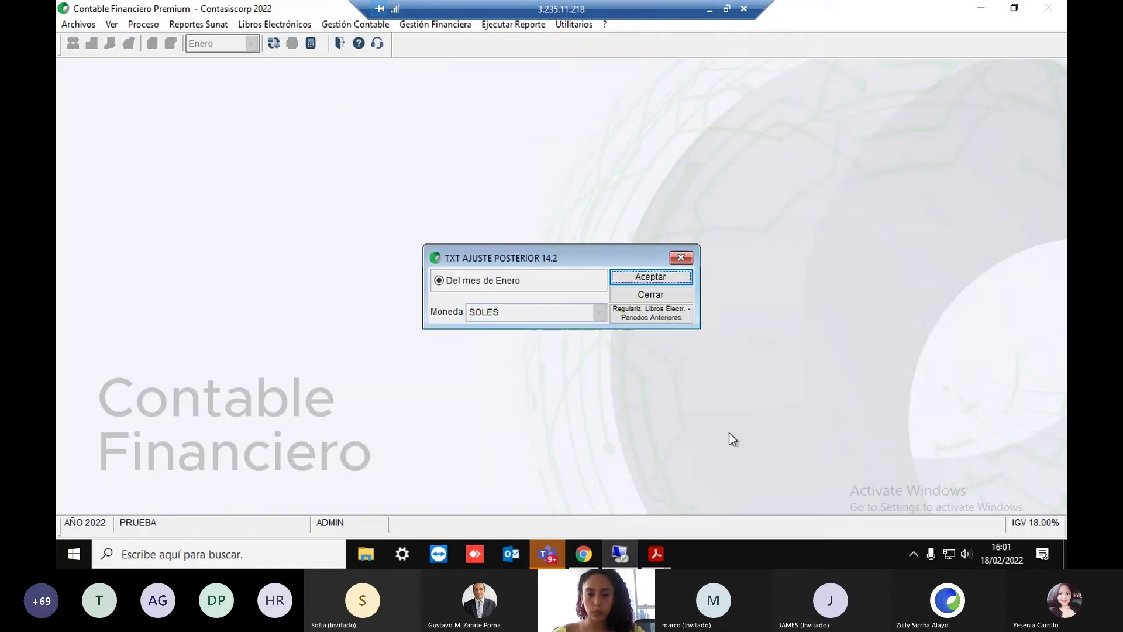
pyautogui.click(630, 275)
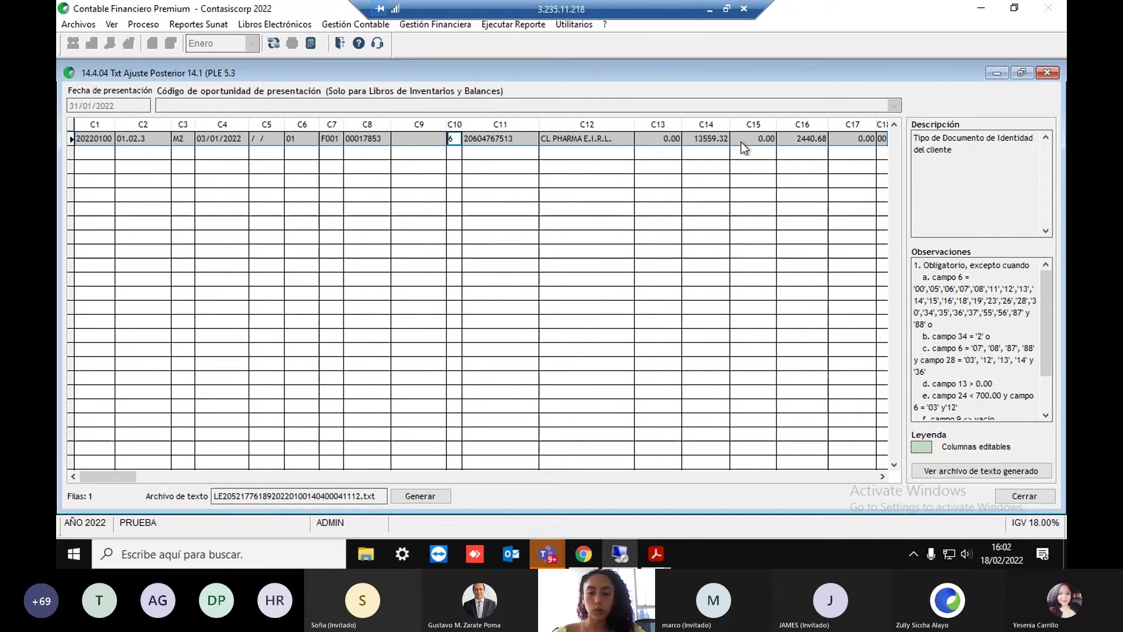
# Examine the columns of the 14.4.04 report across to C35, and close the report and the electronic books list
pyautogui.click(882, 478)
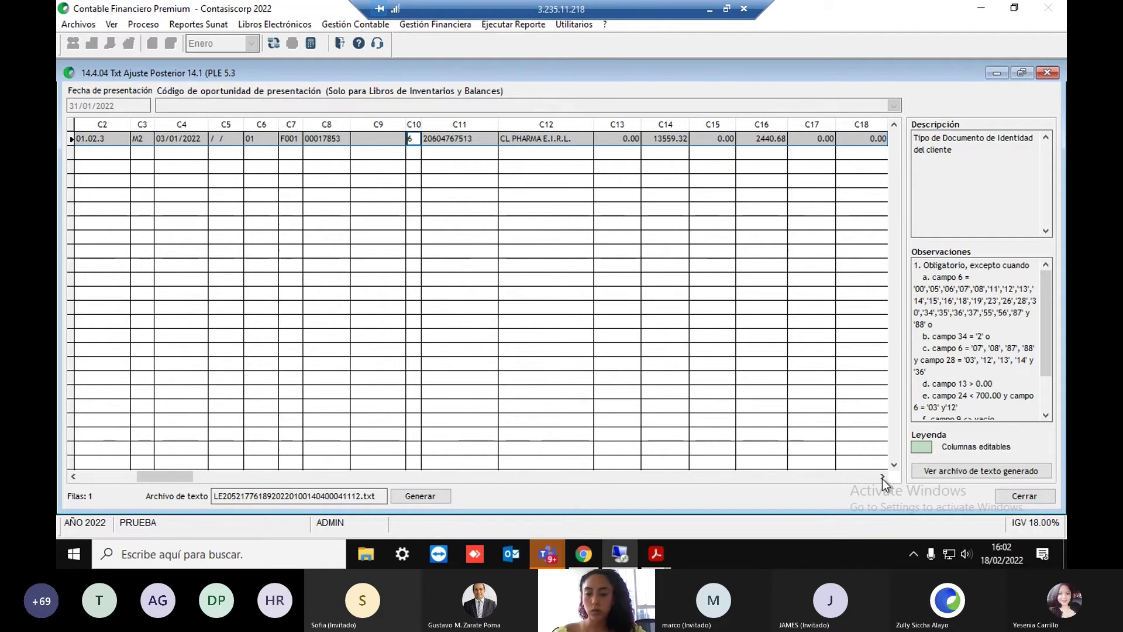
pyautogui.click(883, 478)
pyautogui.click(882, 478)
pyautogui.moveTo(336, 476); pyautogui.dragTo(851, 477)
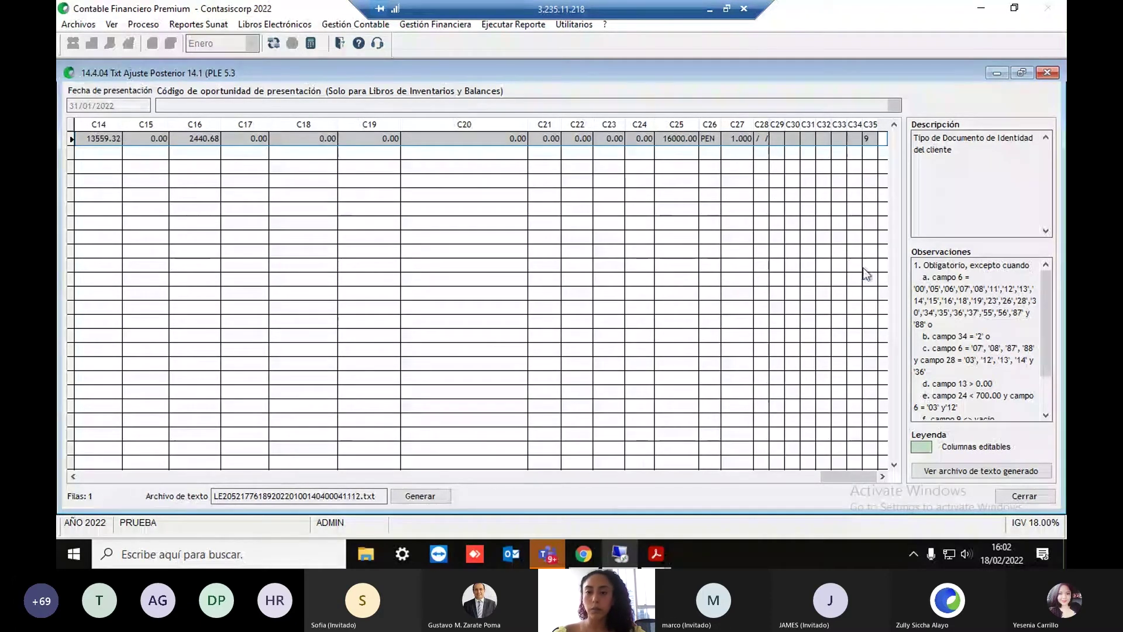
pyautogui.click(870, 139)
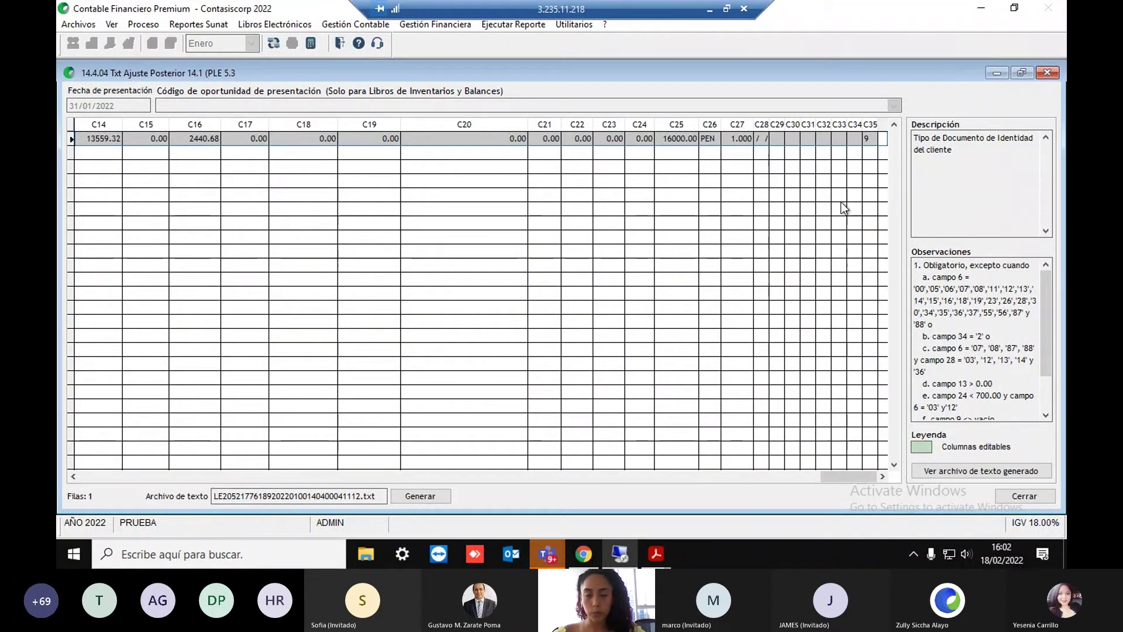
pyautogui.click(421, 476)
pyautogui.click(130, 477)
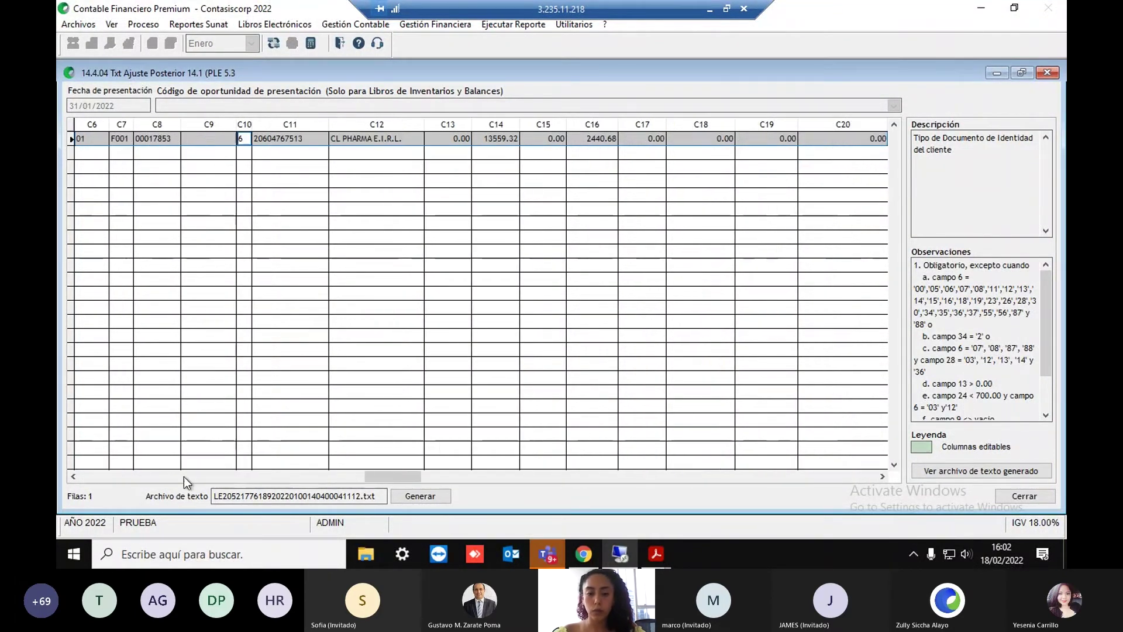
pyautogui.click(1047, 73)
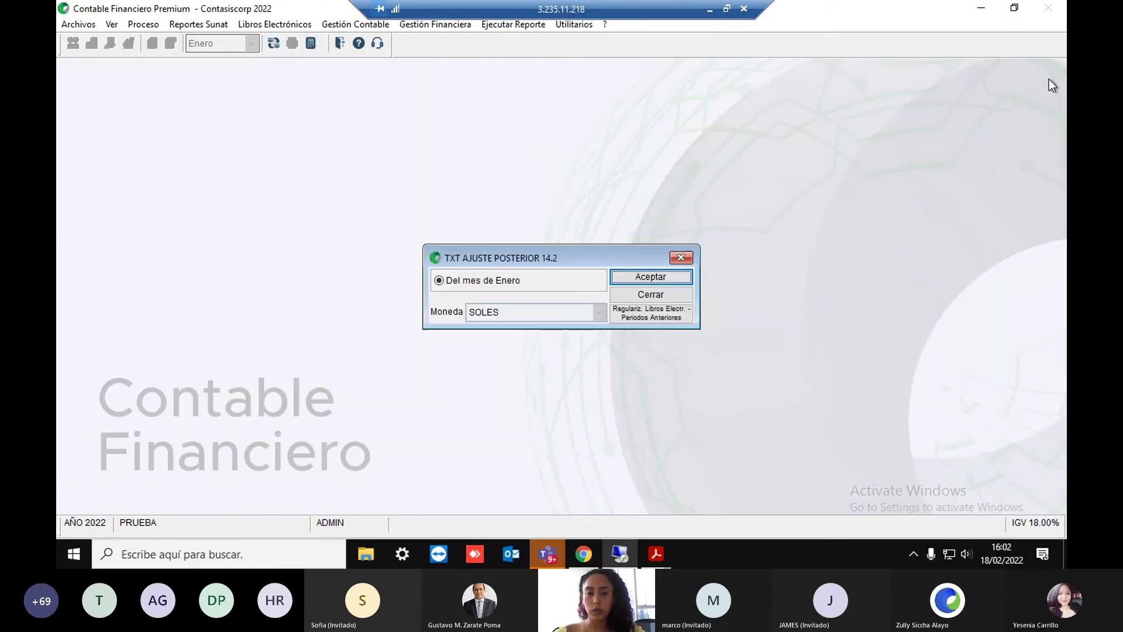
pyautogui.click(682, 299)
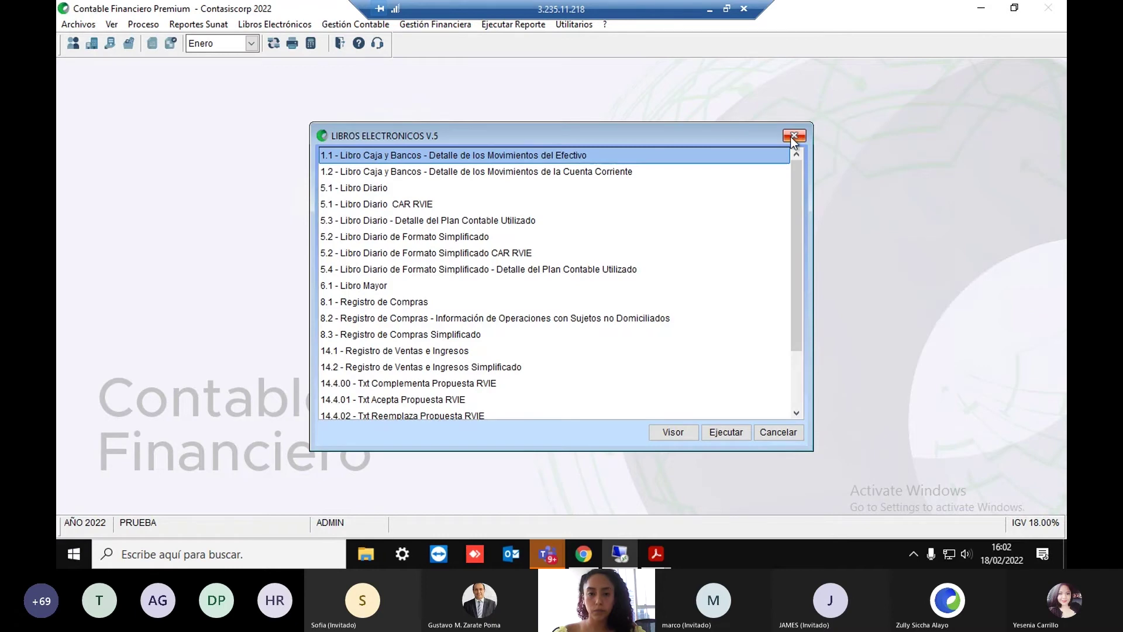
pyautogui.click(794, 136)
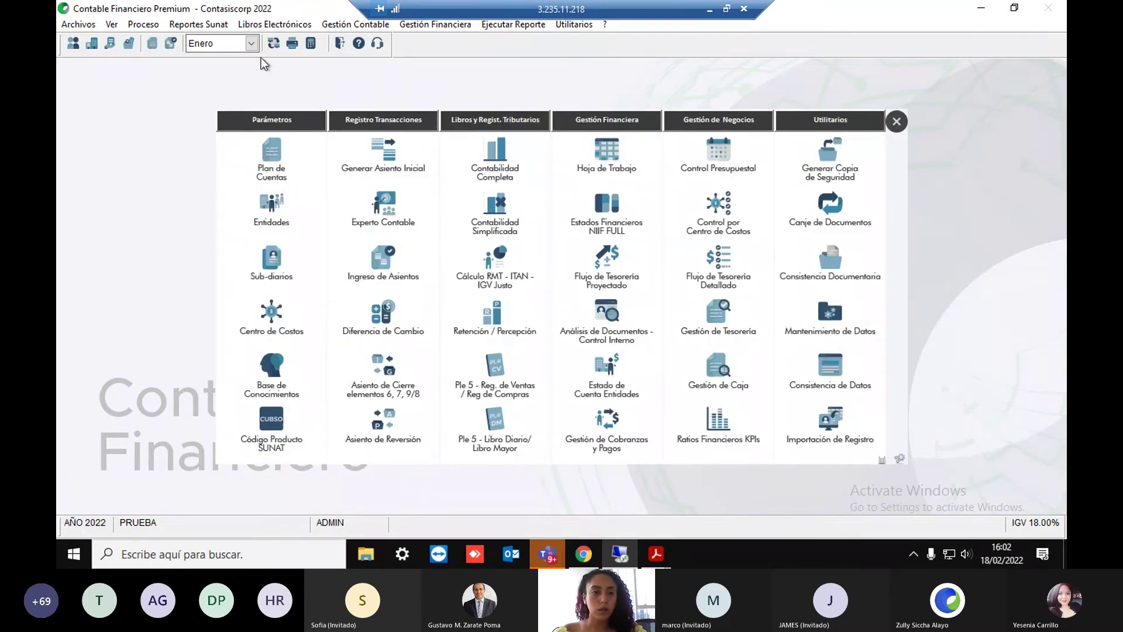
# Open entry 3 of sub-diary 02, Ventas e Ingresos, in the Enero journal entry capture
pyautogui.click(398, 272)
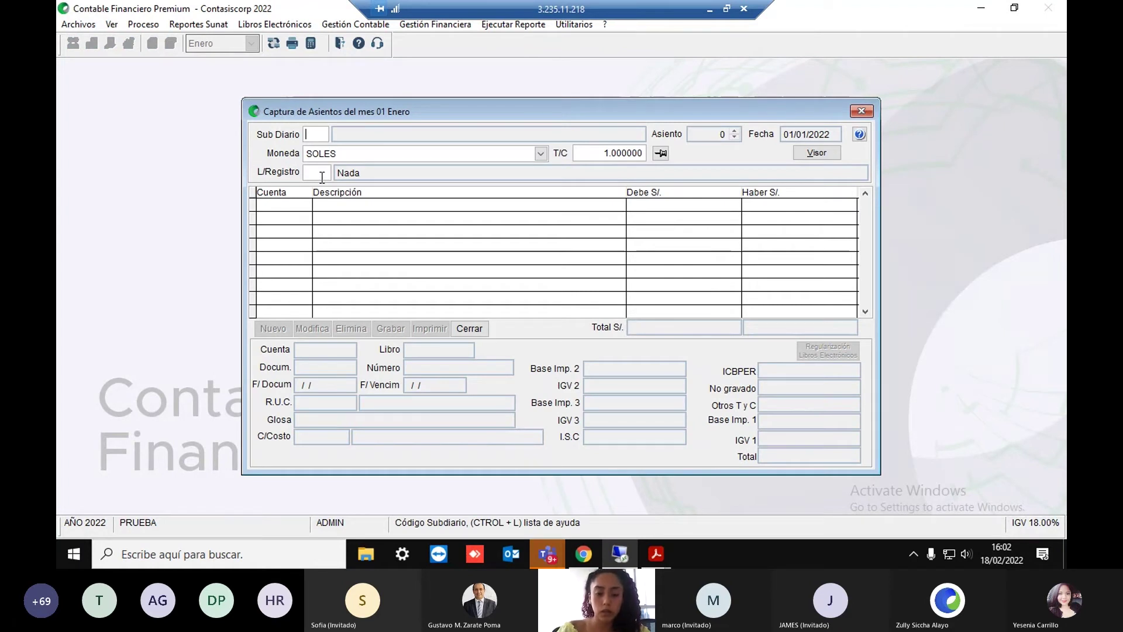
pyautogui.write('02')
pyautogui.press('Return')
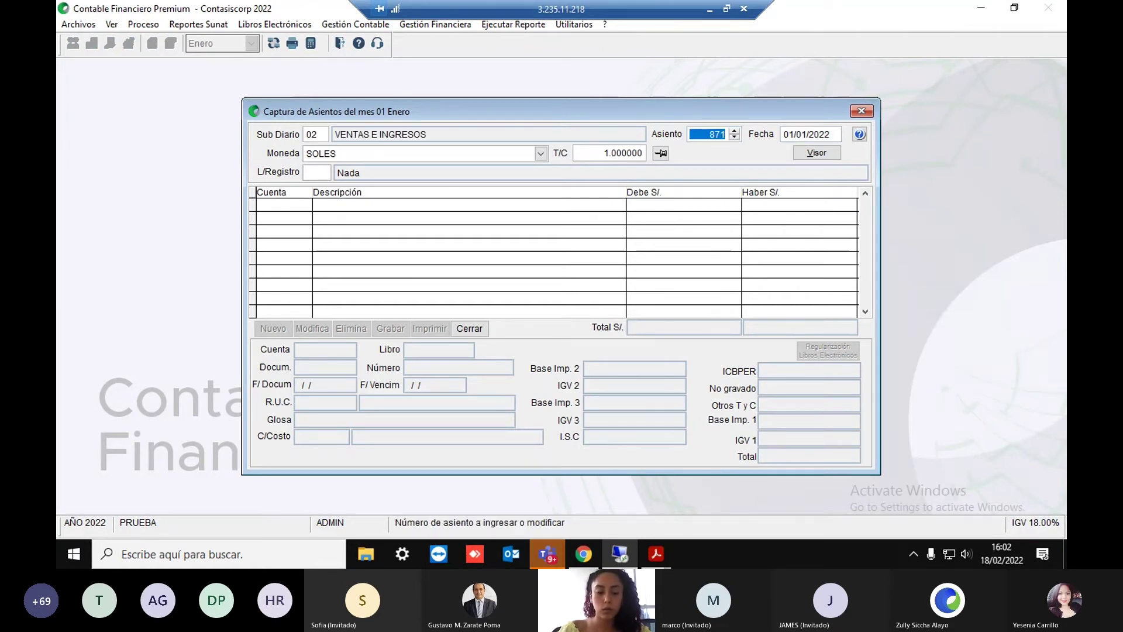
pyautogui.write('3')
pyautogui.press('Return')
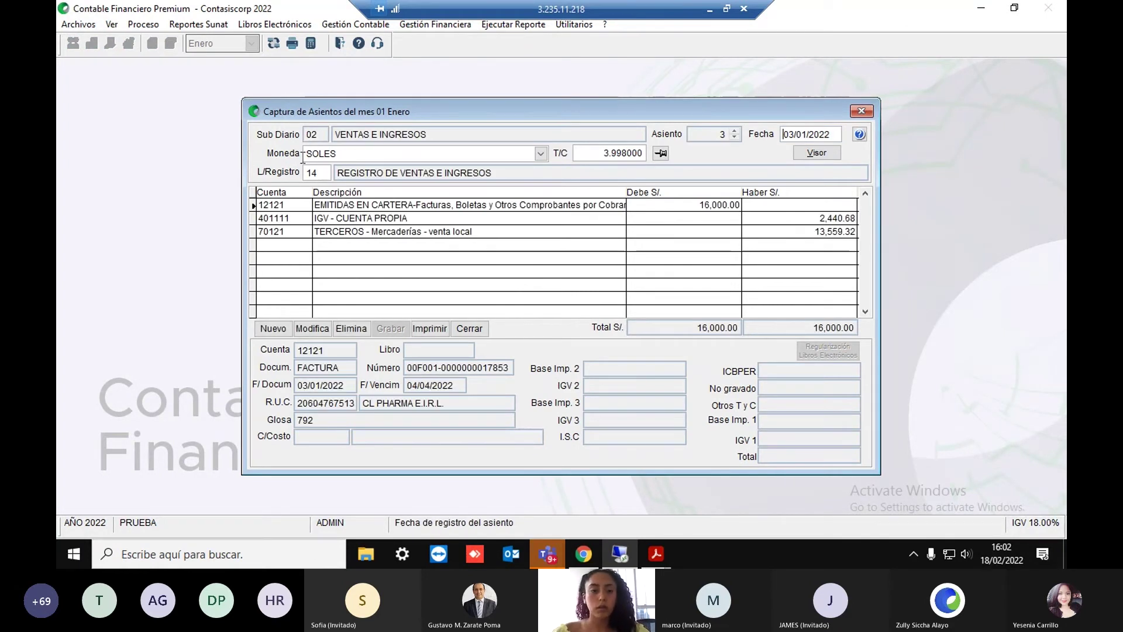
# Select the 401111 IGV - Cuenta Propia line, view its account modification form and close it
pyautogui.click(366, 218)
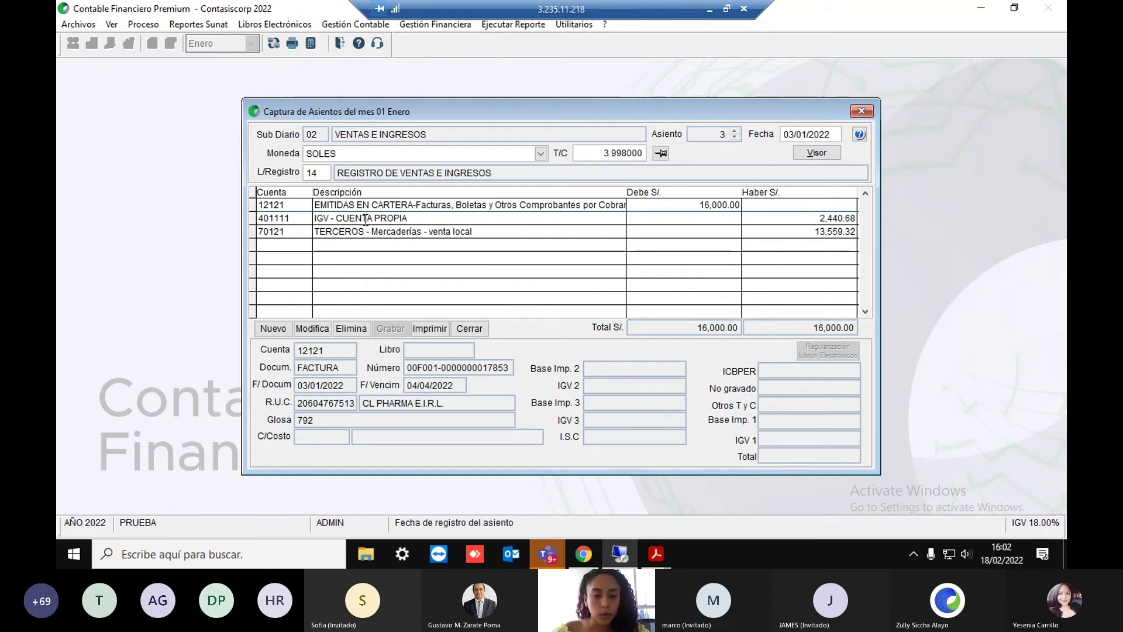
pyautogui.click(315, 332)
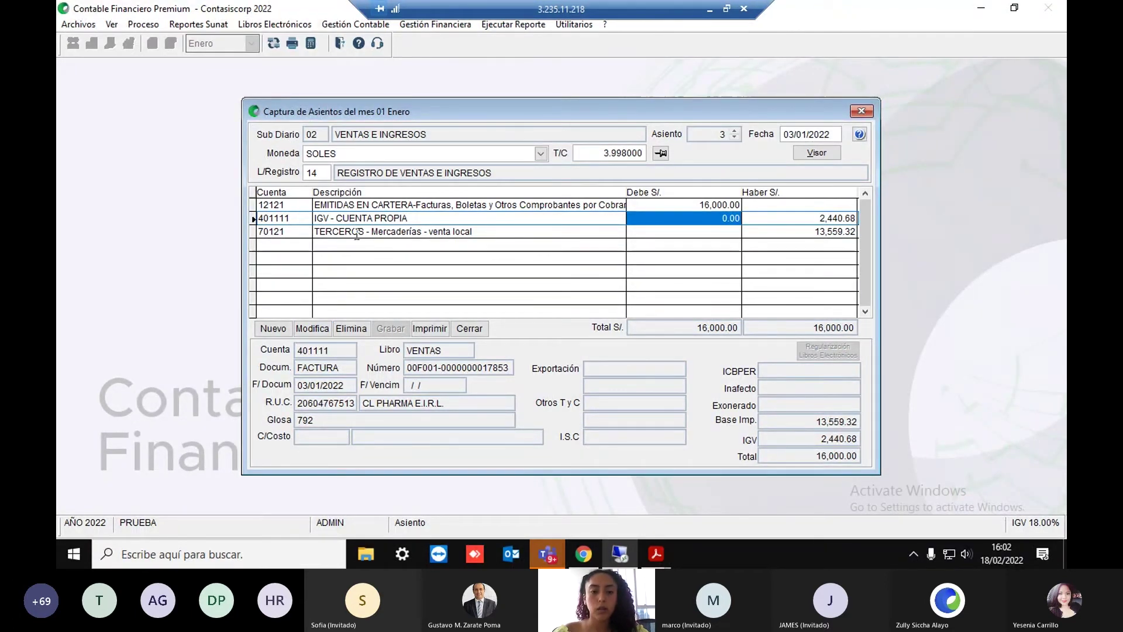
pyautogui.click(315, 329)
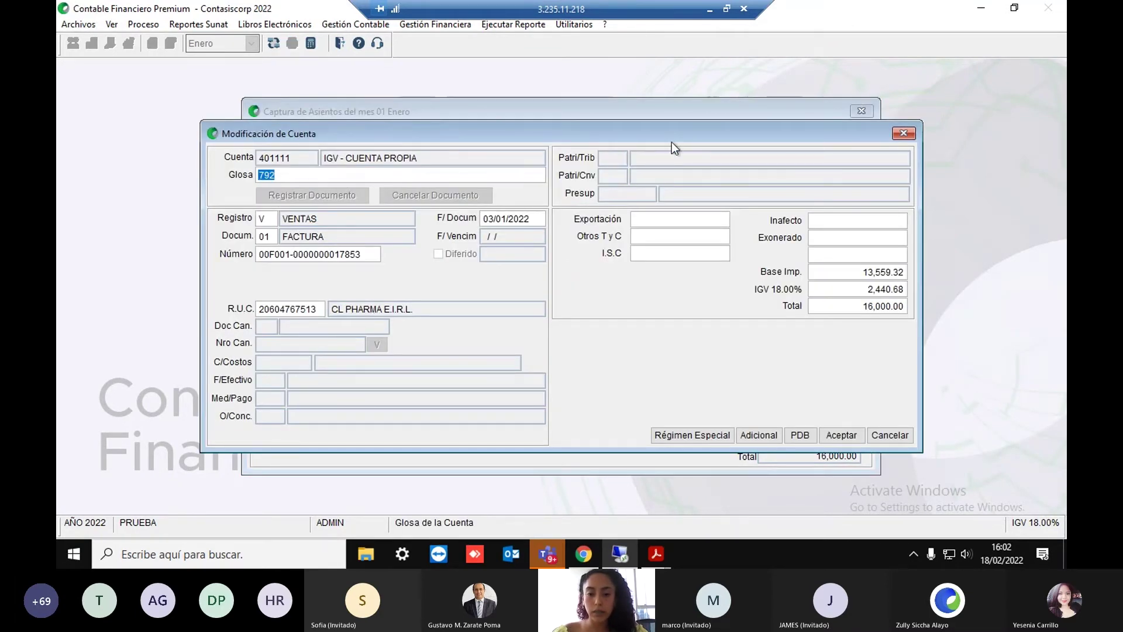
pyautogui.moveTo(671, 143); pyautogui.dragTo(534, 122)
pyautogui.click(751, 415)
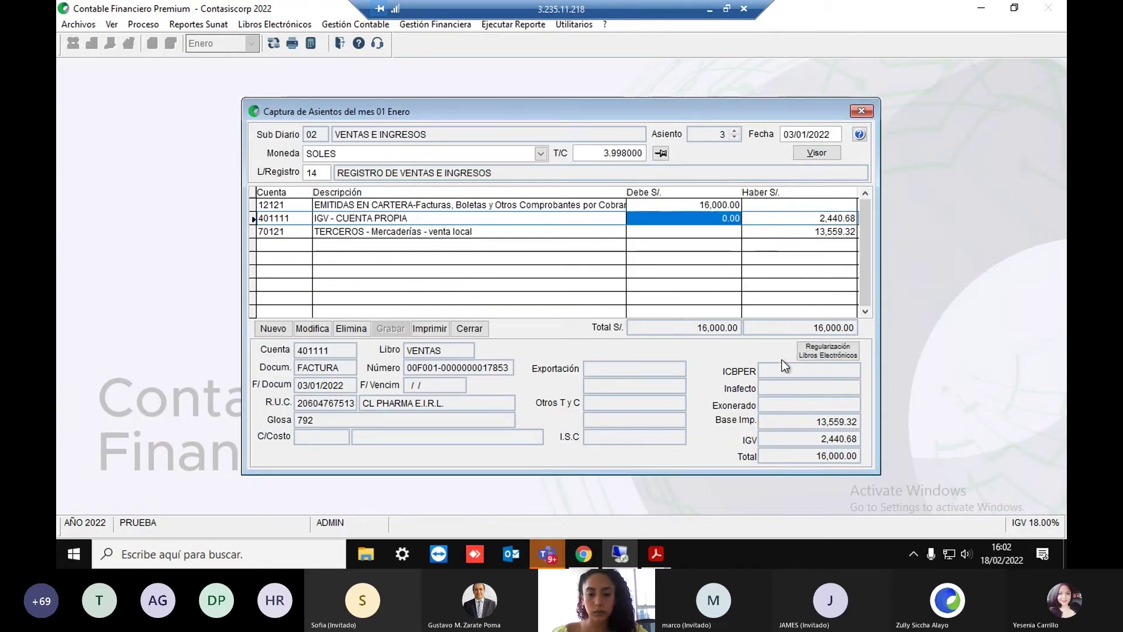
# Review the RVIE and Compras - Ventas situation options in the electronic books regularization, keeping options 1 and 9, and close it
pyautogui.click(834, 351)
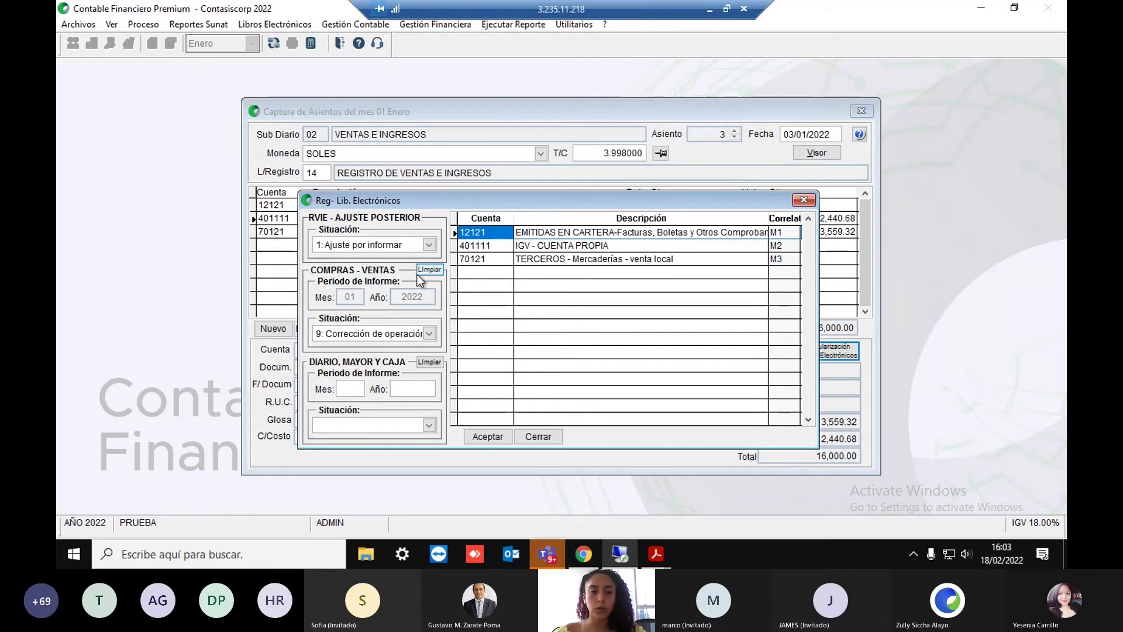
pyautogui.click(430, 245)
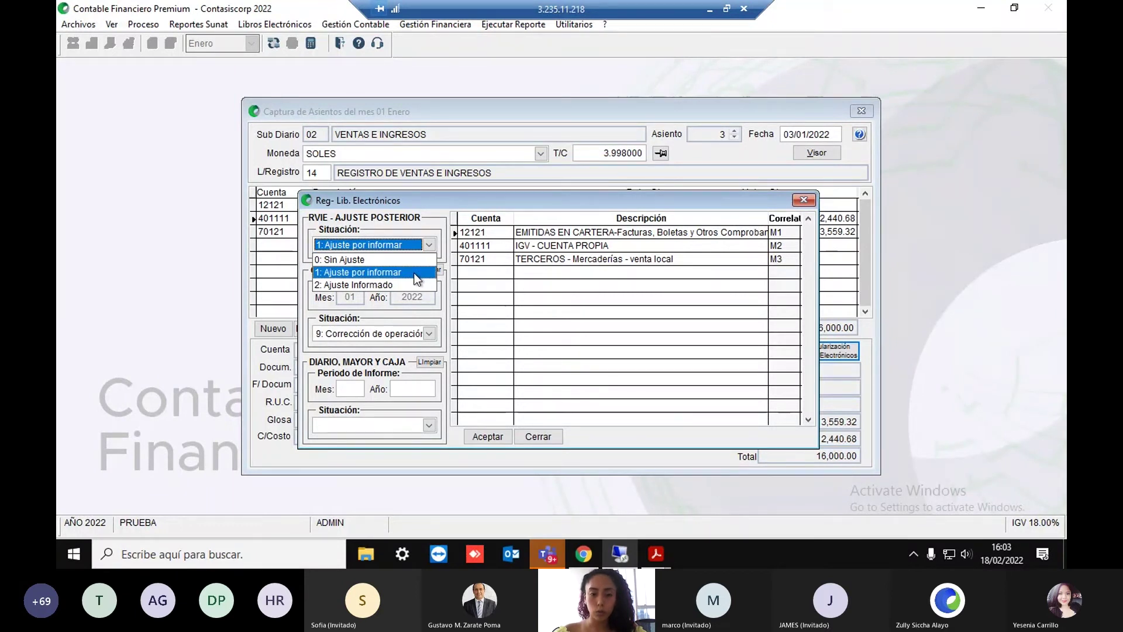
pyautogui.click(416, 274)
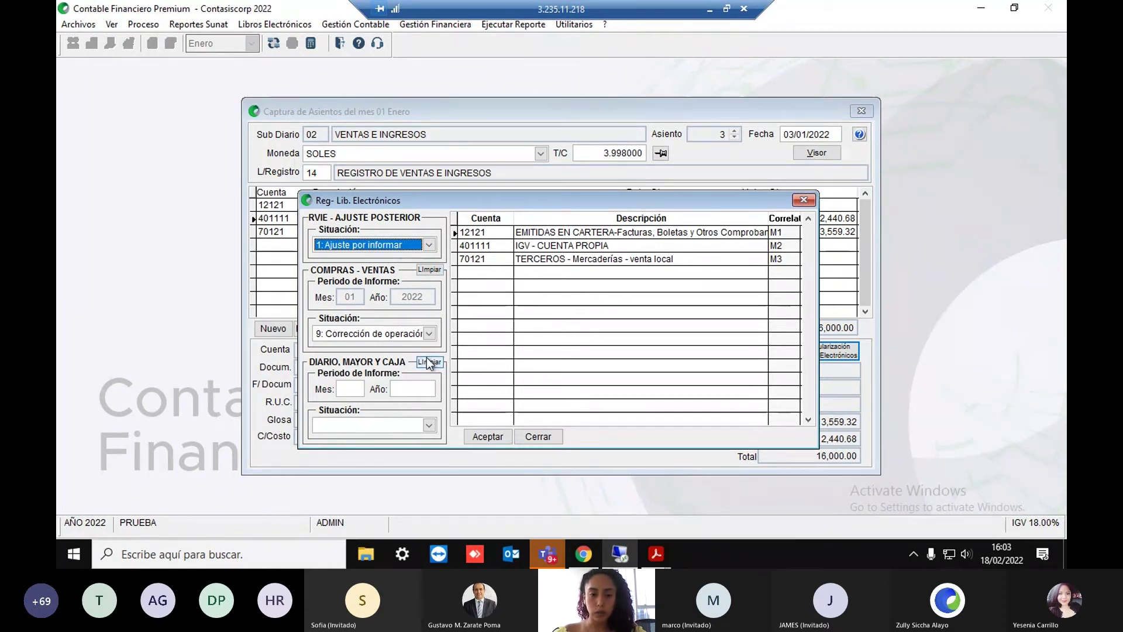
pyautogui.click(430, 333)
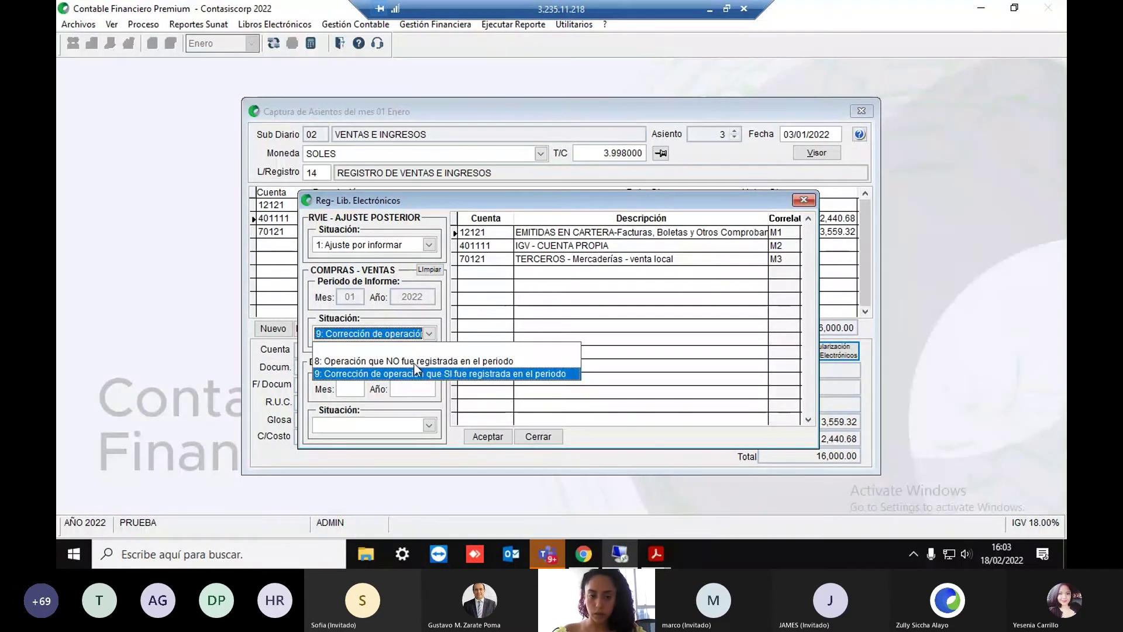
pyautogui.click(499, 375)
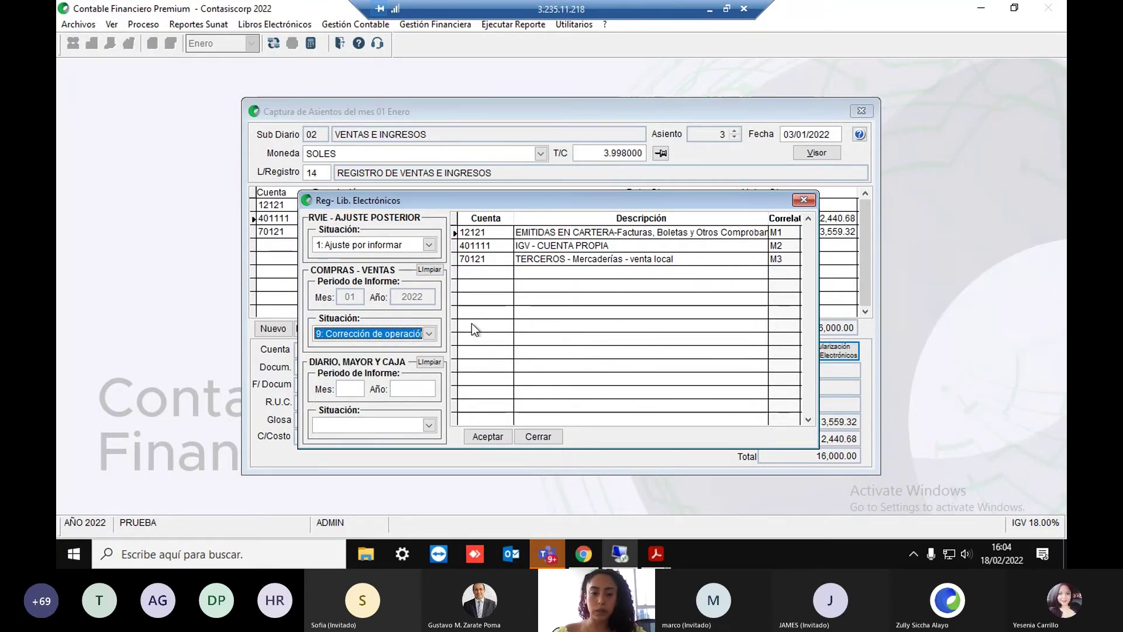
pyautogui.click(804, 200)
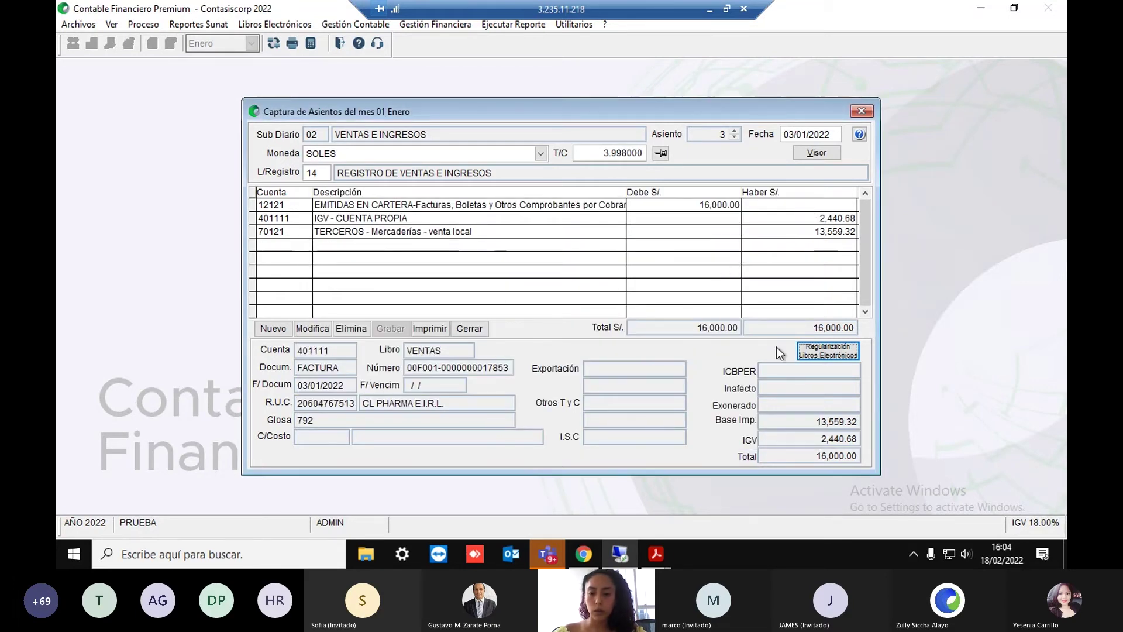
# Accept the electronic books regularization for the IGV line and save the entry, closing the entry capture
pyautogui.click(827, 351)
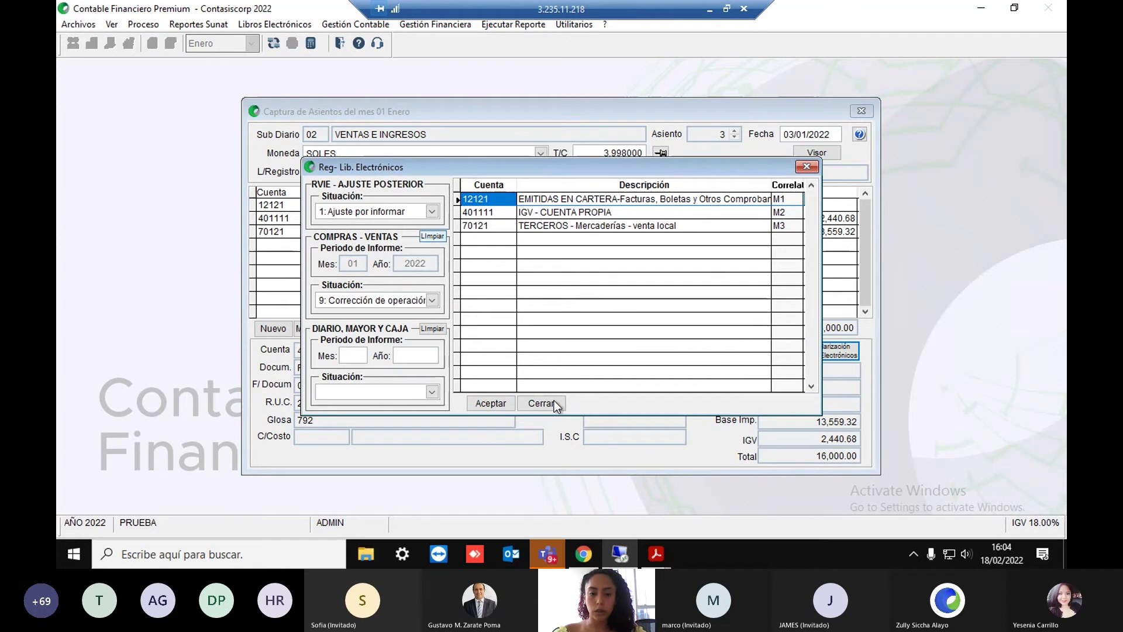
pyautogui.click(491, 404)
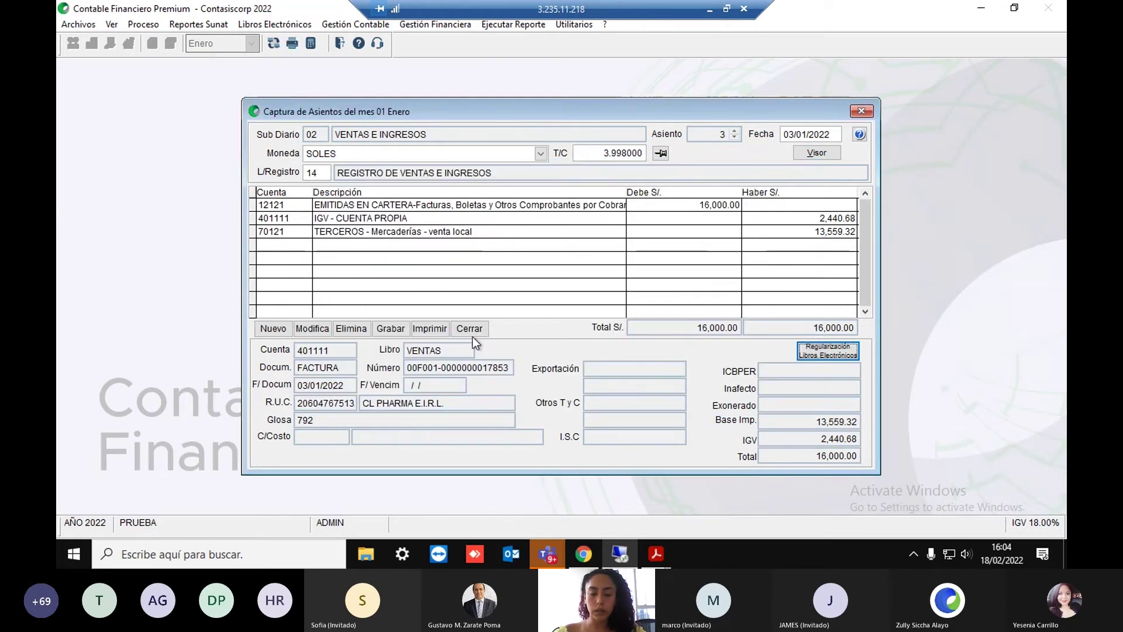
pyautogui.click(396, 329)
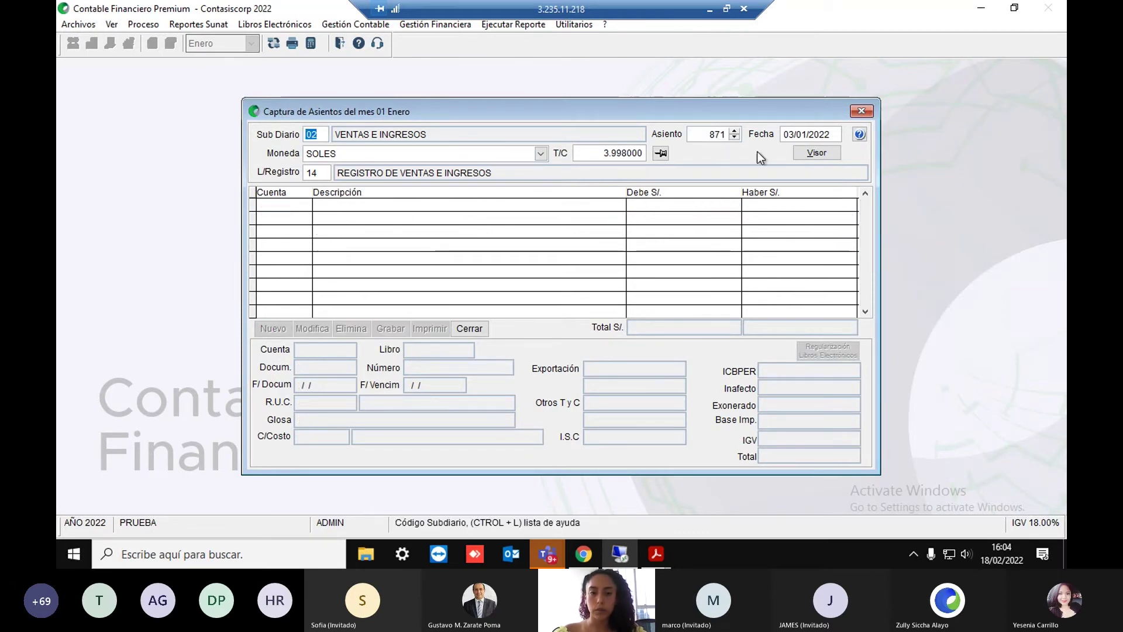
pyautogui.click(860, 111)
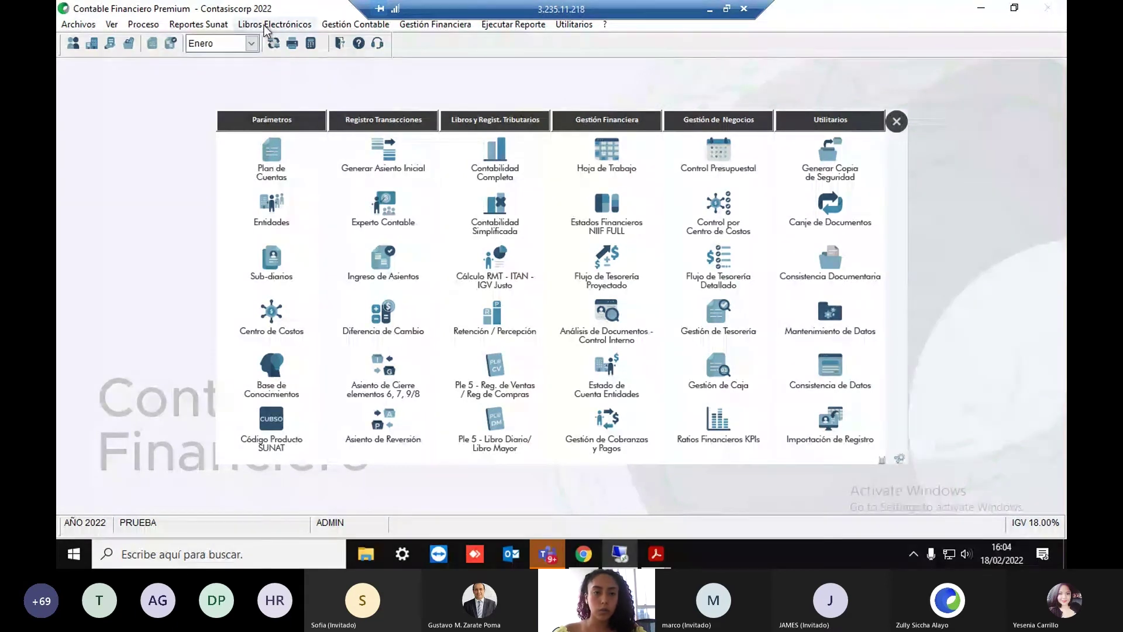
# Run the 14.4.04 - Txt Ajuste Posterior 14.1 electronic book for the month of Enero in soles
pyautogui.click(287, 26)
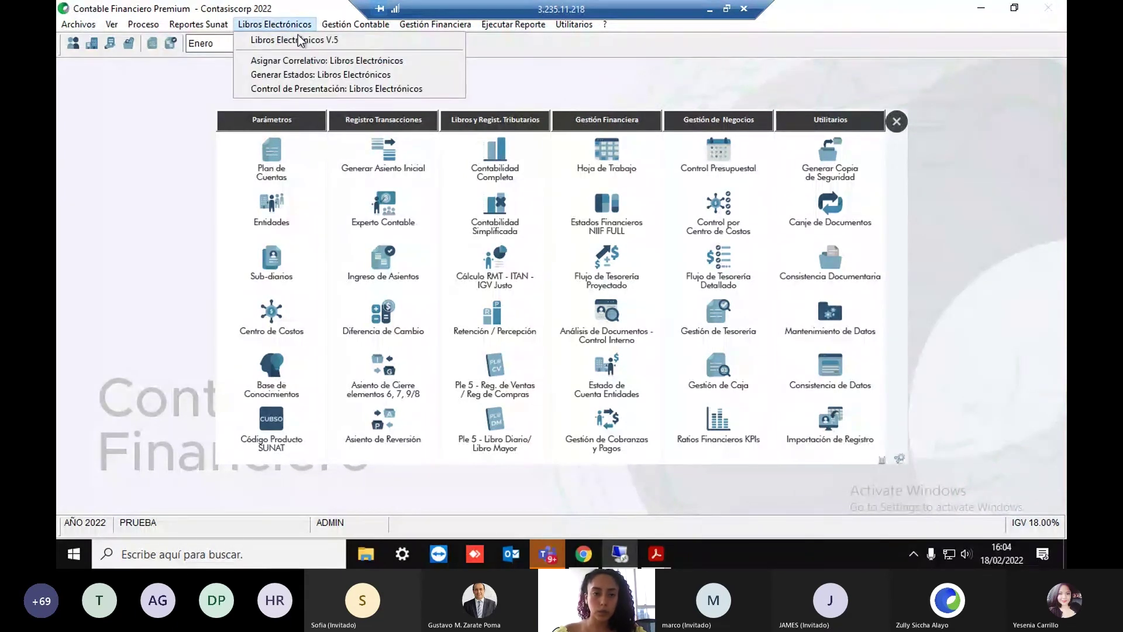
pyautogui.click(300, 40)
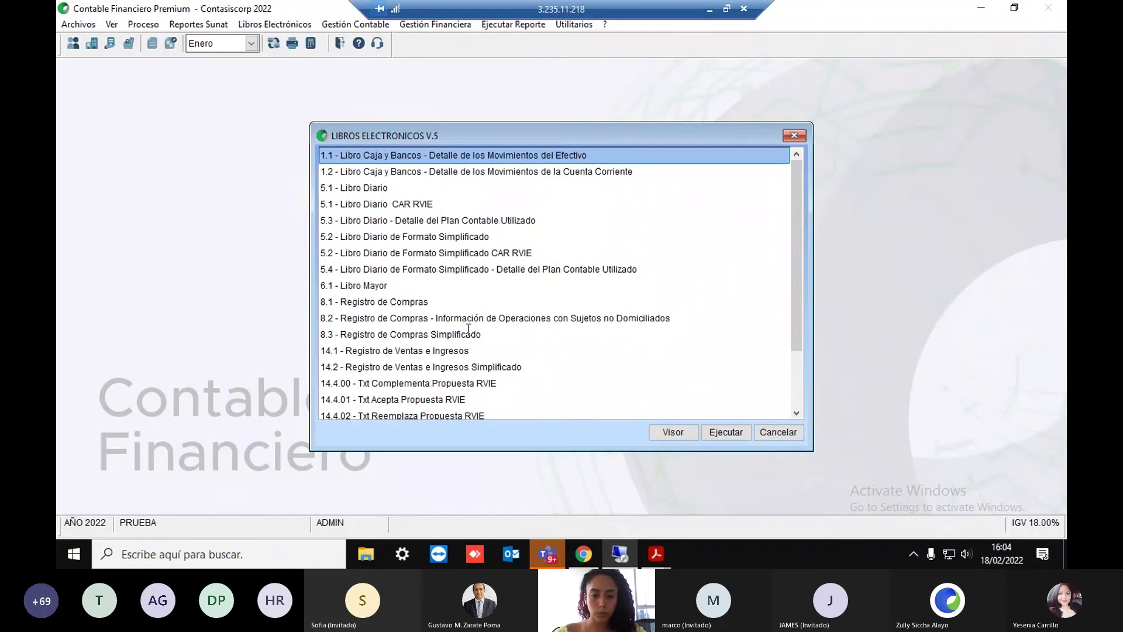
pyautogui.scroll(-3, 751, 269)
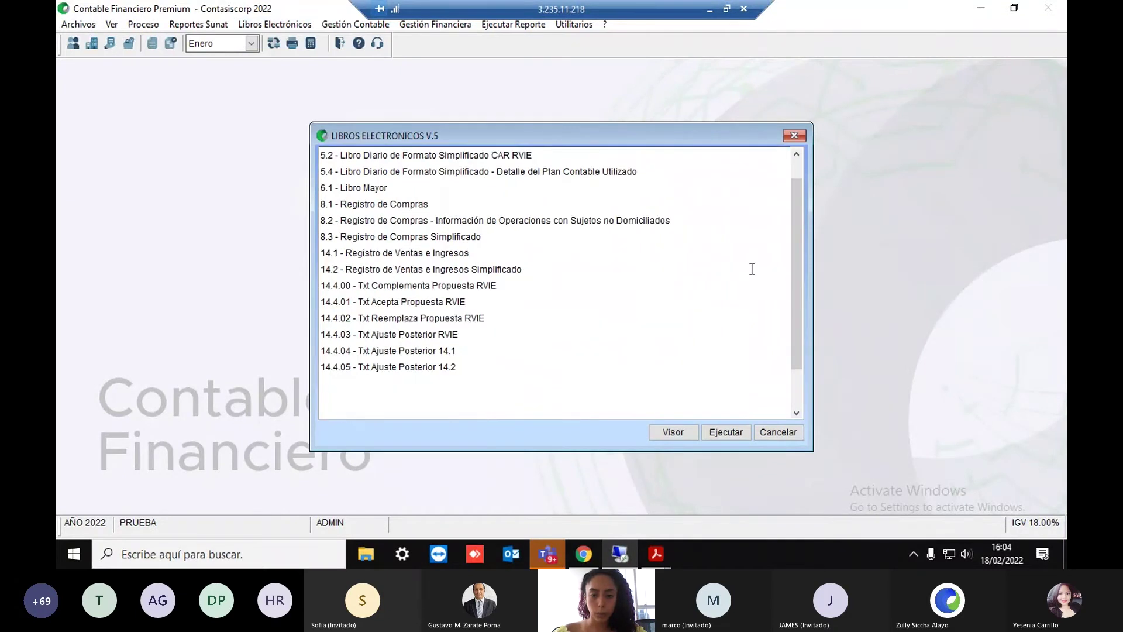
pyautogui.click(427, 351)
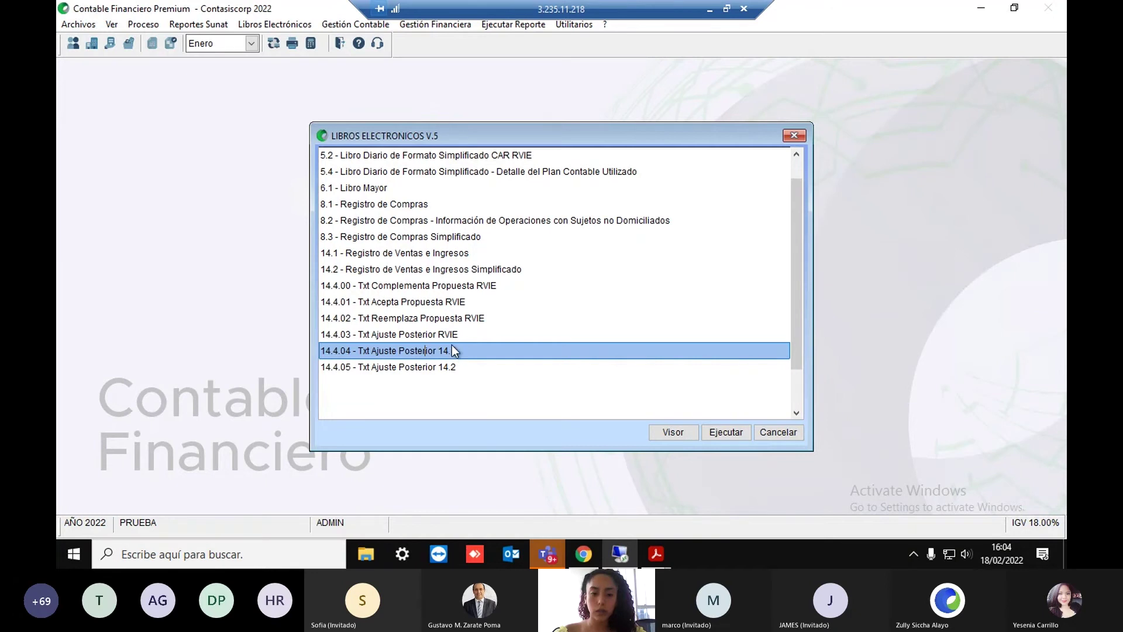
pyautogui.click(436, 335)
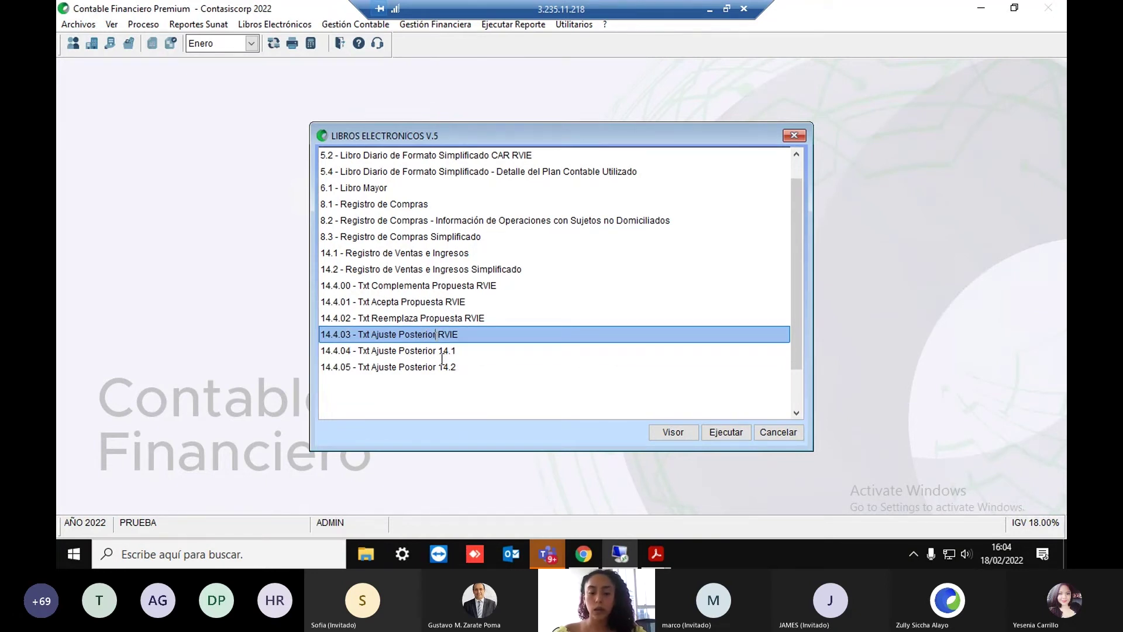
pyautogui.click(451, 353)
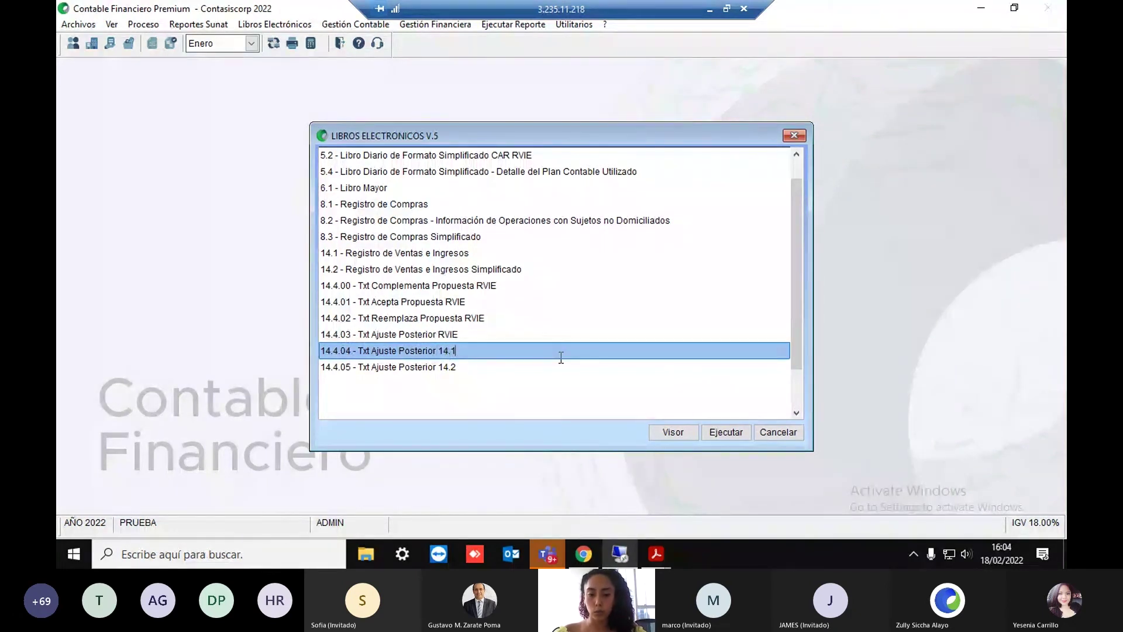
pyautogui.click(725, 433)
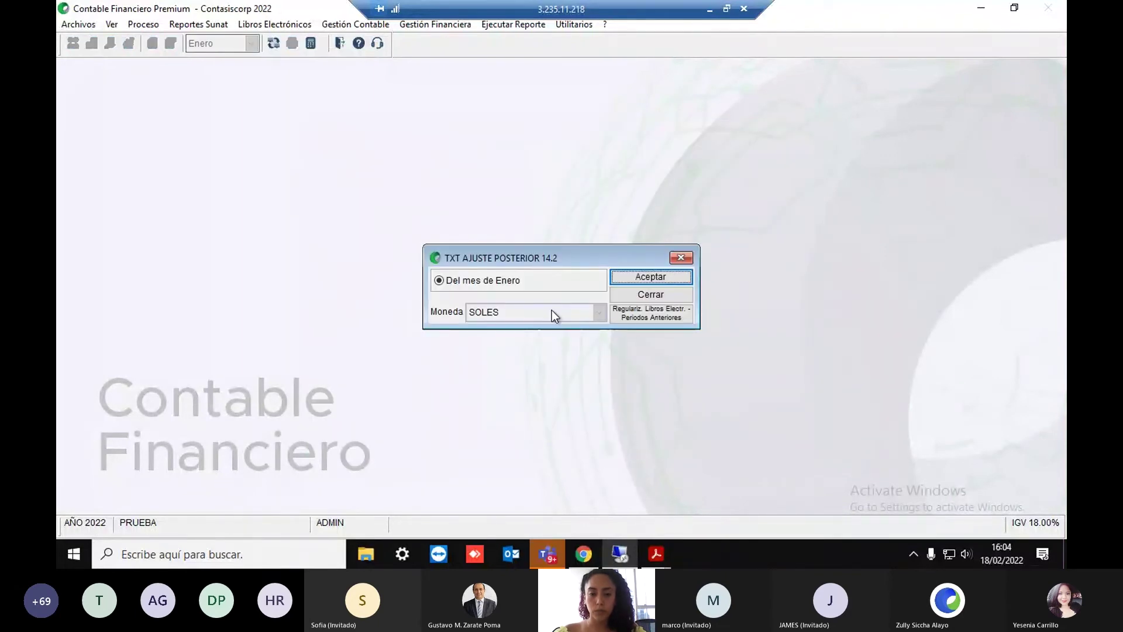
pyautogui.click(630, 280)
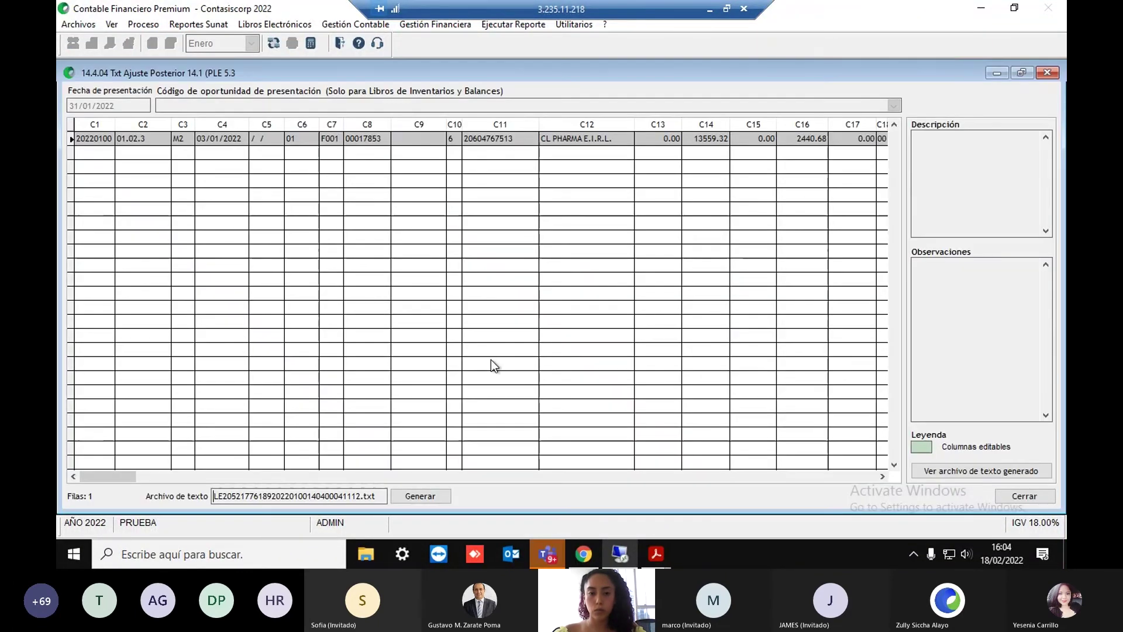
# Review the listed voucher's columns in the 14.4.04 posterior adjustment book and close the book with its options dialog
pyautogui.click(363, 138)
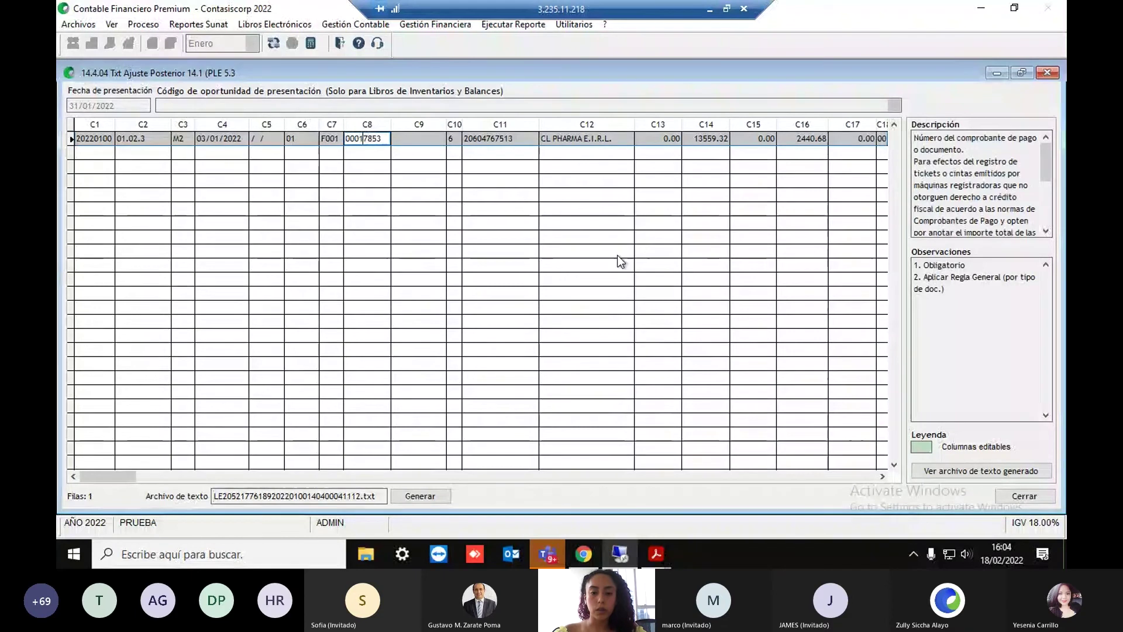
pyautogui.moveTo(136, 475); pyautogui.dragTo(471, 475)
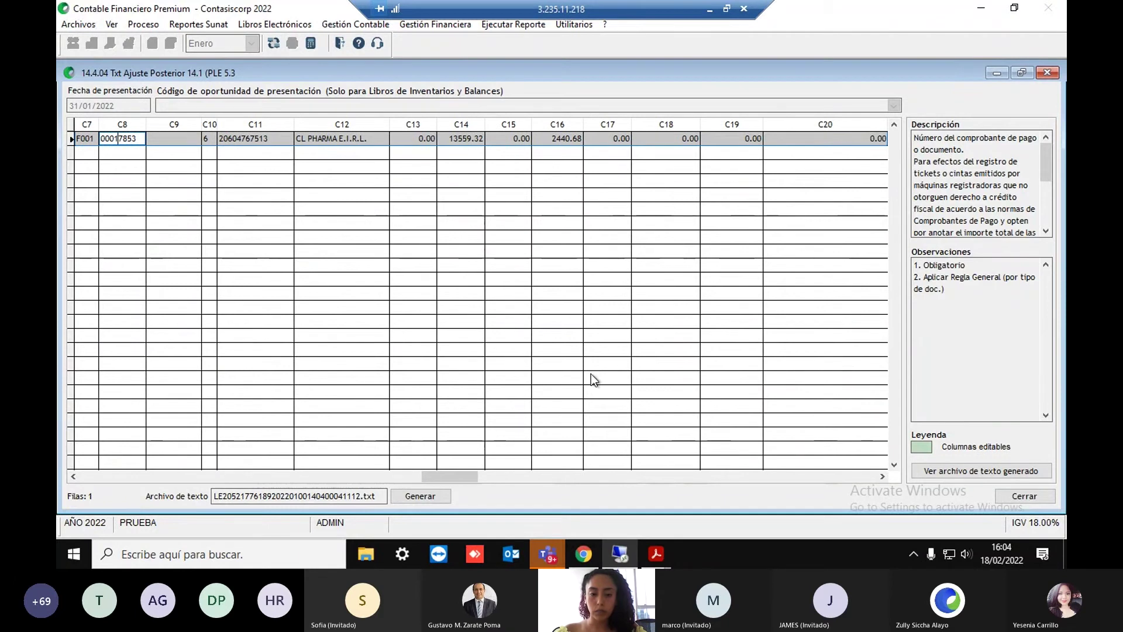
pyautogui.click(429, 498)
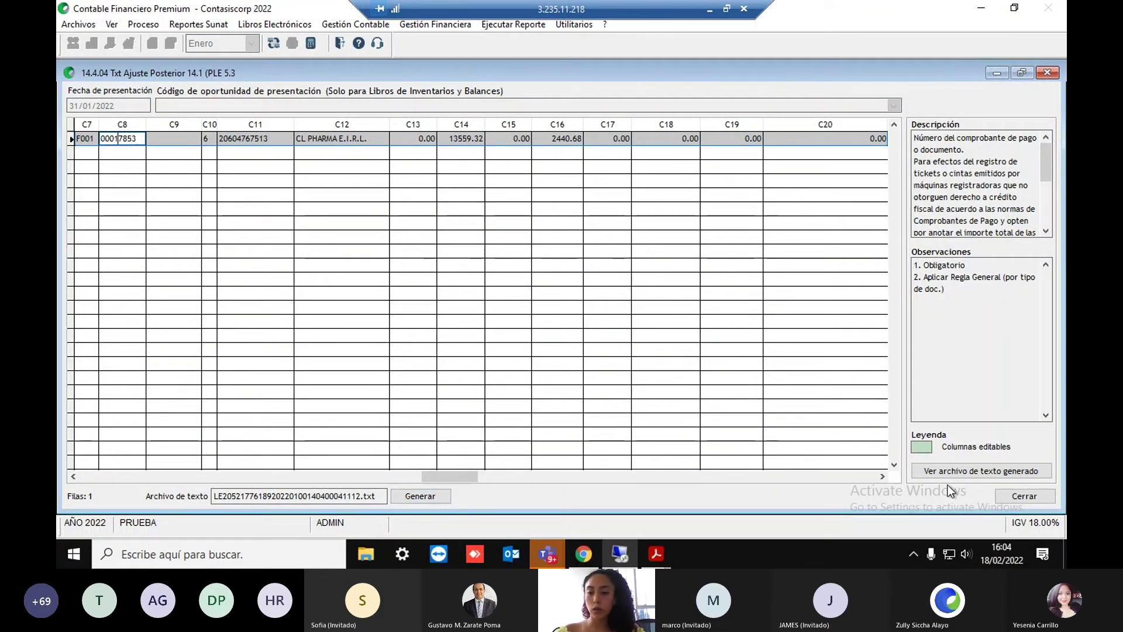
pyautogui.click(1025, 471)
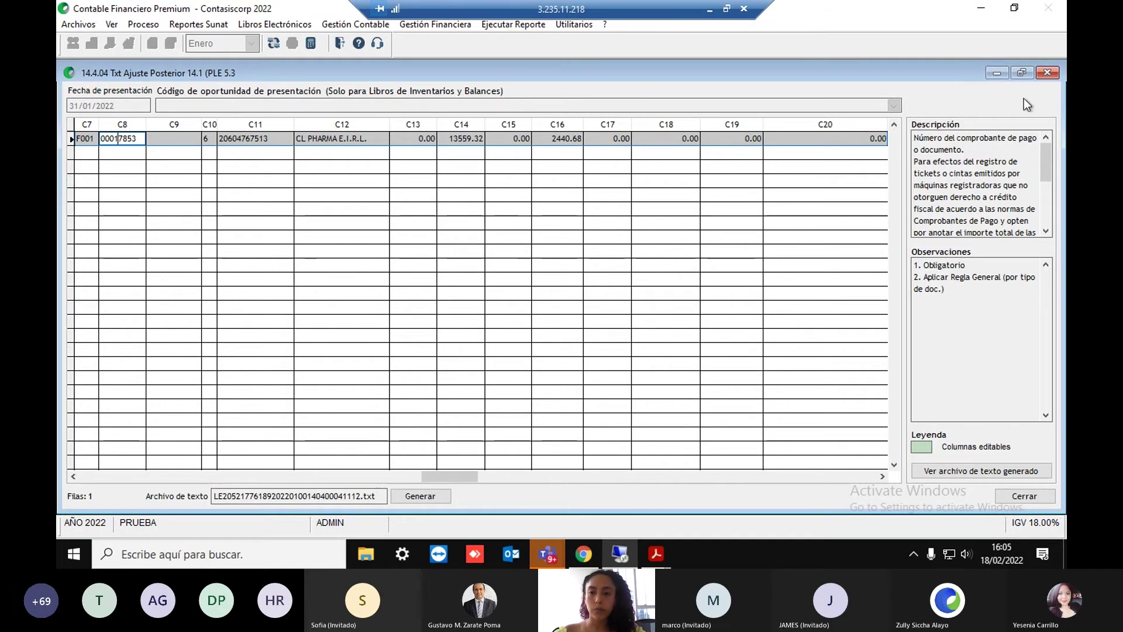
pyautogui.click(1046, 73)
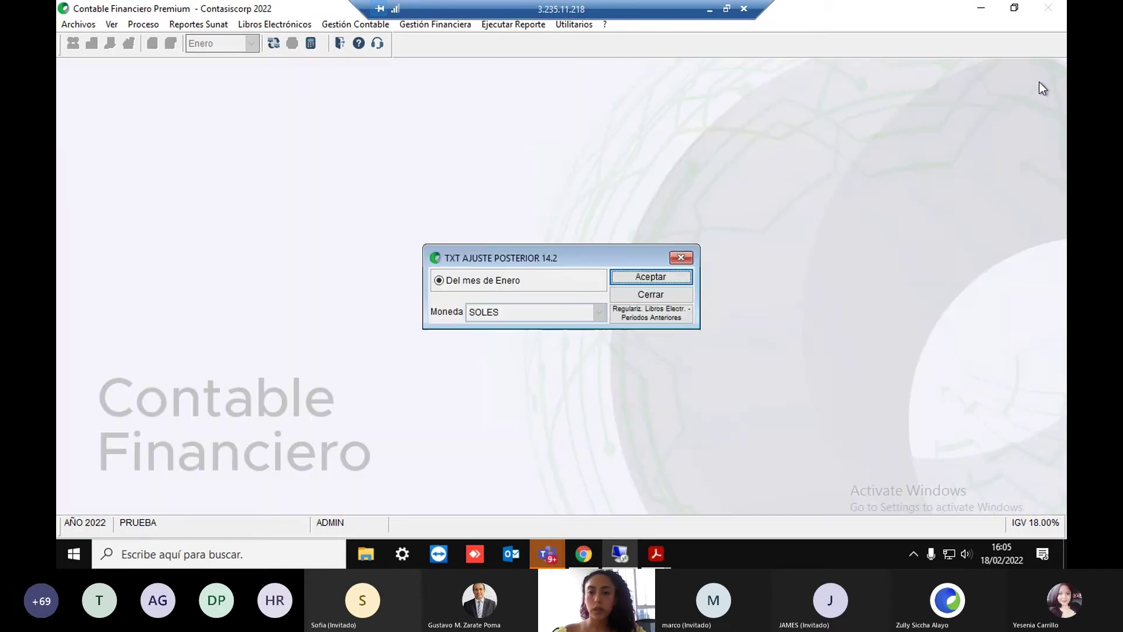
pyautogui.click(684, 258)
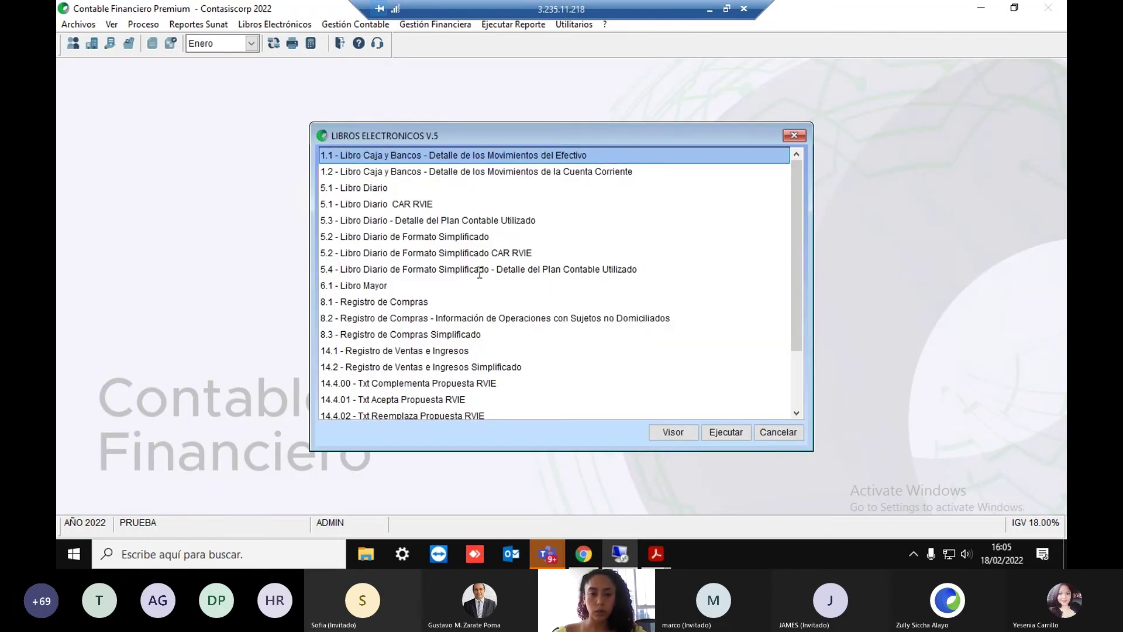
# Run the 5.1 - Libro Diario CAR RVIE electronic book for the month of Enero in soles
pyautogui.scroll(-2, 488, 296)
pyautogui.scroll(2, 488, 296)
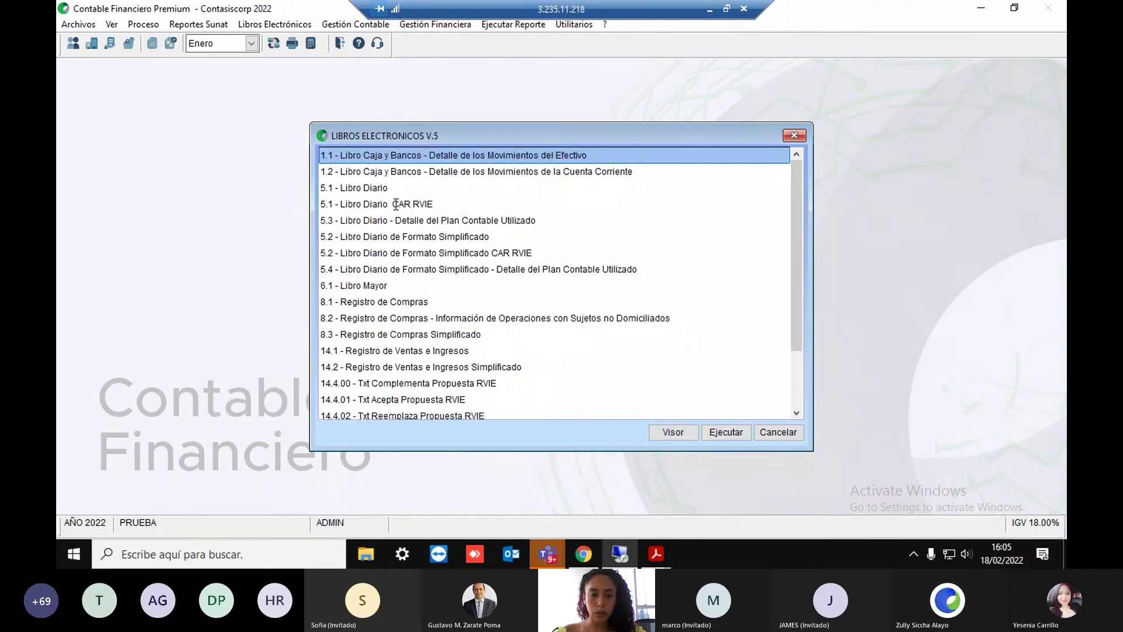
pyautogui.click(395, 205)
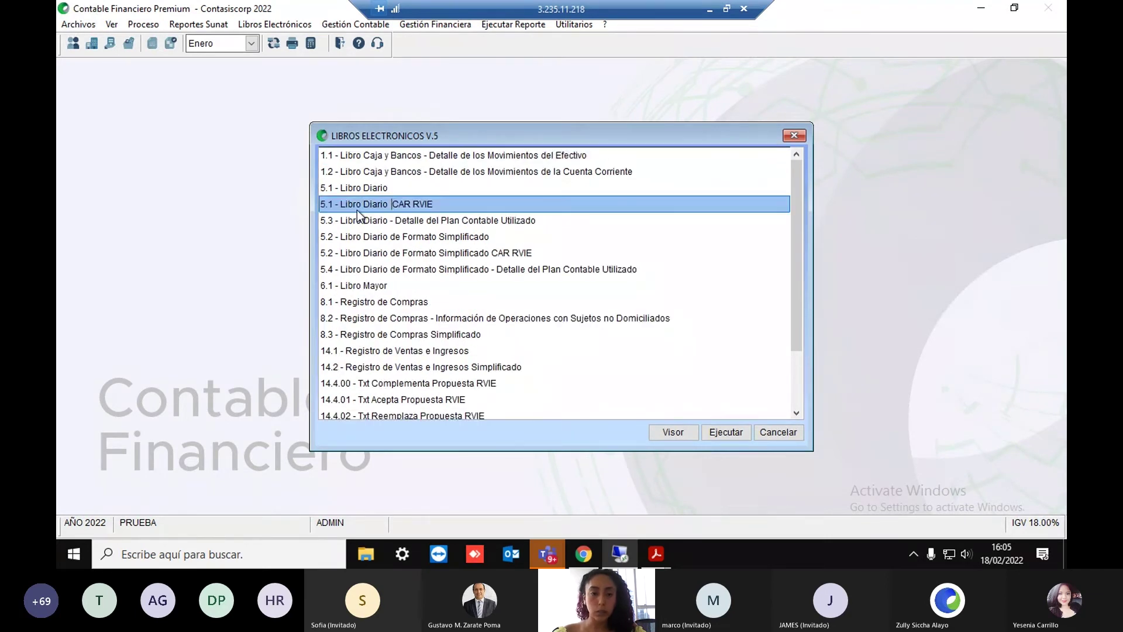
pyautogui.doubleClick(416, 208)
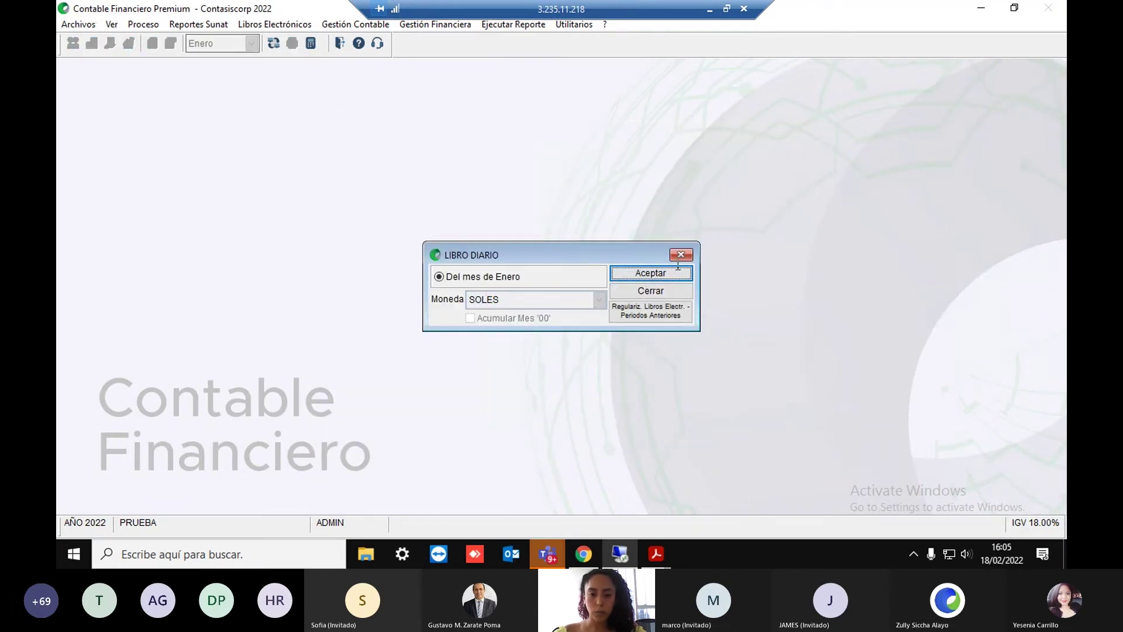
pyautogui.click(650, 273)
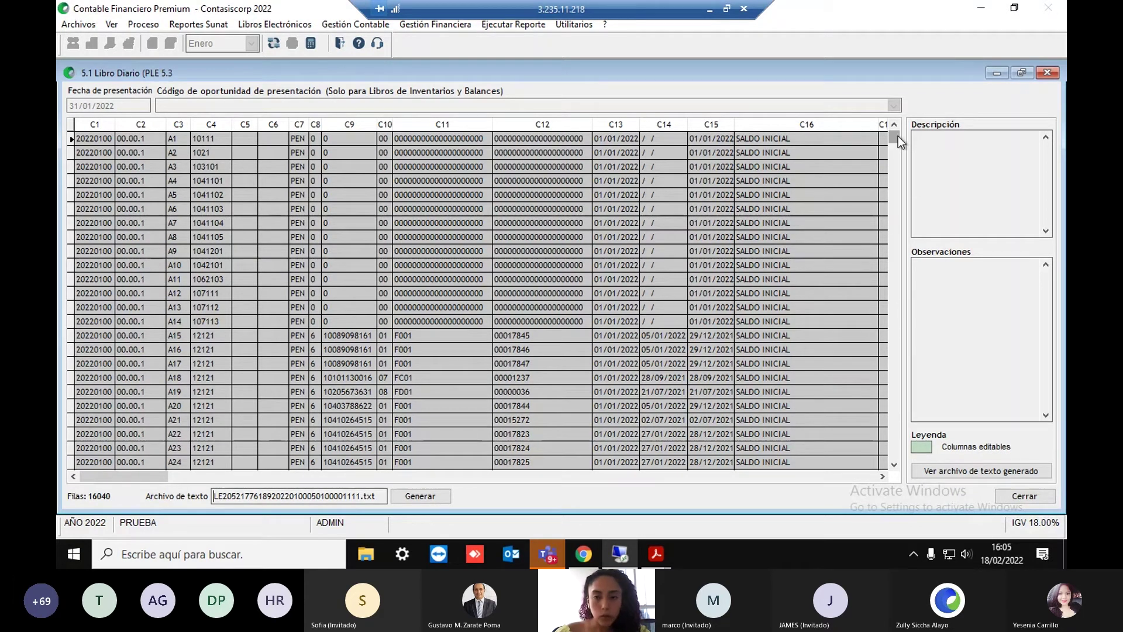
# Examine the Libro Diario rows and columns through C21, and close the book with its options dialog
pyautogui.moveTo(895, 140); pyautogui.dragTo(893, 151)
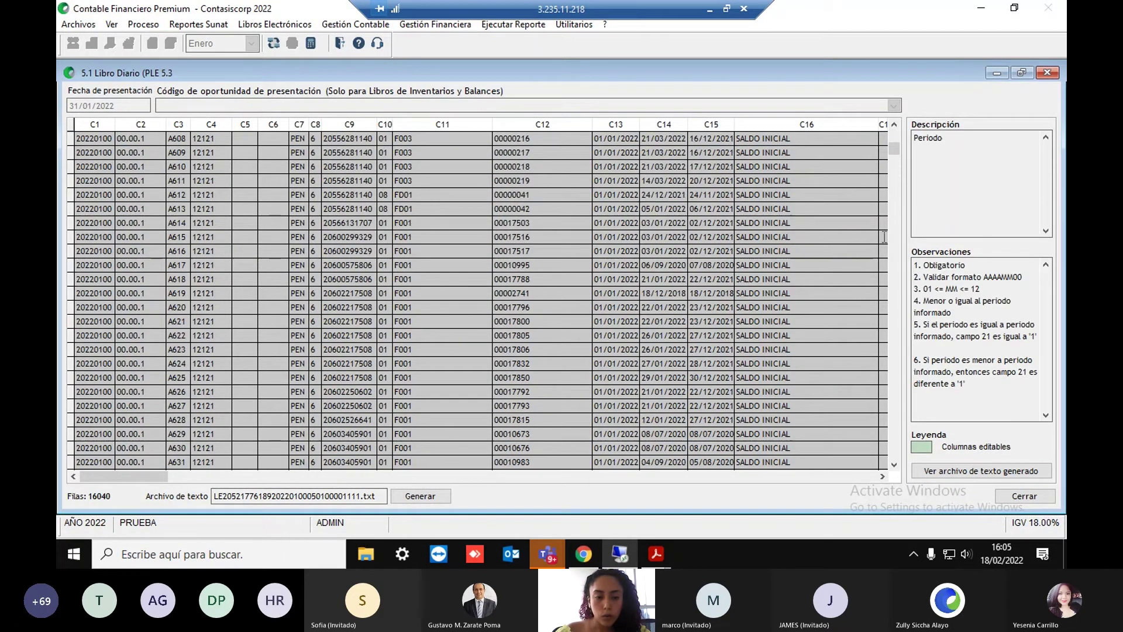
pyautogui.scroll(-1, 880, 272)
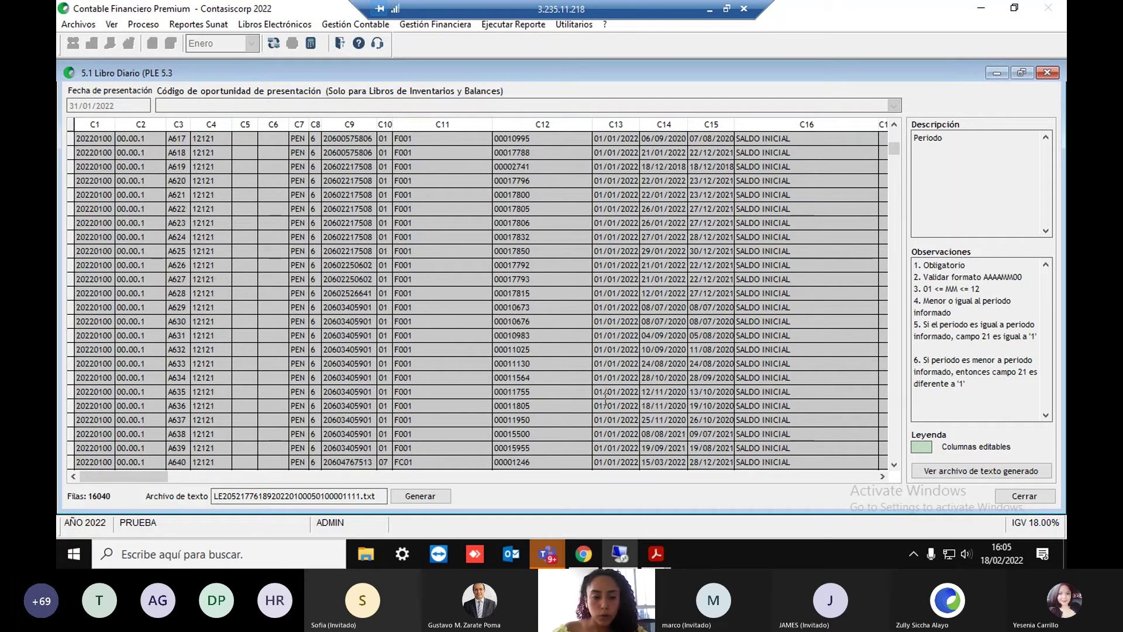
pyautogui.click(430, 476)
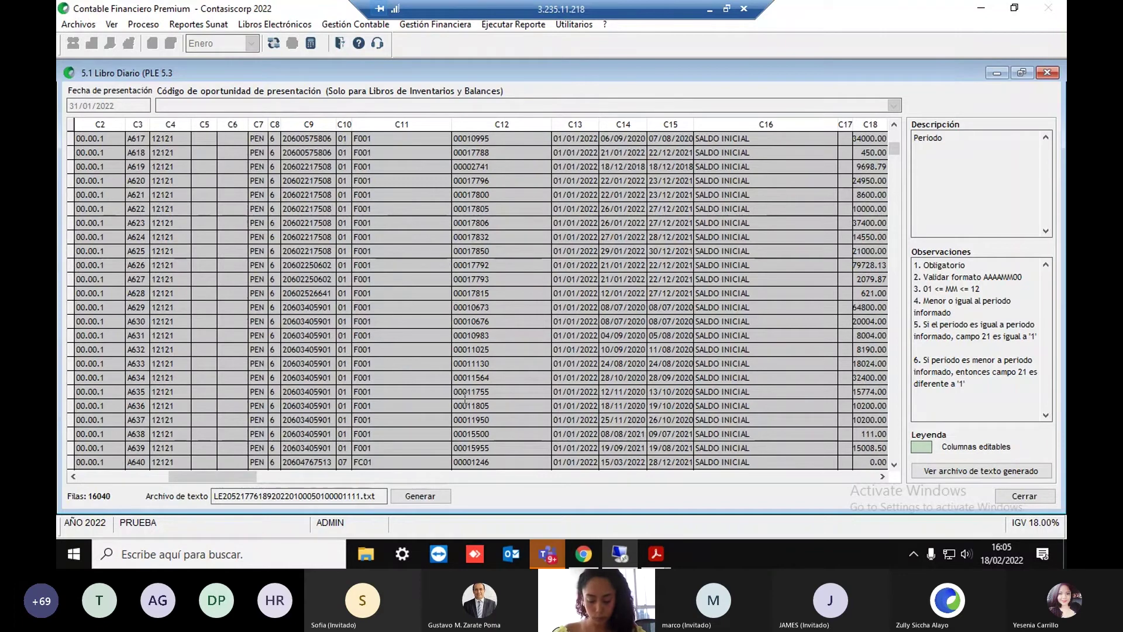
pyautogui.scroll(-1, 520, 404)
pyautogui.scroll(-4, 521, 404)
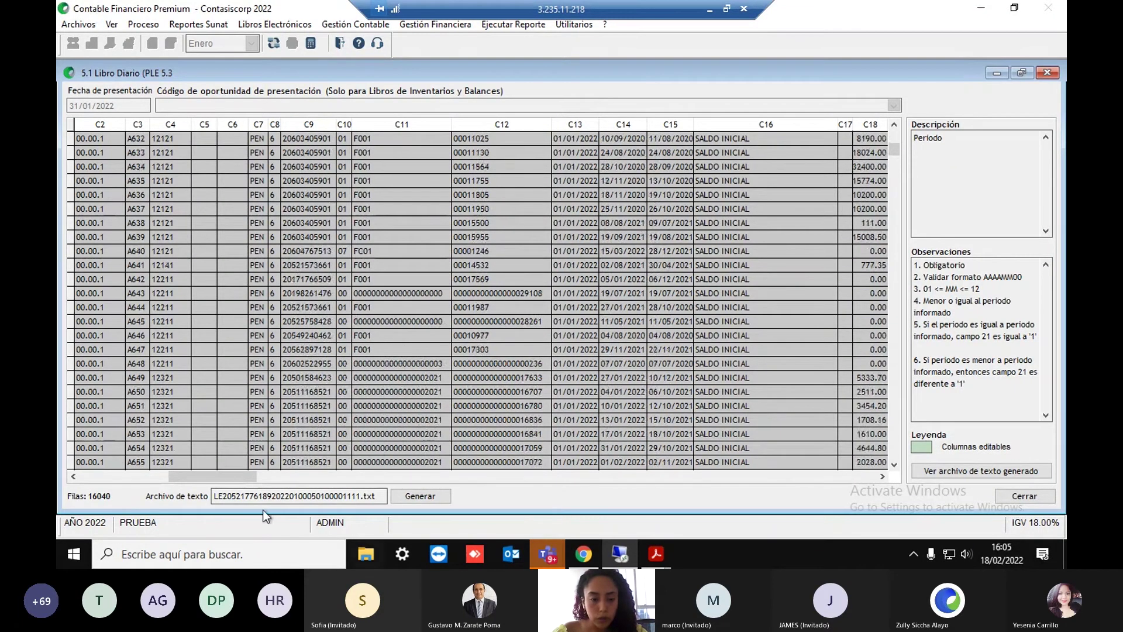
pyautogui.moveTo(213, 477); pyautogui.dragTo(823, 480)
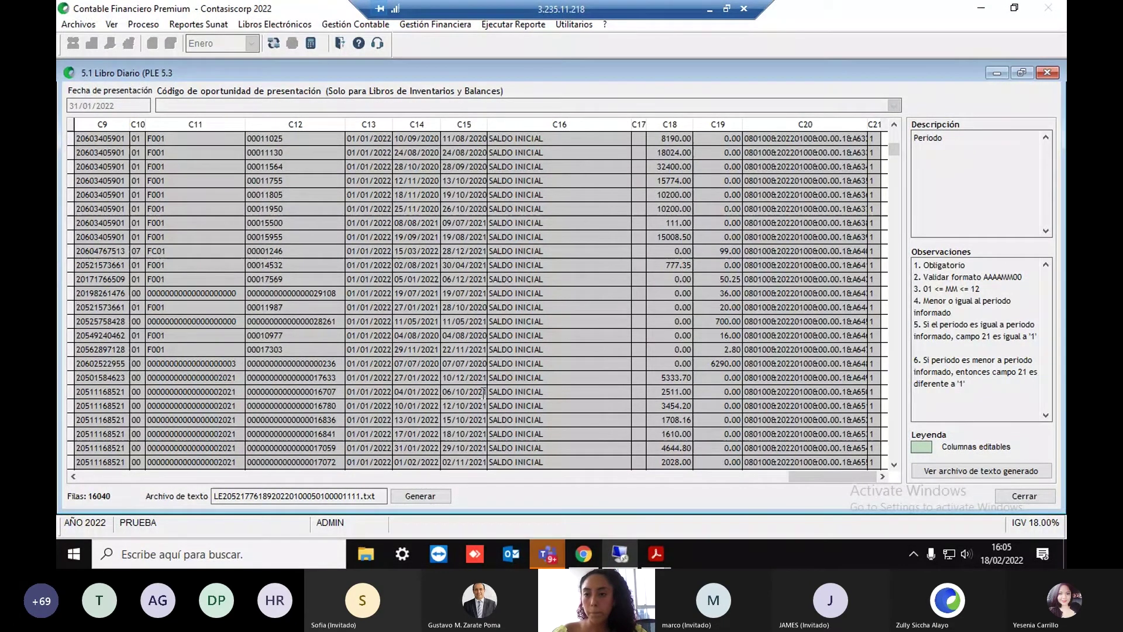
pyautogui.press('Escape')
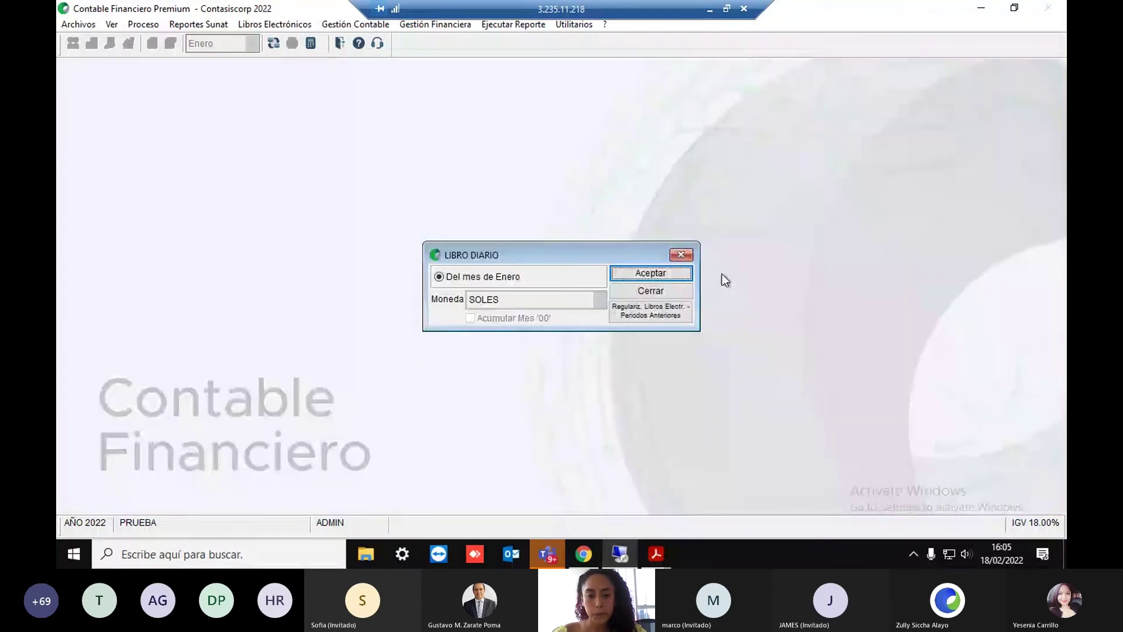
pyautogui.click(676, 300)
# Look over the electronic books list from the cash books to the 14.4.05 text file and close it
pyautogui.scroll(-3, 593, 345)
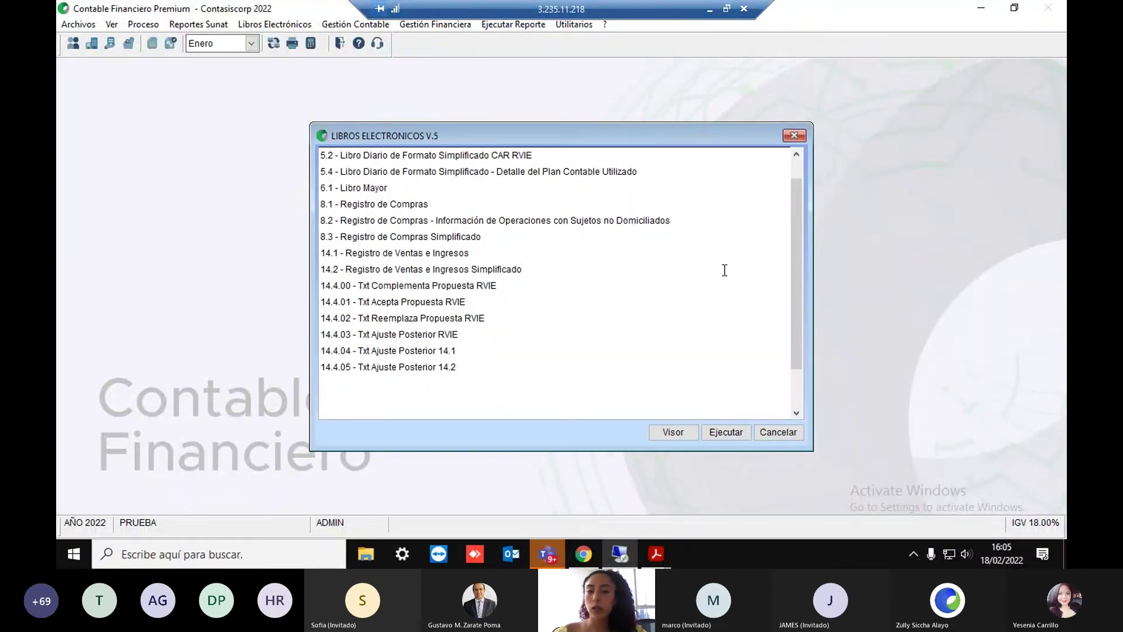
pyautogui.moveTo(799, 229); pyautogui.dragTo(800, 202)
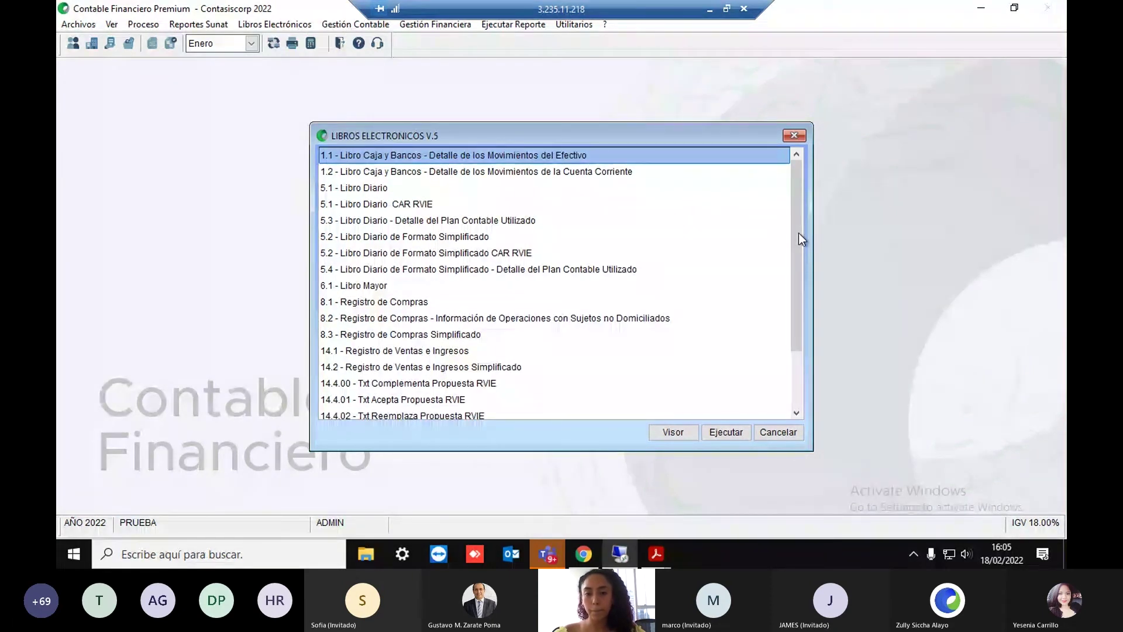
pyautogui.moveTo(799, 234); pyautogui.dragTo(801, 276)
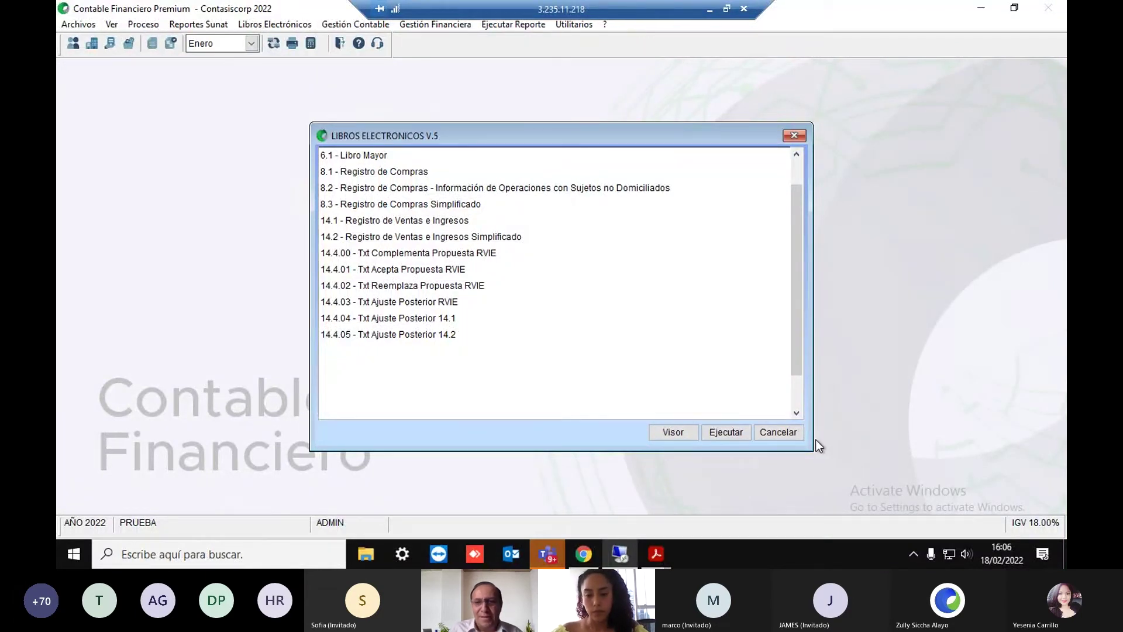
pyautogui.moveTo(813, 451); pyautogui.dragTo(821, 457)
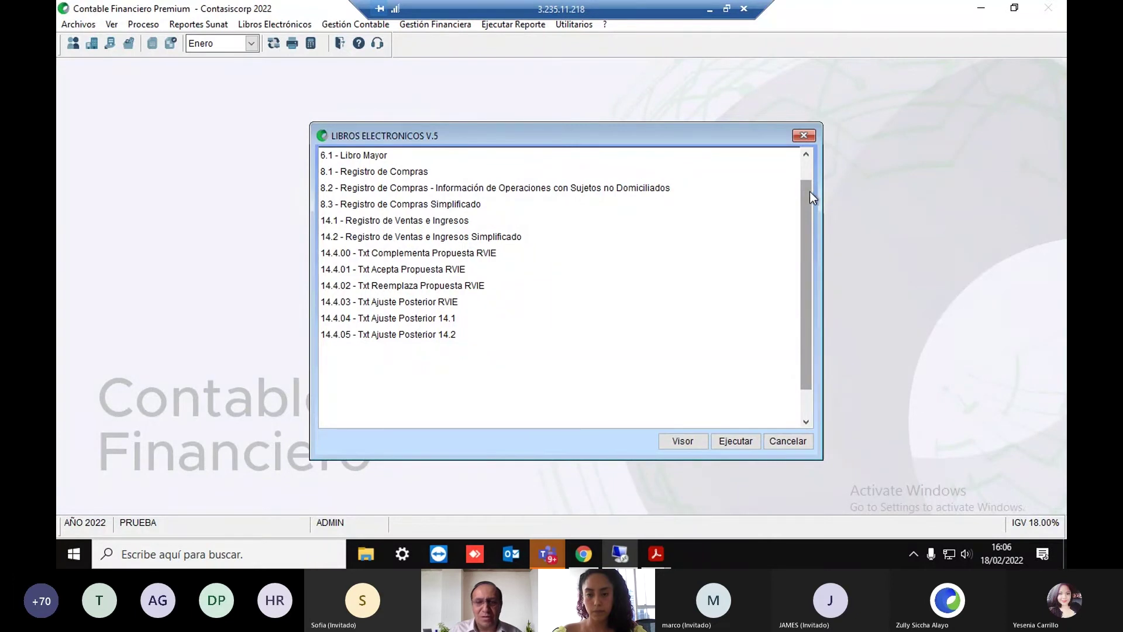
pyautogui.click(804, 135)
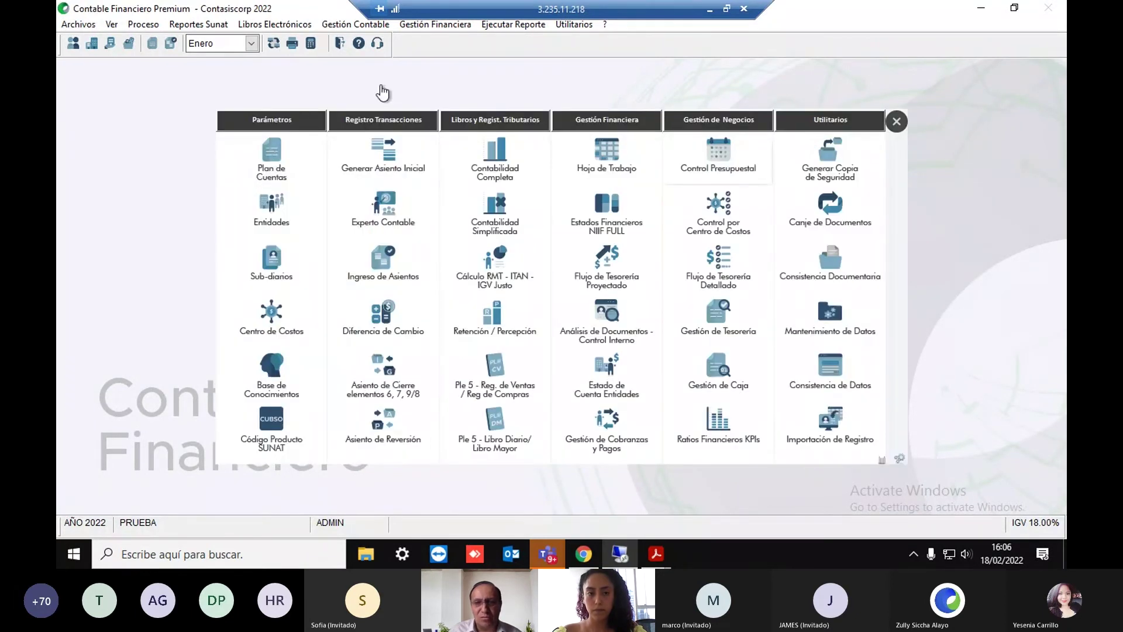
# Reopen Libros Electrónicos V.5 and review the RVIE text file options 14.4.00 to 14.4.05 alongside the other books
pyautogui.click(293, 26)
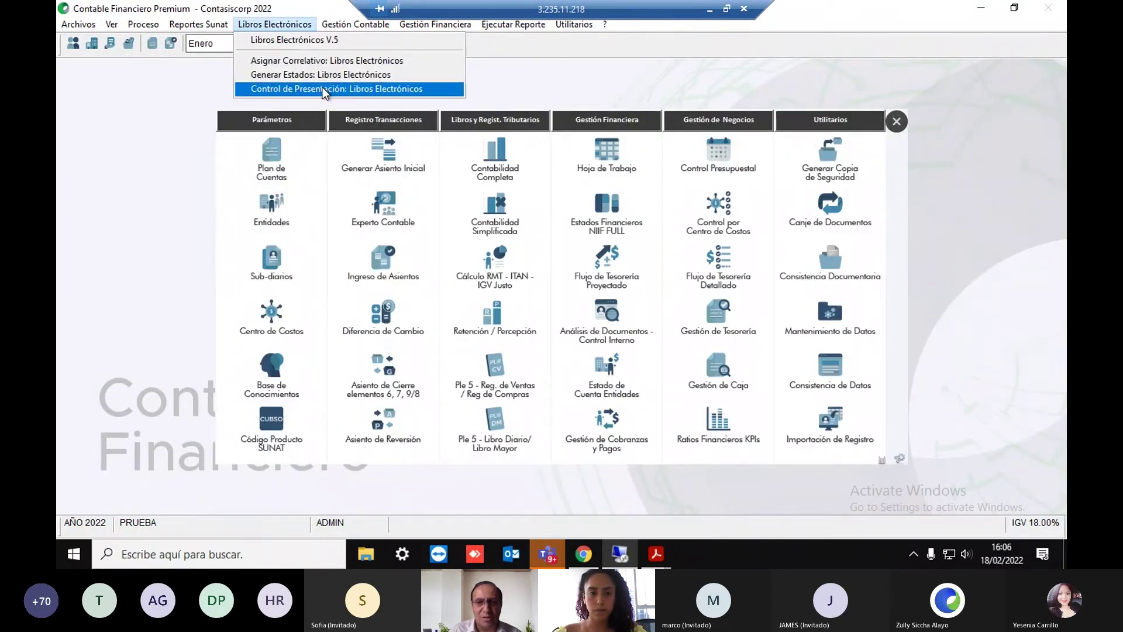
pyautogui.click(349, 45)
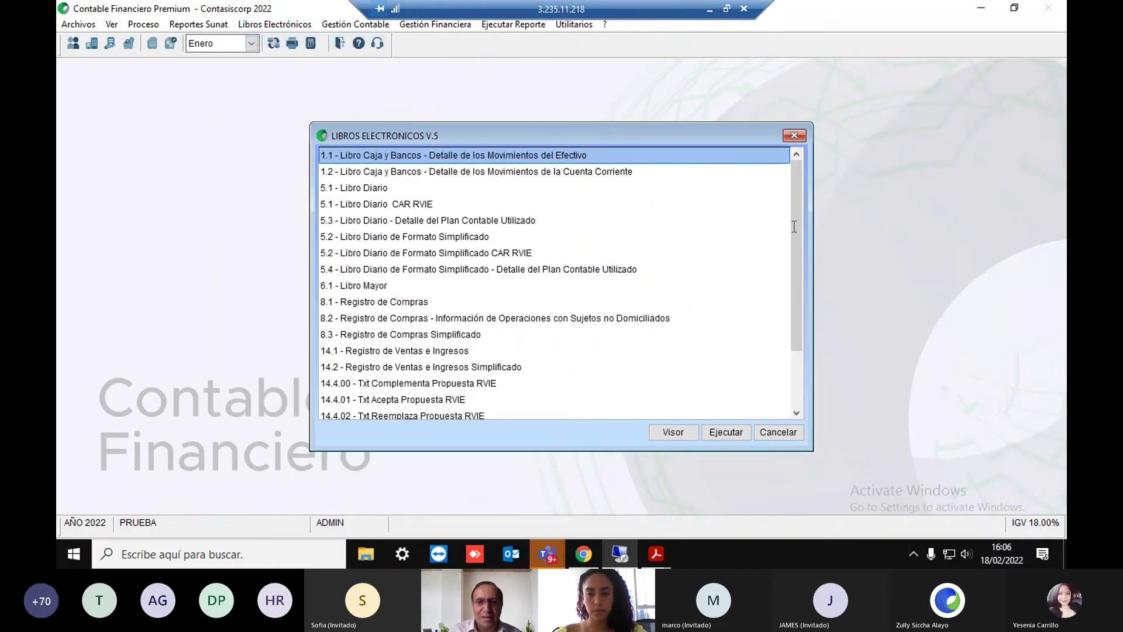
pyautogui.moveTo(793, 227); pyautogui.dragTo(800, 291)
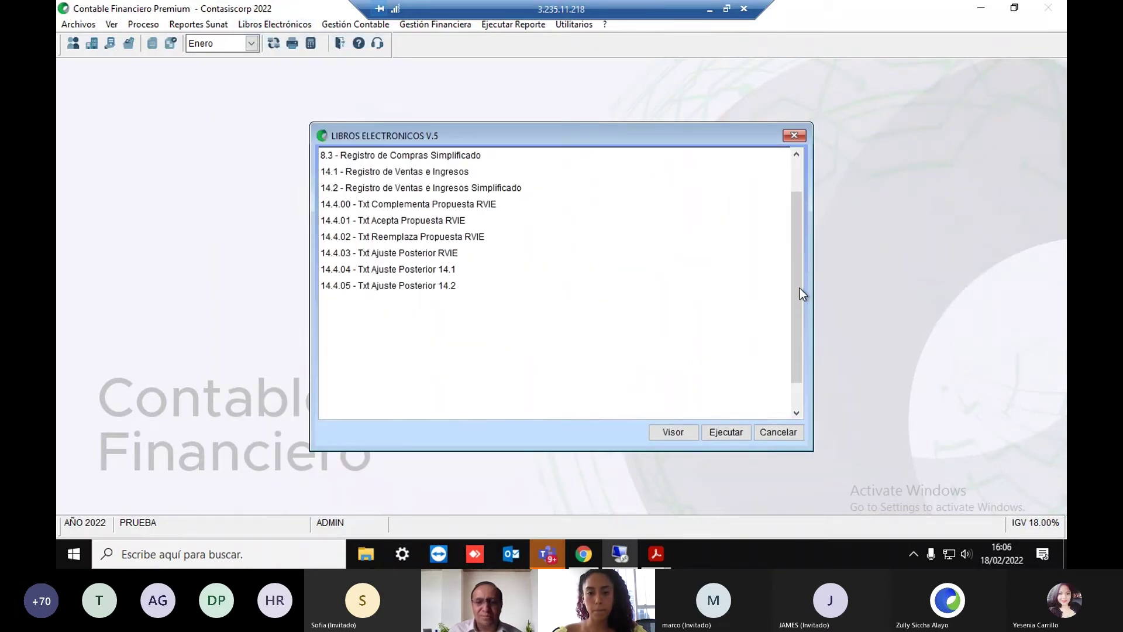
pyautogui.click(798, 157)
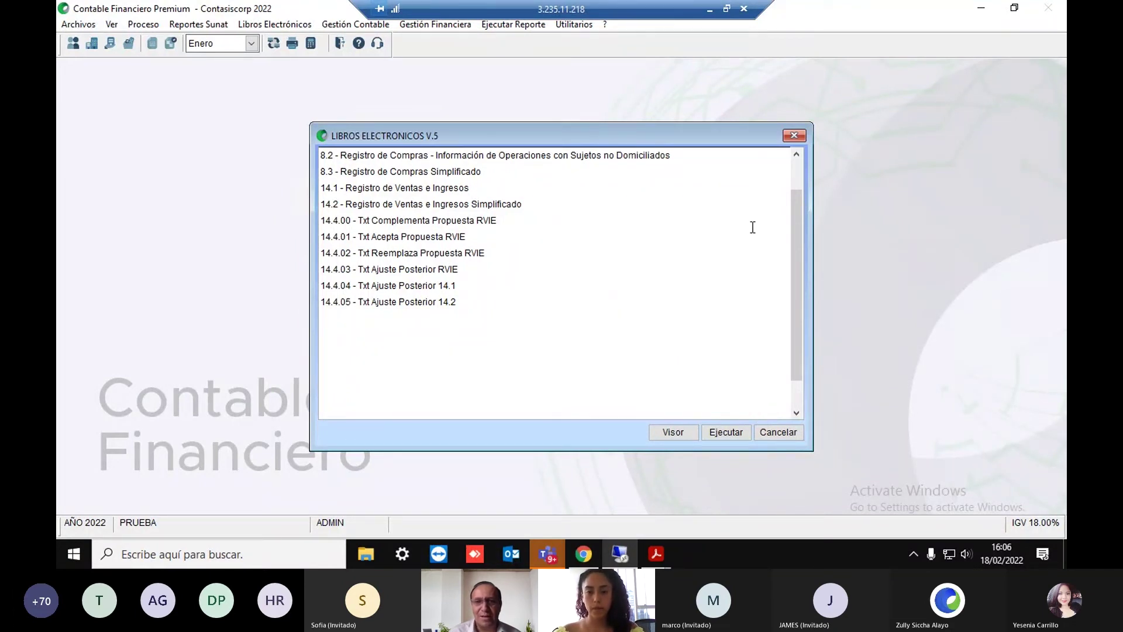
pyautogui.scroll(3, 753, 228)
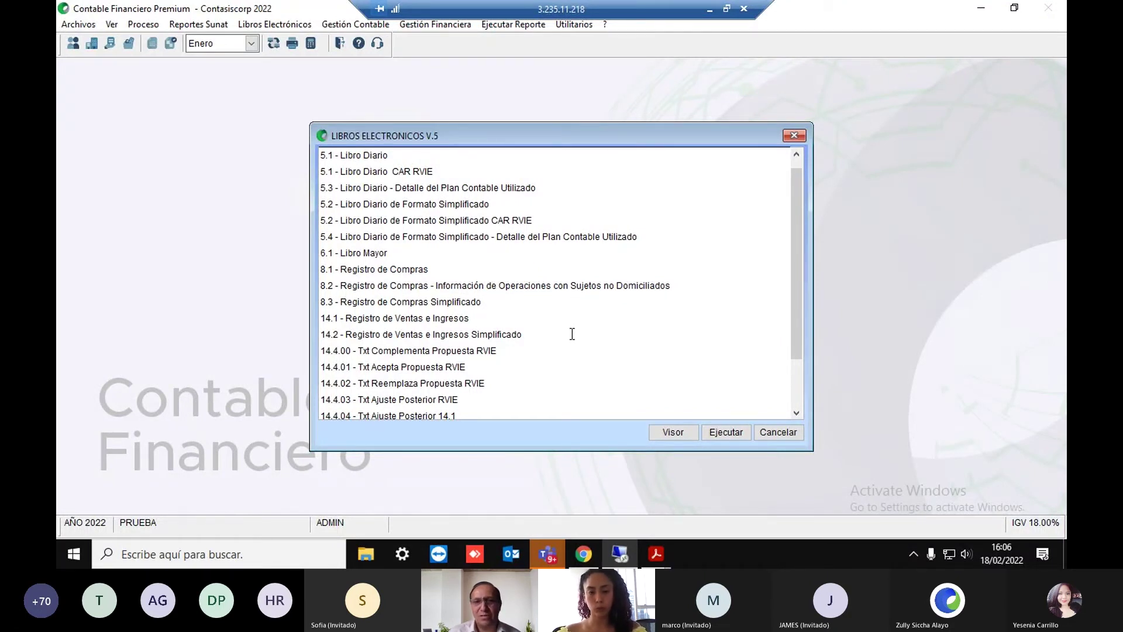
pyautogui.scroll(-1, 503, 351)
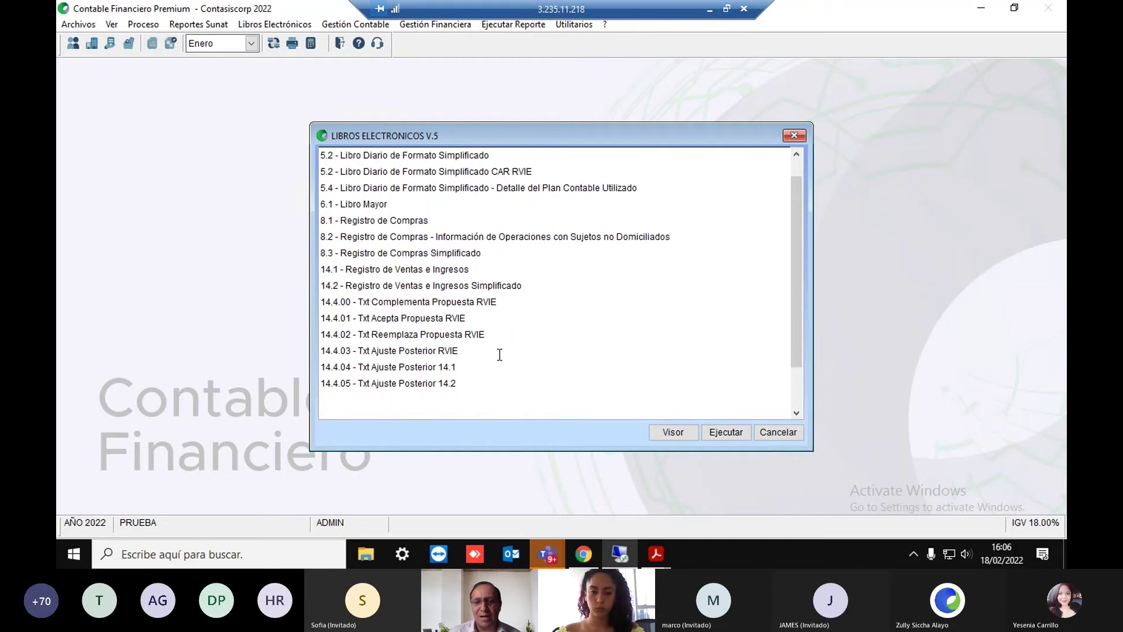
# Run 14.4.01 - Txt Acepta Propuesta RVIE for the month of Enero in soles, view its rows, and close it with its options dialog
pyautogui.click(453, 319)
pyautogui.click(719, 433)
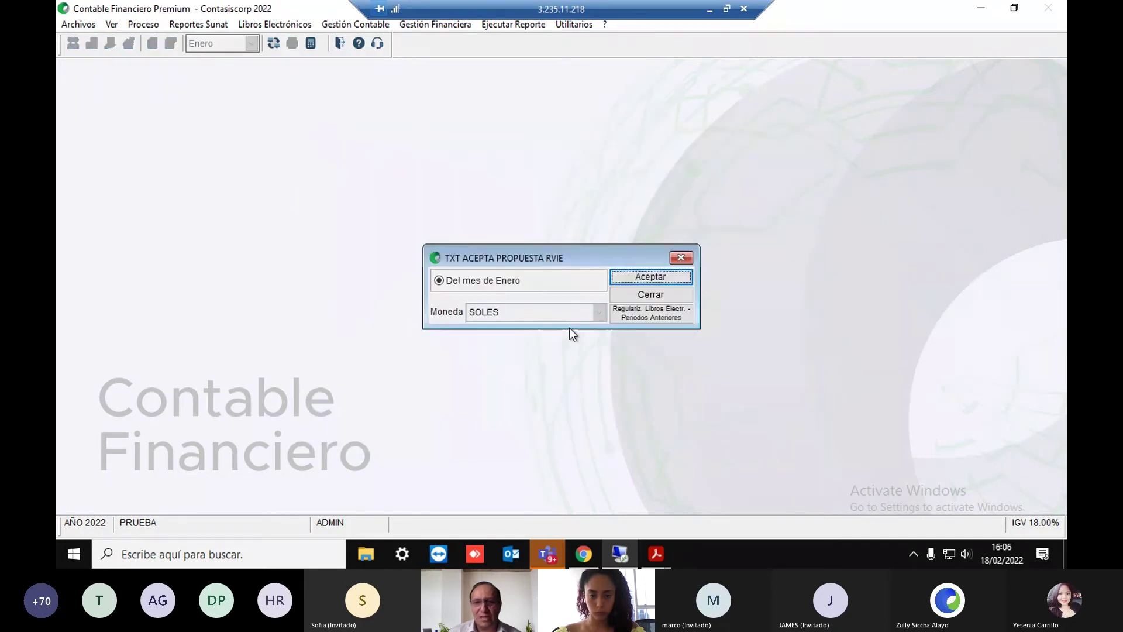
pyautogui.click(651, 276)
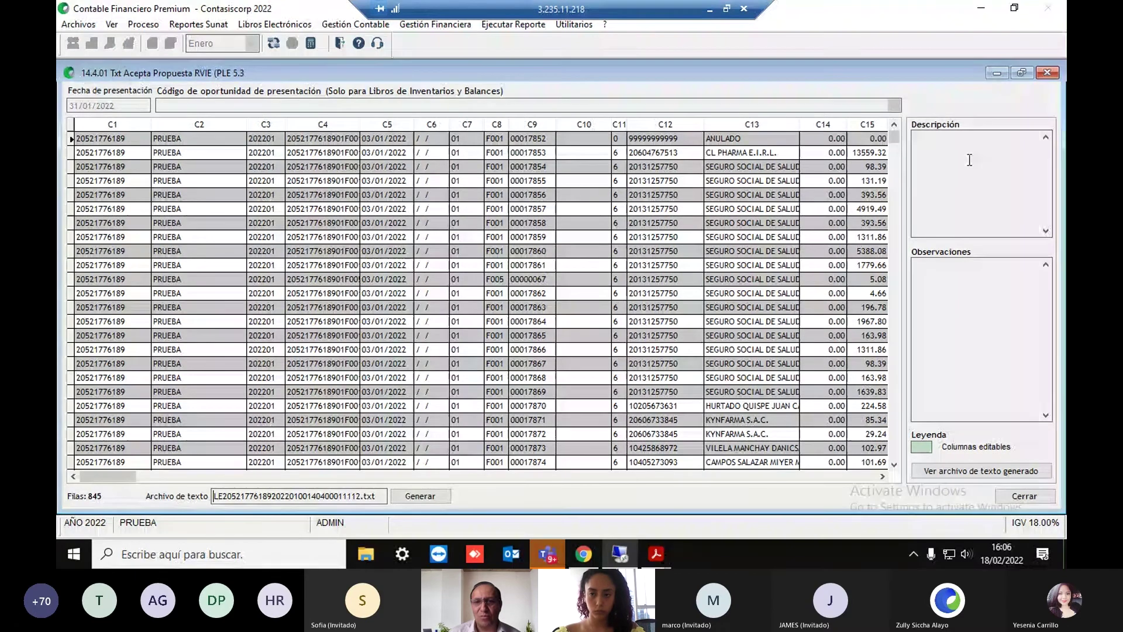
pyautogui.click(1048, 72)
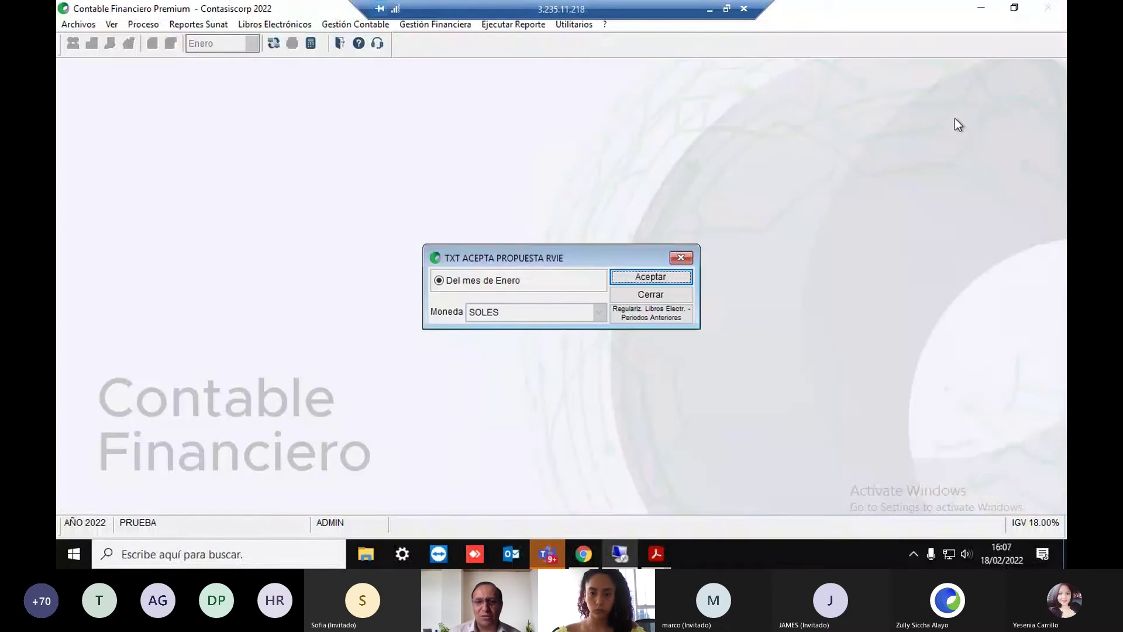
pyautogui.click(674, 295)
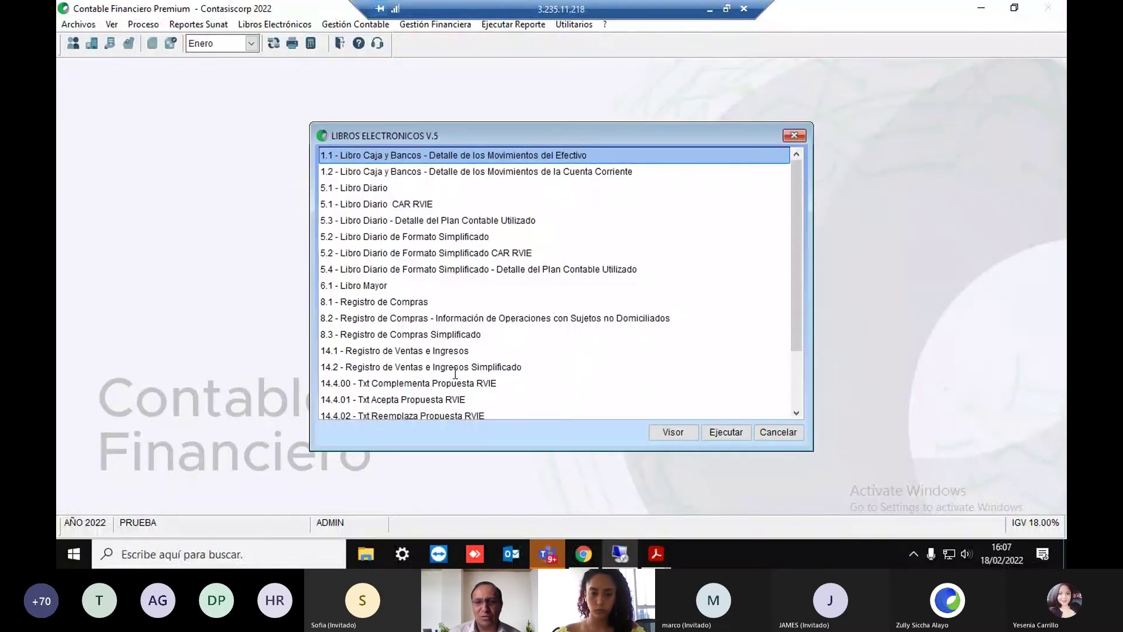
# Compare 14.1 - Registro de Ventas e Ingresos with the 14.4 text files in the electronic books list, and close the list
pyautogui.scroll(-5, 456, 373)
pyautogui.scroll(1, 489, 236)
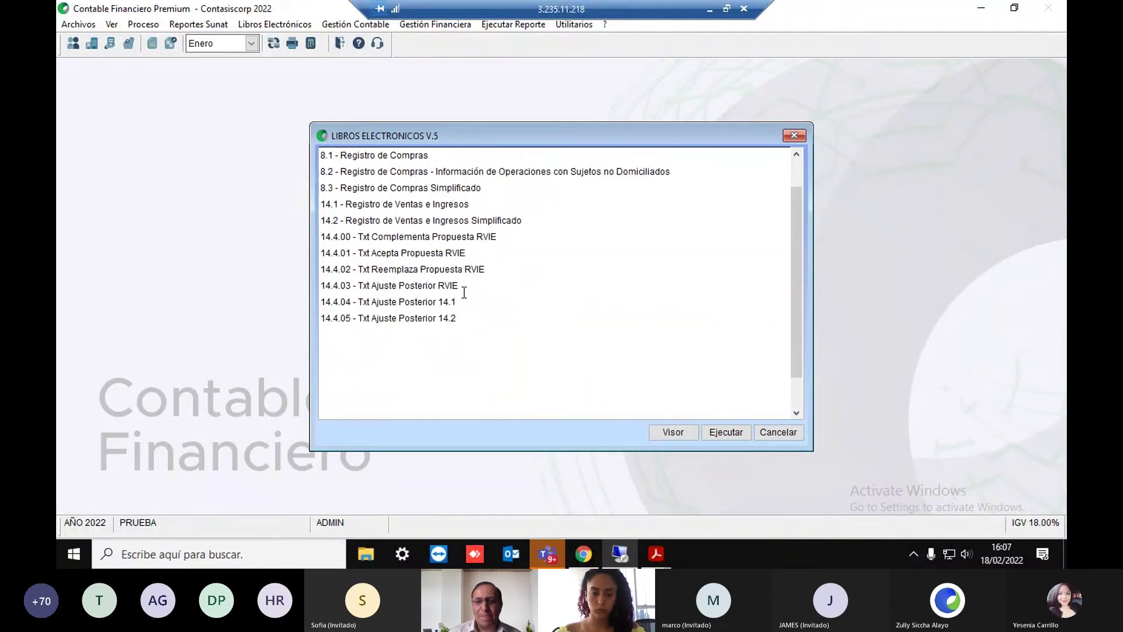
pyautogui.scroll(1, 459, 249)
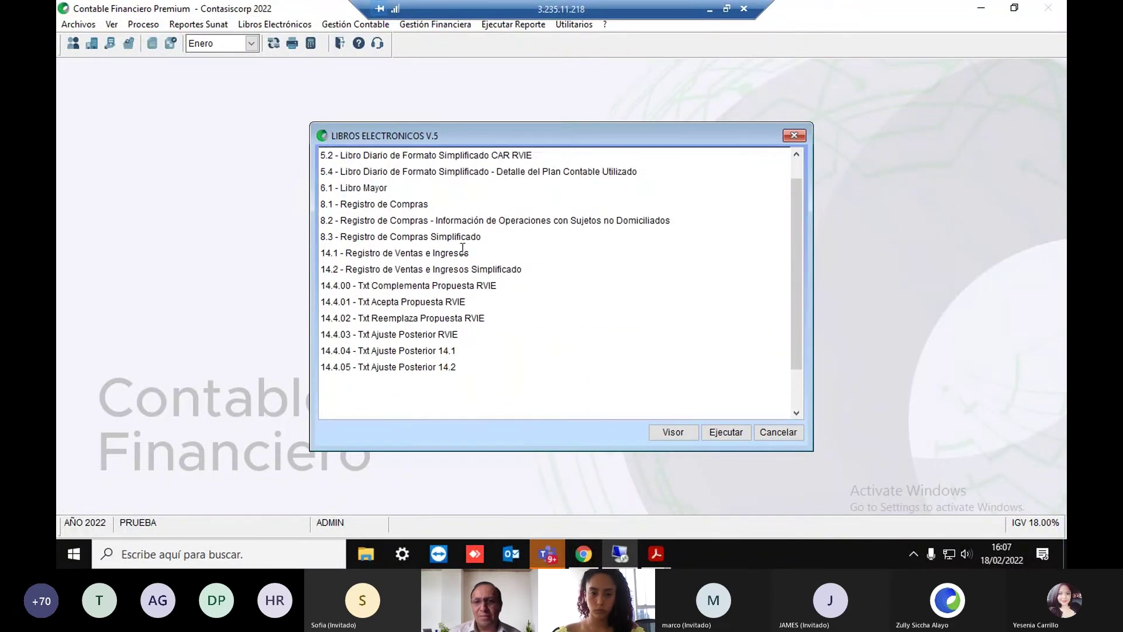
pyautogui.click(407, 253)
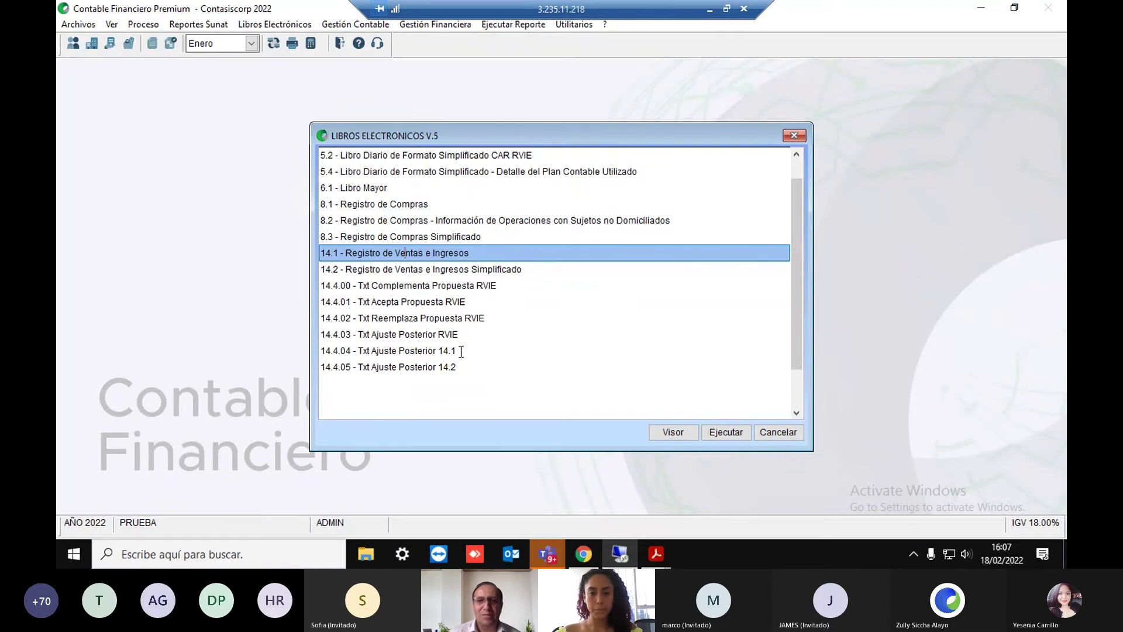
pyautogui.click(797, 135)
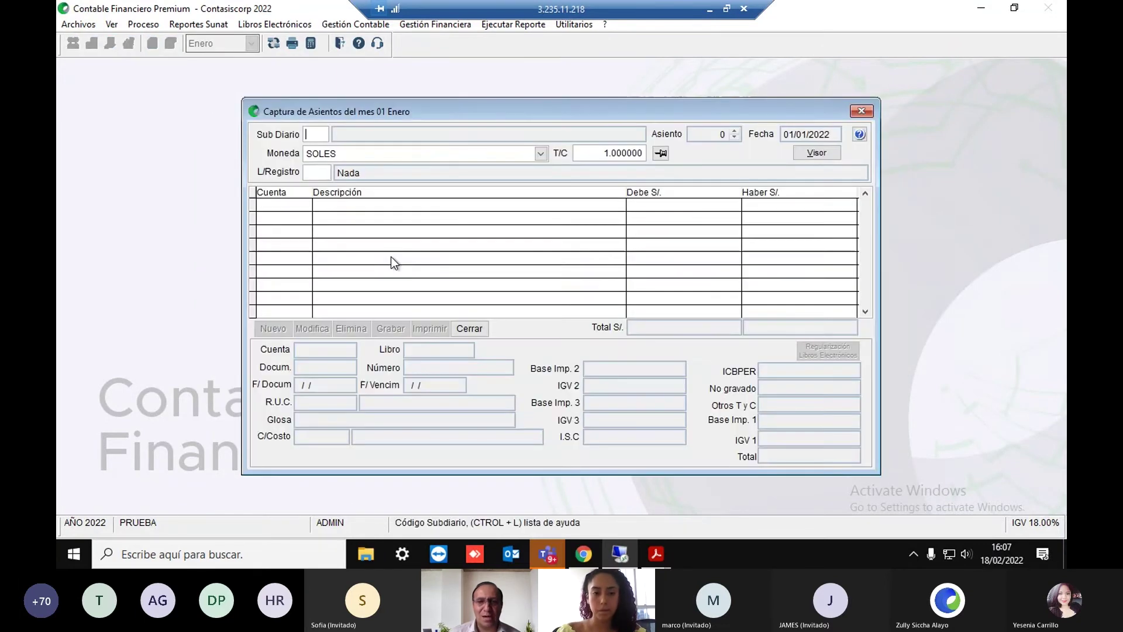
# Open Enero entry 3 of sub-journal 02 Ventas e Ingresos and inspect the details of its 401111 IGV line without changing them
pyautogui.write('3')
pyautogui.press('Return')
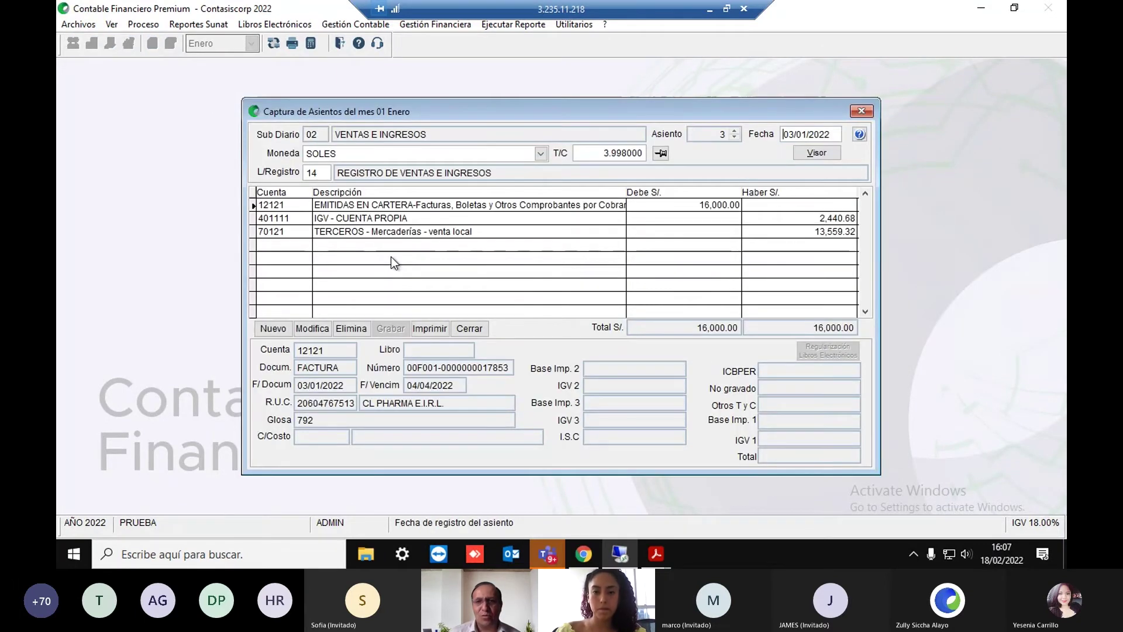
pyautogui.click(354, 217)
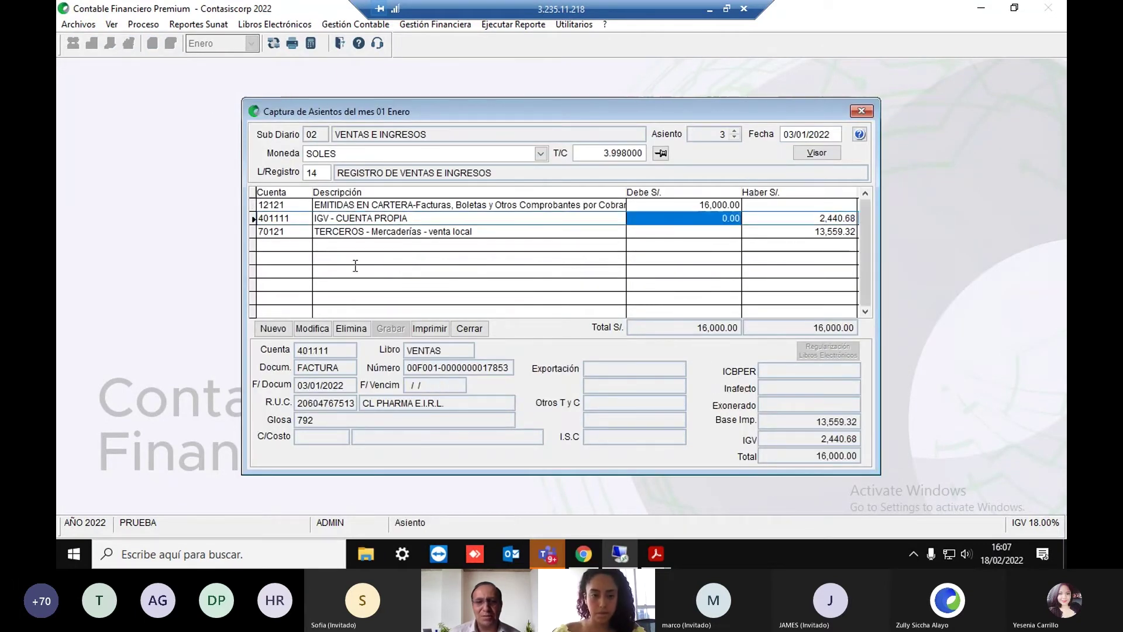
pyautogui.click(321, 328)
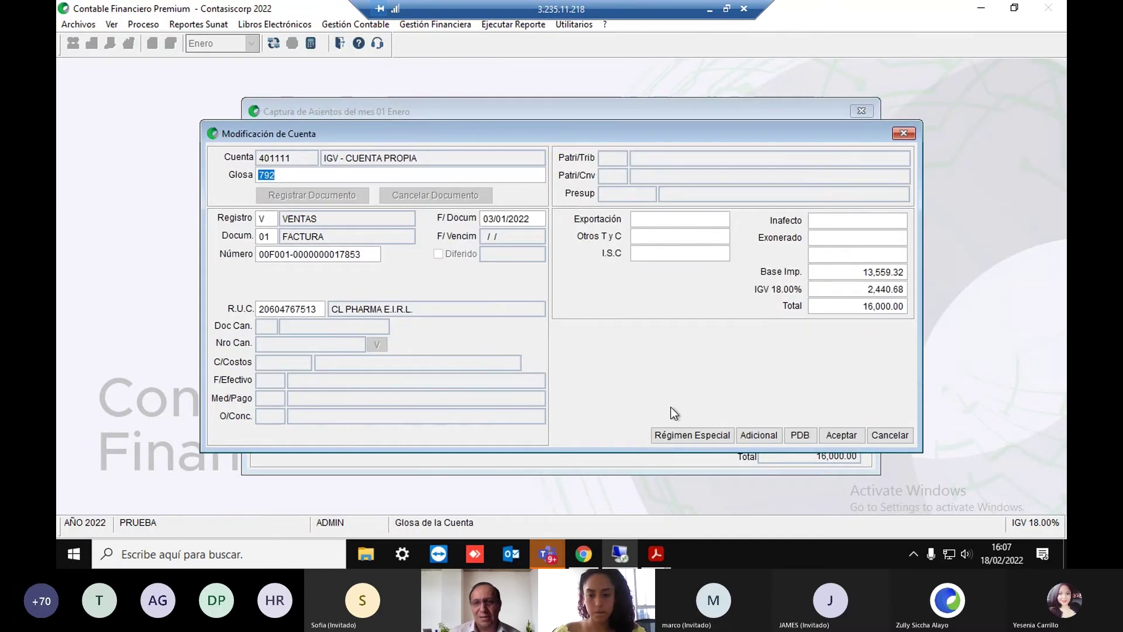
pyautogui.press('Escape')
# Review the Compras - Ventas and RVIE Ajuste Posterior situation options in the entry's electronic books regularization, and close the entry without changes
pyautogui.click(826, 352)
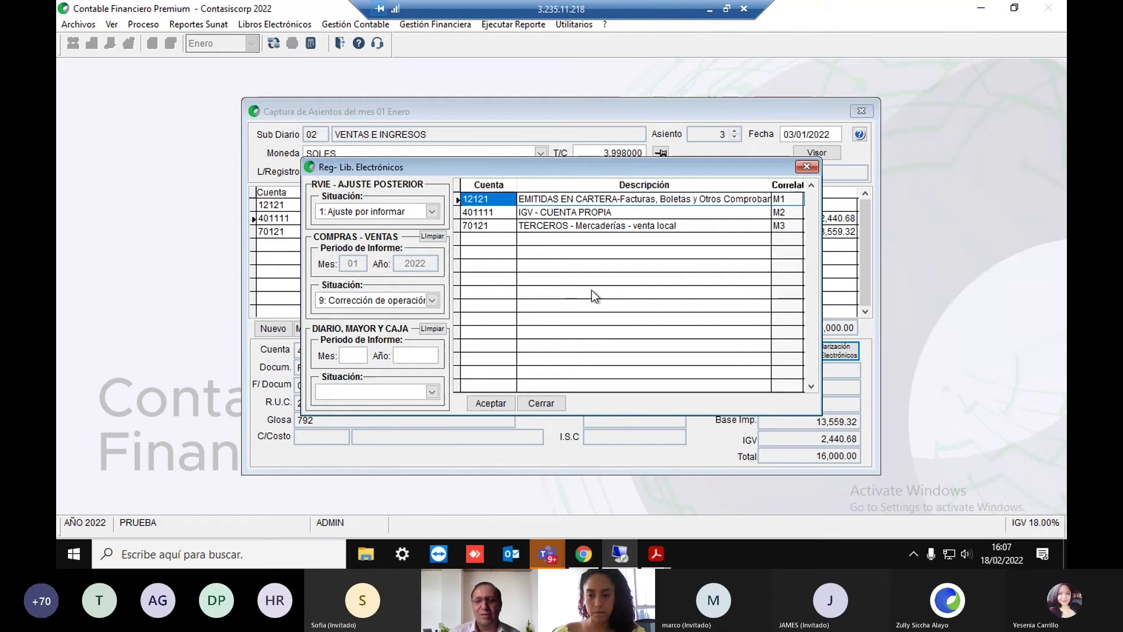
pyautogui.click(432, 300)
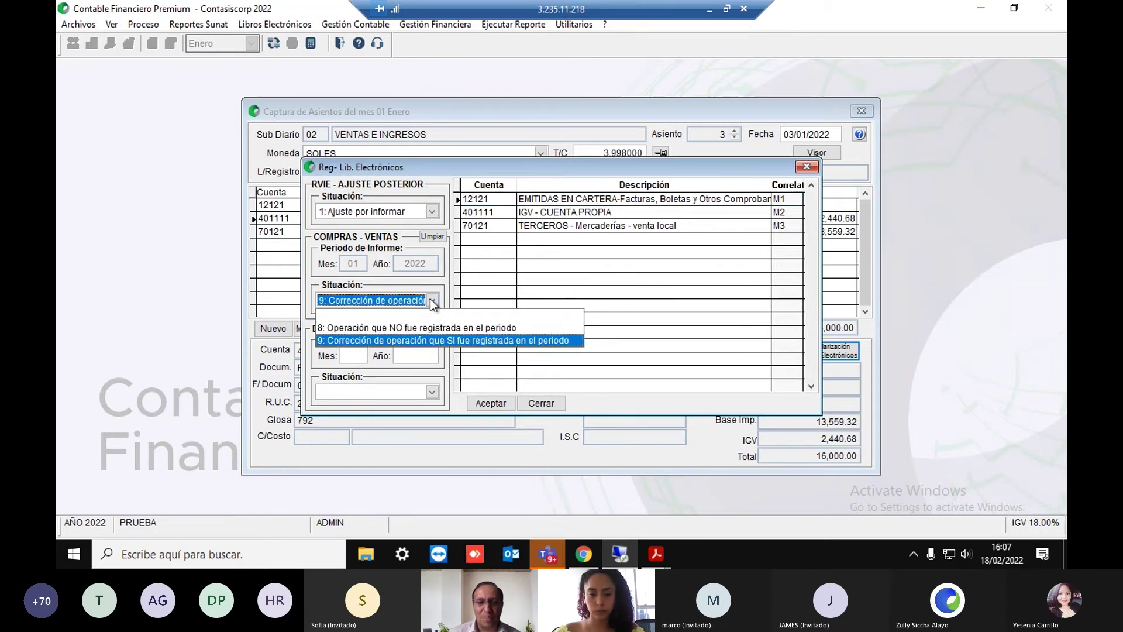
pyautogui.click(432, 300)
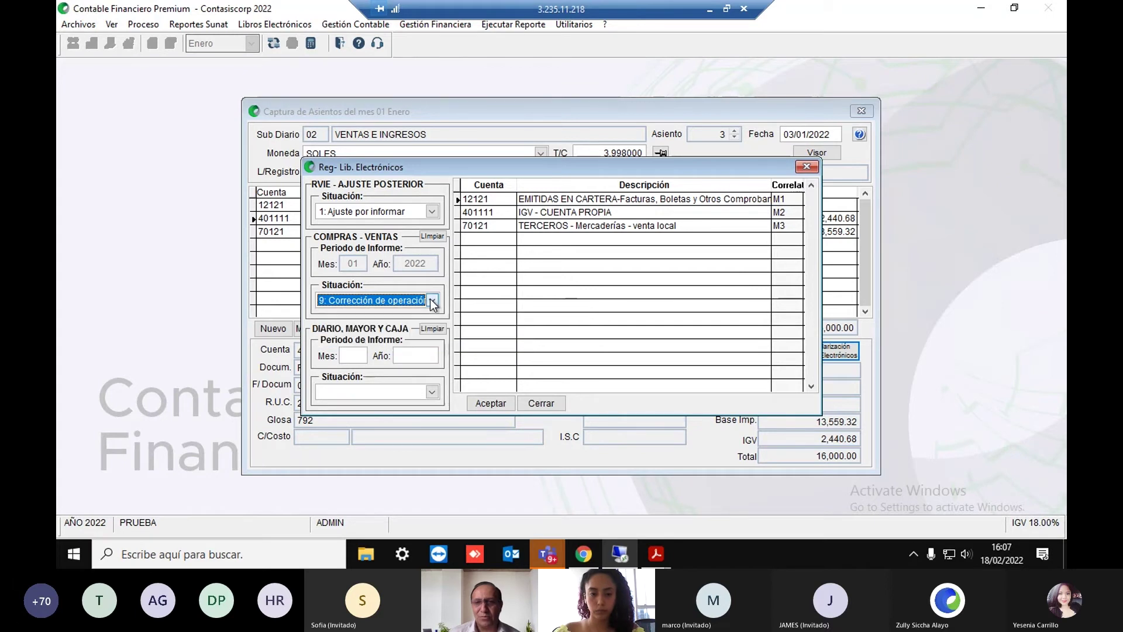
pyautogui.click(432, 211)
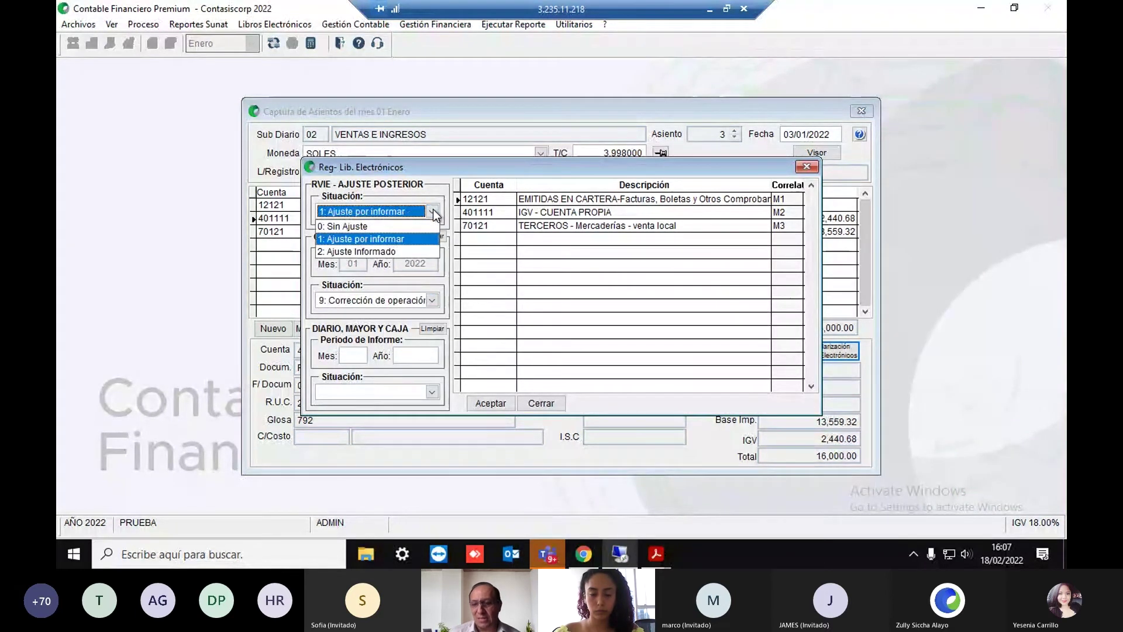
pyautogui.click(433, 211)
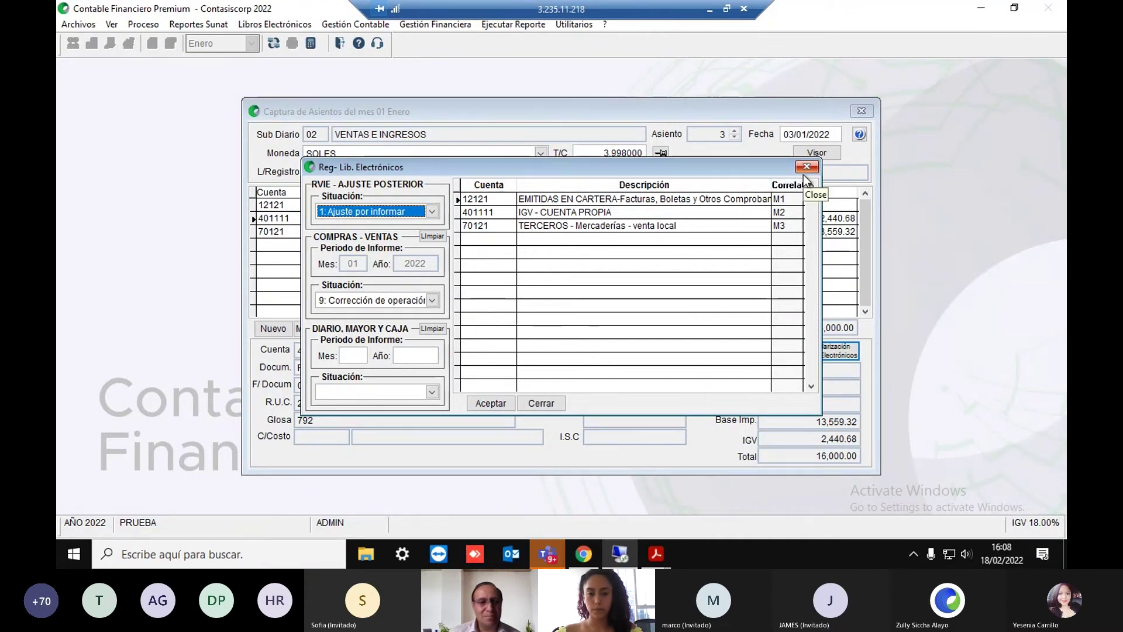
pyautogui.moveTo(766, 174); pyautogui.dragTo(829, 142)
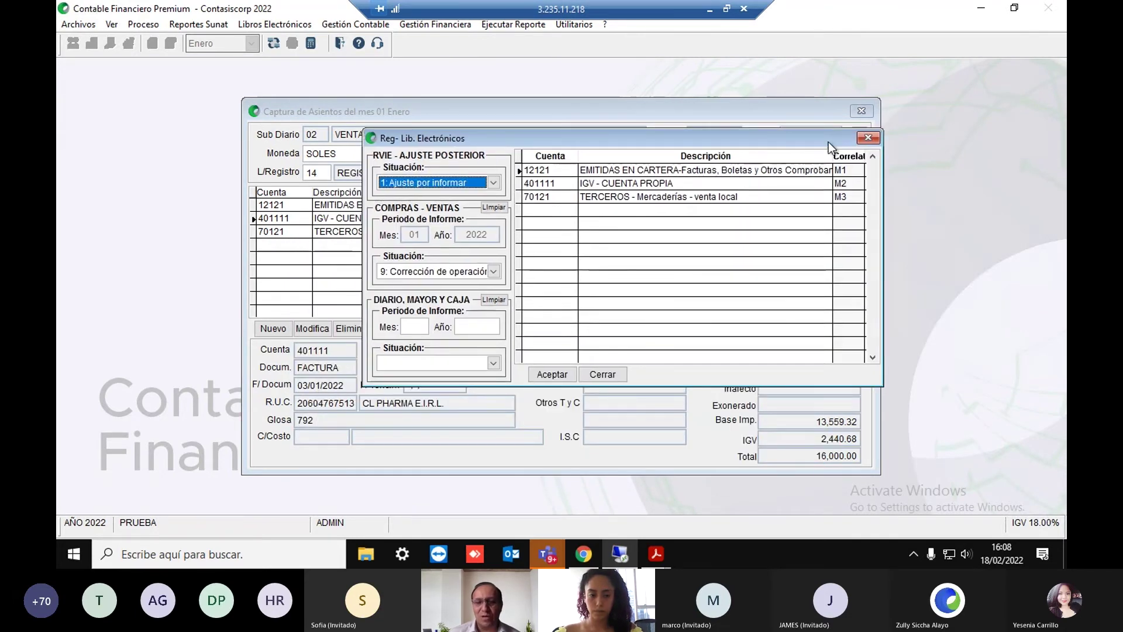
pyautogui.moveTo(828, 142); pyautogui.dragTo(788, 155)
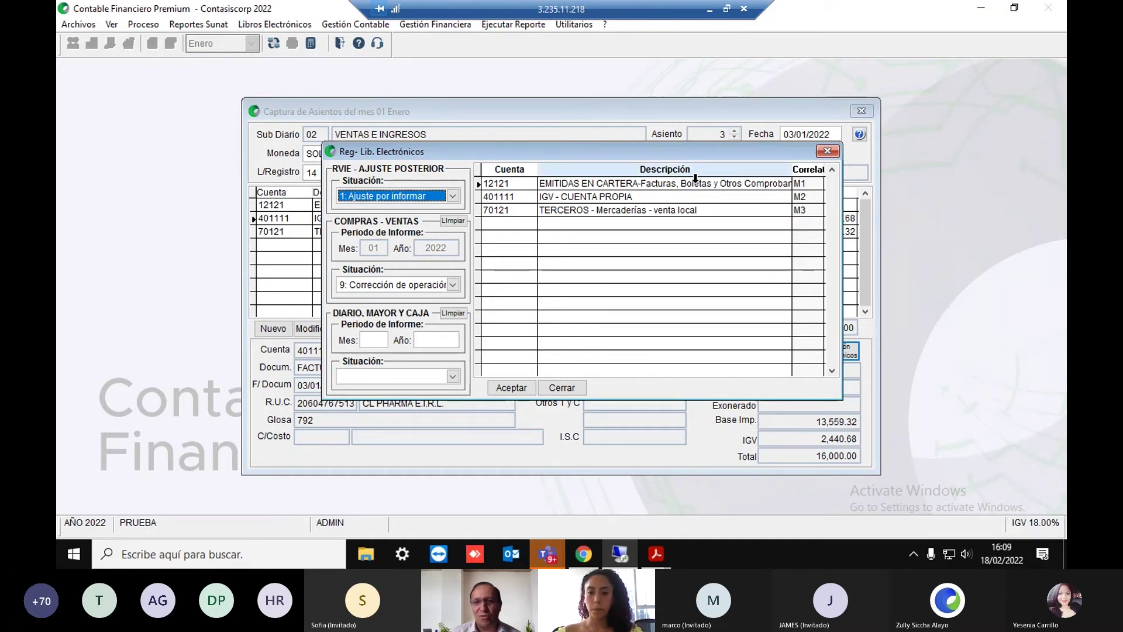
pyautogui.click(828, 152)
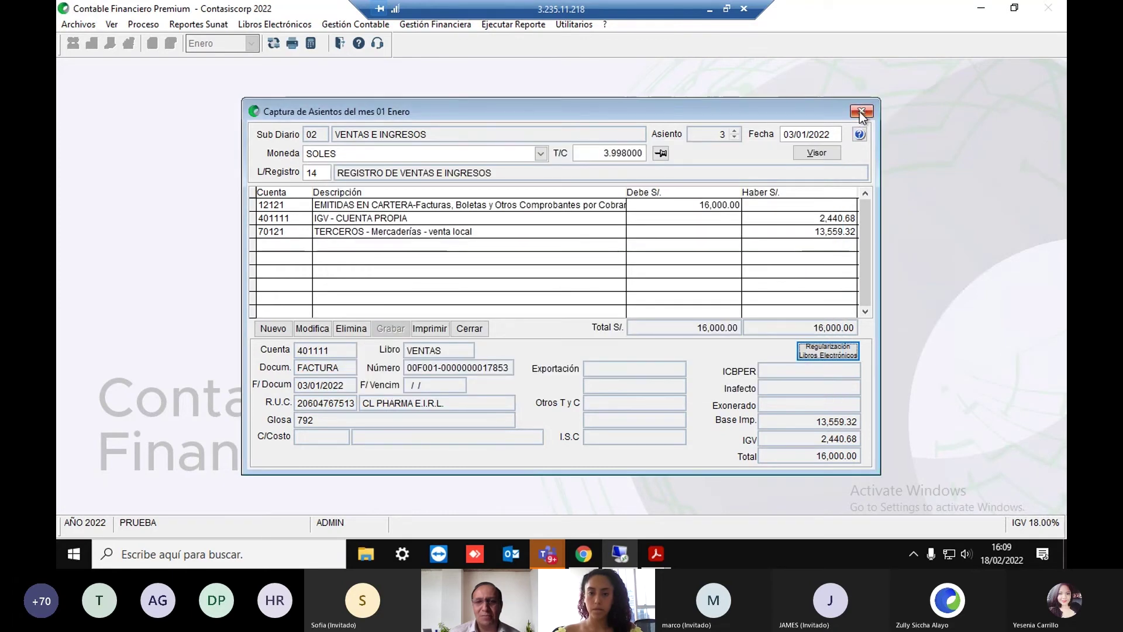
pyautogui.click(862, 112)
# Reopen Libros Electrónicos V.5, point out the 14.4.04 and 14.4.05 Txt Ajuste Posterior options, and close the list
pyautogui.click(310, 25)
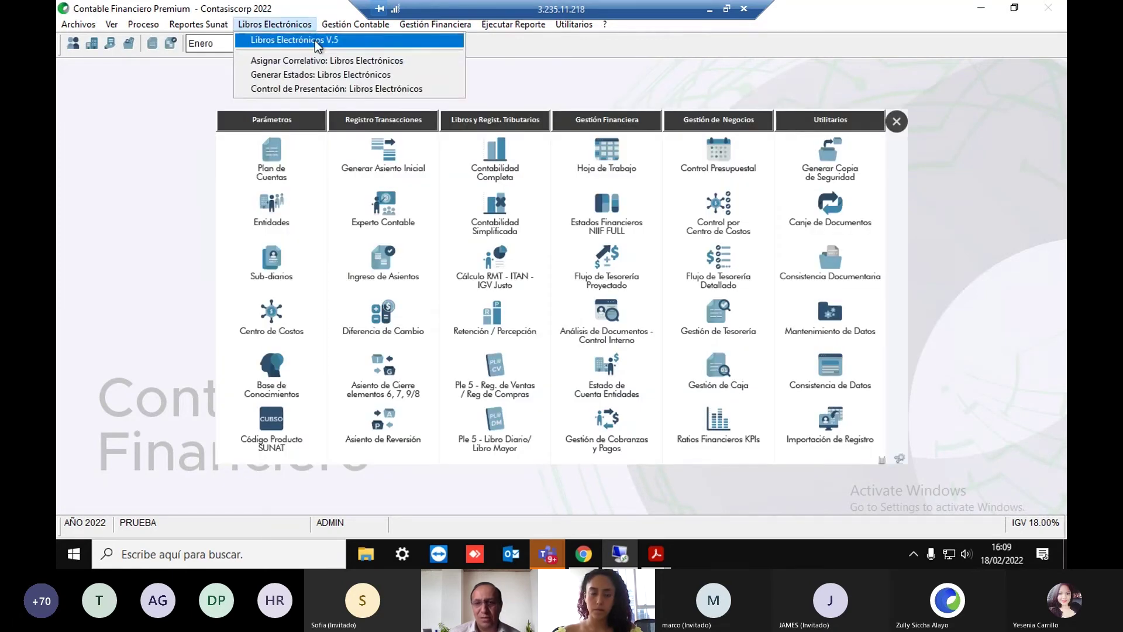
pyautogui.click(316, 40)
pyautogui.scroll(-1, 761, 309)
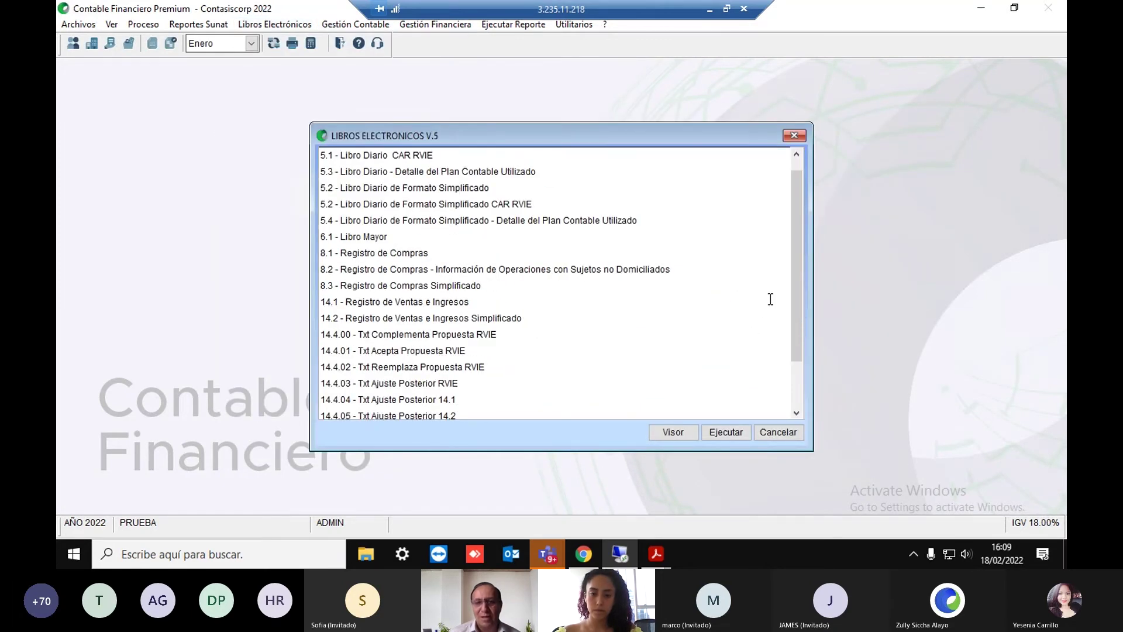
pyautogui.scroll(-1, 744, 318)
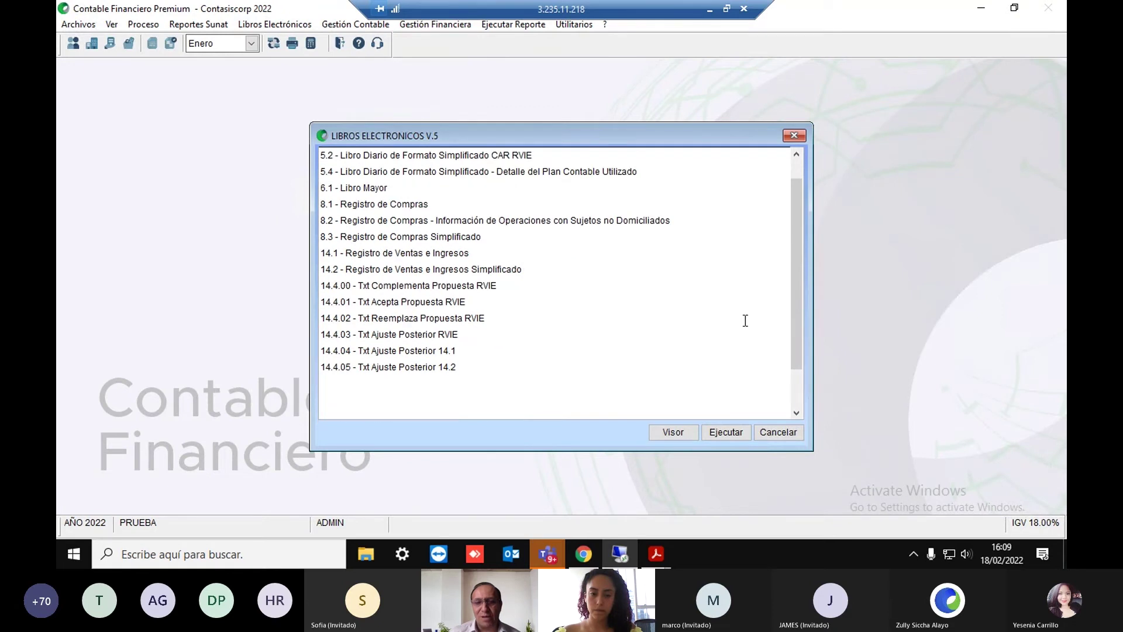
pyautogui.click(448, 351)
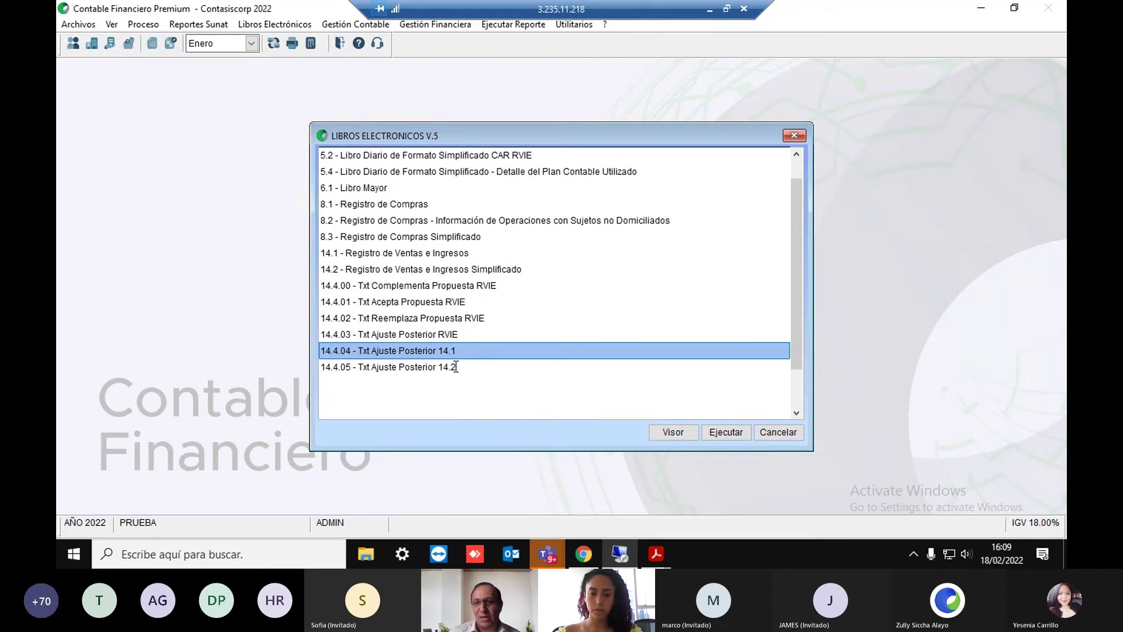
pyautogui.click(452, 366)
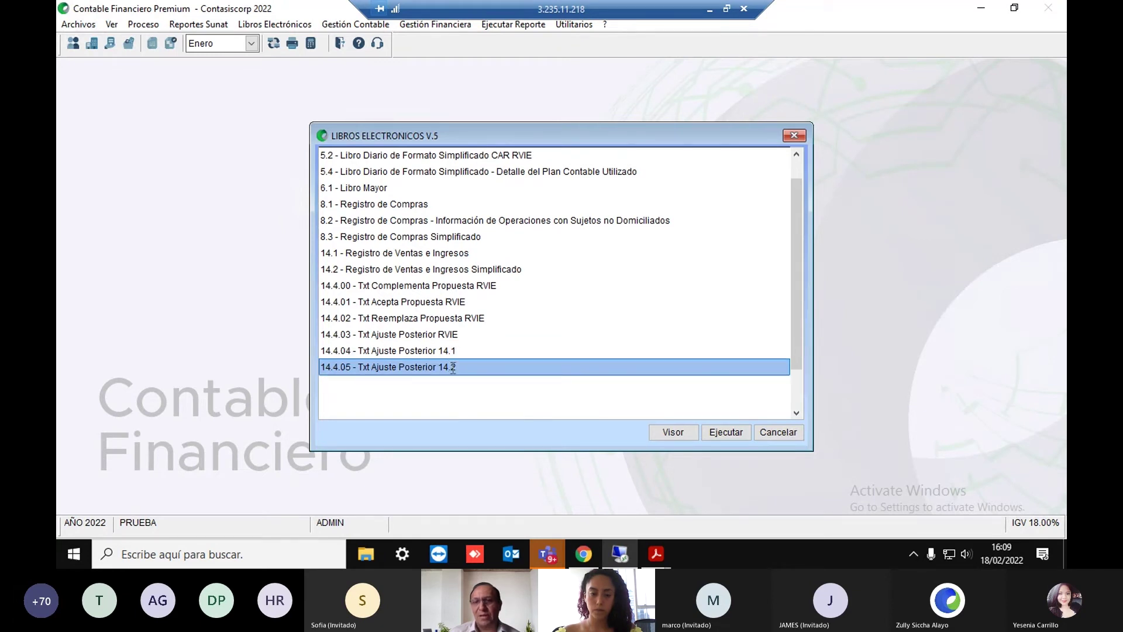
pyautogui.click(509, 348)
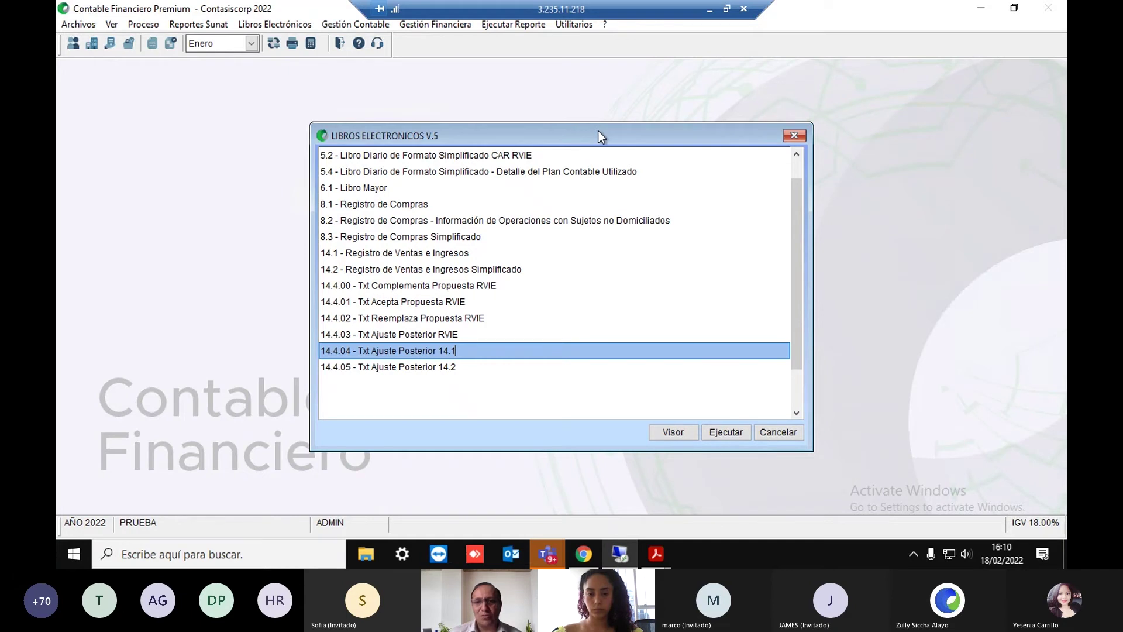
pyautogui.moveTo(597, 131); pyautogui.dragTo(603, 117)
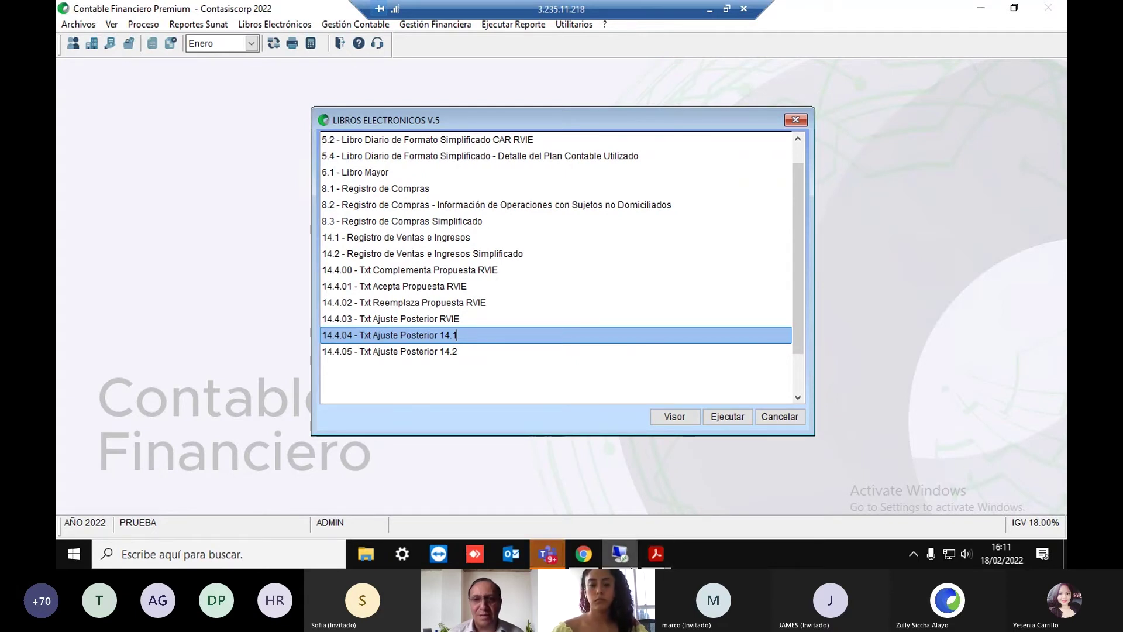
pyautogui.moveTo(619, 554)
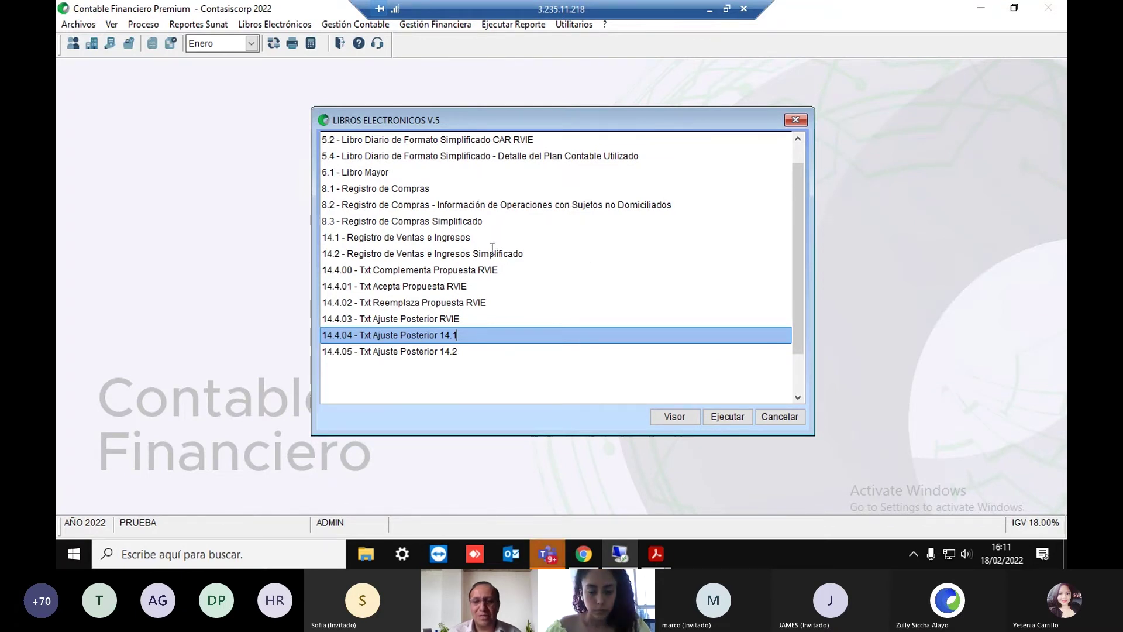
pyautogui.click(795, 120)
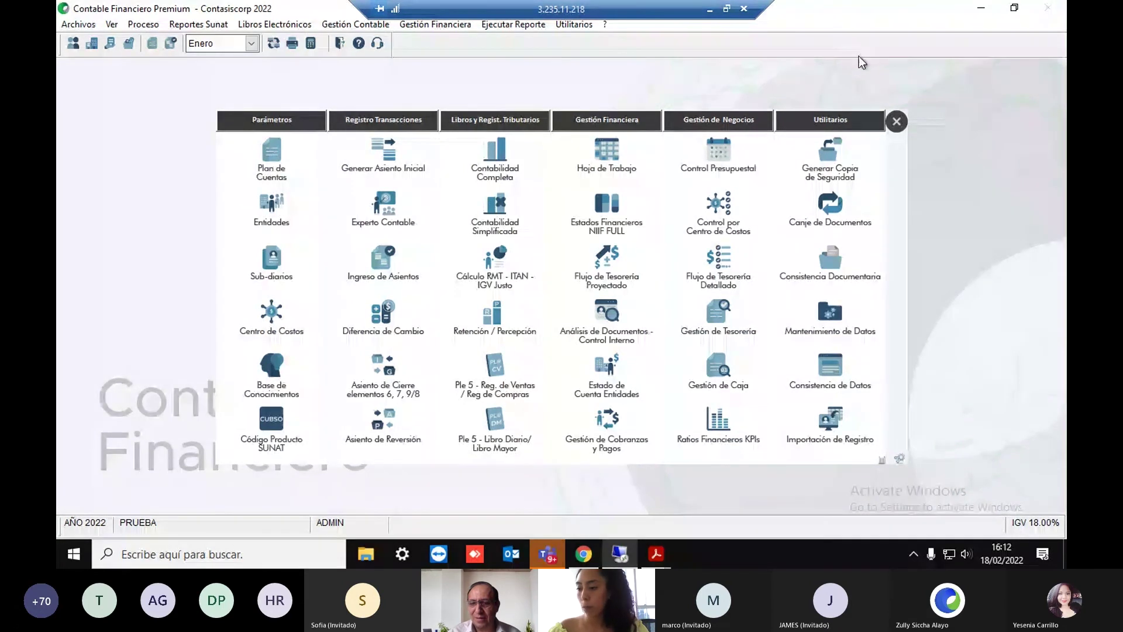
# Open Libros Electrónicos V.5 again and look through the list down to the 14.4.05 text file
pyautogui.click(271, 25)
pyautogui.click(345, 41)
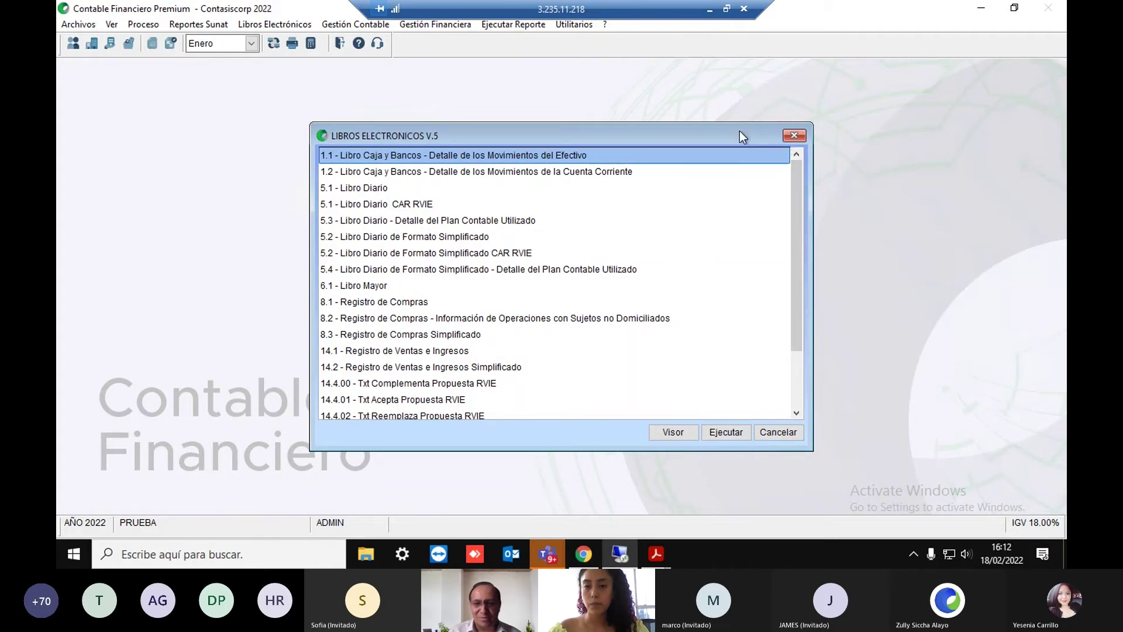
pyautogui.moveTo(739, 122); pyautogui.dragTo(739, 121)
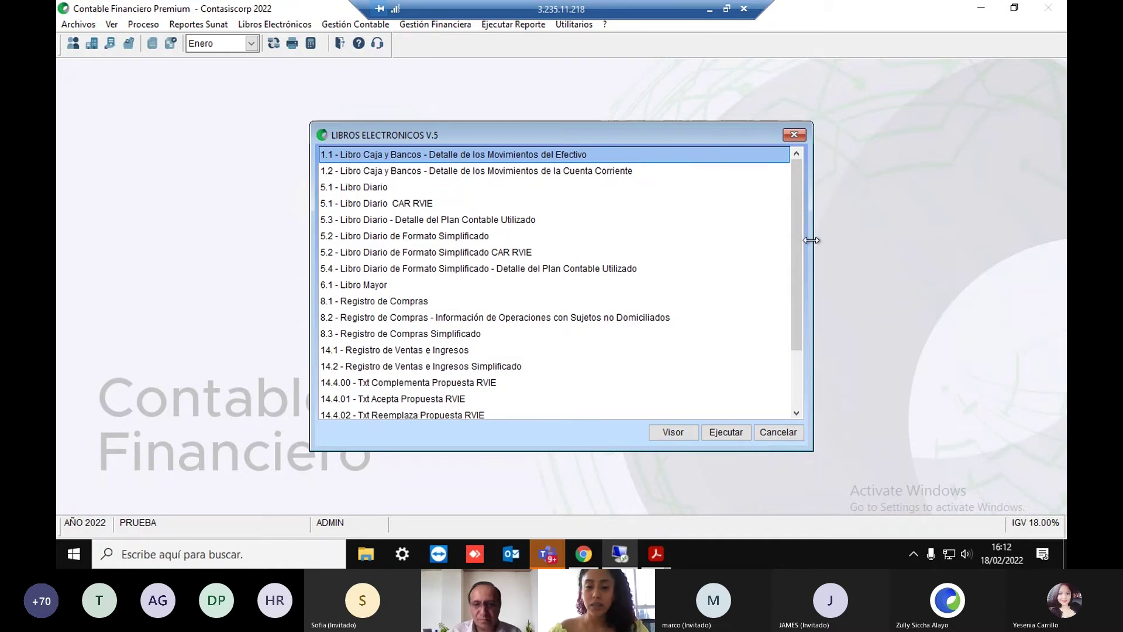
pyautogui.moveTo(812, 240); pyautogui.dragTo(817, 240)
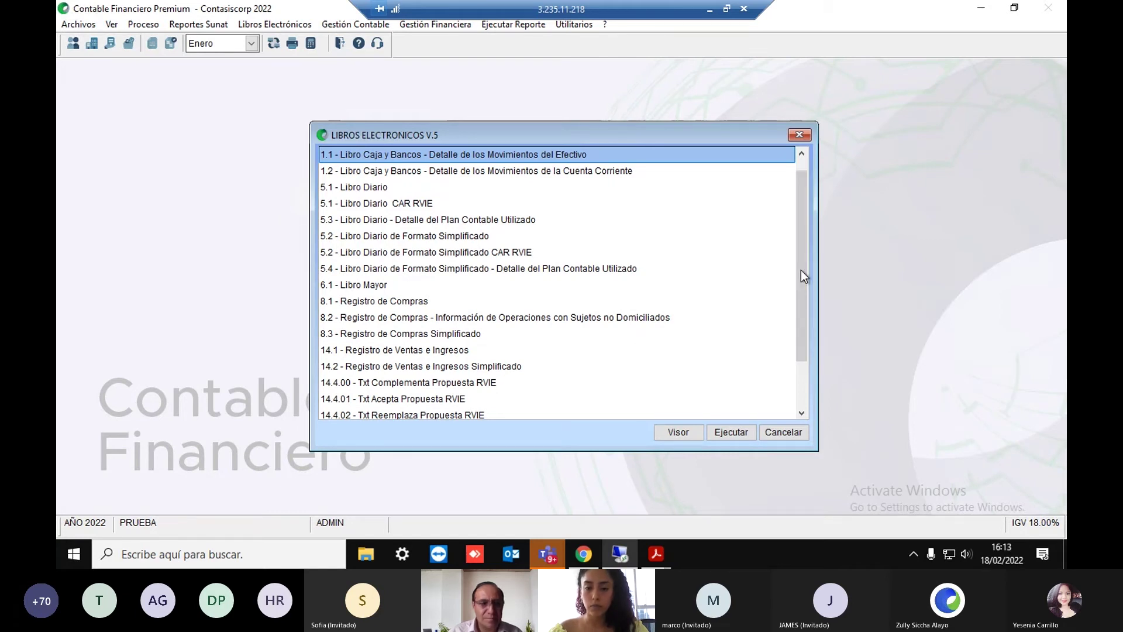
pyautogui.scroll(-1, 757, 286)
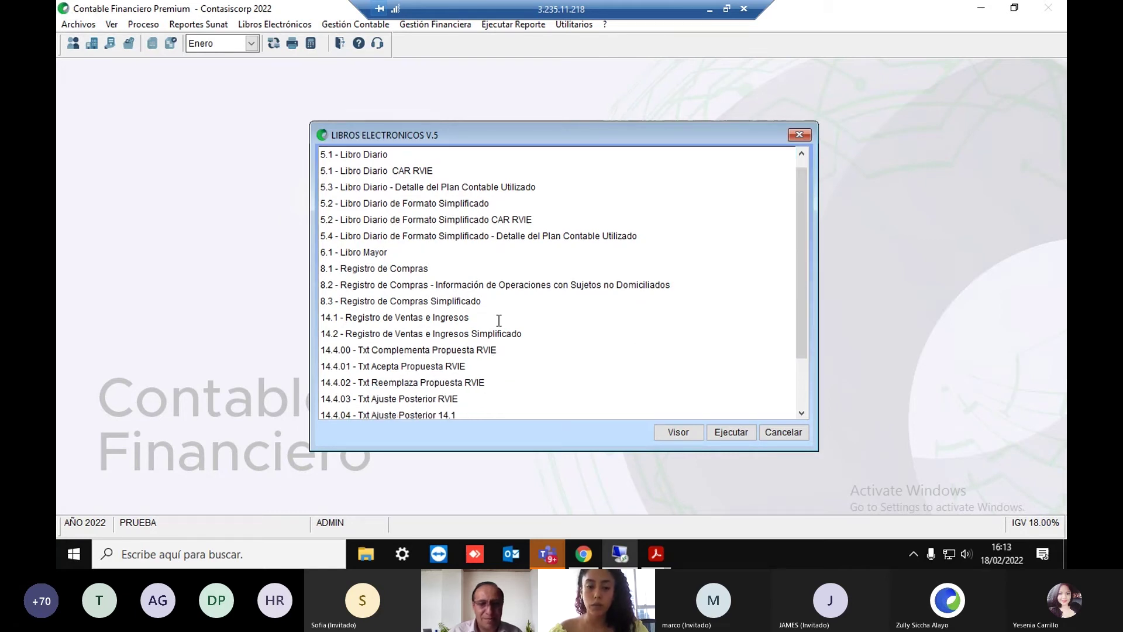
pyautogui.scroll(-1, 731, 328)
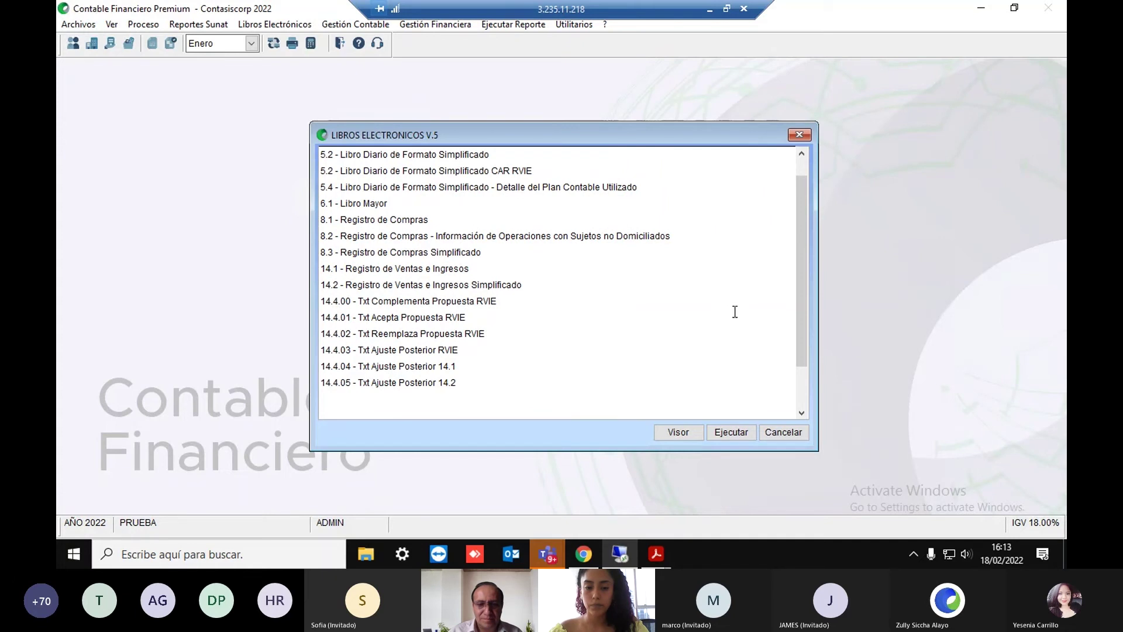
pyautogui.scroll(-1, 729, 315)
pyautogui.scroll(1, 502, 265)
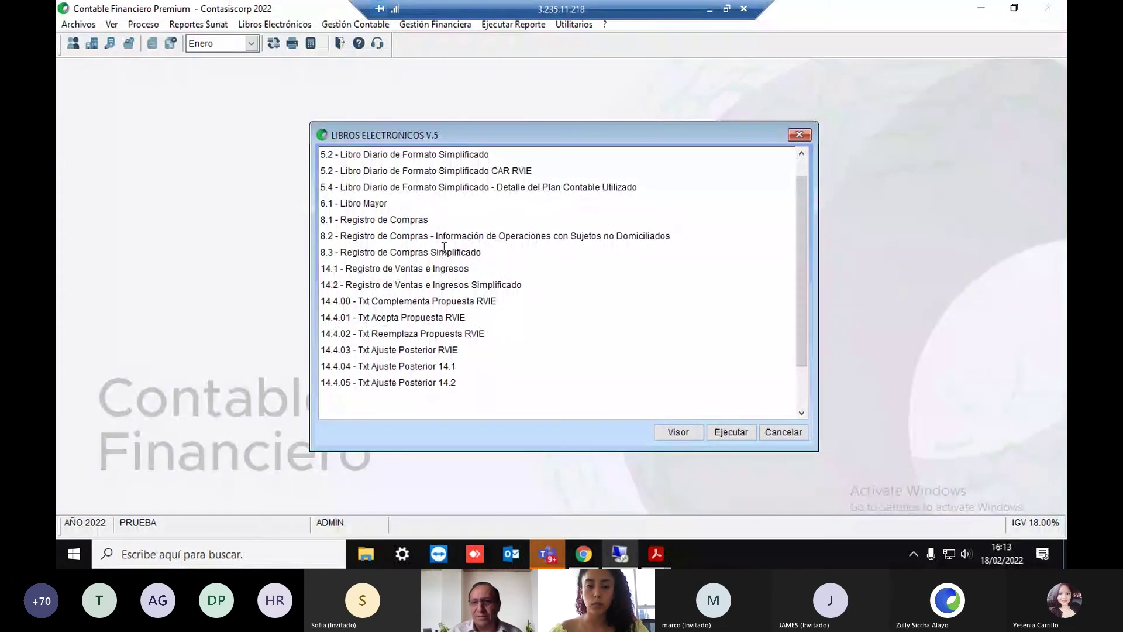
# Point out the 8.1 purchases register and the 14.1 and 14.2 sales registers in the list, and close it
pyautogui.click(396, 220)
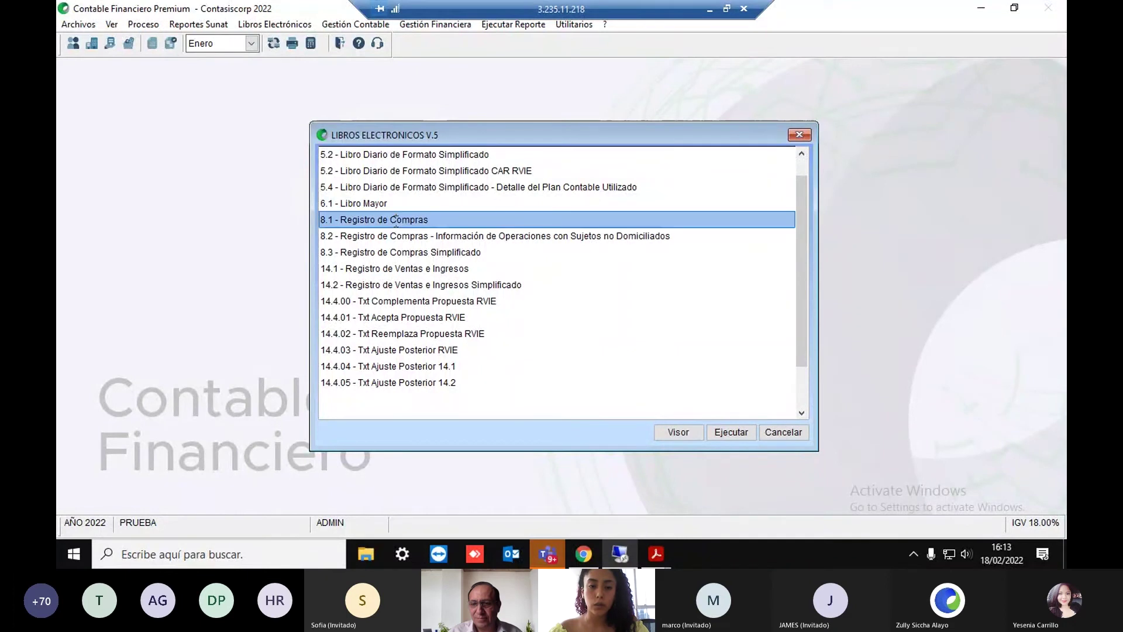
pyautogui.click(441, 269)
pyautogui.scroll(-1, 614, 301)
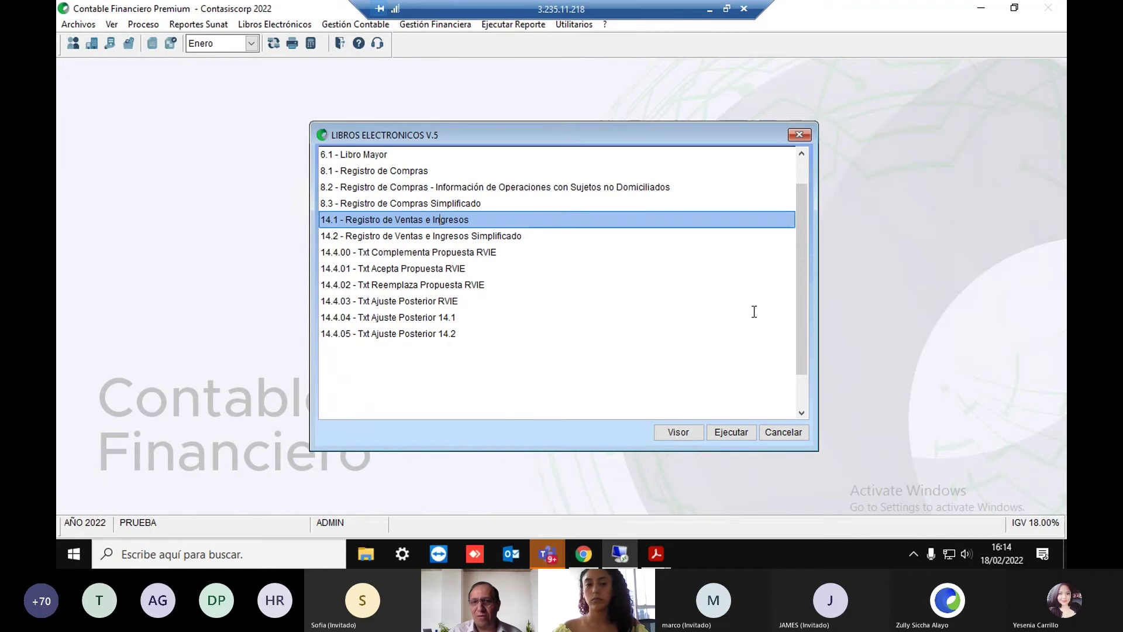
pyautogui.click(470, 236)
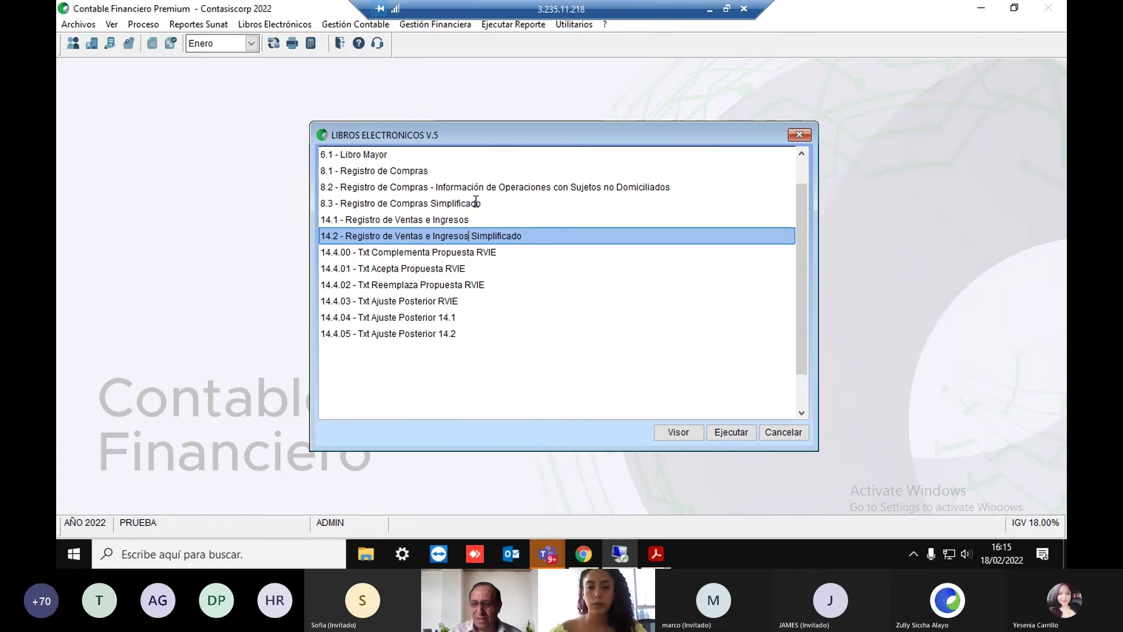
pyautogui.moveTo(584, 136); pyautogui.dragTo(585, 118)
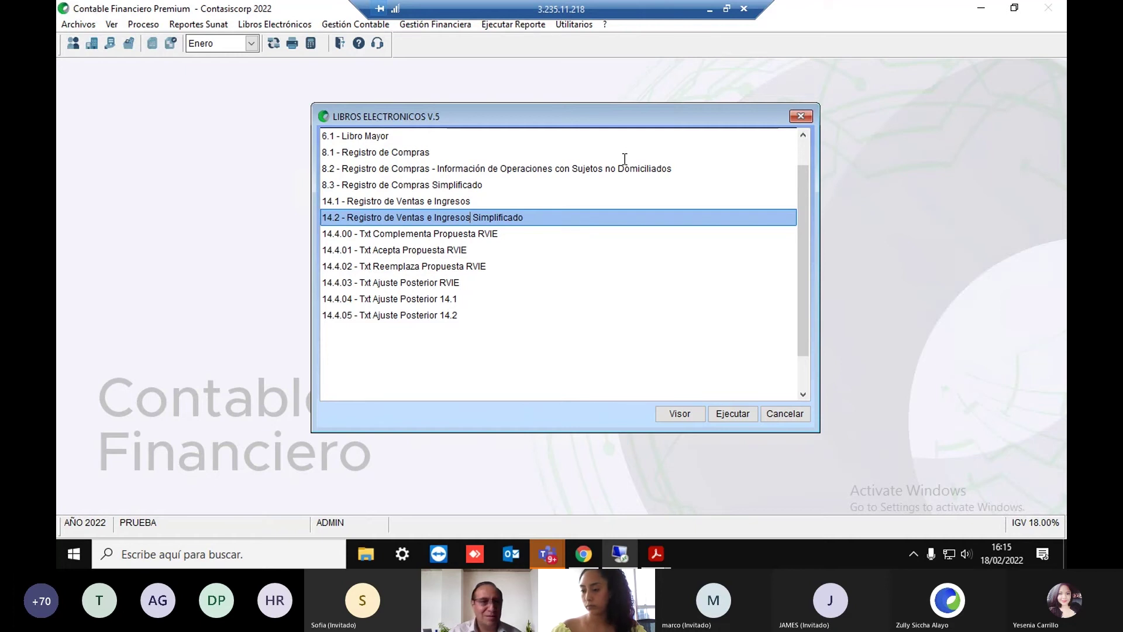
pyautogui.click(804, 118)
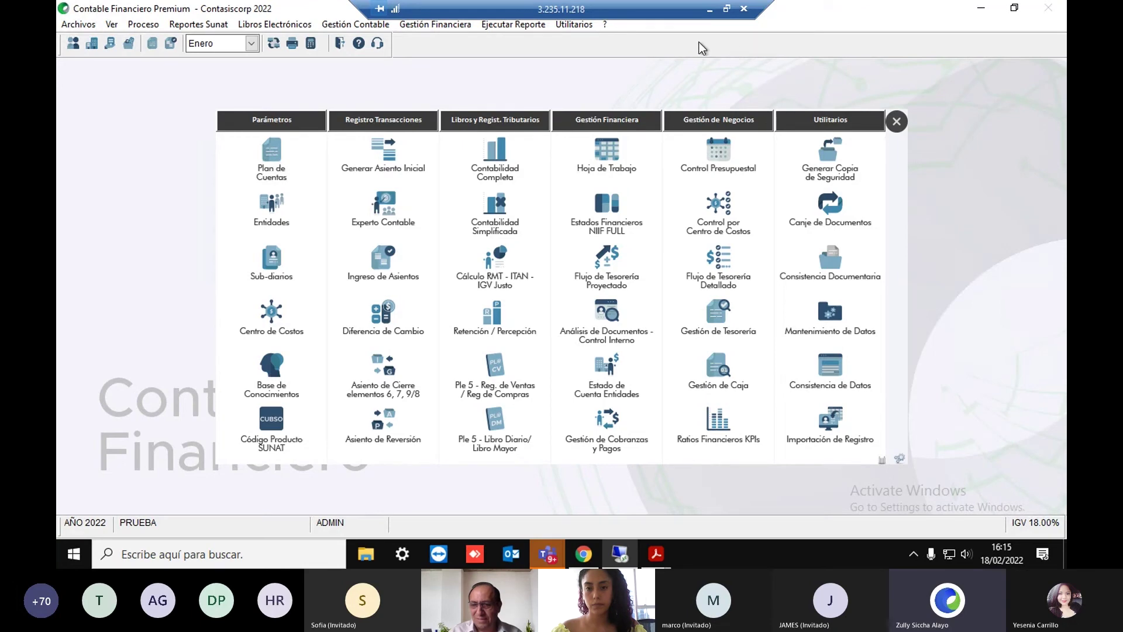
pyautogui.click(710, 11)
pyautogui.click(620, 554)
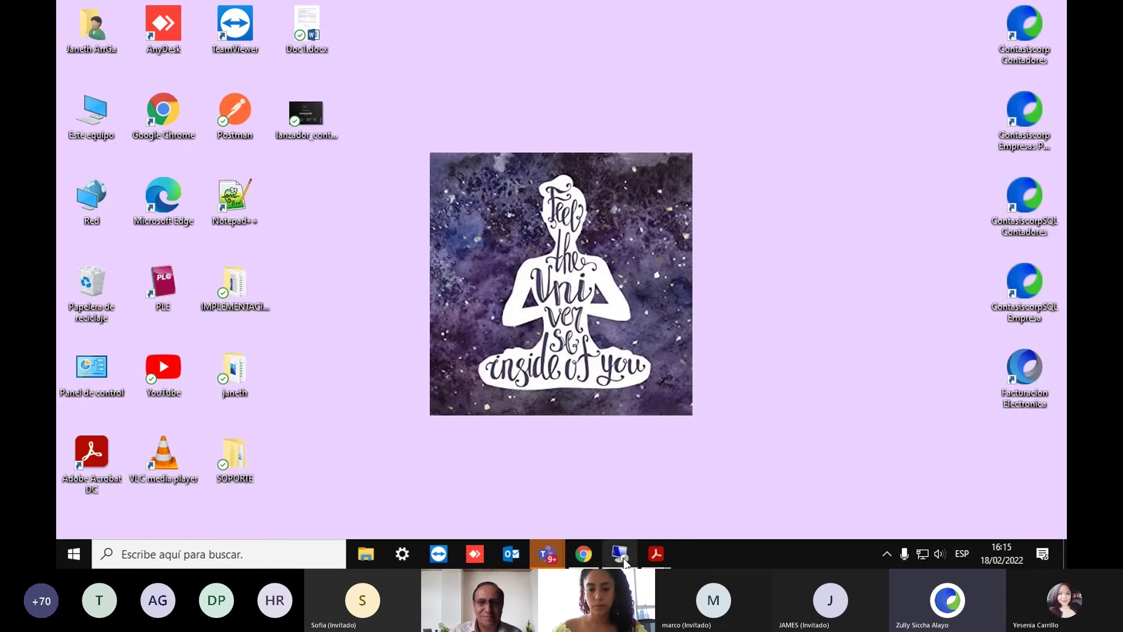